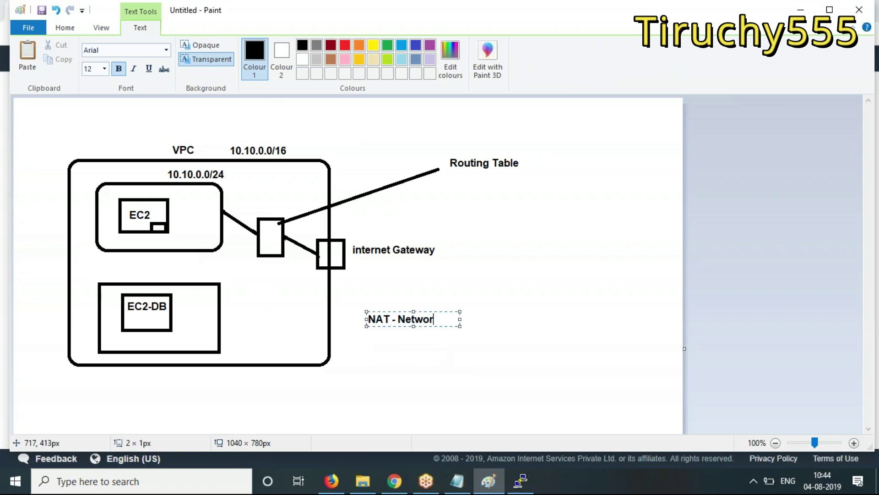
# Complete the diagram label as "NAT - Network Access Translation" and widen its text box so the label fits on one line.
pyautogui.write('cess Translation')
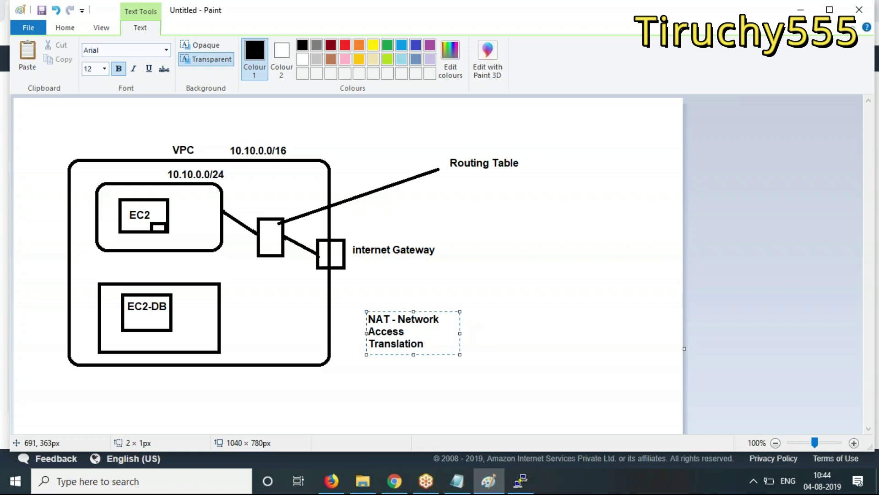
pyautogui.moveTo(460, 333); pyautogui.dragTo(588, 335)
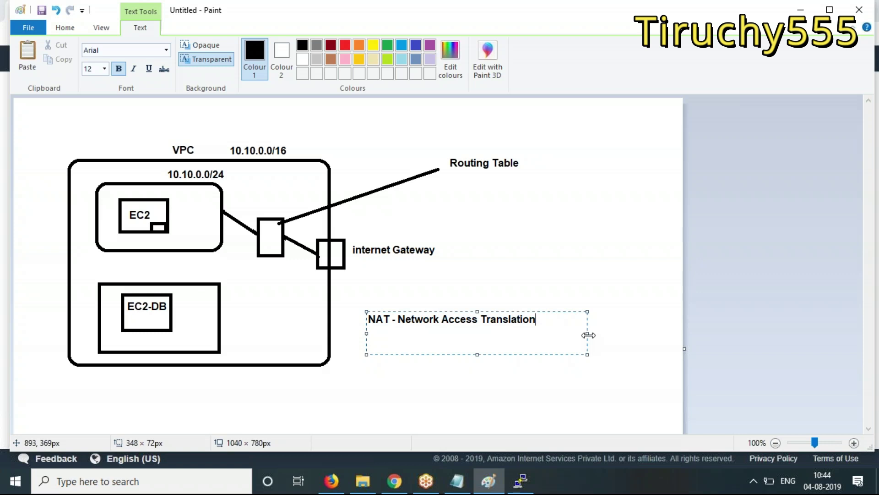
pyautogui.click(804, 9)
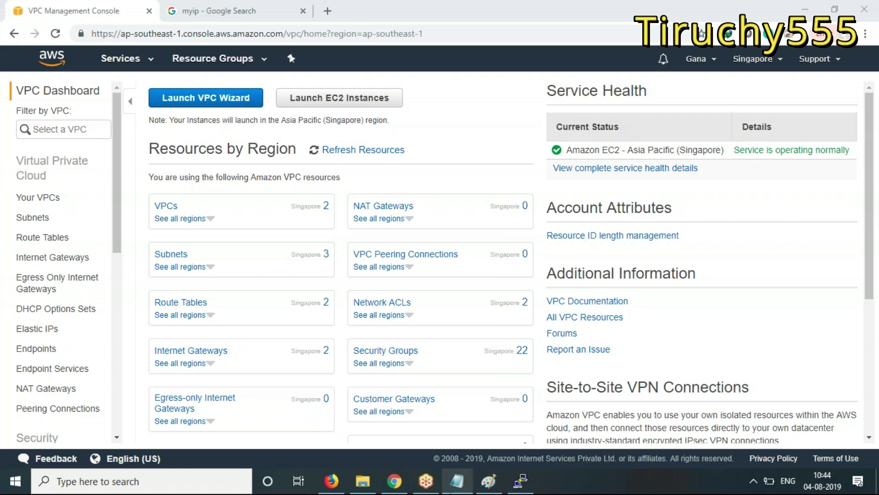
# Switch to Notepad and review the notes on the VPC creation steps.
pyautogui.click(458, 481)
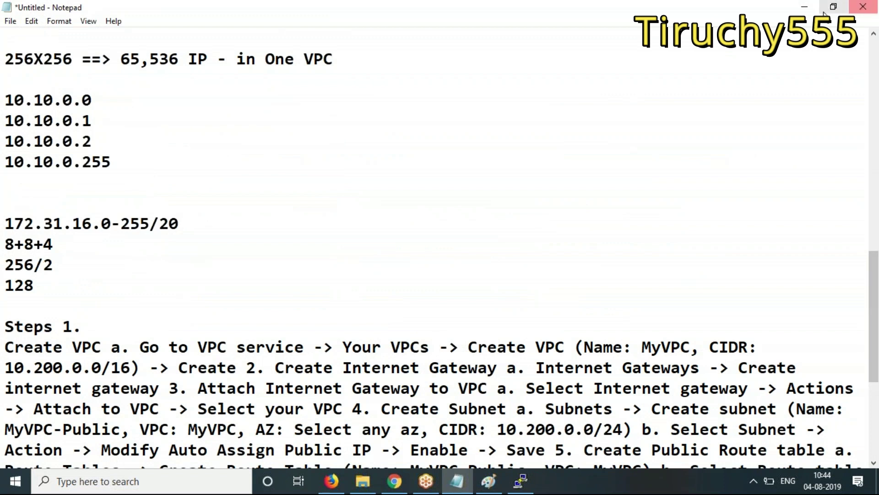
pyautogui.click(805, 7)
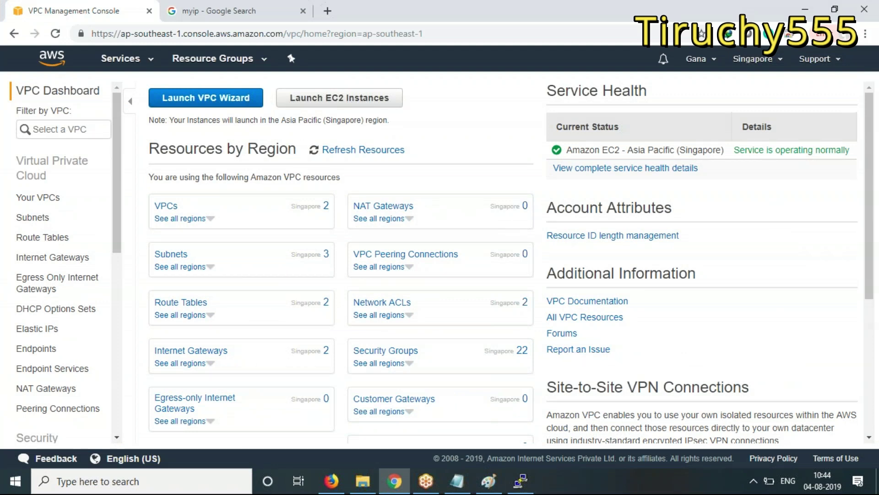
pyautogui.click(457, 481)
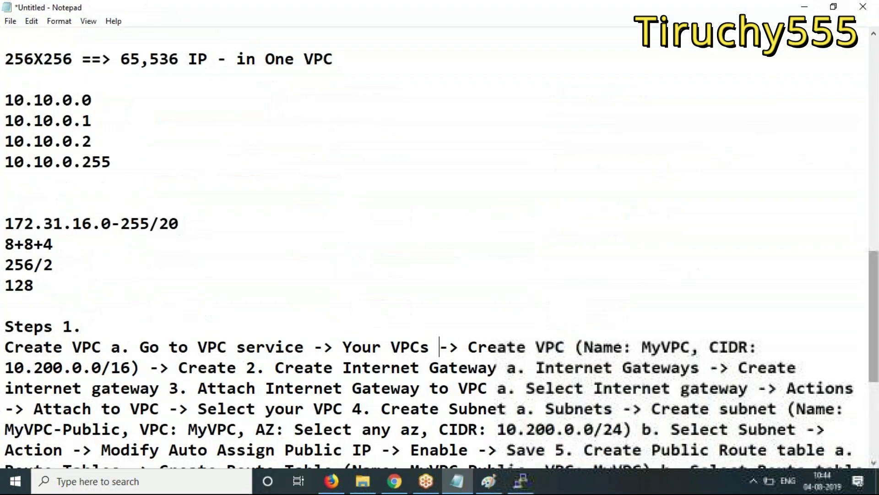
pyautogui.click(804, 7)
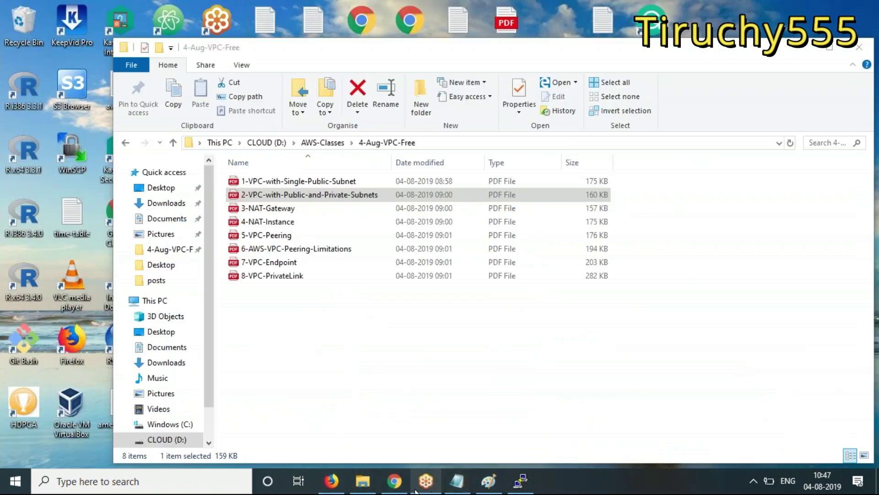
# Switch to the AWS VPC console in Chrome and start a new subnet named myVPC-Private-Sub in the myVPC network.
pyautogui.click(394, 481)
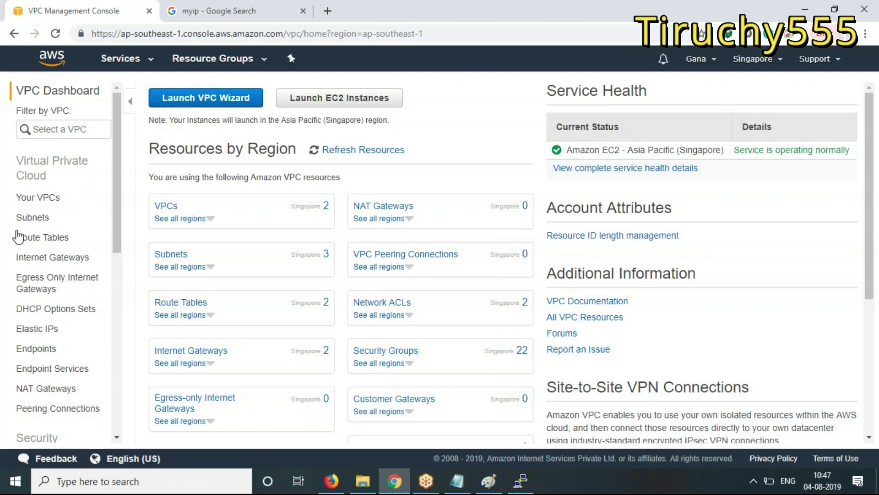
pyautogui.click(40, 198)
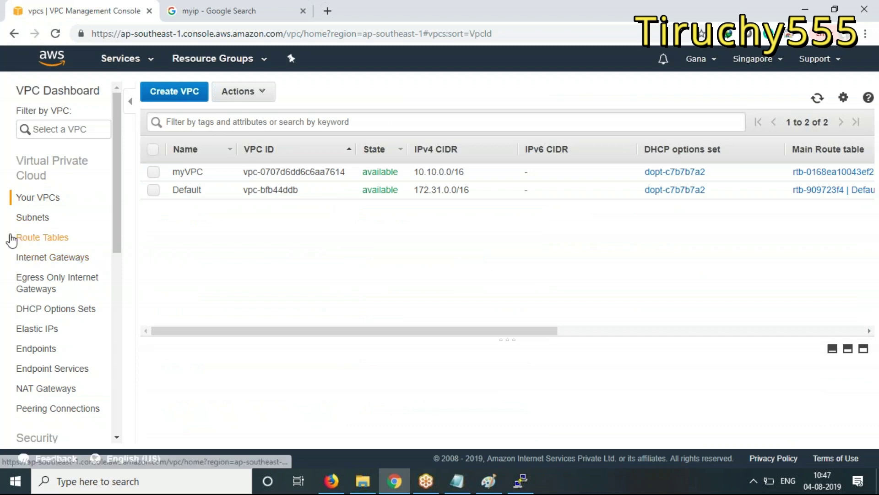
pyautogui.click(37, 219)
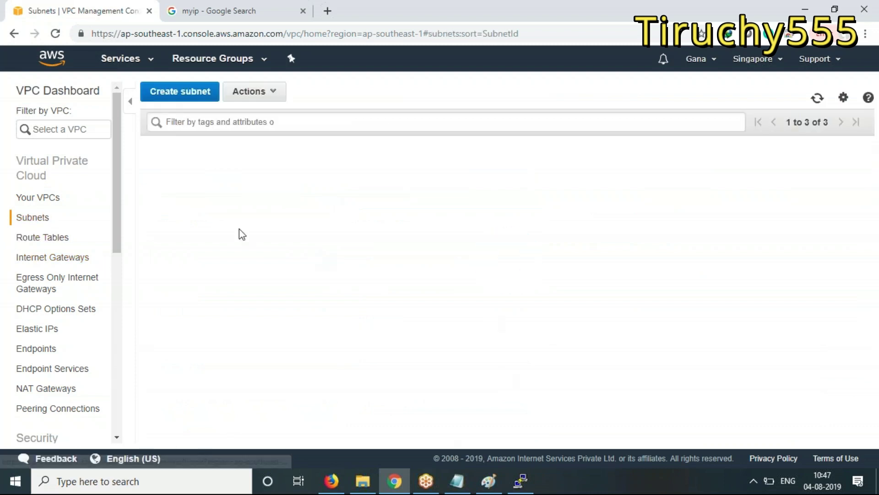
pyautogui.click(183, 96)
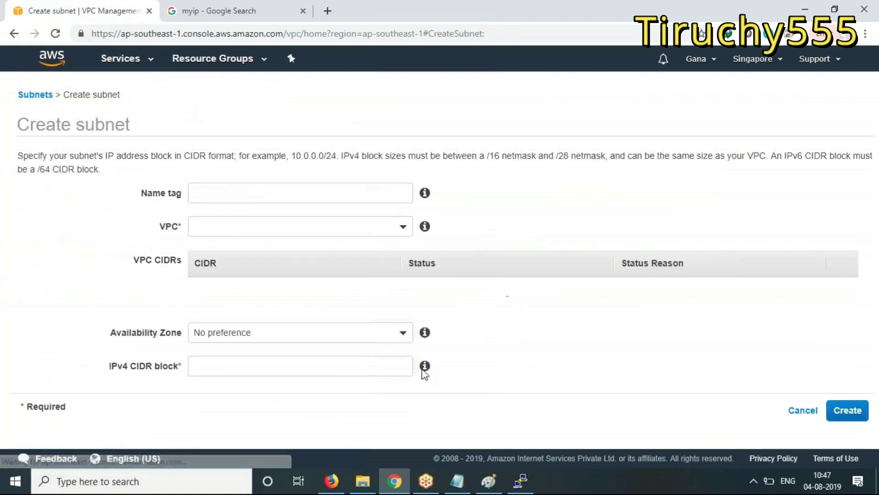
pyautogui.click(215, 193)
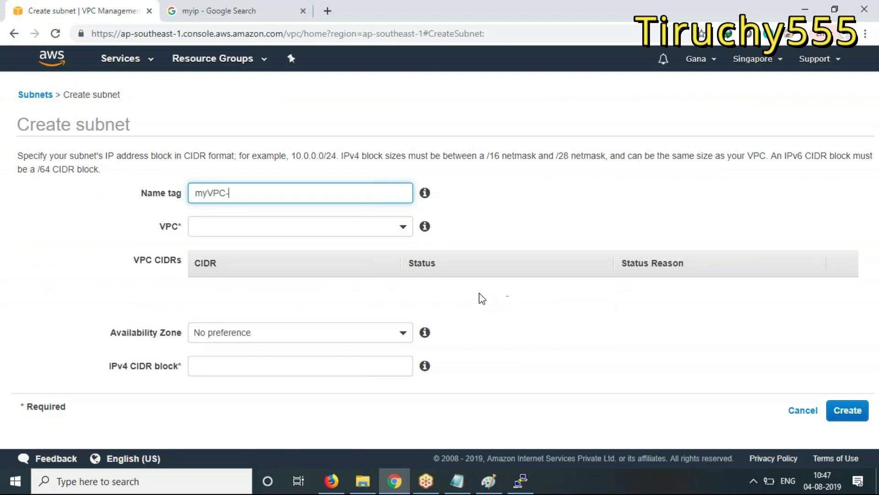
pyautogui.write('myVPC-Private-Sub')
pyautogui.click(397, 228)
pyautogui.click(284, 304)
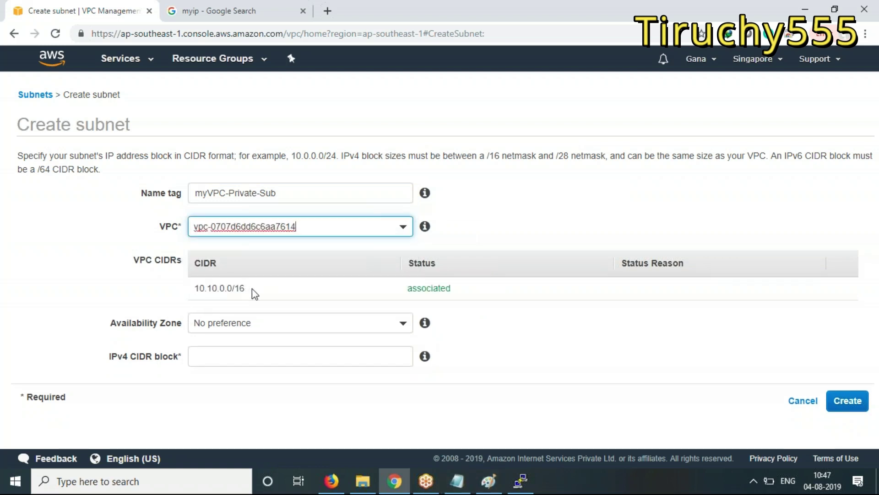
# Set the subnet's availability zone to ap-southeast-1b and try to create it with the IPv4 CIDR block 10.10.0.0/24.
pyautogui.click(250, 323)
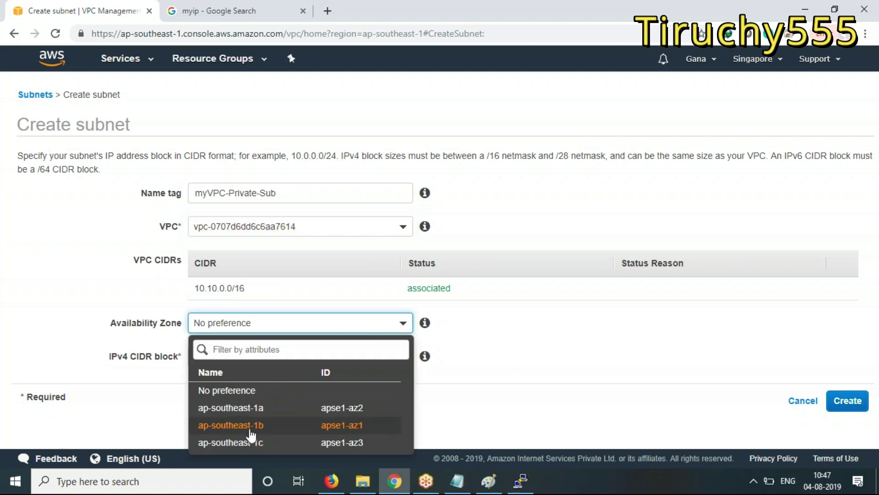
pyautogui.click(250, 426)
pyautogui.click(210, 356)
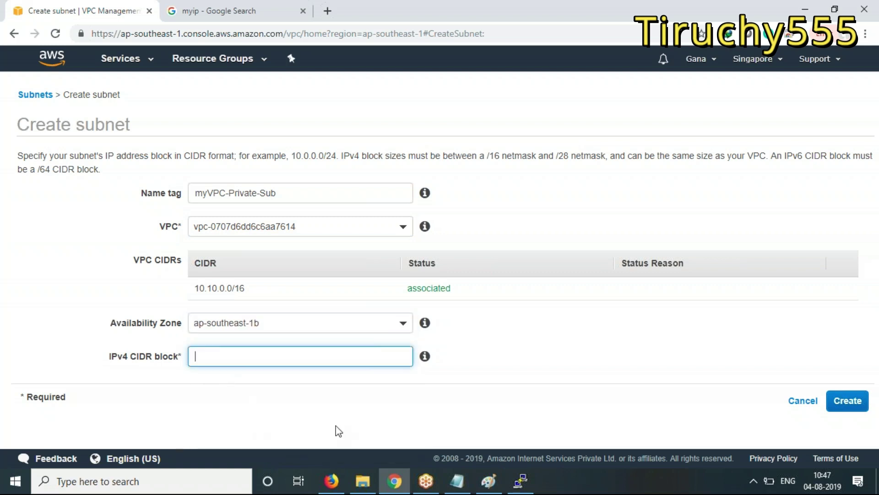
pyautogui.write('10.10.0.0/24')
pyautogui.click(856, 403)
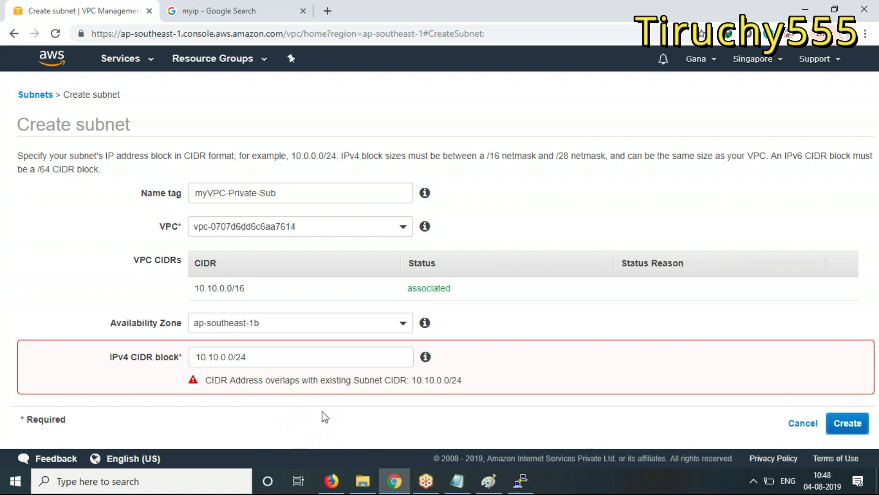
# Change the subnet's IPv4 CIDR block to 10.10.1.0/24, create the subnet and return to the subnet list.
pyautogui.click(228, 357)
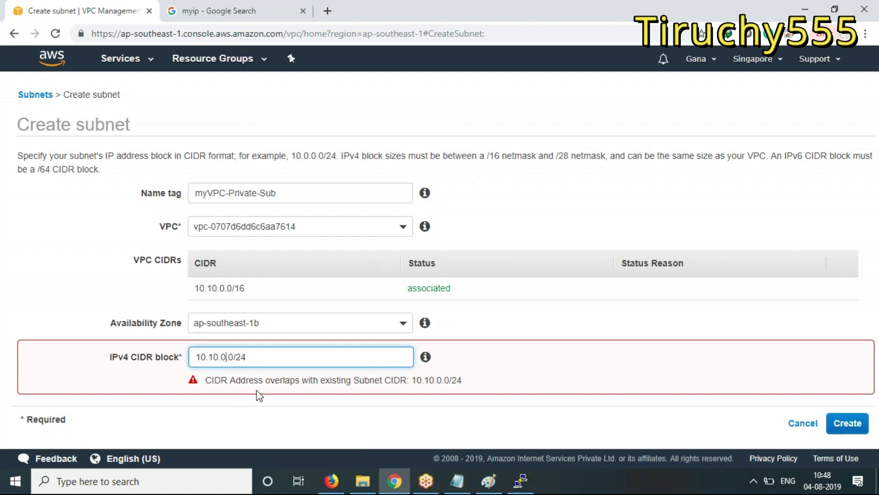
pyautogui.press('BackSpace')
pyautogui.press('BackSpace')
pyautogui.write('1.')
pyautogui.click(373, 393)
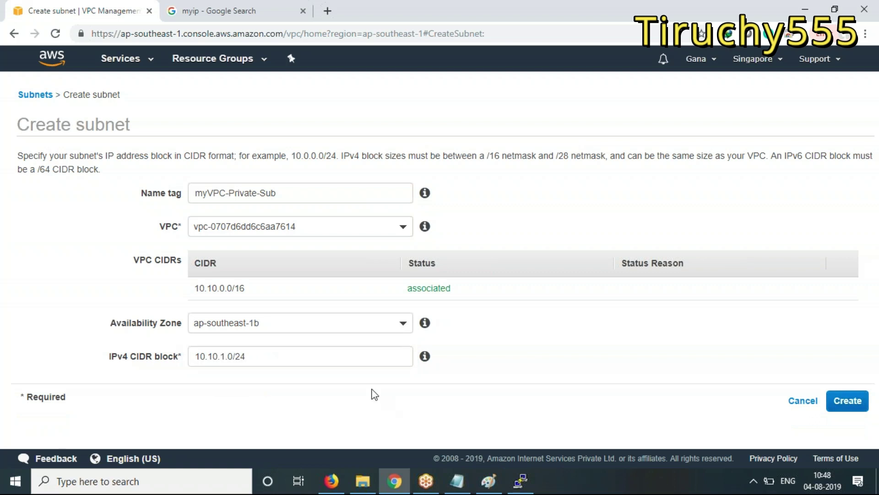
pyautogui.click(849, 405)
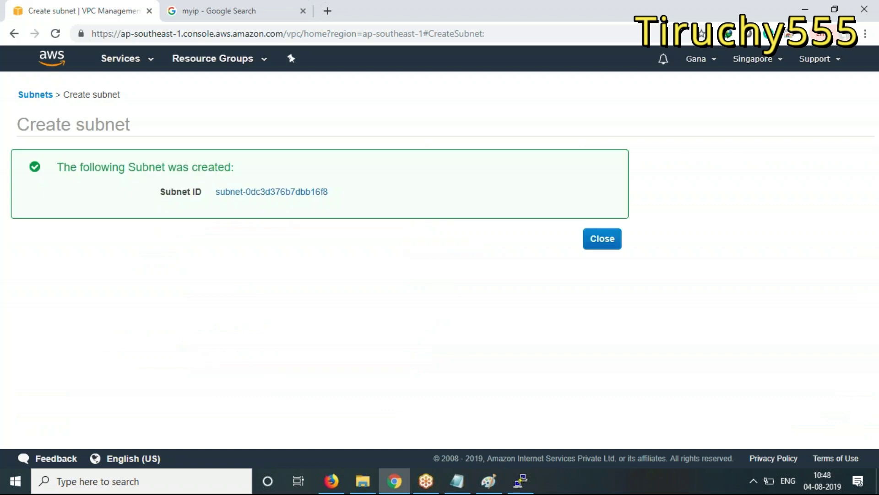
pyautogui.click(606, 243)
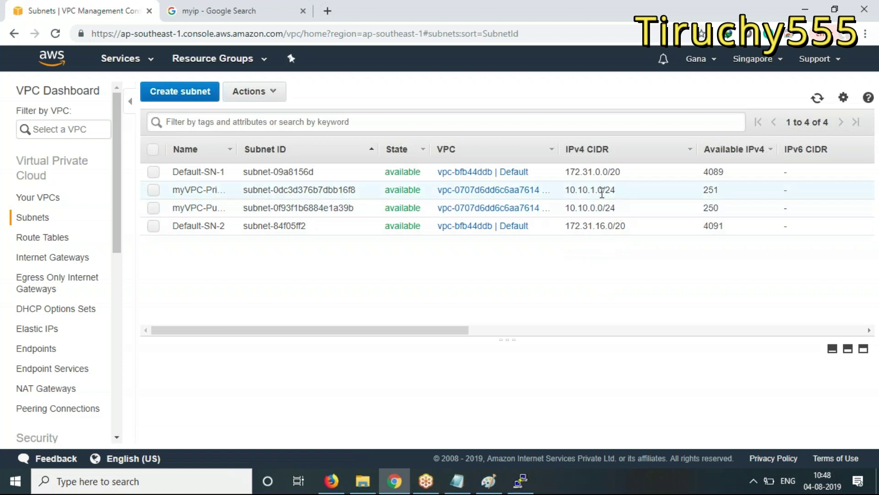
# Compare the CIDR blocks of myVPC's public and private subnets, and check the private subnet instructions in Notepad.
pyautogui.moveTo(603, 207); pyautogui.dragTo(572, 207)
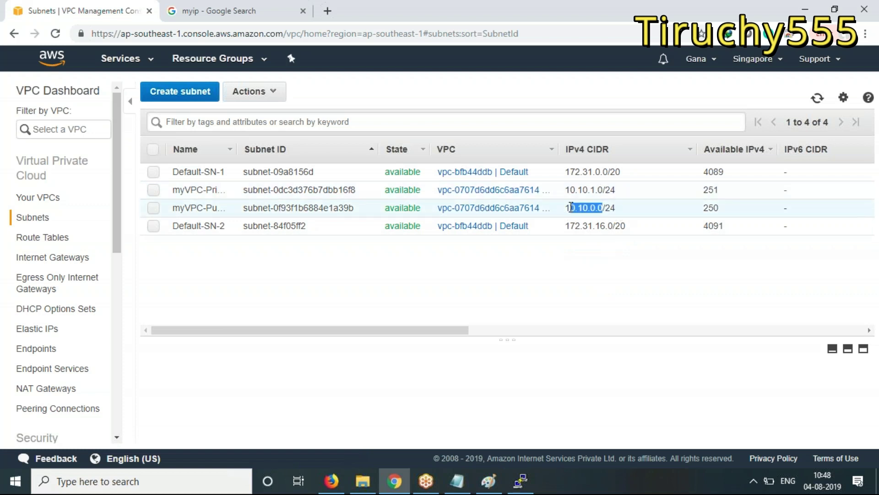
pyautogui.click(572, 207)
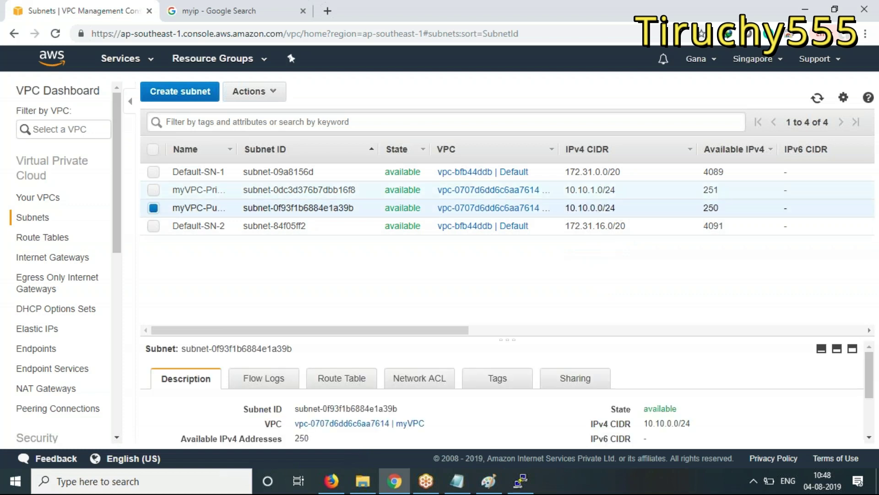
pyautogui.click(595, 189)
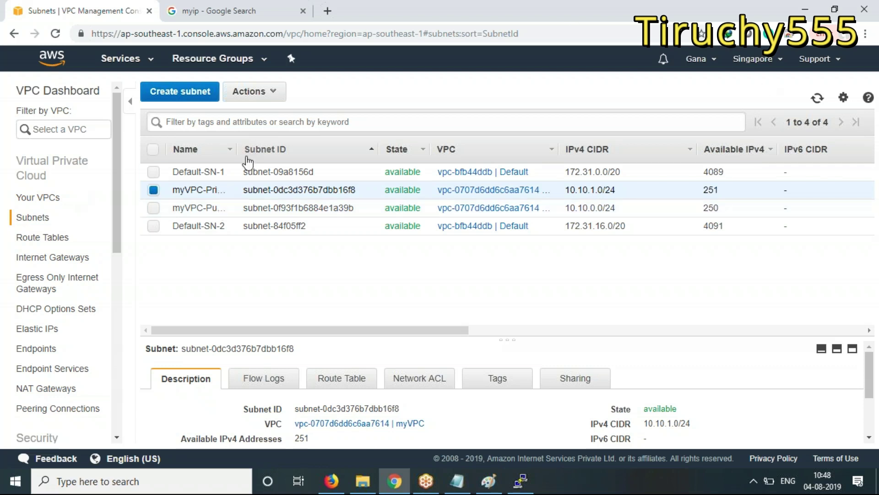
pyautogui.click(456, 481)
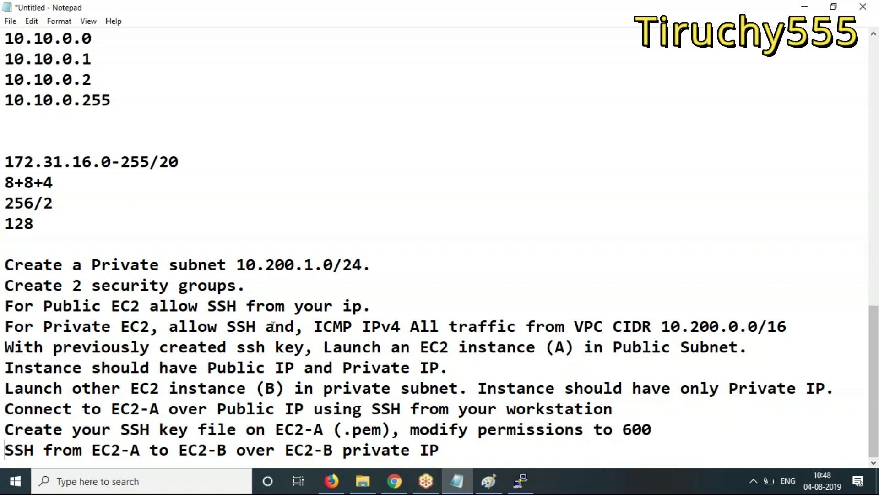
pyautogui.click(806, 5)
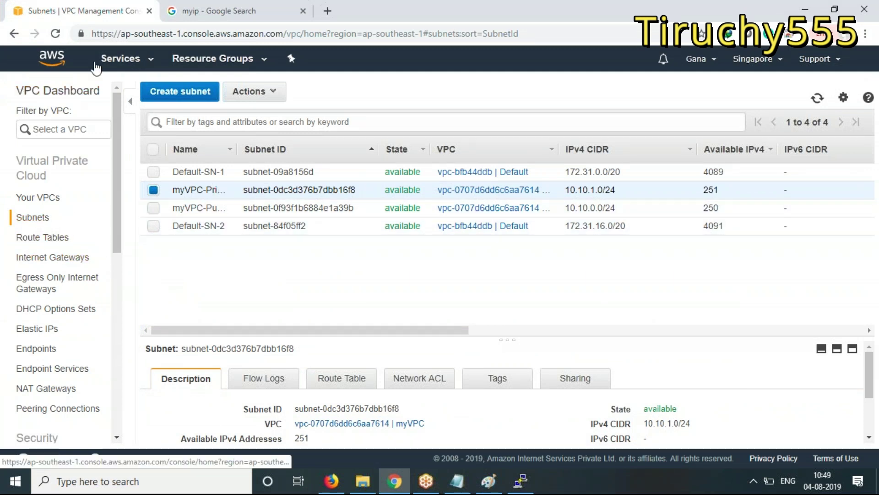
# Reopen the subnet list from the VPC dashboard and view the VPC that the private subnet belongs to.
pyautogui.click(130, 61)
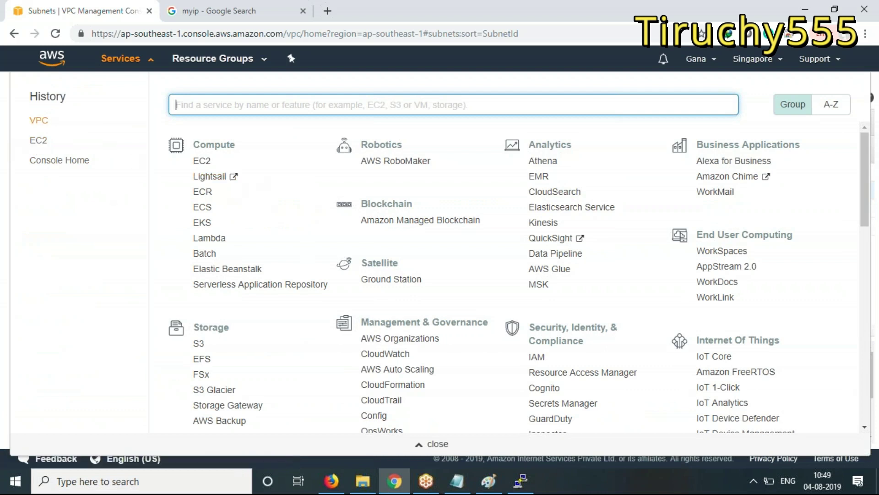
pyautogui.click(36, 121)
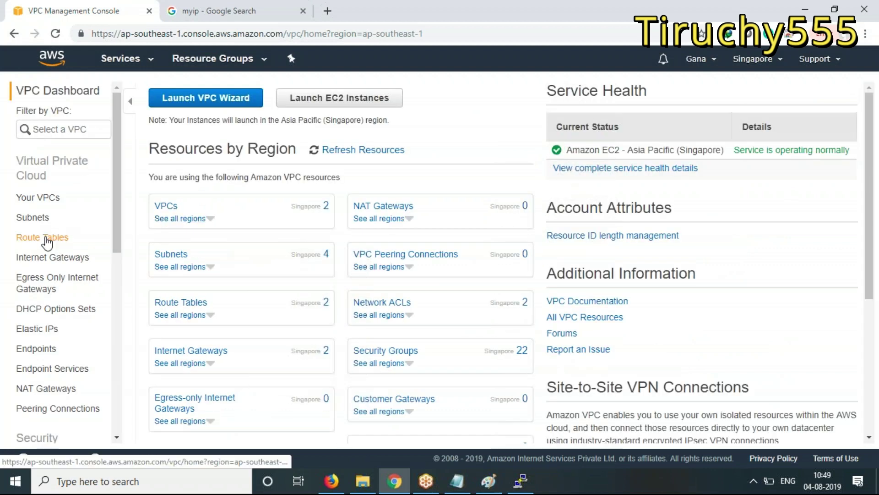
pyautogui.click(30, 218)
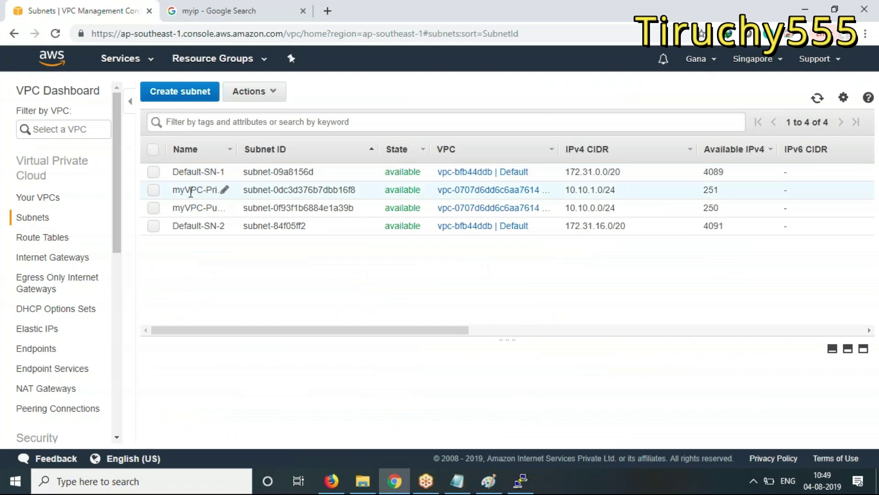
pyautogui.click(490, 192)
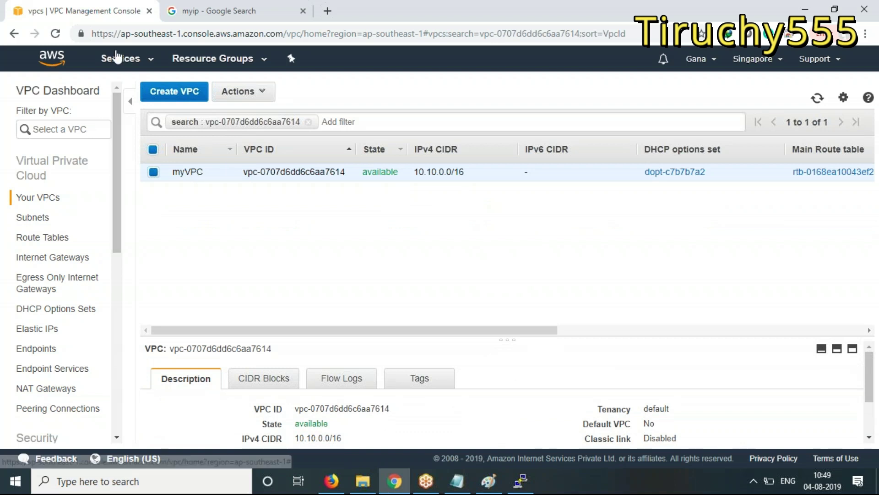
# Start launching an EC2 instance with the Red Hat Enterprise Linux 8 image and t2.micro type, and proceed to the instance details.
pyautogui.click(117, 66)
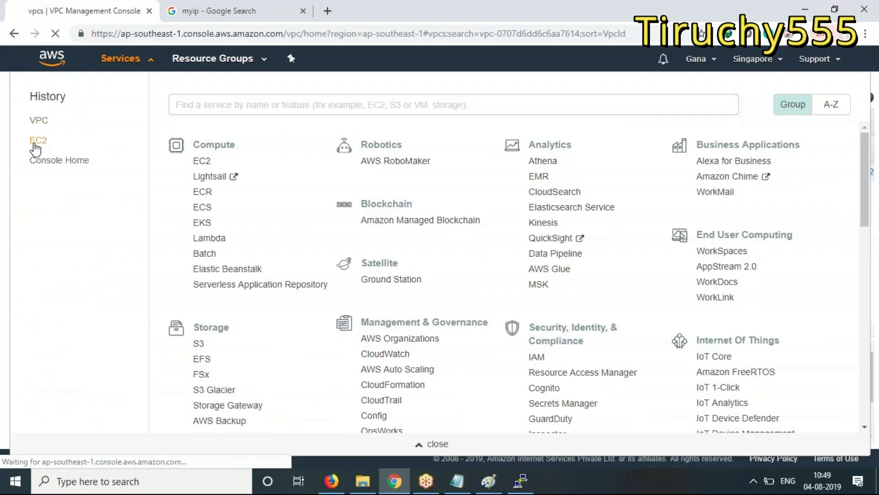
pyautogui.click(35, 139)
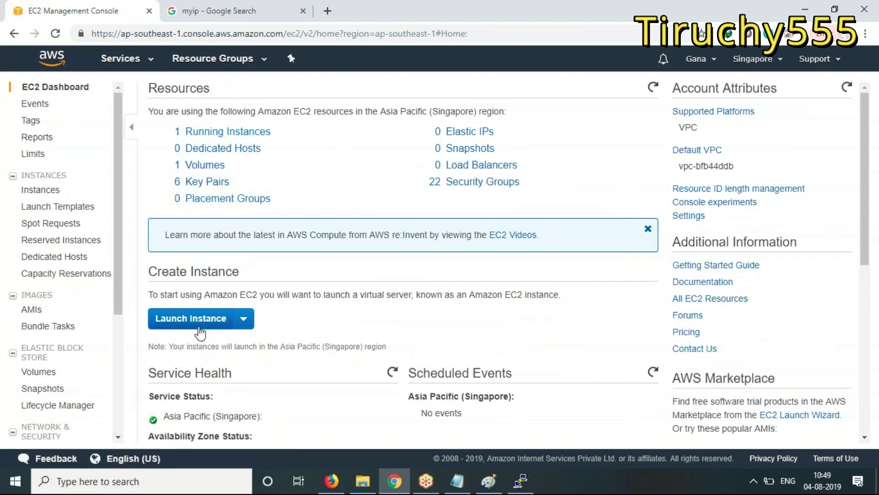
pyautogui.click(199, 328)
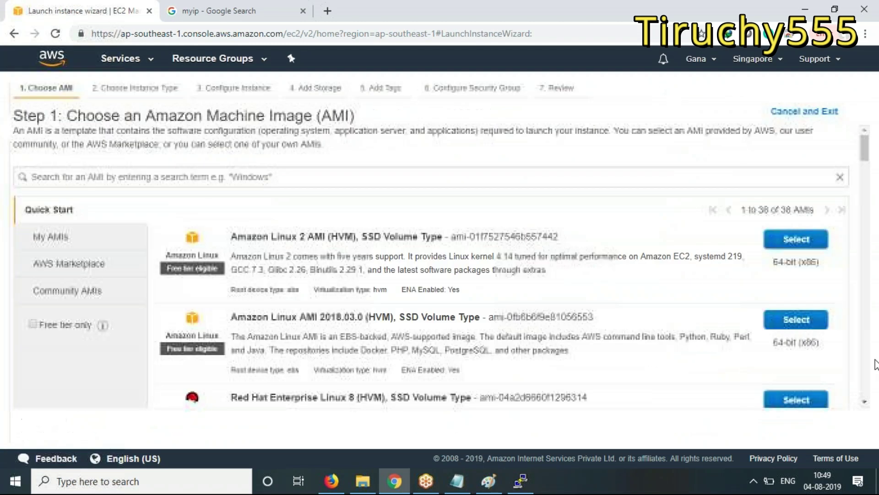
pyautogui.scroll(-4, 751, 314)
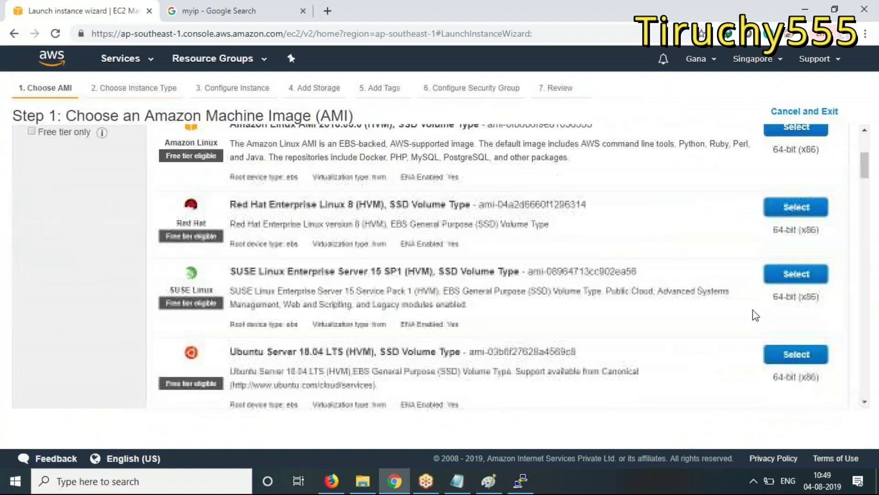
pyautogui.click(799, 209)
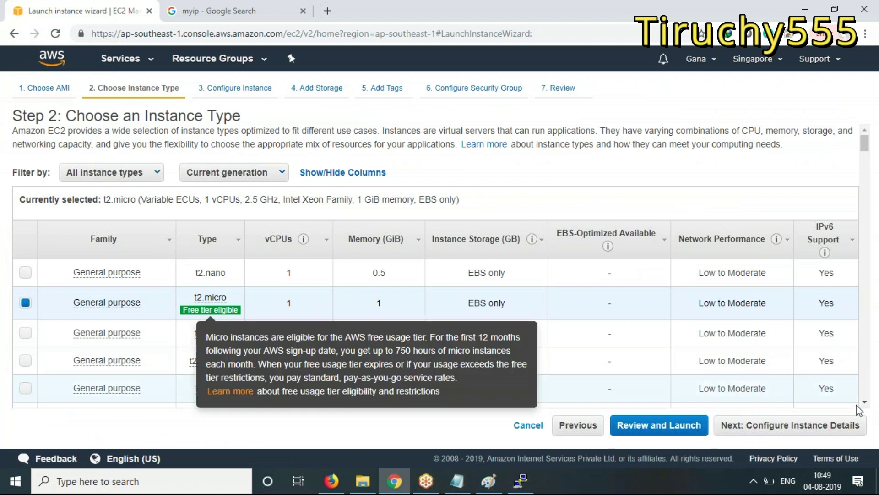
pyautogui.click(830, 434)
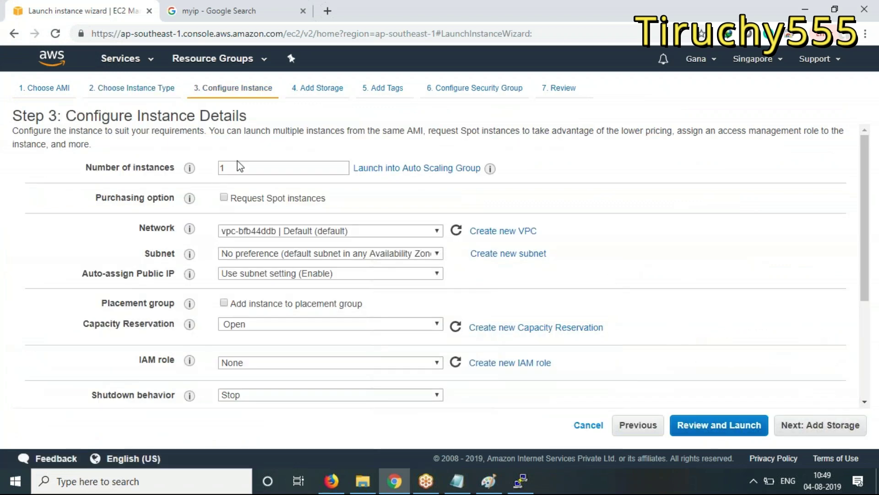
# Place the instance in myVPC's myVPC-Private-Sub subnet, keep public IP auto-assignment on the subnet setting (Disable), and continue to storage.
pyautogui.click(313, 231)
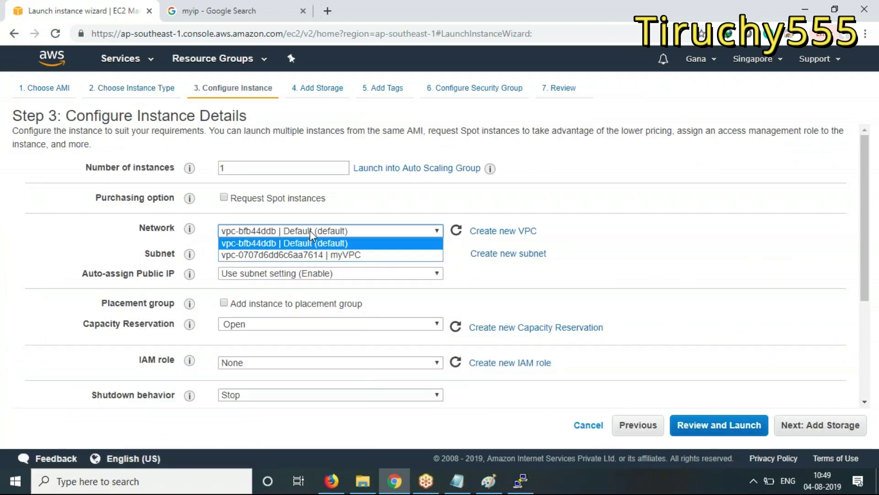
pyautogui.click(312, 253)
pyautogui.click(378, 253)
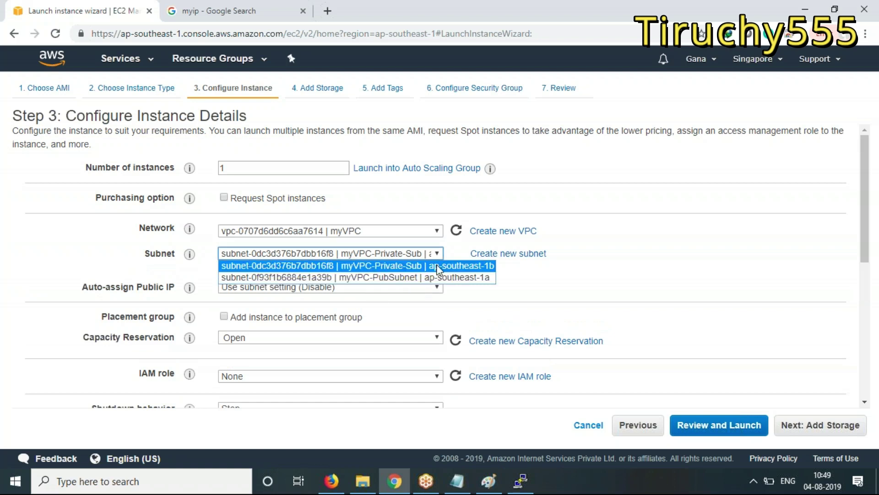
pyautogui.click(383, 267)
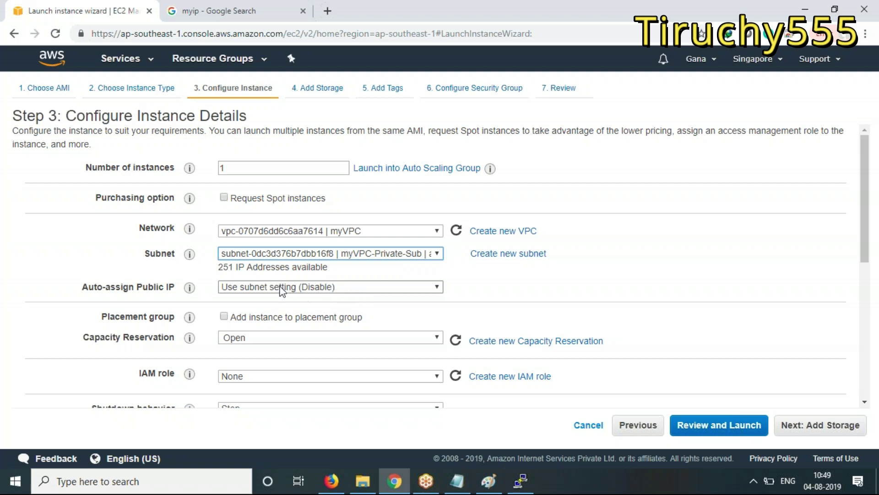
pyautogui.click(343, 287)
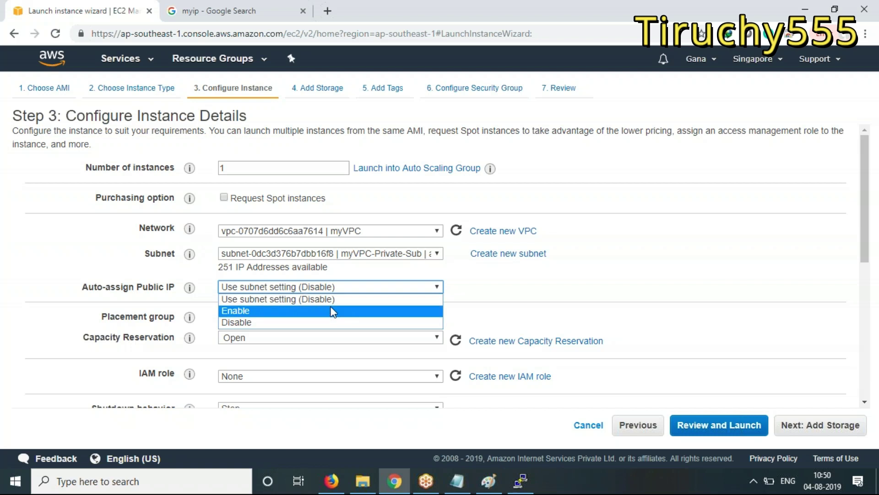
pyautogui.click(338, 298)
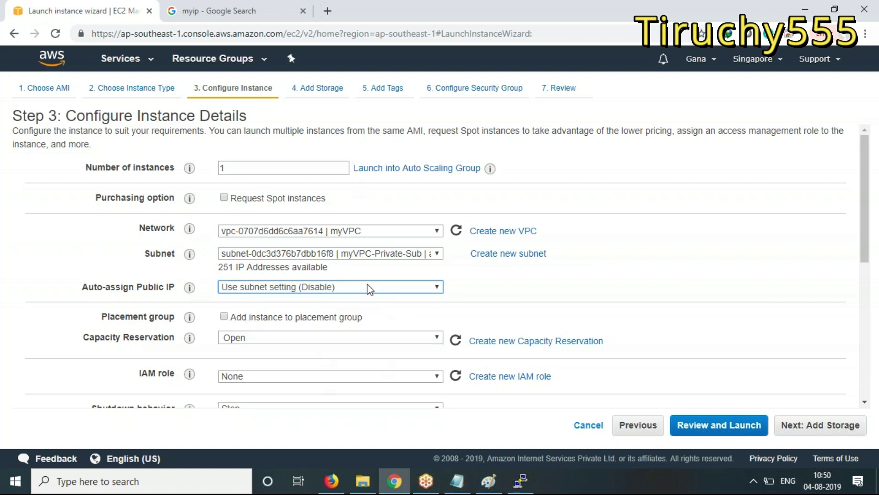
pyautogui.click(824, 426)
# Check the private EC2 instance instructions in Notepad, return to the launch wizard and accept the default storage to continue to tags.
pyautogui.click(459, 480)
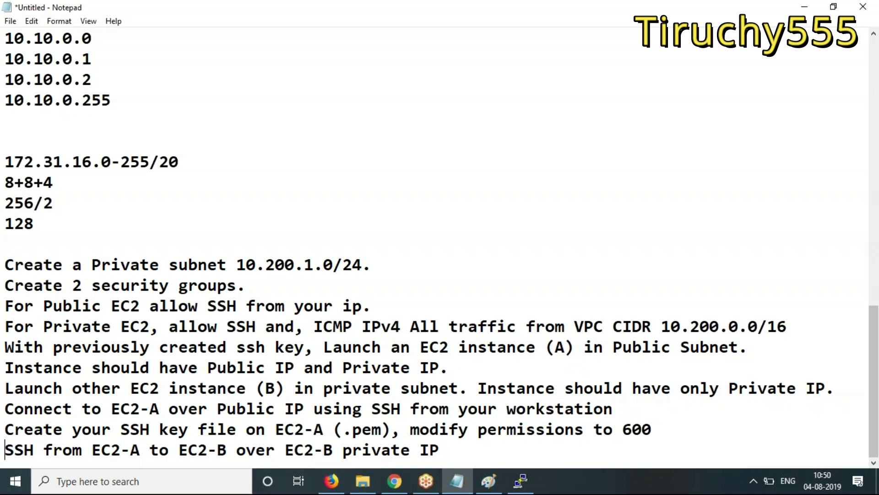
pyautogui.click(805, 6)
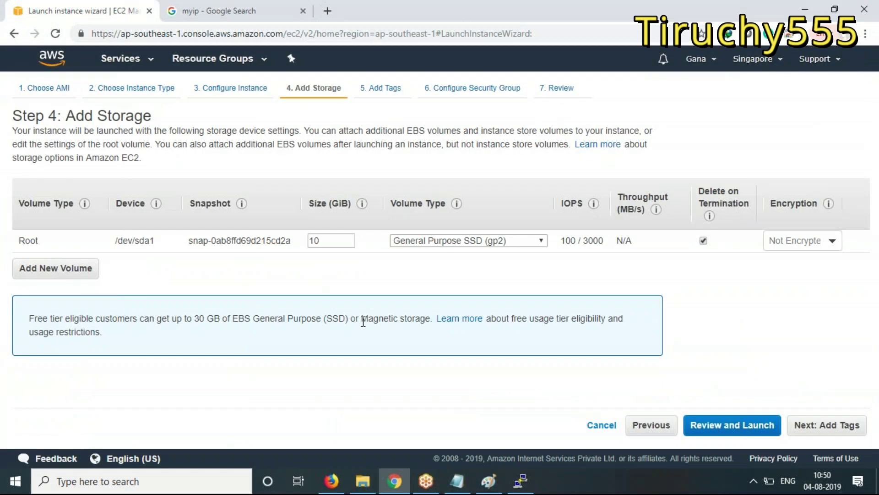
pyautogui.click(840, 425)
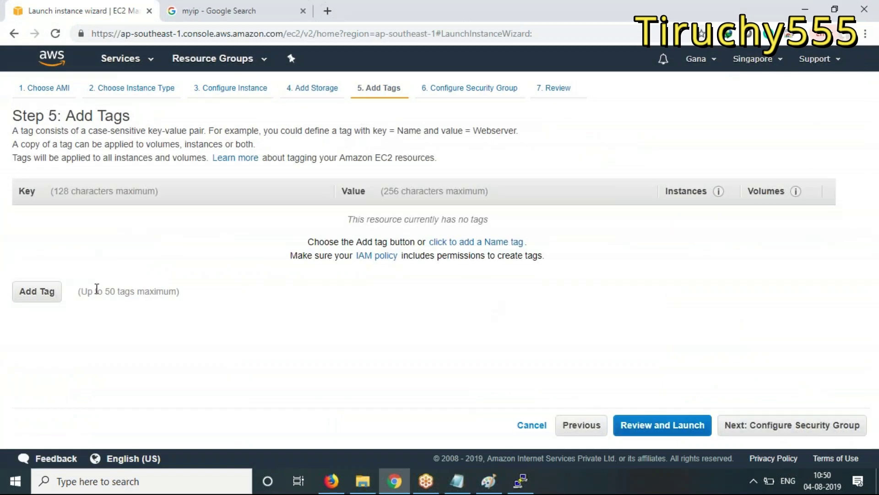
# Add a tag with key name and value myVPC-Private-Linux, and continue to the security group configuration.
pyautogui.click(35, 296)
pyautogui.write('name')
pyautogui.press('Tab')
pyautogui.write('m')
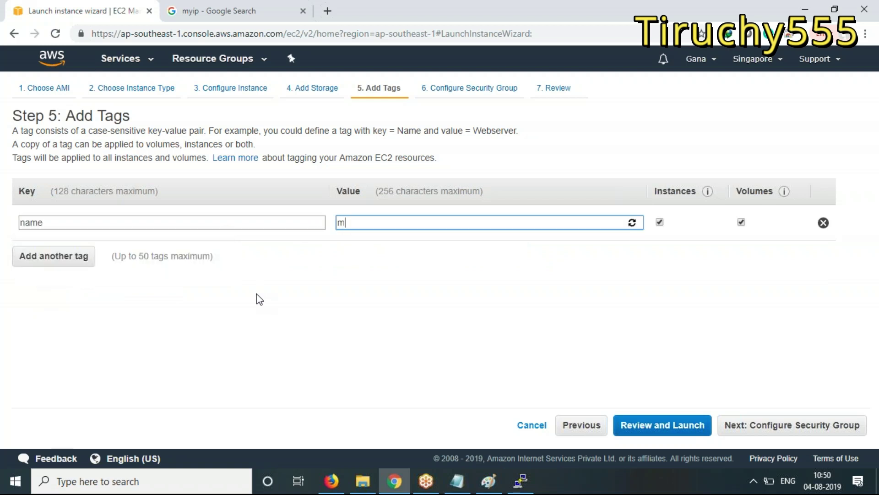
pyautogui.write('yVC')
pyautogui.press('BackSpace')
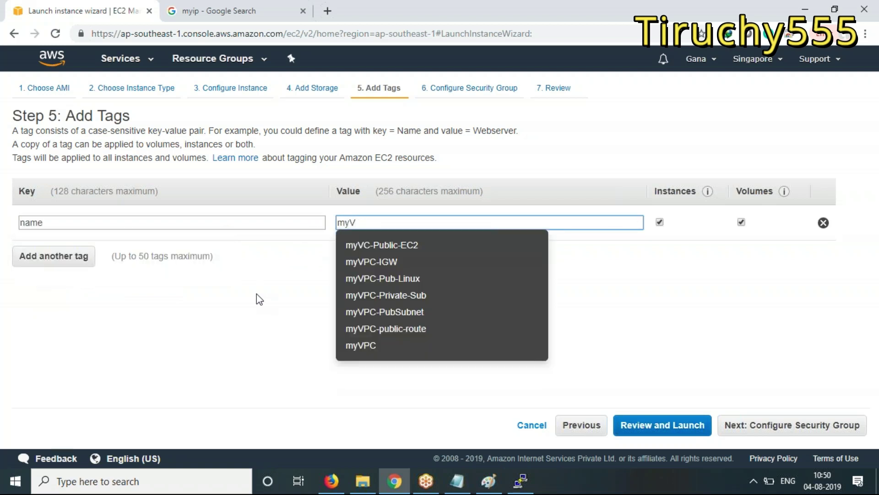
pyautogui.write('PC-Pria')
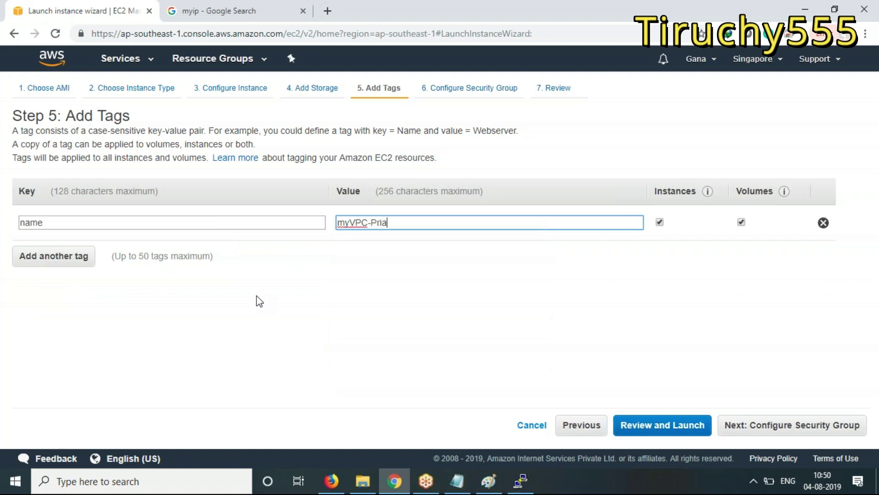
pyautogui.press('BackSpace')
pyautogui.write('vate')
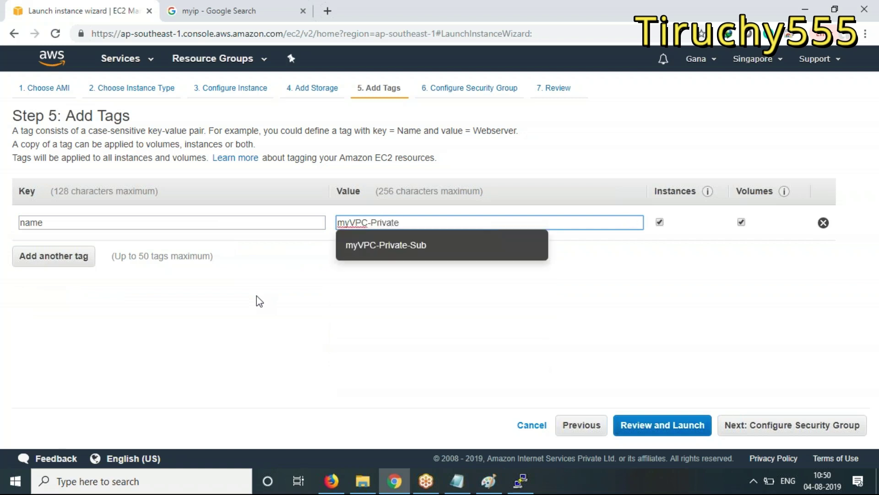
pyautogui.write('-Linux')
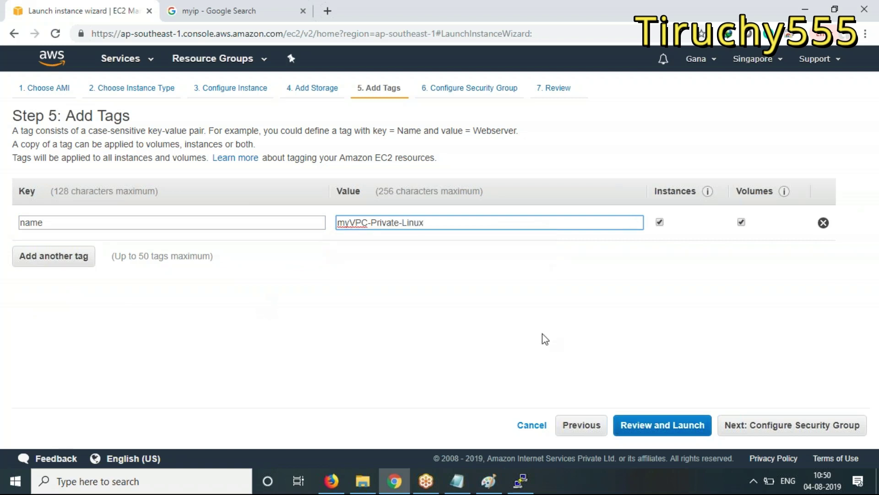
pyautogui.click(824, 426)
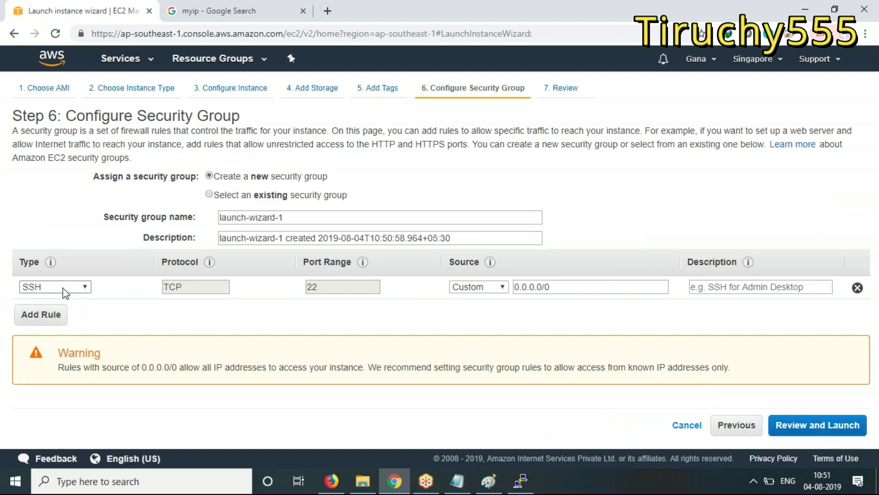
# Add a Custom ICMP Rule - IPv4 to the security group, copying the SSH rule's 0.0.0.0/0 source into it.
pyautogui.click(27, 315)
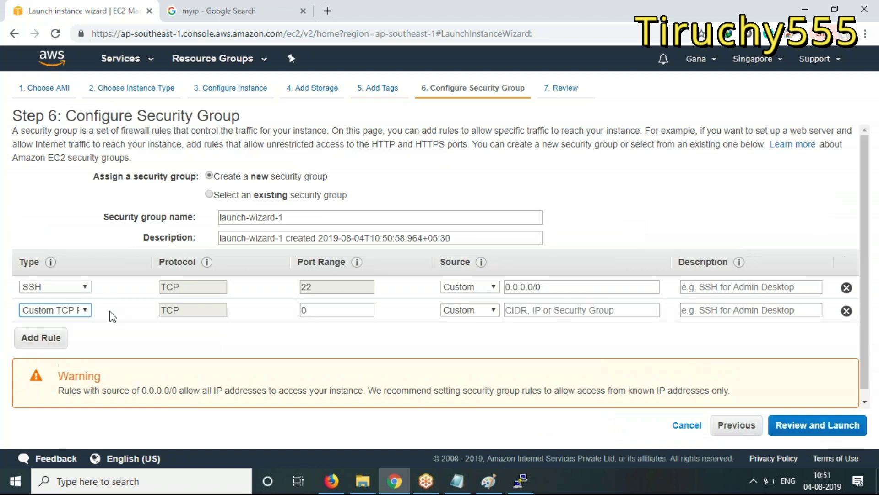
pyautogui.click(59, 315)
pyautogui.scroll(-1, 73, 206)
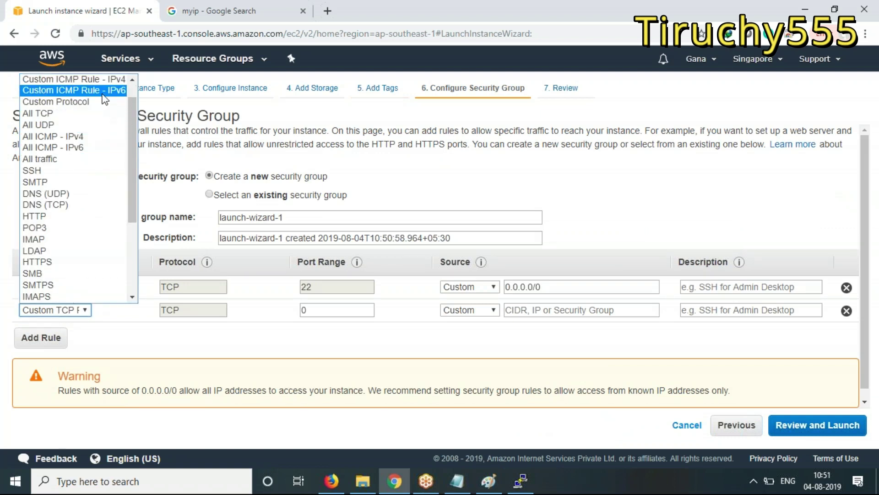
pyautogui.scroll(1, 105, 110)
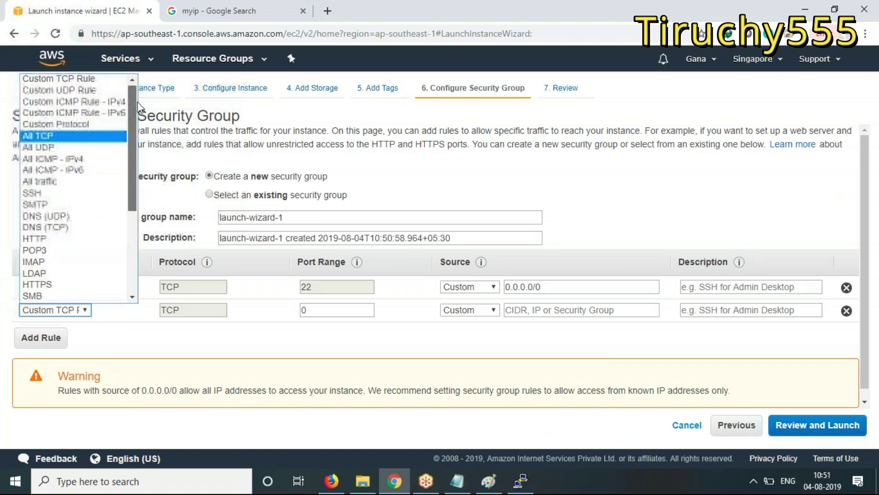
pyautogui.click(104, 106)
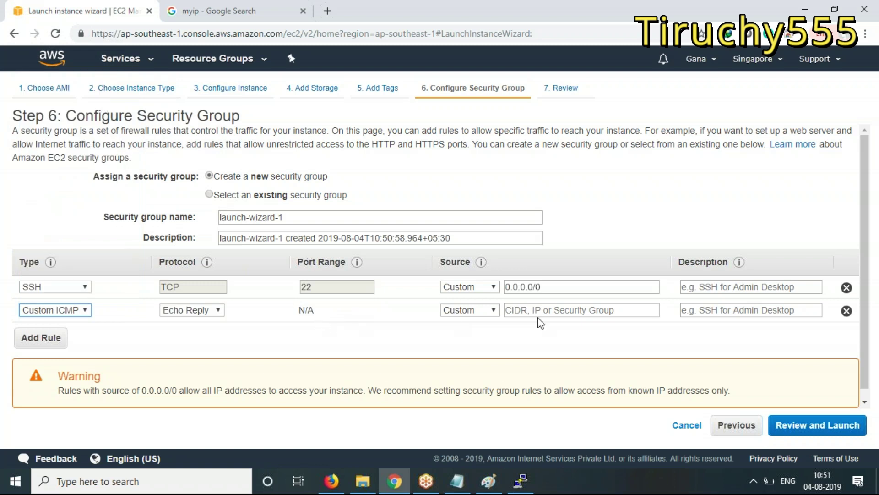
pyautogui.moveTo(553, 293); pyautogui.dragTo(504, 287)
pyautogui.hotkey('ctrl', 'c')
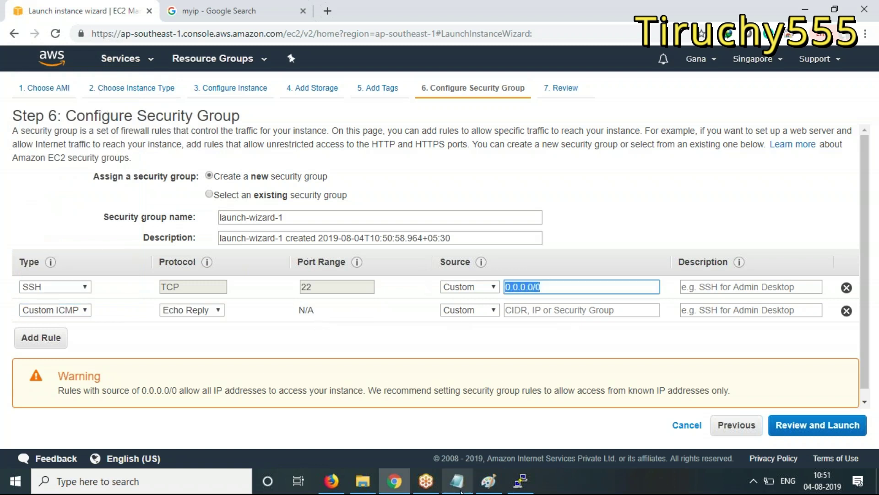
pyautogui.click(542, 353)
pyautogui.click(540, 311)
pyautogui.hotkey('ctrl', 'v')
# Add an HTTP rule to the security group and reduce its source to 0.0.0.0/0 only.
pyautogui.click(41, 336)
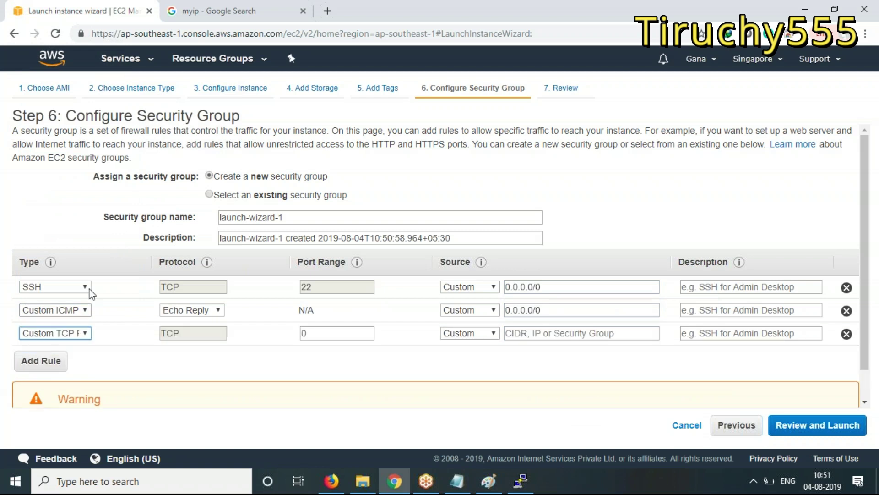
pyautogui.click(66, 336)
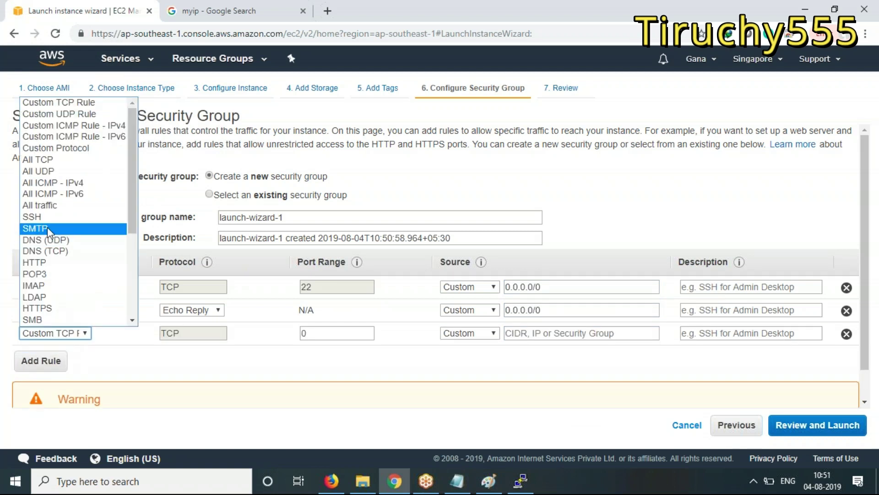
pyautogui.click(35, 262)
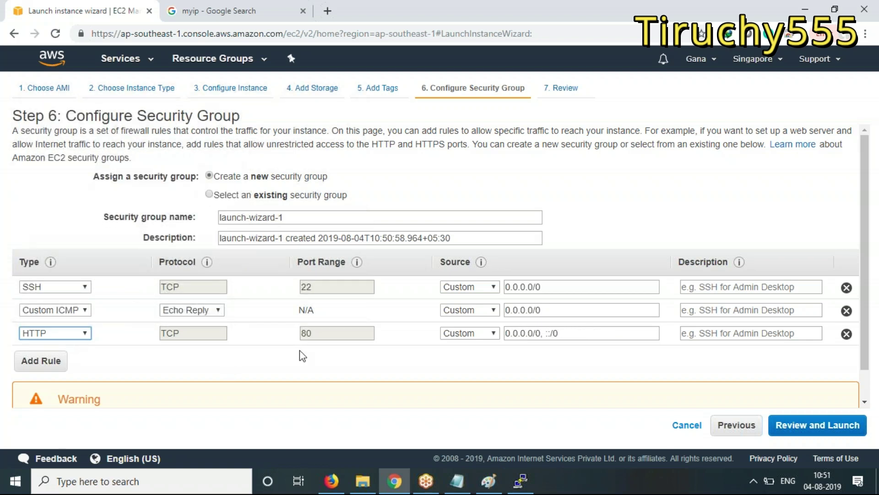
pyautogui.click(586, 332)
pyautogui.press('BackSpace')
pyautogui.press('BackSpace')
pyautogui.press('BackSpace')
pyautogui.press('BackSpace')
pyautogui.press('BackSpace')
pyautogui.press('BackSpace')
pyautogui.moveTo(586, 333); pyautogui.dragTo(412, 324)
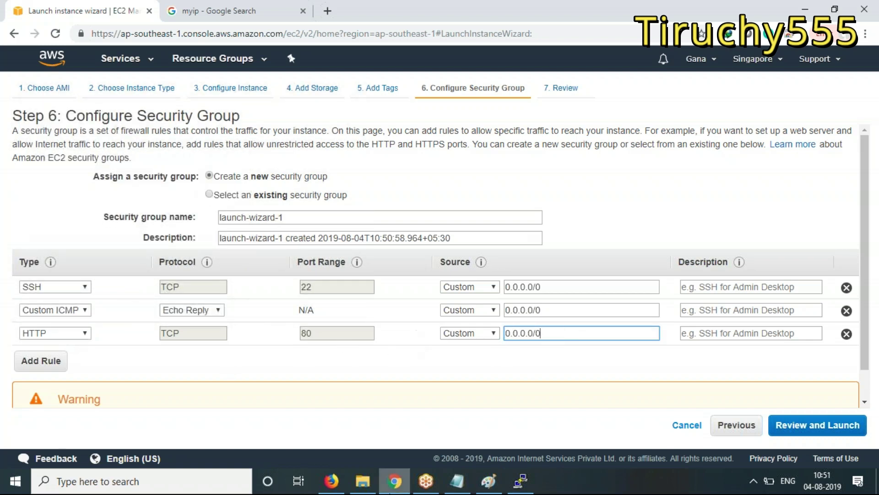
# Check the private EC2 security group instructions in Notepad, and set the SSH rule's custom source to 10.0.0.0/24.
pyautogui.click(457, 481)
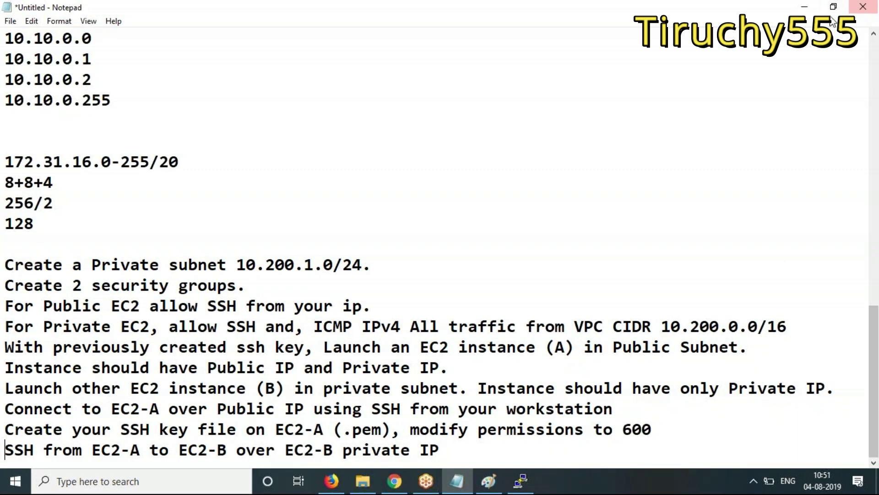
pyautogui.click(804, 6)
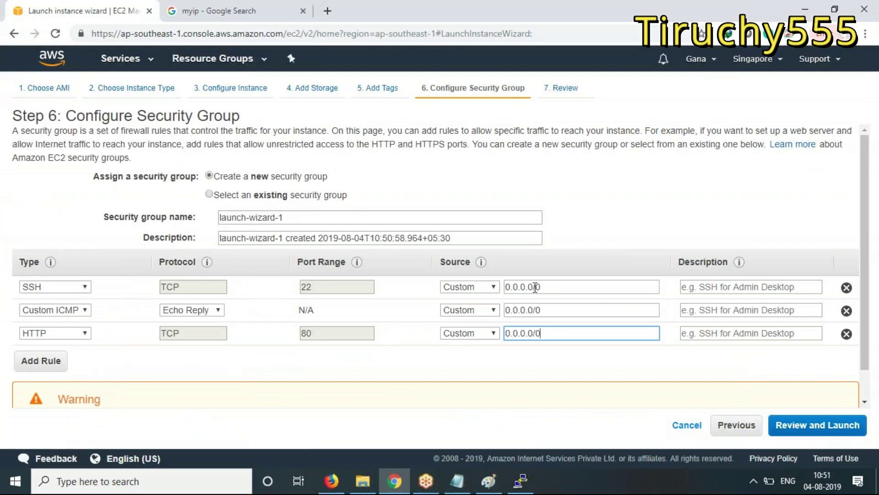
pyautogui.click(481, 288)
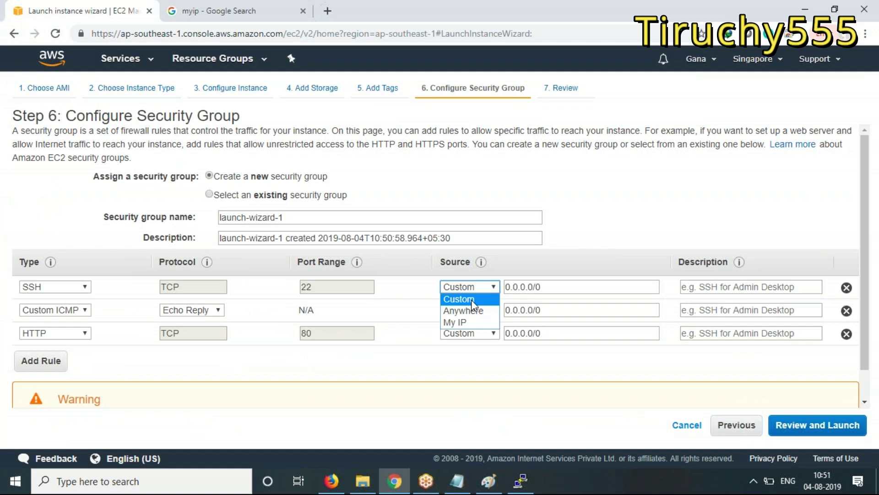
pyautogui.click(471, 300)
pyautogui.moveTo(549, 286); pyautogui.dragTo(505, 287)
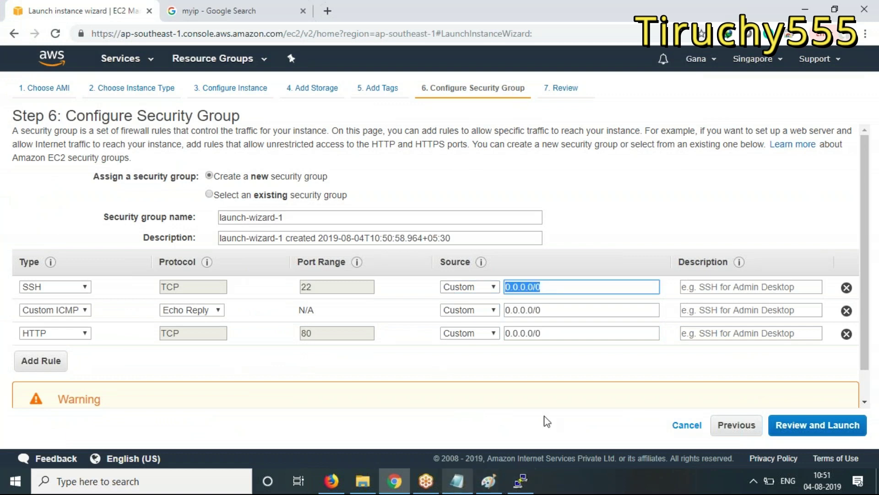
pyautogui.write('10.')
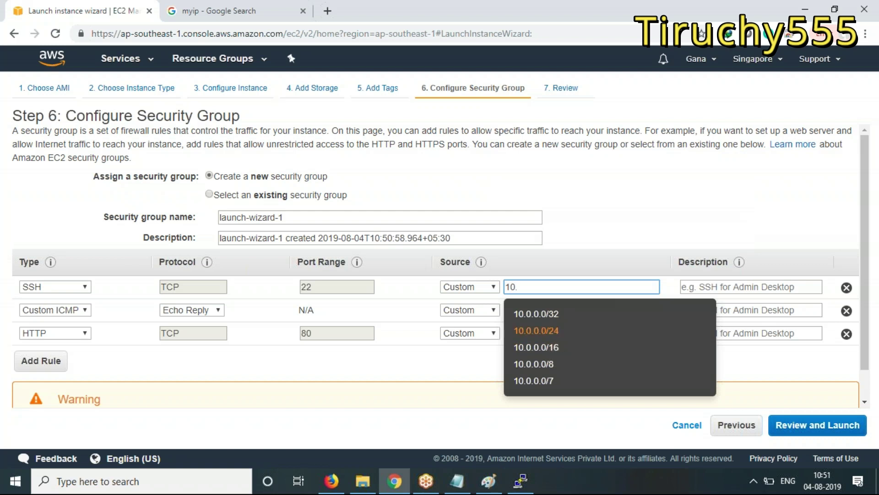
pyautogui.click(536, 331)
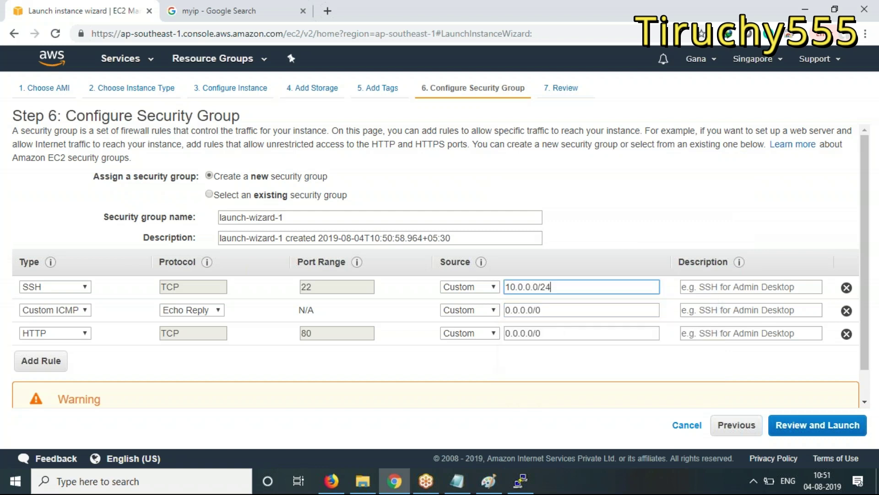
# Recheck the VPC CIDR in the Notepad instructions and change the SSH rule's source to 10.0.0.0/16.
pyautogui.moveTo(573, 287); pyautogui.dragTo(314, 286)
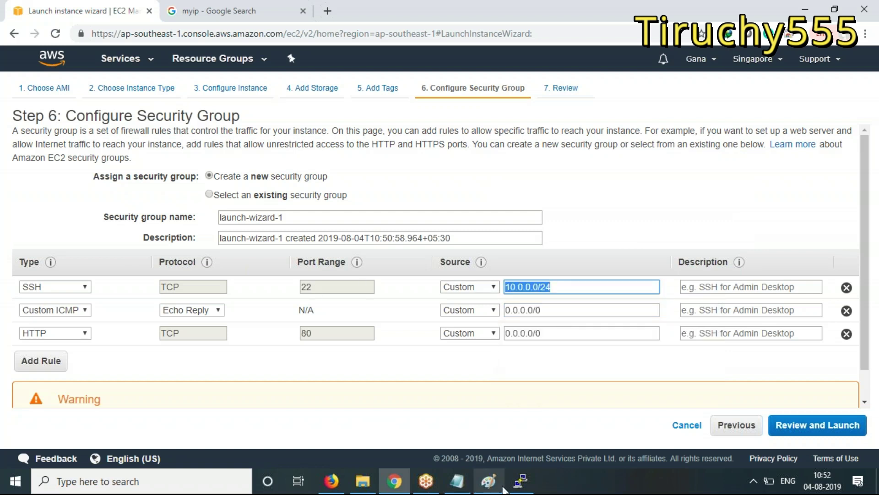
pyautogui.click(457, 481)
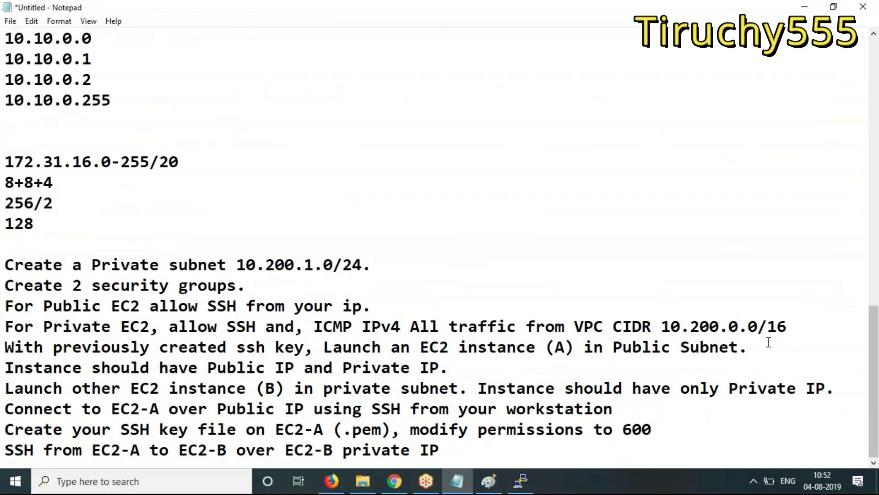
pyautogui.click(804, 7)
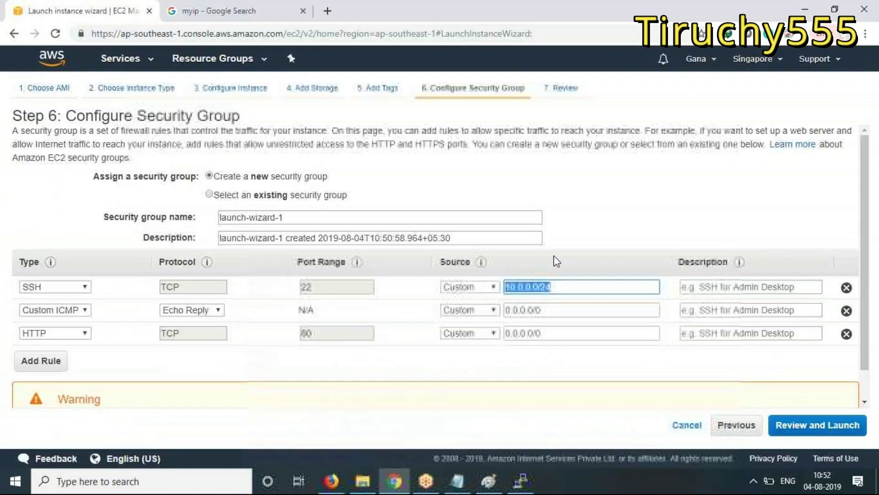
pyautogui.click(565, 288)
pyautogui.press('BackSpace')
pyautogui.press('BackSpace')
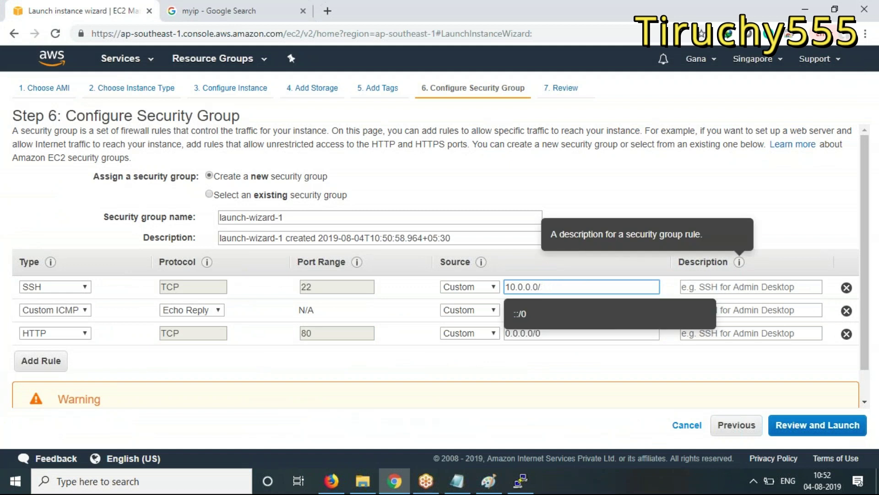
pyautogui.press('Down')
pyautogui.press('Down')
pyautogui.press('Down')
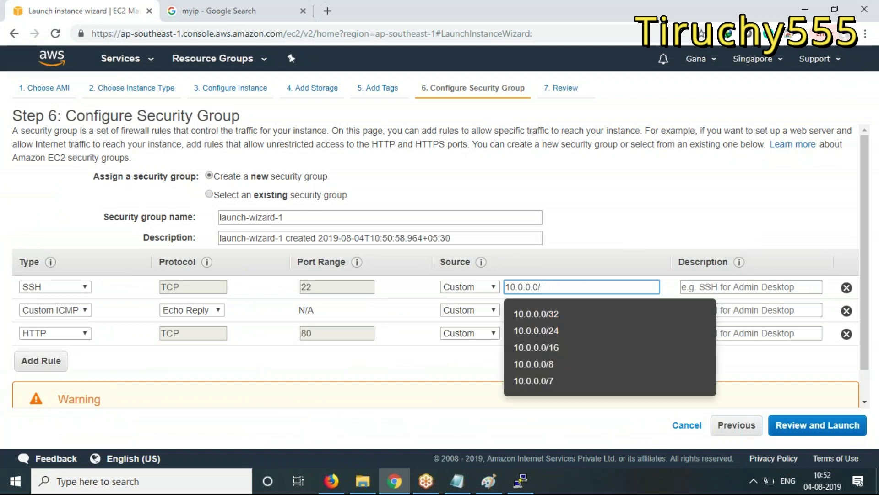
pyautogui.press('Return')
pyautogui.tripleClick(559, 287)
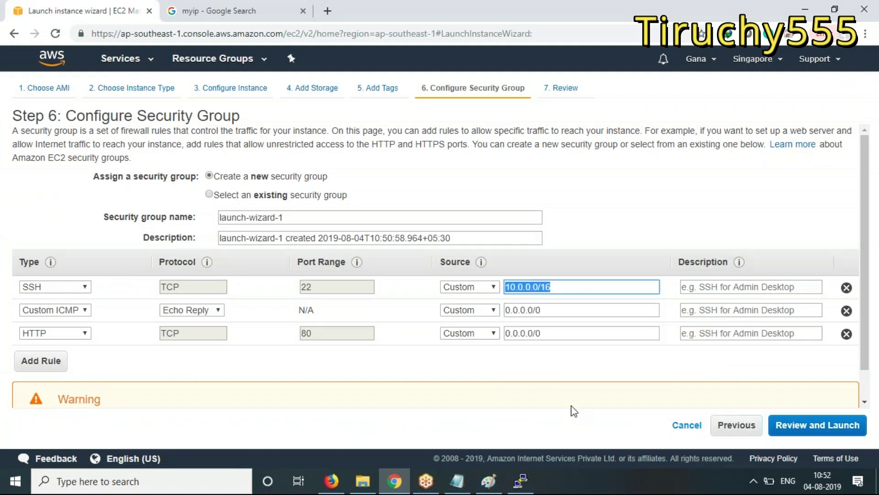
# Copy the SSH rule's 10.0.0.0/16 source into the Custom ICMP rule.
pyautogui.hotkey('ctrl', 'c')
pyautogui.tripleClick(555, 315)
pyautogui.hotkey('ctrl', 'v')
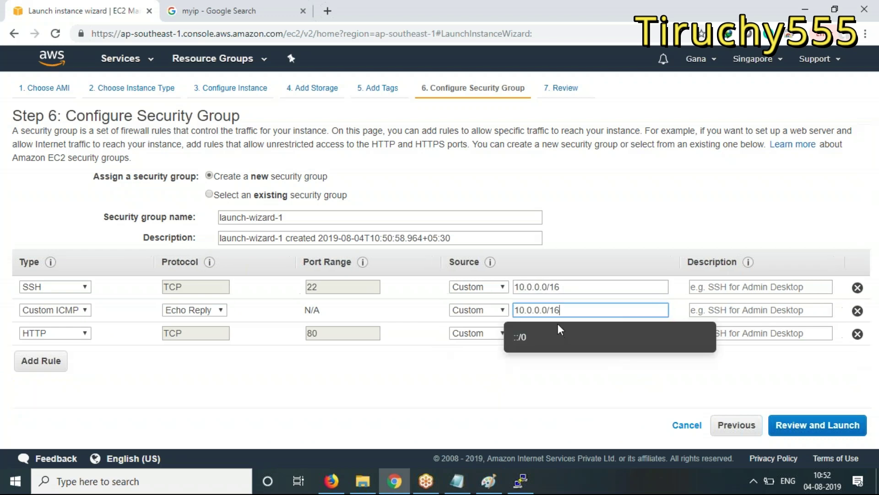
pyautogui.click(553, 391)
# Apply the 10.0.0.0/16 source to the HTTP rule as well, and delete the HTTP rule from the security group.
pyautogui.tripleClick(562, 332)
pyautogui.hotkey('ctrl', 'v')
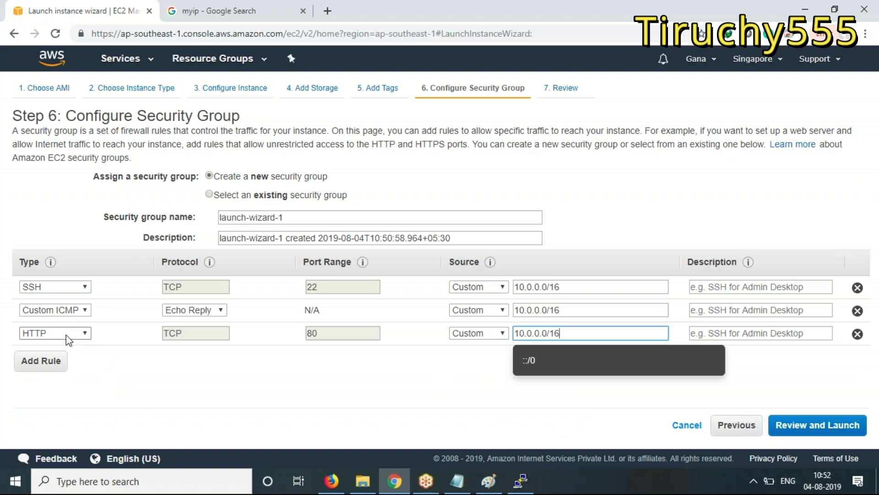
pyautogui.moveTo(791, 372); pyautogui.dragTo(860, 295)
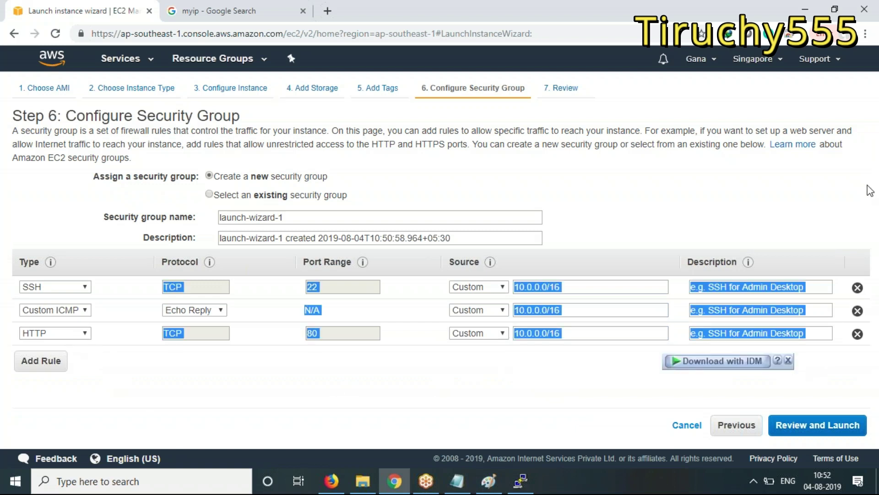
pyautogui.click(858, 334)
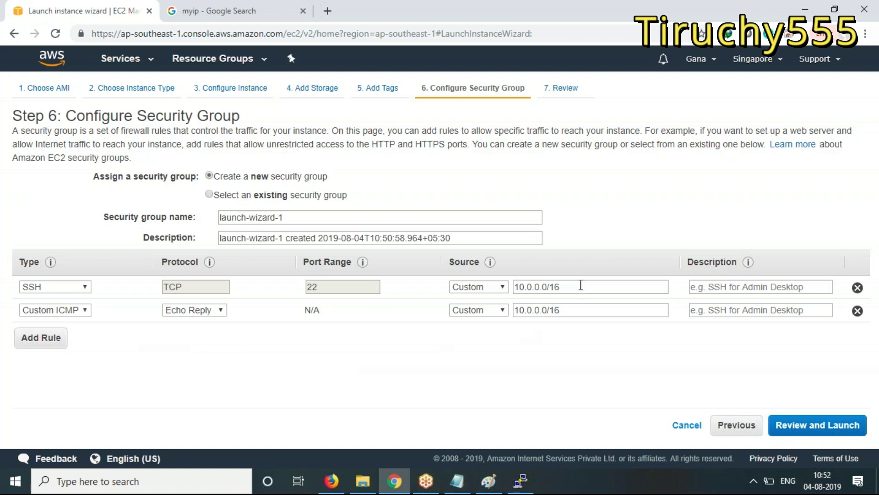
# Review and launch the instance with the existing 000000 key pair, acknowledging access to its private key file.
pyautogui.click(844, 426)
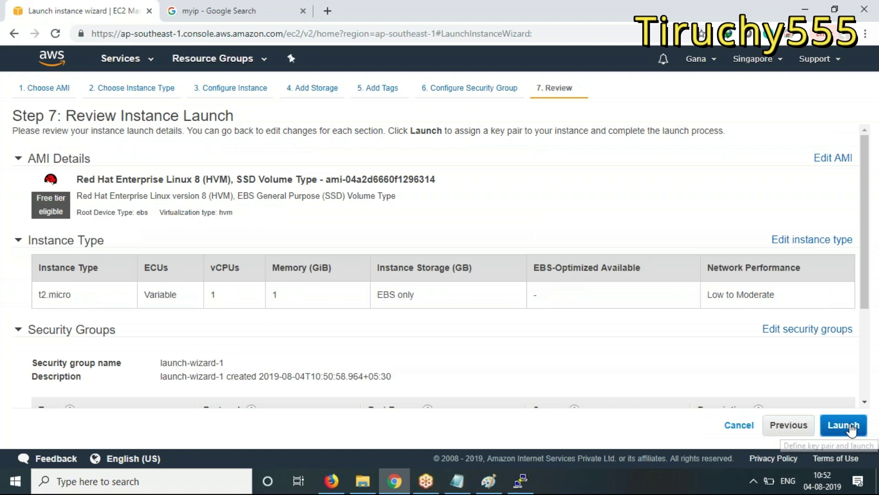
pyautogui.click(849, 427)
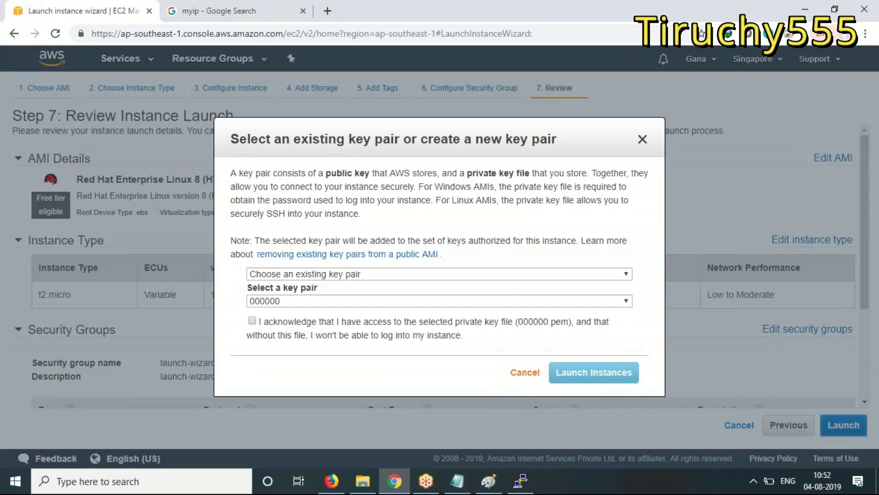
pyautogui.click(253, 321)
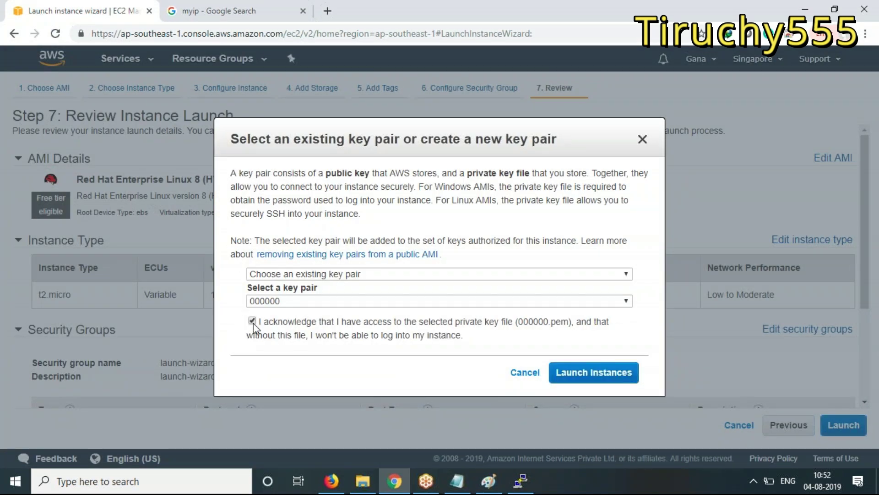
pyautogui.click(606, 378)
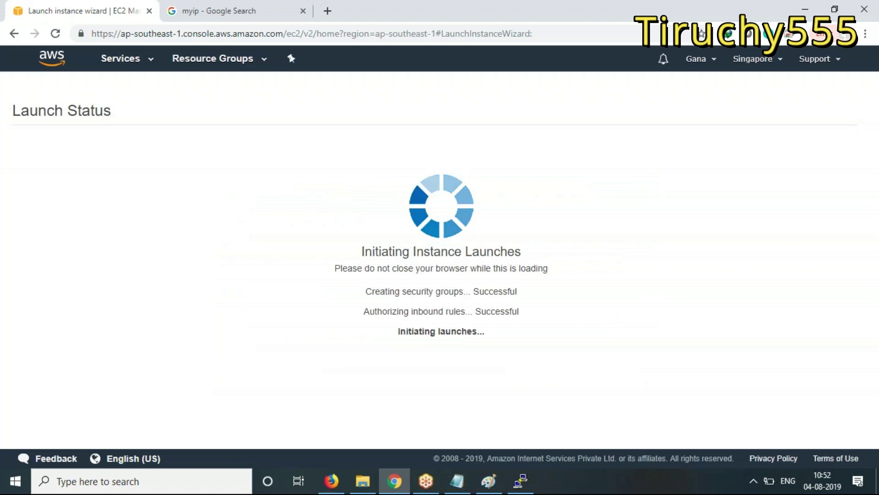
# View the instances list and name the newly launched instance myVPC-Private.
pyautogui.scroll(-3, 863, 428)
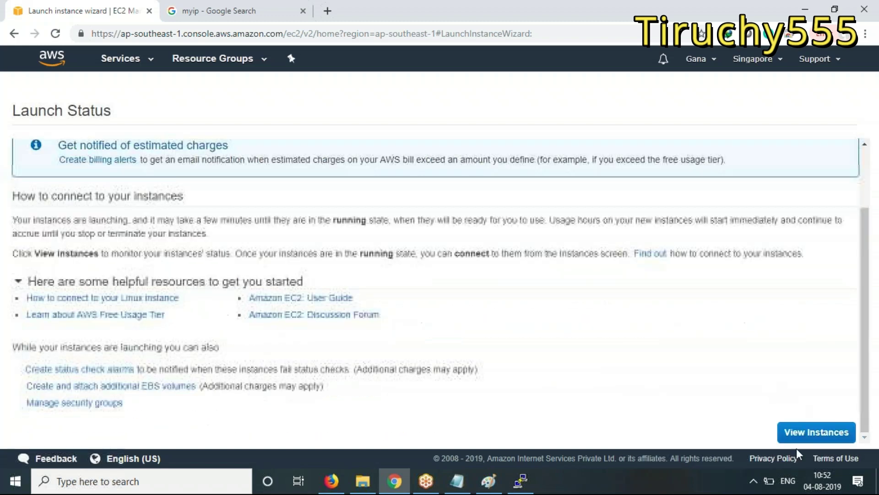
pyautogui.click(816, 434)
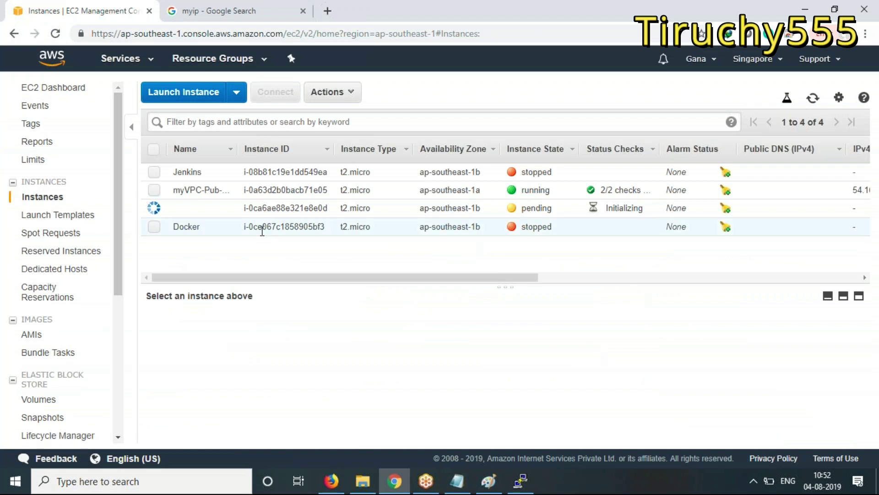
pyautogui.click(226, 210)
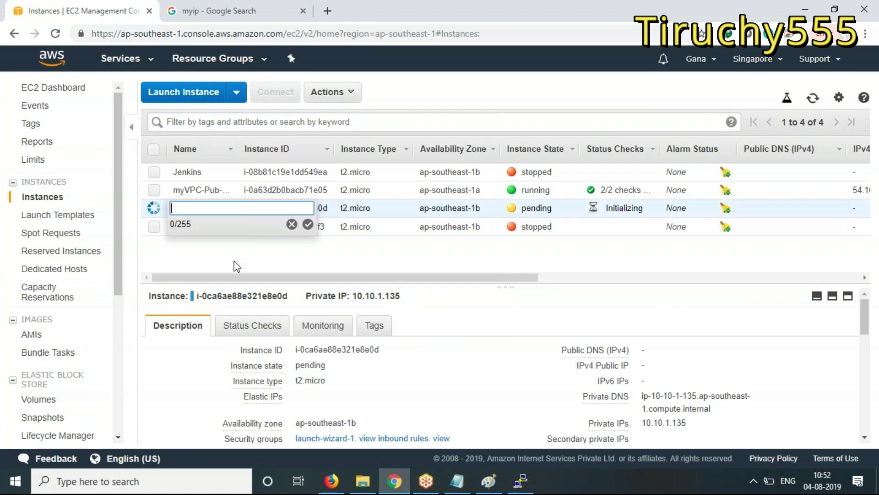
pyautogui.write('myVPC-Private-')
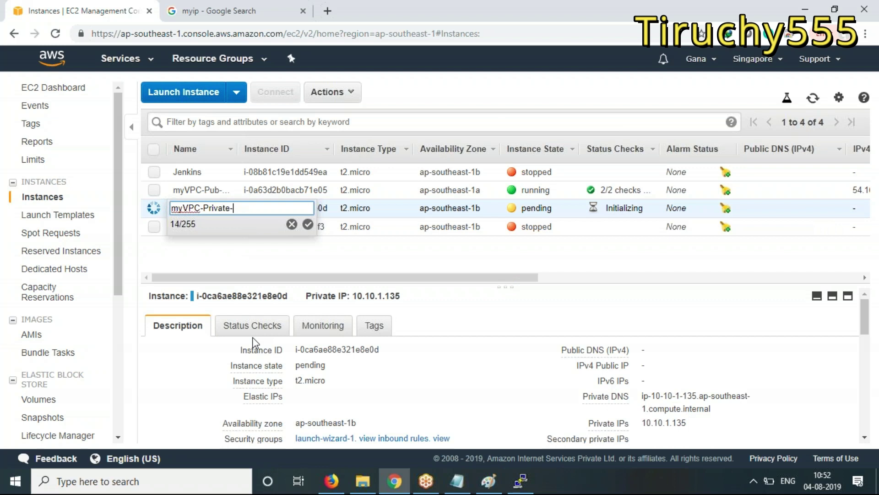
pyautogui.write('S')
pyautogui.press('BackSpace')
pyautogui.press('BackSpace')
pyautogui.press('BackSpace')
pyautogui.press('BackSpace')
pyautogui.write('te')
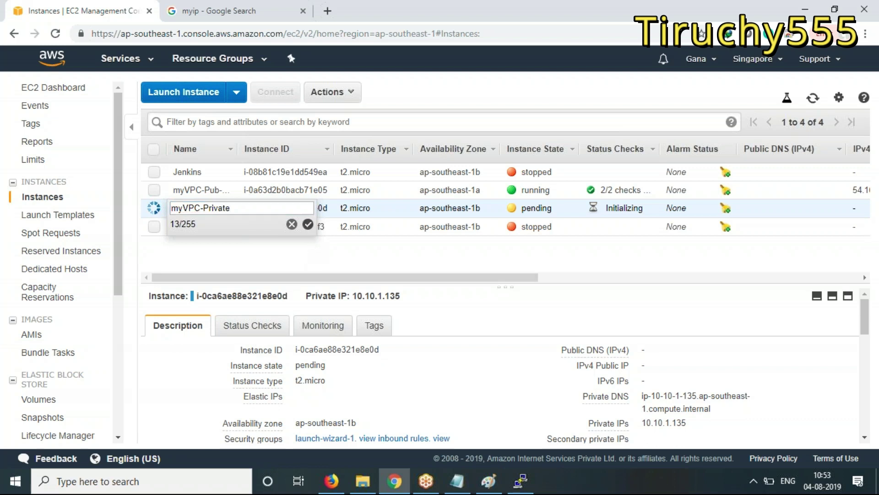
pyautogui.click(305, 230)
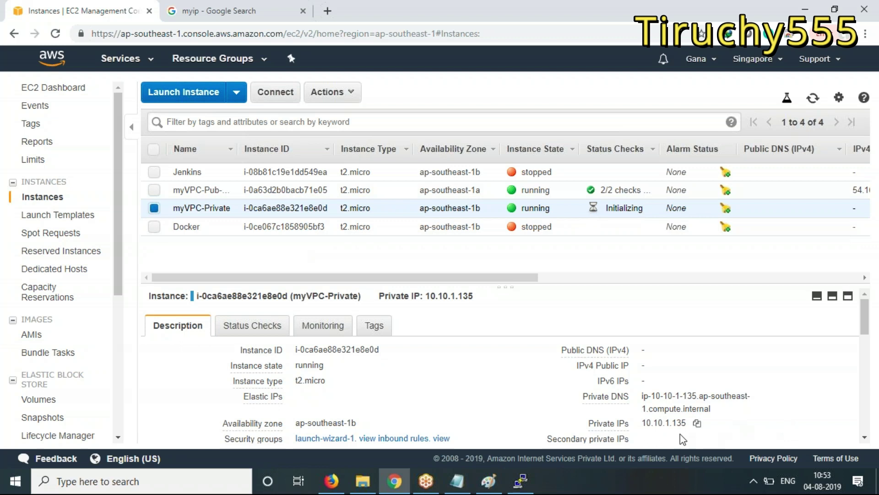
# Inspect the myVPC-Private instance's private IP address and glance at the public instance's open PuTTY session.
pyautogui.moveTo(687, 424); pyautogui.dragTo(646, 424)
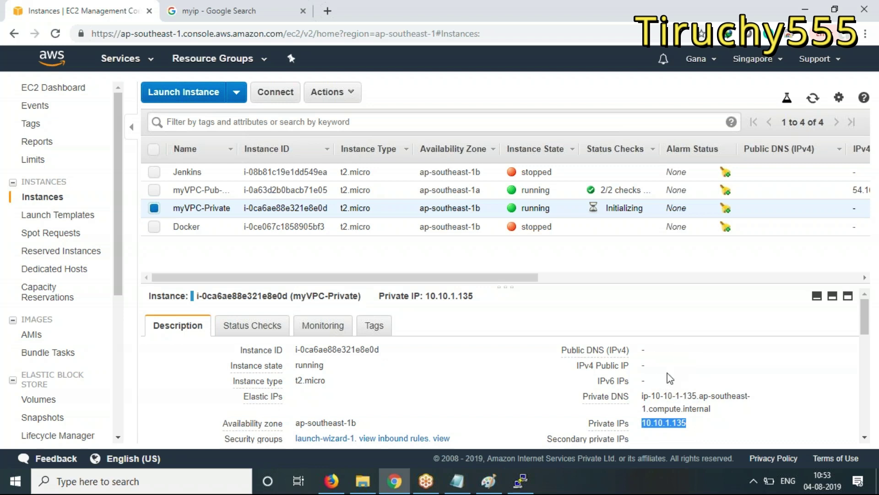
pyautogui.rightClick(677, 425)
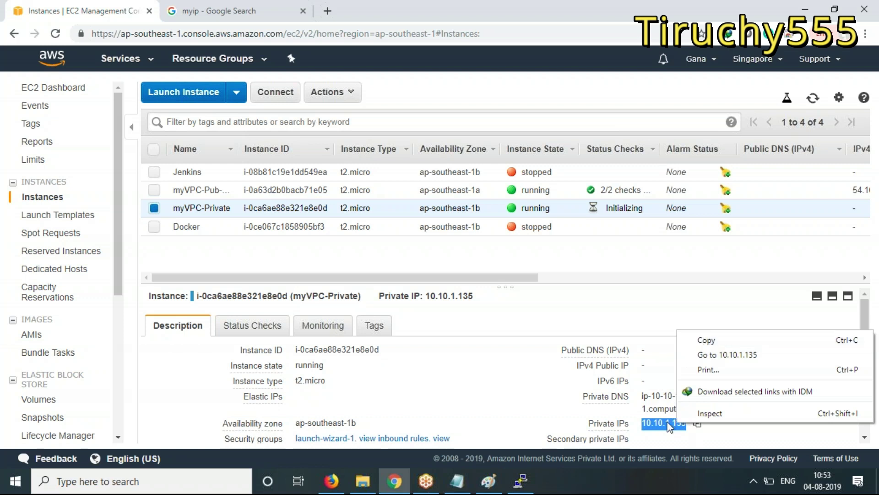
pyautogui.click(521, 481)
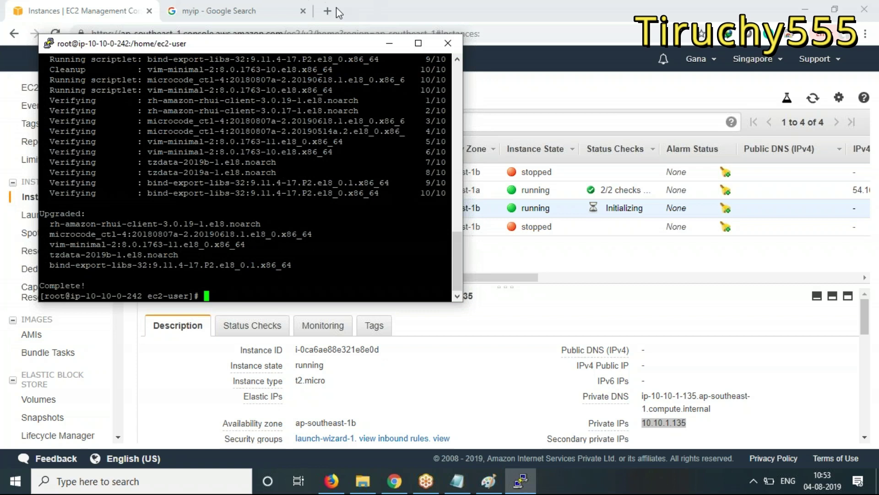
pyautogui.click(389, 44)
pyautogui.moveTo(668, 424)
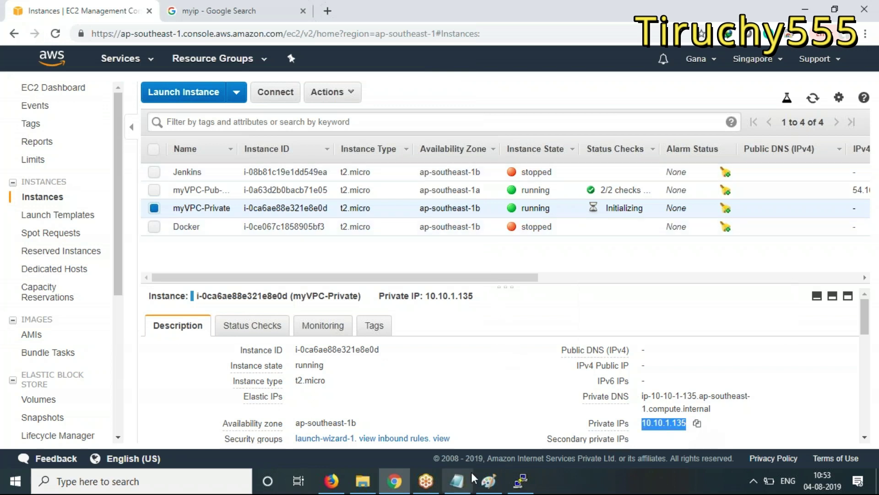
# Read the Notepad instructions on creating the .pem key file on EC2-A and connecting by SSH to EC2-B.
pyautogui.click(466, 488)
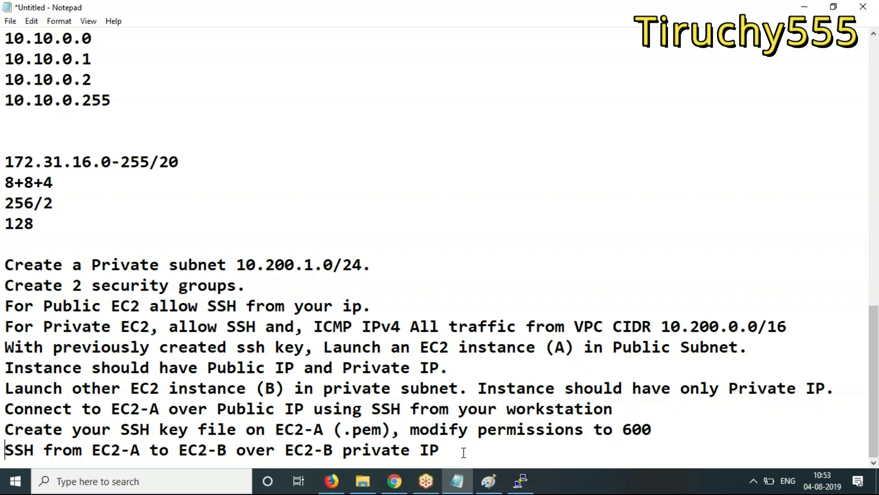
pyautogui.click(807, 7)
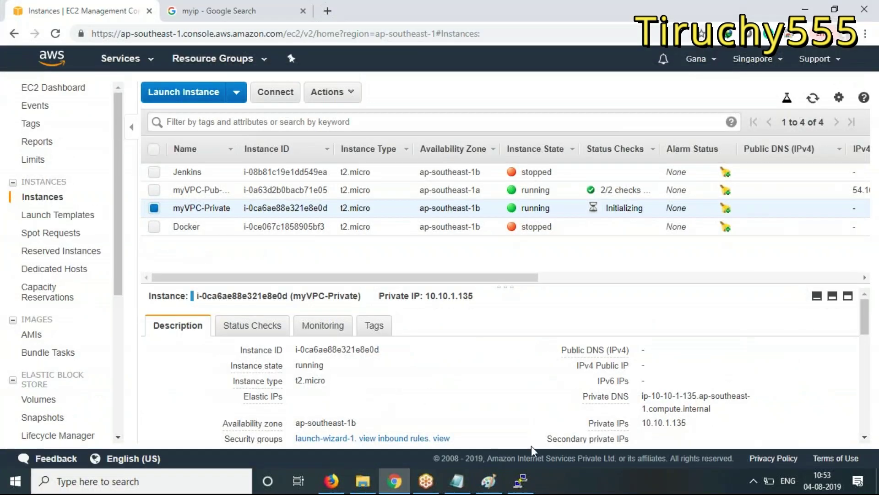
pyautogui.click(457, 481)
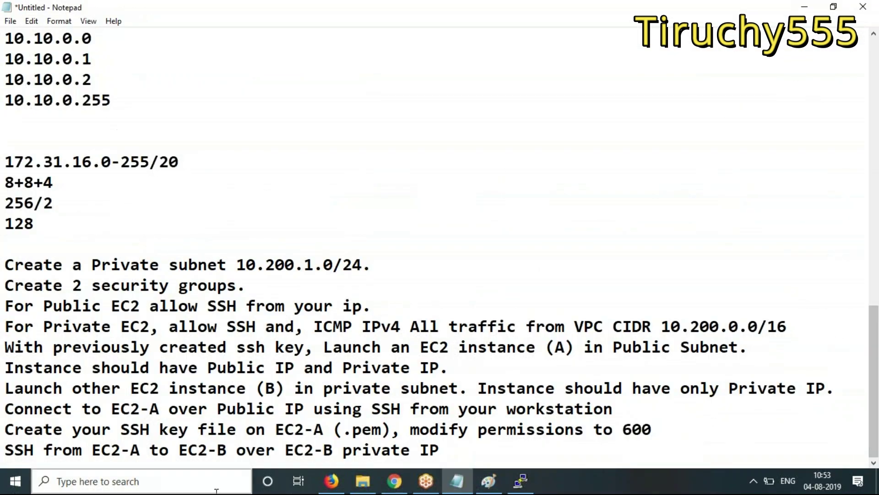
pyautogui.click(65, 478)
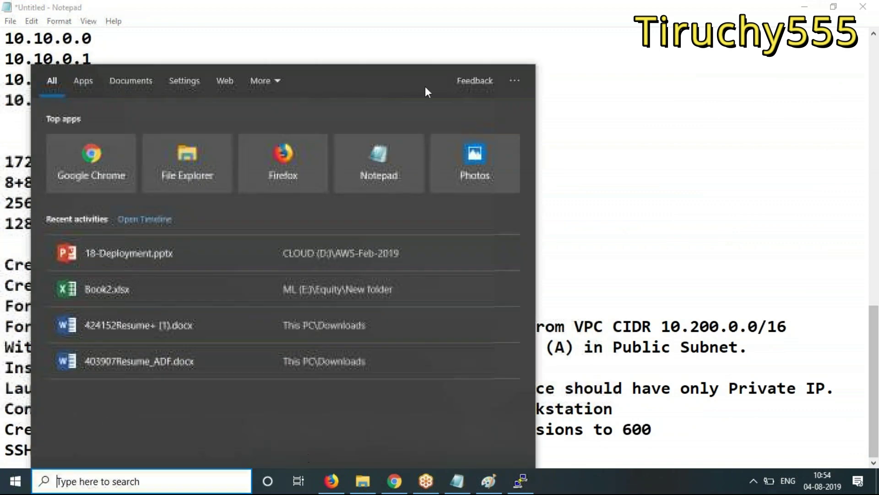
# Switch to File Explorer and open the AWS-Feb-2019 folder on the CLOUD (D:) drive.
pyautogui.click(808, 7)
pyautogui.click(807, 6)
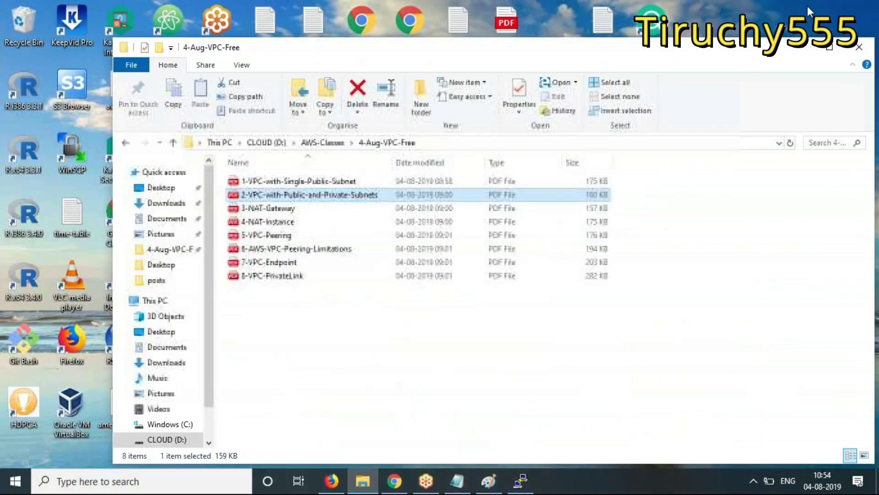
pyautogui.click(801, 47)
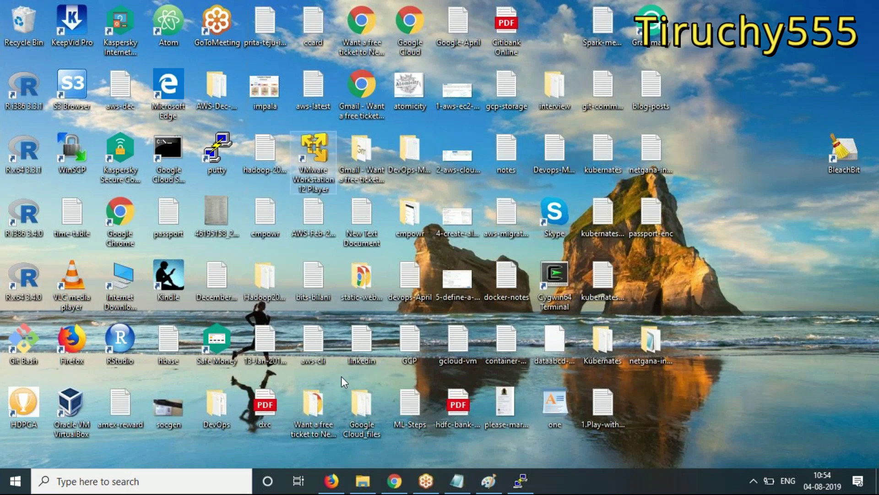
pyautogui.click(363, 480)
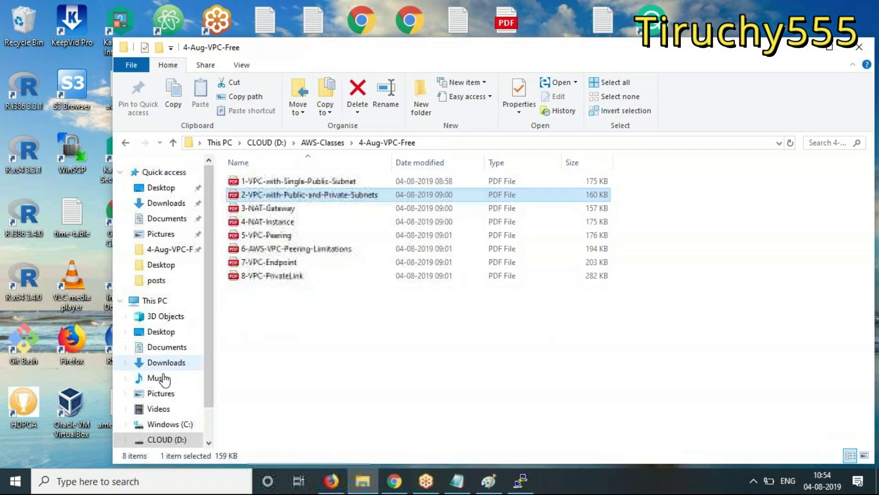
pyautogui.click(167, 439)
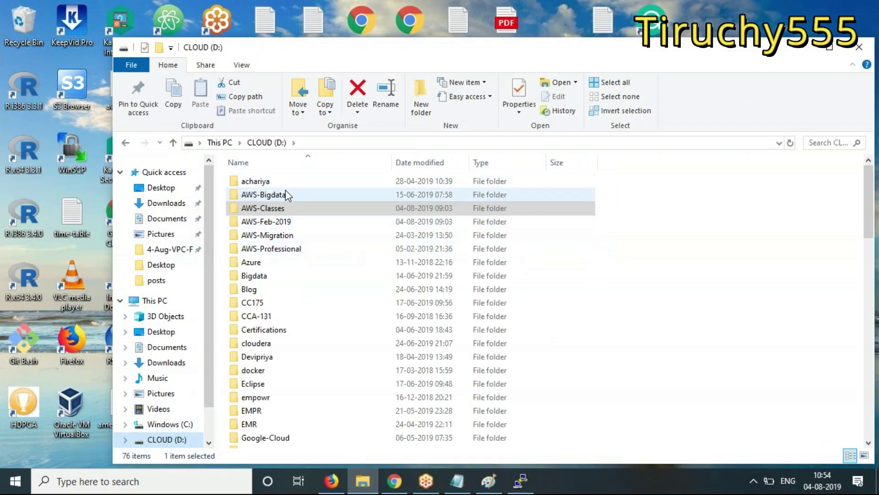
pyautogui.doubleClick(276, 222)
# Find the 16-17-vpc-feb-2019 text document in the AWS-Feb-2019 folder and open it.
pyautogui.click(255, 275)
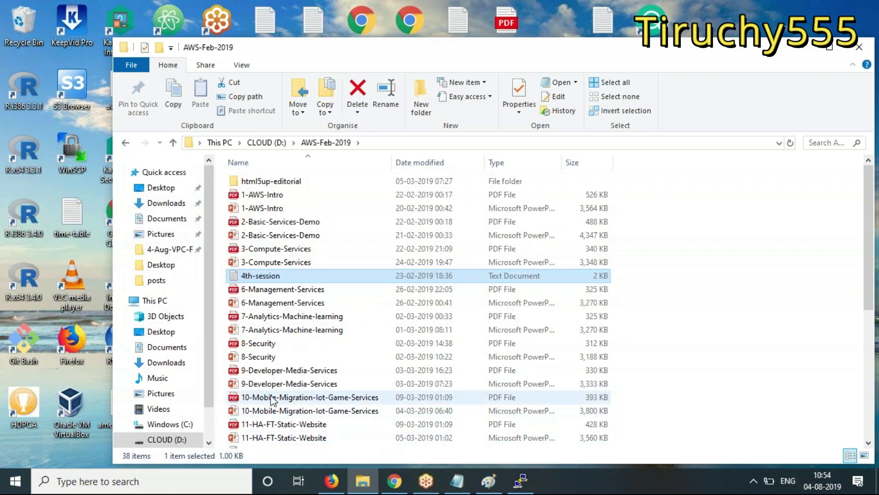
pyautogui.scroll(-3, 408, 351)
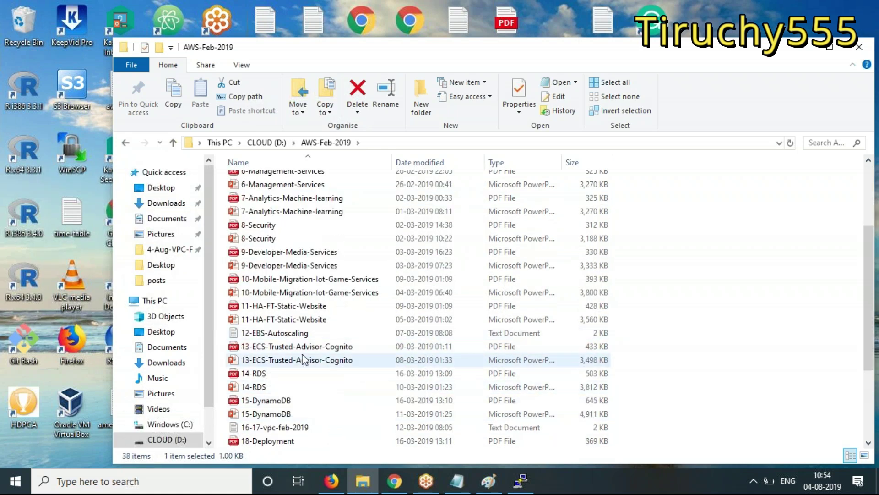
pyautogui.scroll(2, 302, 359)
pyautogui.scroll(-2, 302, 360)
pyautogui.scroll(-3, 302, 359)
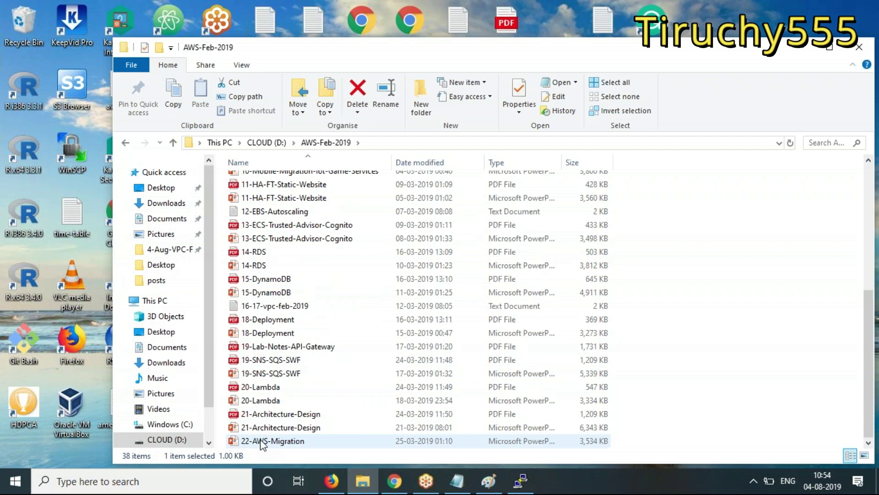
pyautogui.click(256, 386)
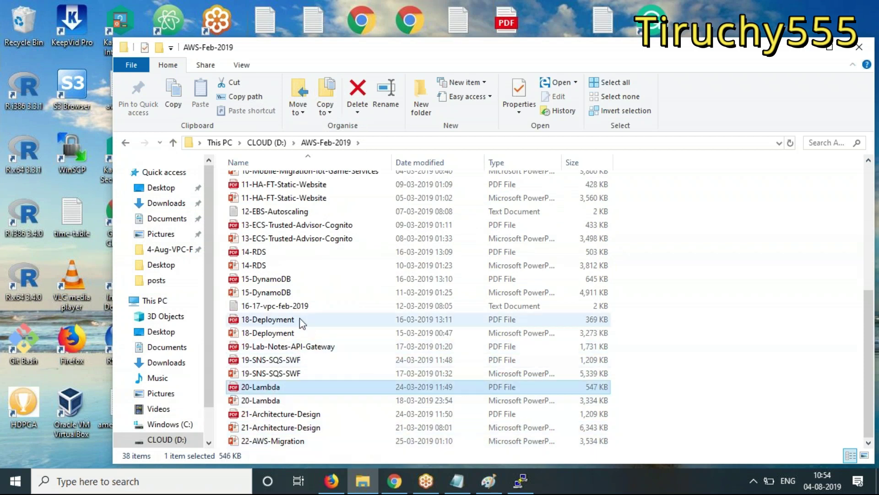
pyautogui.doubleClick(298, 305)
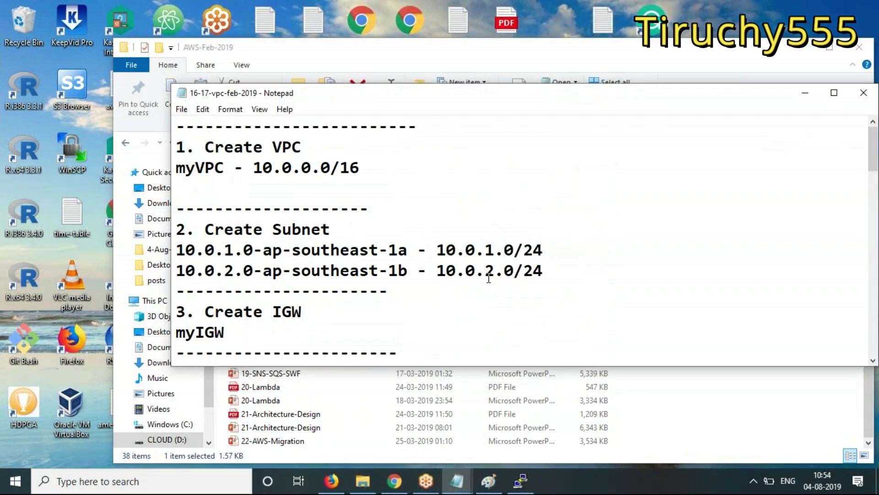
# Read through the VPC notes to the commands for logging in to the private DB server with key.pem.
pyautogui.scroll(-5, 488, 276)
pyautogui.scroll(1, 489, 278)
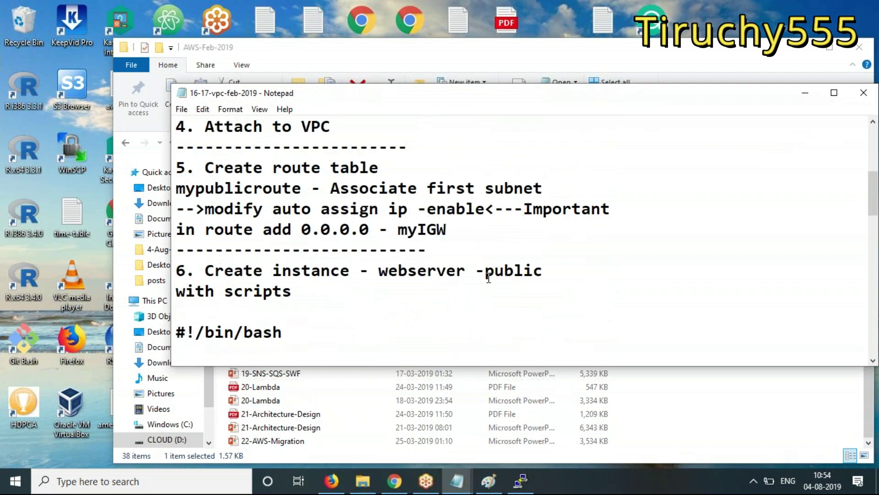
pyautogui.scroll(-4, 488, 278)
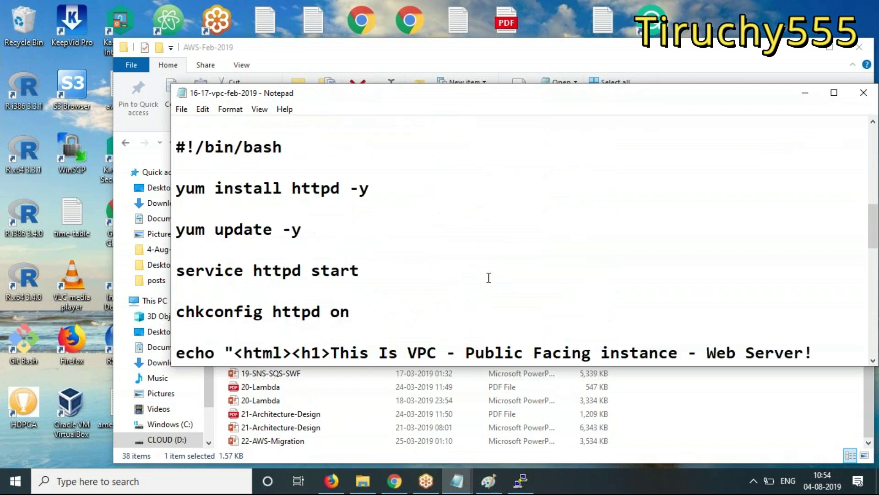
pyautogui.scroll(-1, 488, 278)
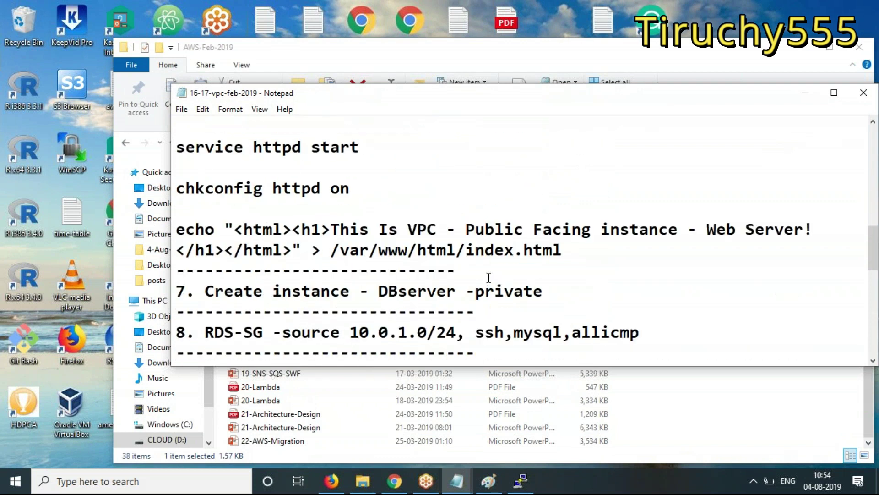
pyautogui.scroll(-2, 489, 277)
pyautogui.scroll(-1, 489, 278)
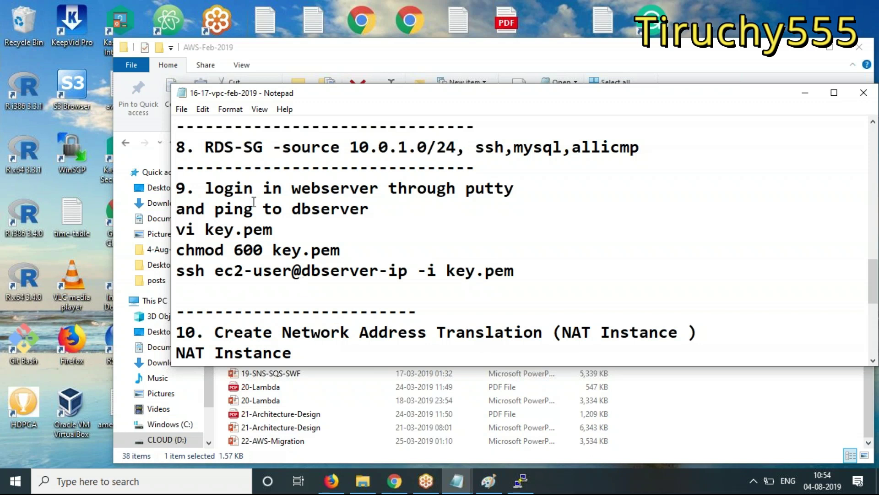
# Copy the command "ssh ec2-user@dbserver-ip -i key.pem" from the VPC notes and paste it below the instructions in the untitled Notepad document.
pyautogui.moveTo(515, 270); pyautogui.dragTo(169, 271)
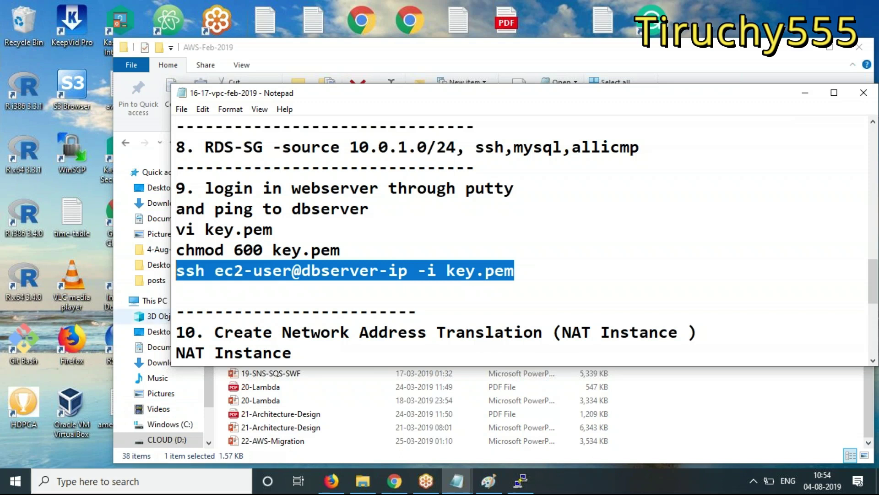
pyautogui.click(805, 93)
pyautogui.click(803, 47)
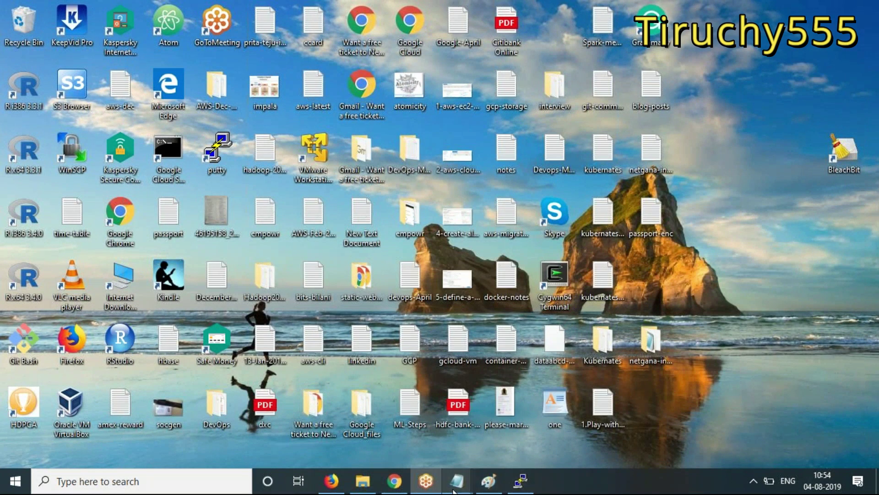
pyautogui.moveTo(457, 481)
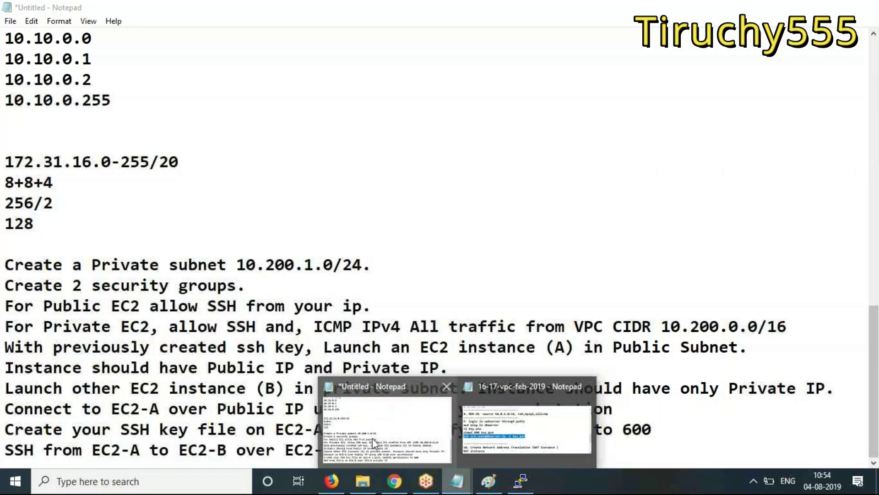
pyautogui.click(373, 438)
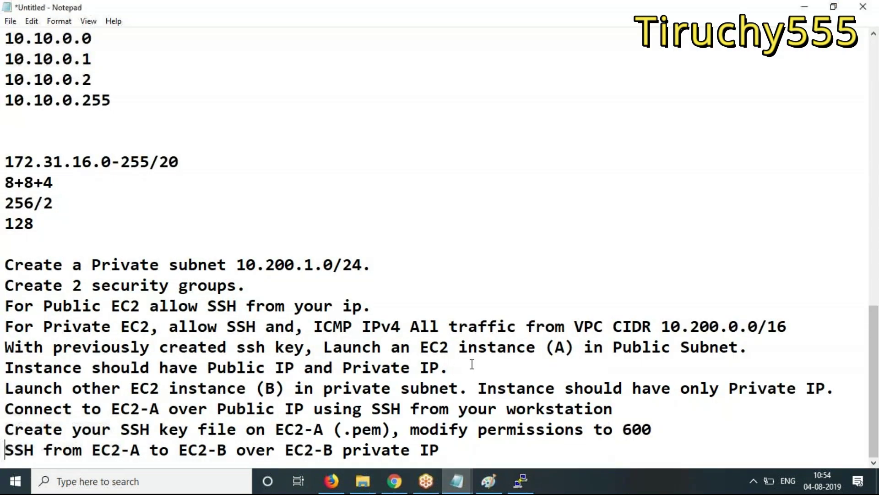
pyautogui.press('Return')
pyautogui.press('Return')
pyautogui.press('Return')
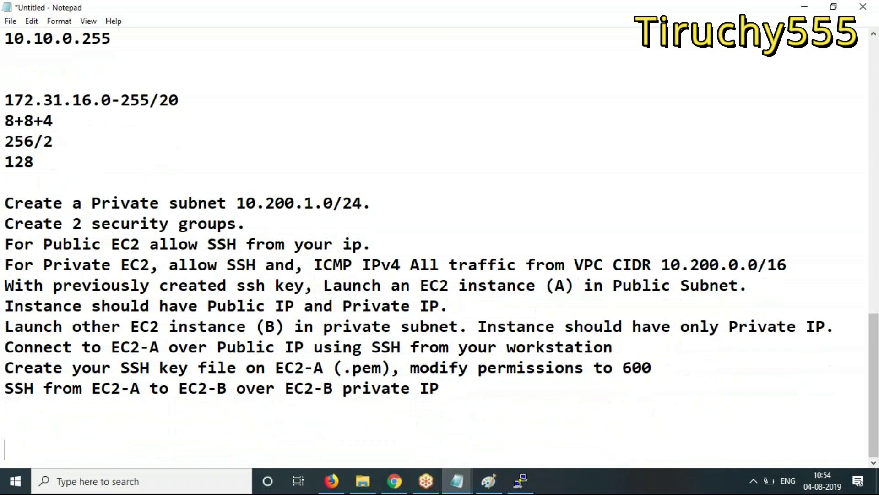
pyautogui.hotkey('ctrl', 'v')
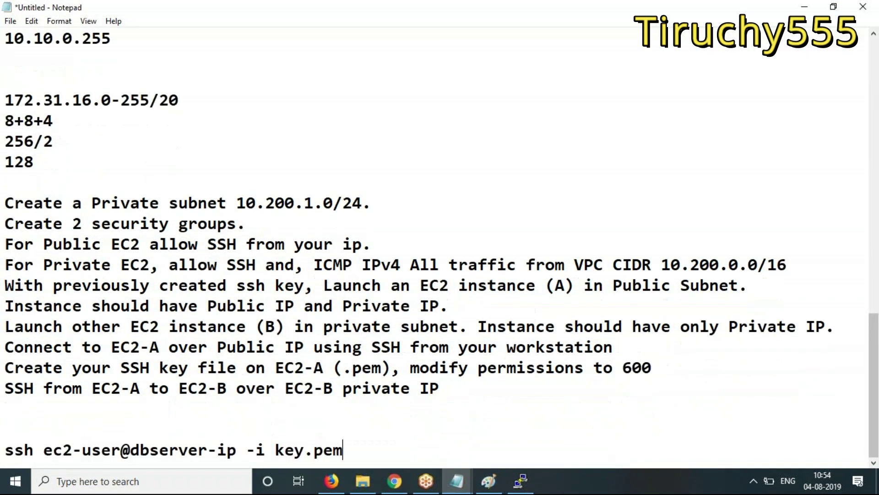
pyautogui.click(806, 8)
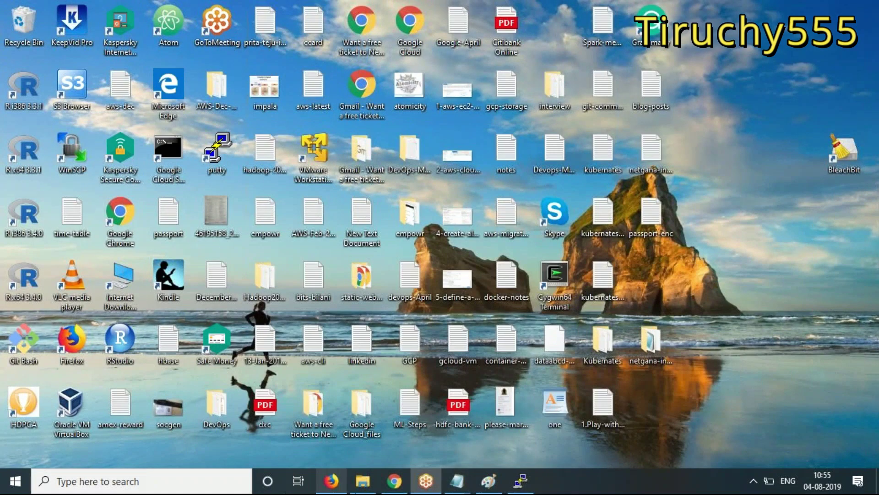
# Switch to the open PuTTY terminal session on the public instance.
pyautogui.click(519, 484)
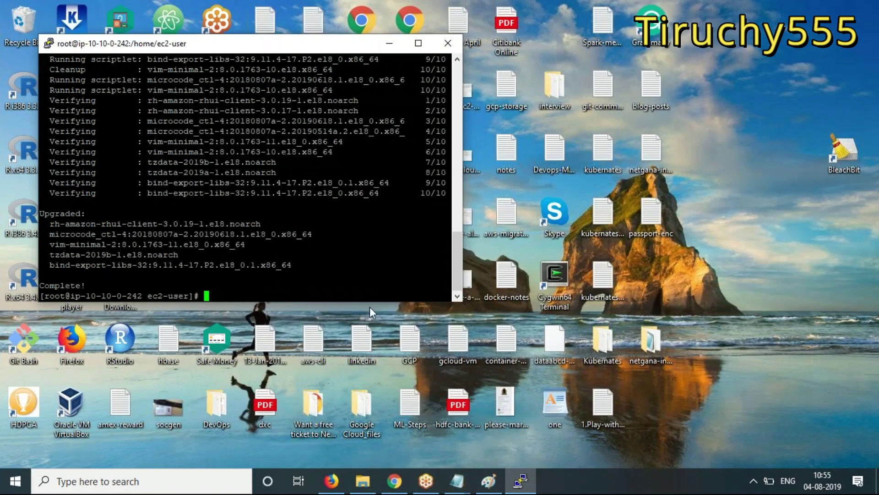
pyautogui.click(422, 46)
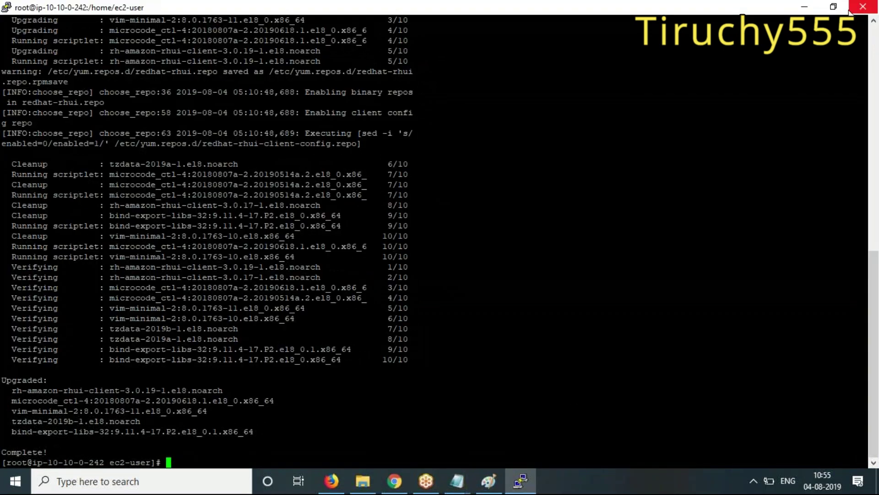
pyautogui.click(833, 7)
pyautogui.rightClick(147, 44)
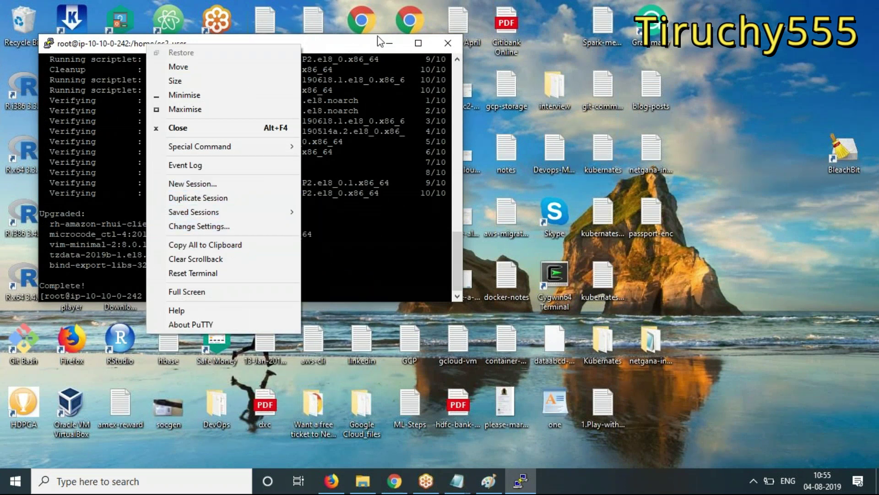
pyautogui.click(352, 51)
pyautogui.rightClick(314, 42)
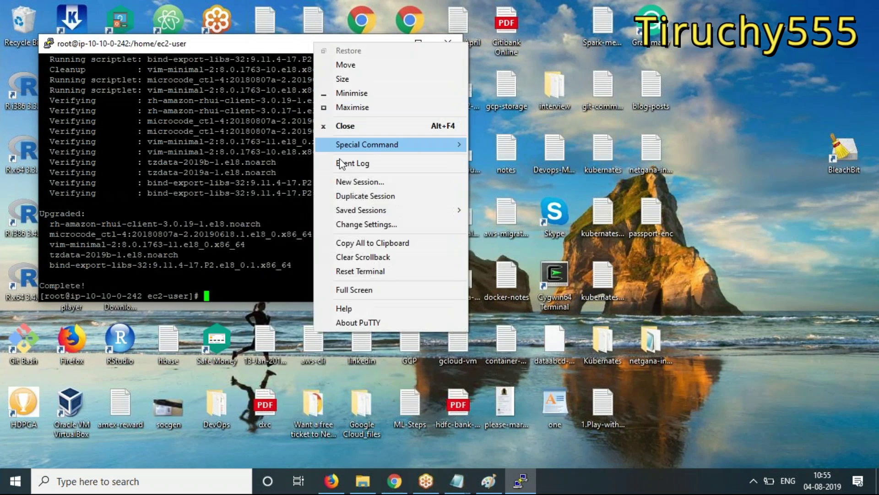
pyautogui.click(347, 182)
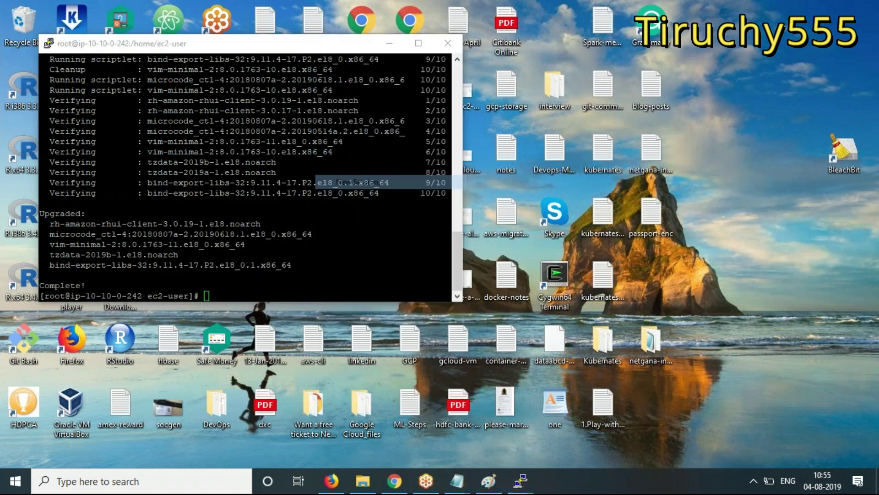
pyautogui.click(556, 375)
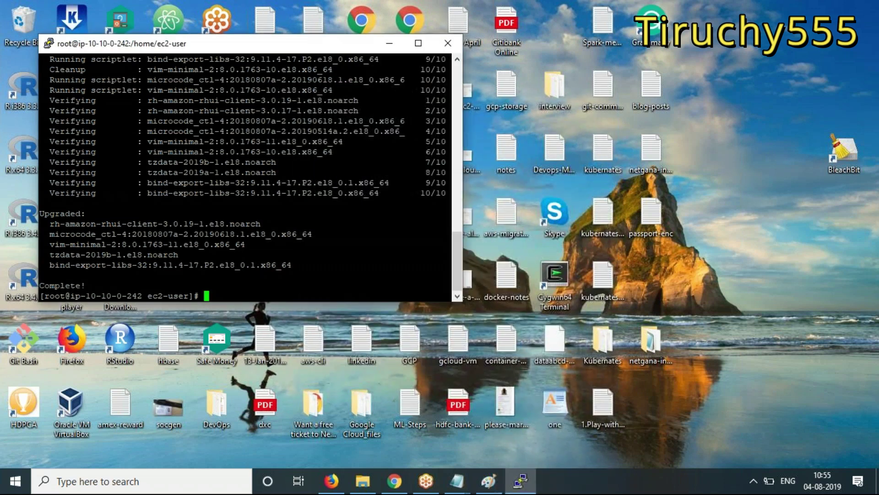
# Duplicate the PuTTY session to log in again as ec2-user, and close the old session's window.
pyautogui.rightClick(277, 48)
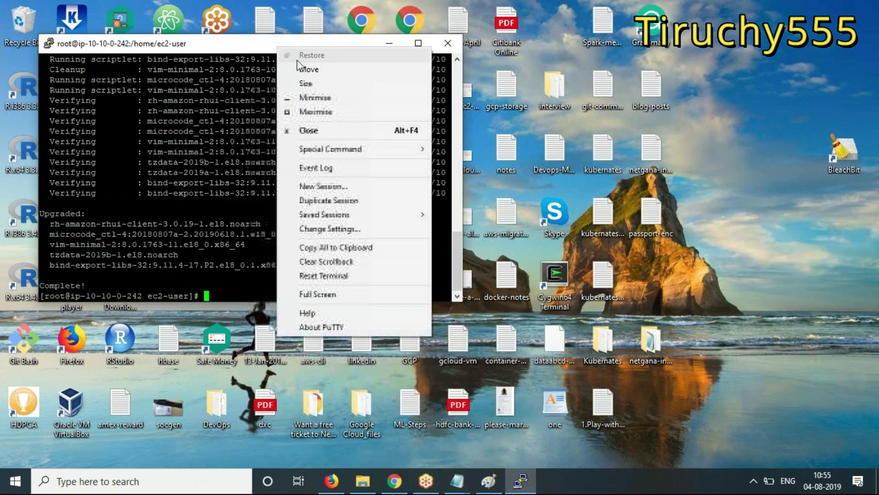
pyautogui.click(348, 200)
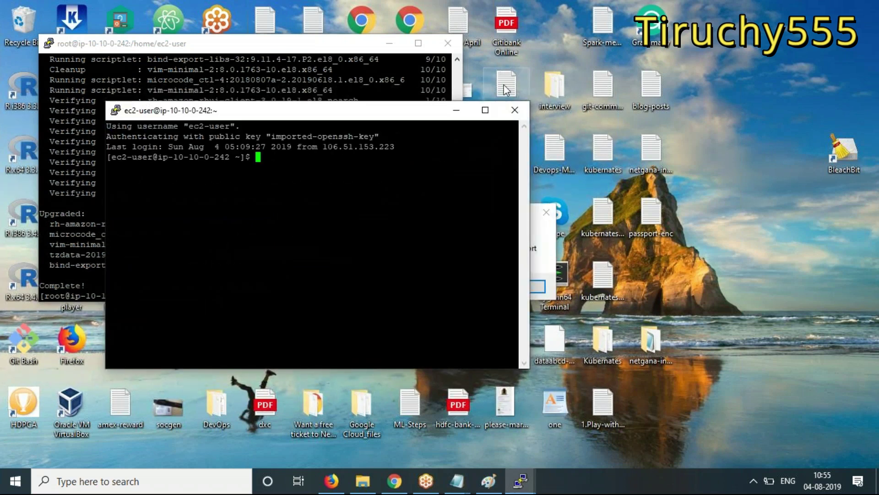
pyautogui.click(531, 287)
pyautogui.click(443, 44)
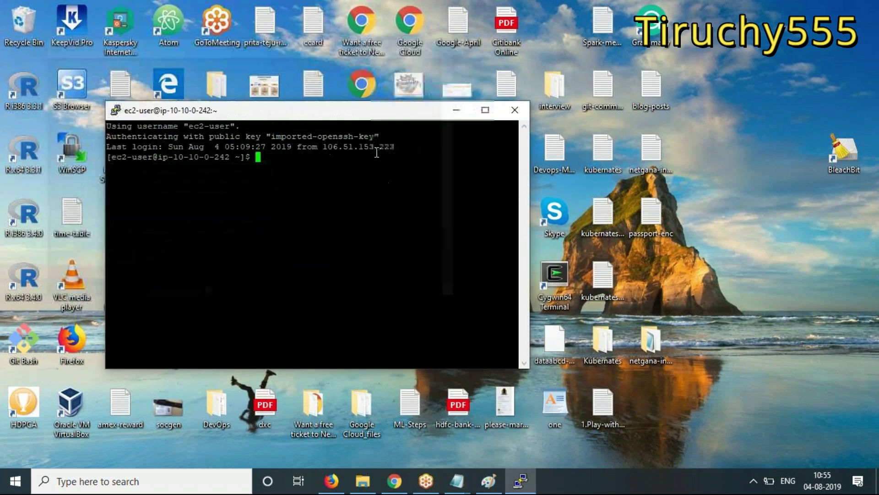
# Change the terminal font of the new PuTTY session to Courier New bold, 18-point.
pyautogui.rightClick(320, 111)
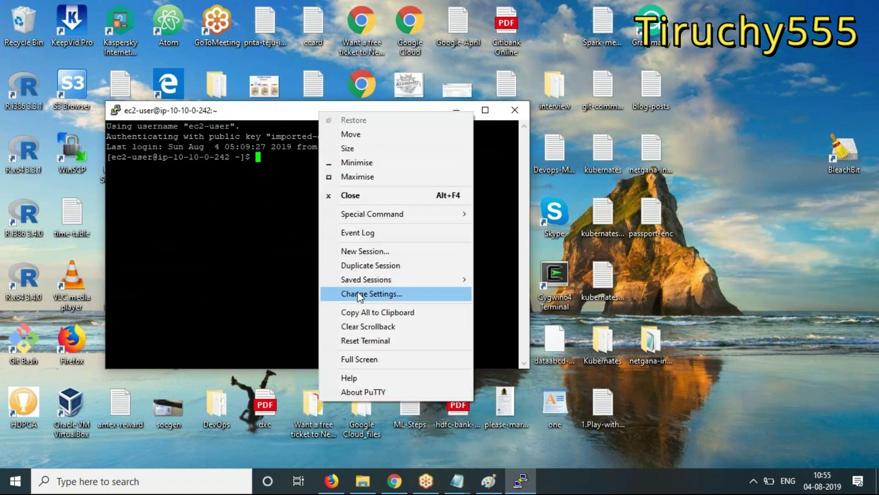
pyautogui.click(357, 293)
pyautogui.click(342, 215)
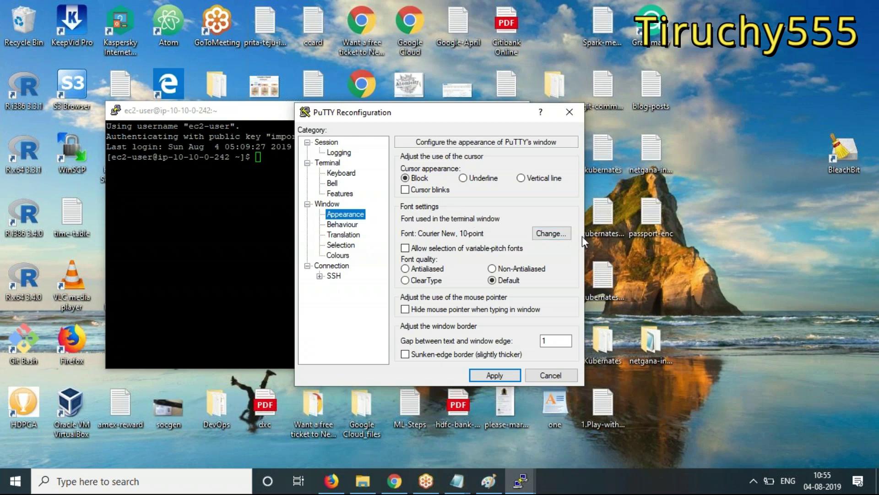
pyautogui.click(558, 236)
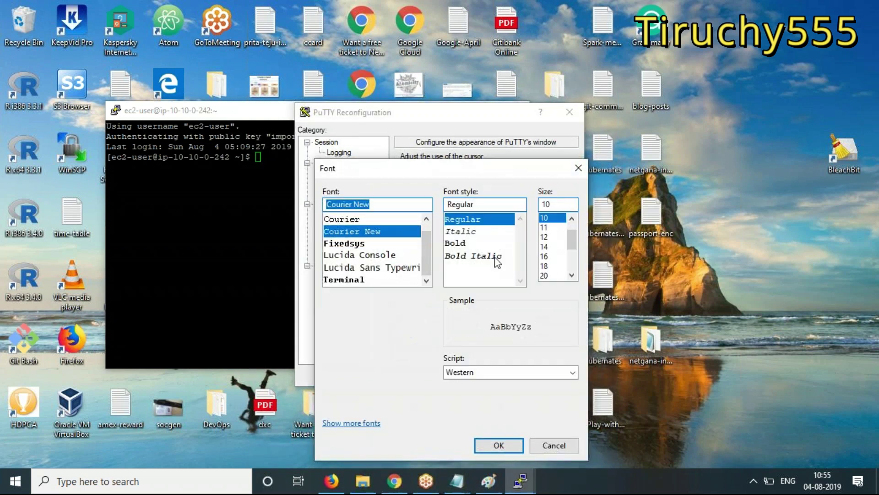
pyautogui.click(463, 244)
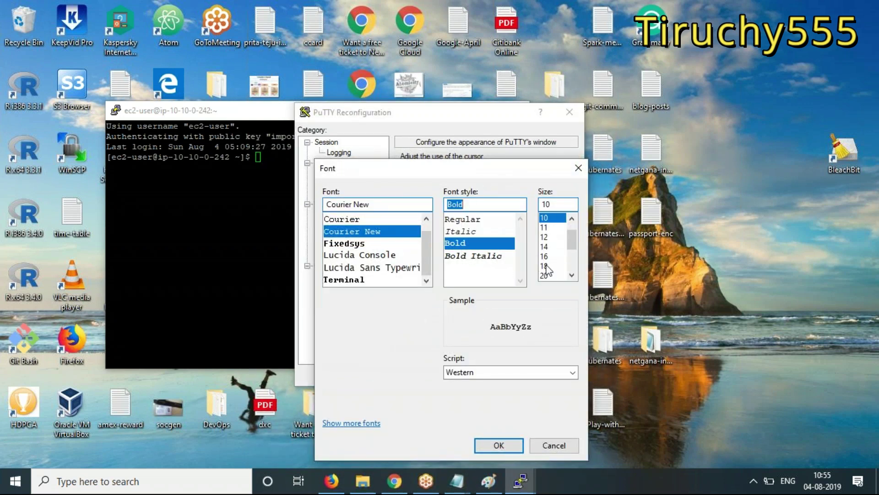
pyautogui.click(544, 266)
pyautogui.click(500, 444)
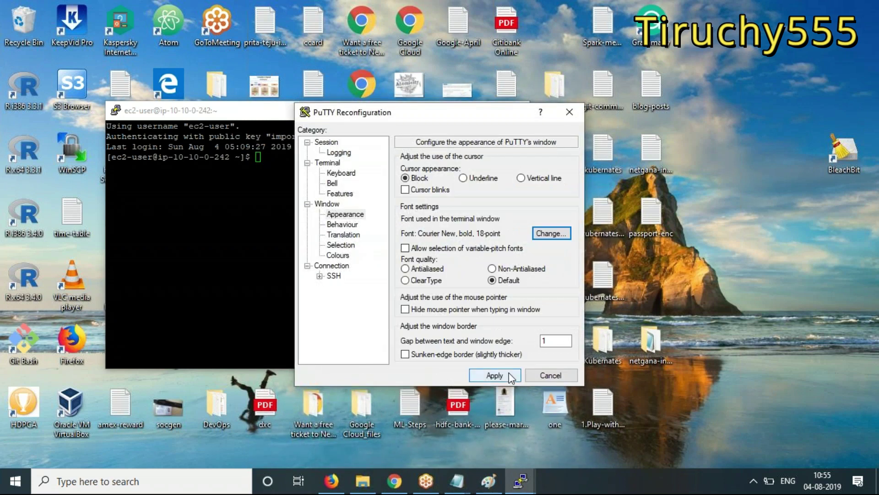
pyautogui.click(497, 376)
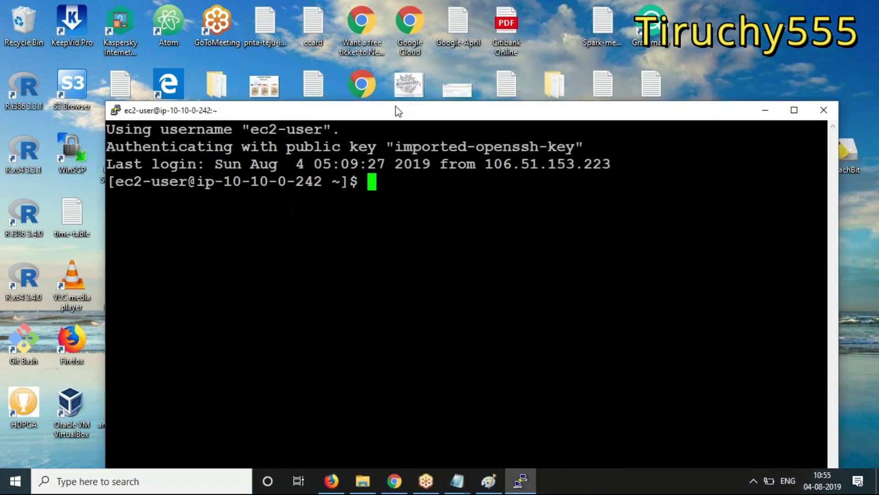
# Reduce the PuTTY terminal font size to 14 points and apply it.
pyautogui.rightClick(402, 106)
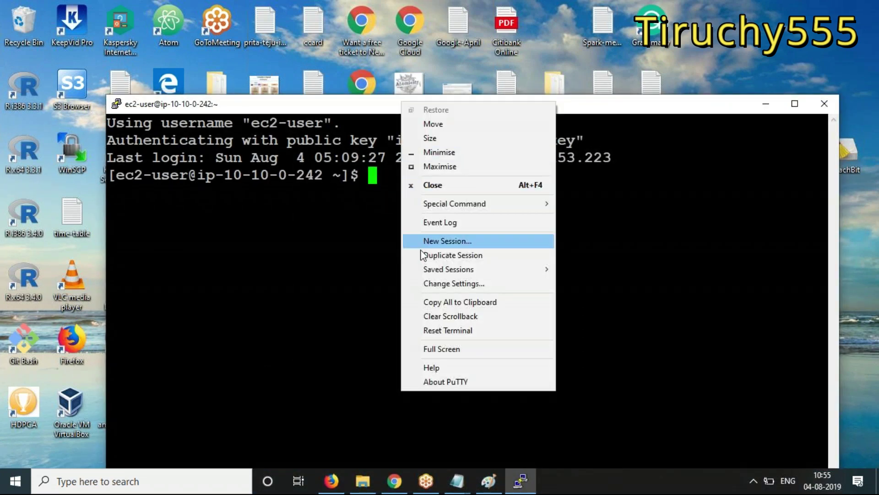
pyautogui.click(443, 283)
pyautogui.click(347, 215)
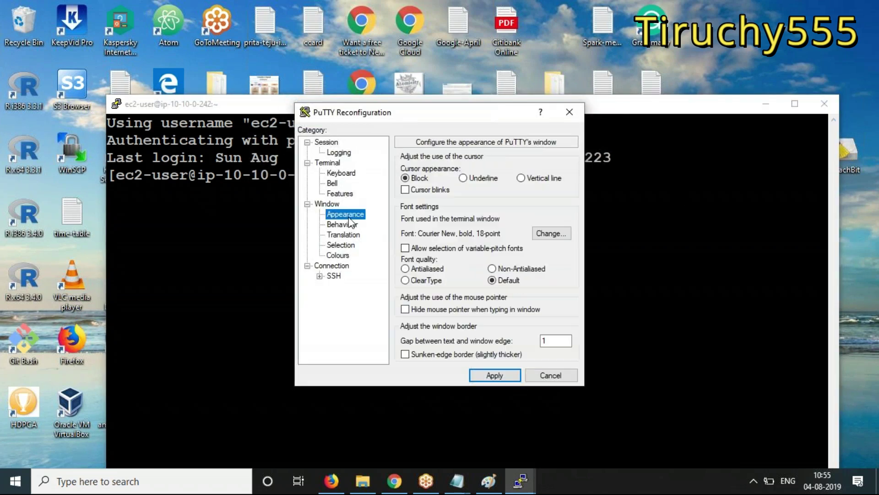
pyautogui.click(545, 235)
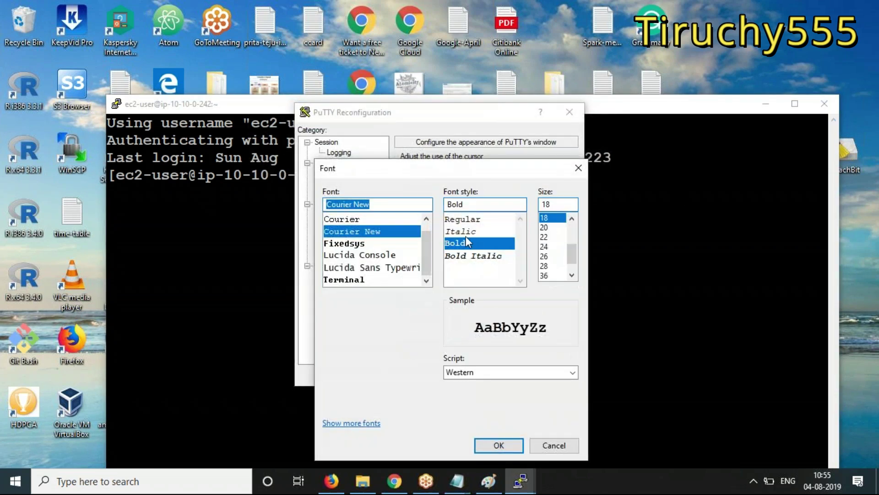
pyautogui.click(571, 219)
pyautogui.click(572, 218)
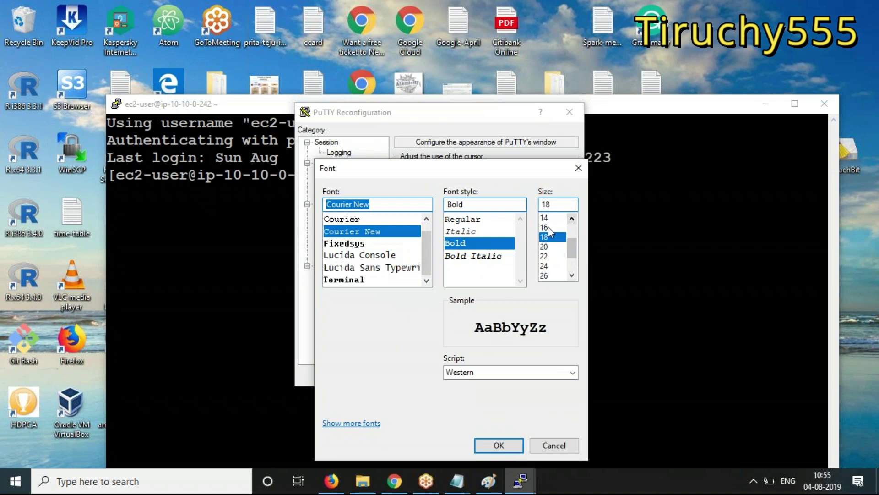
pyautogui.click(546, 217)
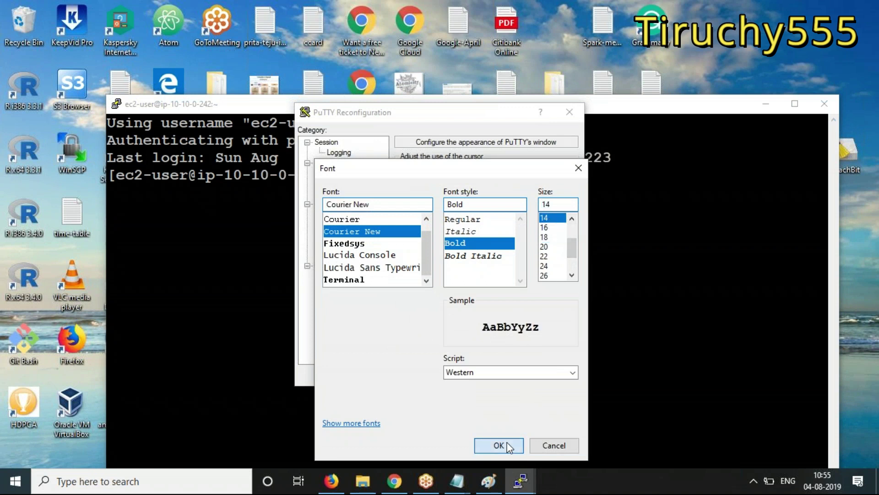
pyautogui.click(515, 451)
pyautogui.click(499, 376)
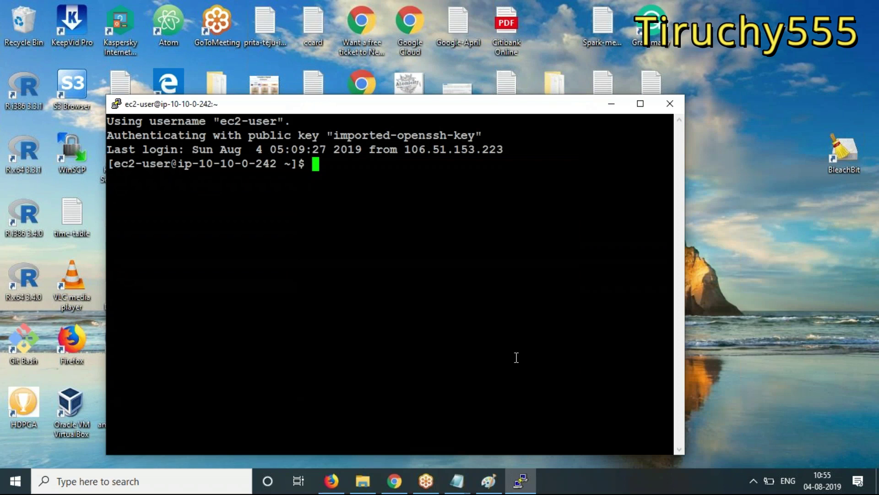
# Become root with sudo su, look up myVPC-Private's private IP in the EC2 console, and run ping 10.0.1.135.
pyautogui.write('sudo su')
pyautogui.press('Return')
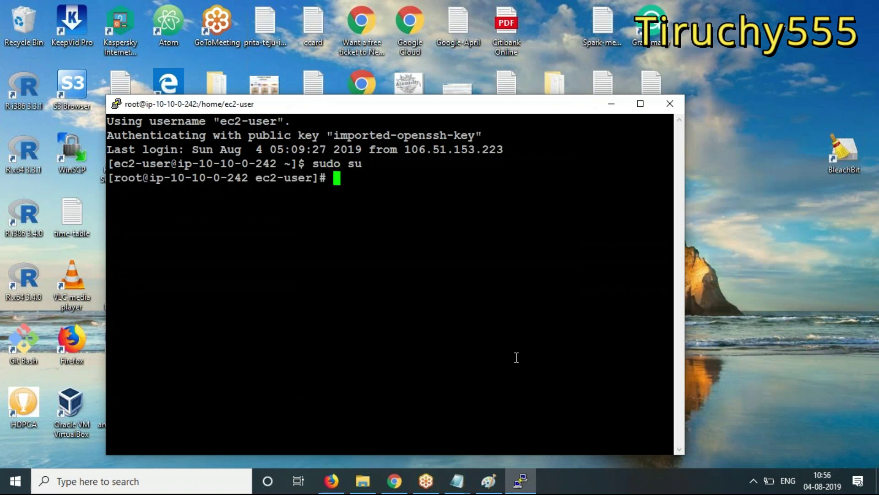
pyautogui.write('ping 10')
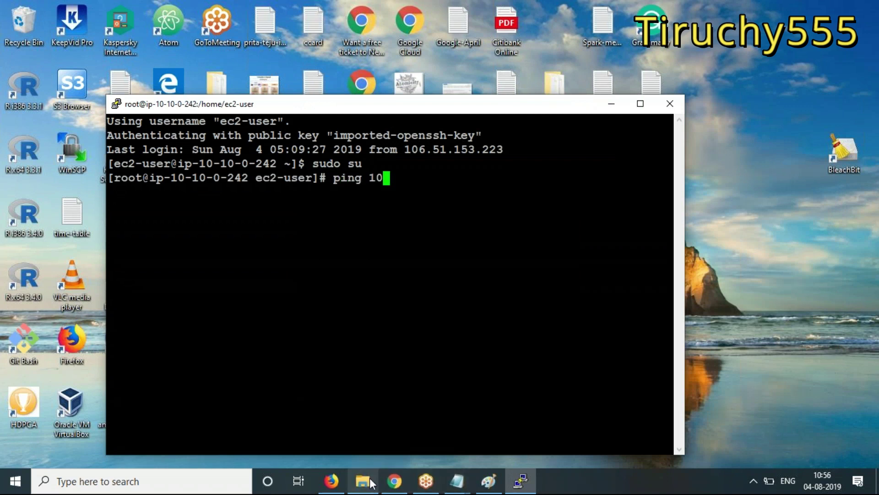
pyautogui.click(395, 480)
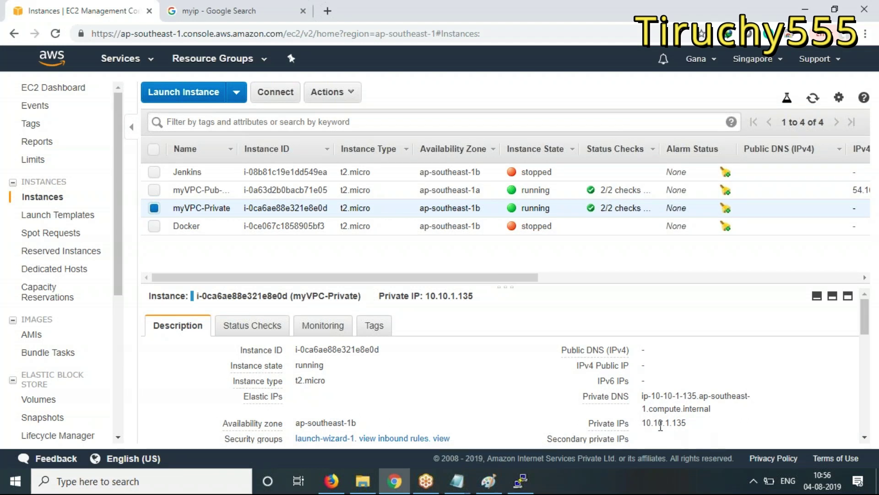
pyautogui.click(806, 16)
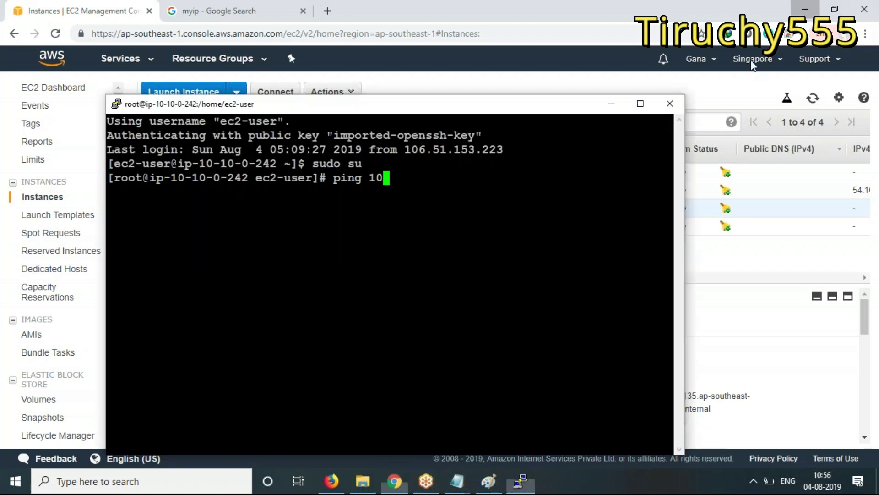
pyautogui.write('.0.')
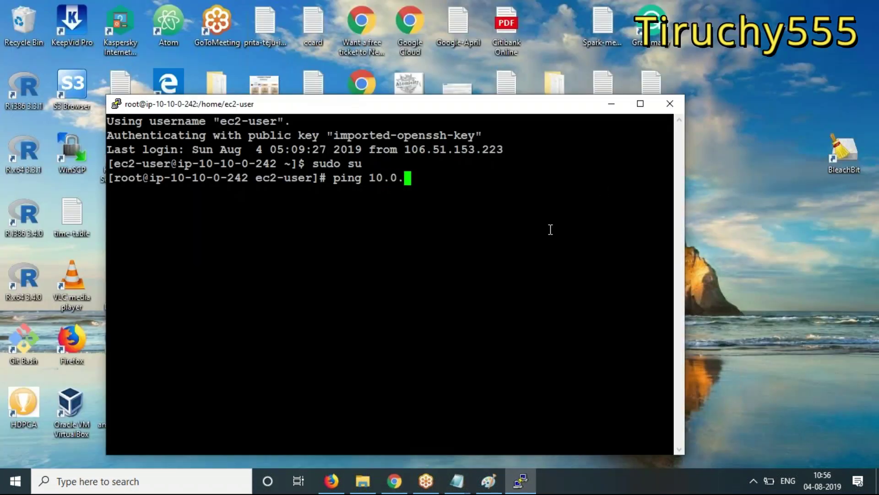
pyautogui.write('1.135')
pyautogui.press('Return')
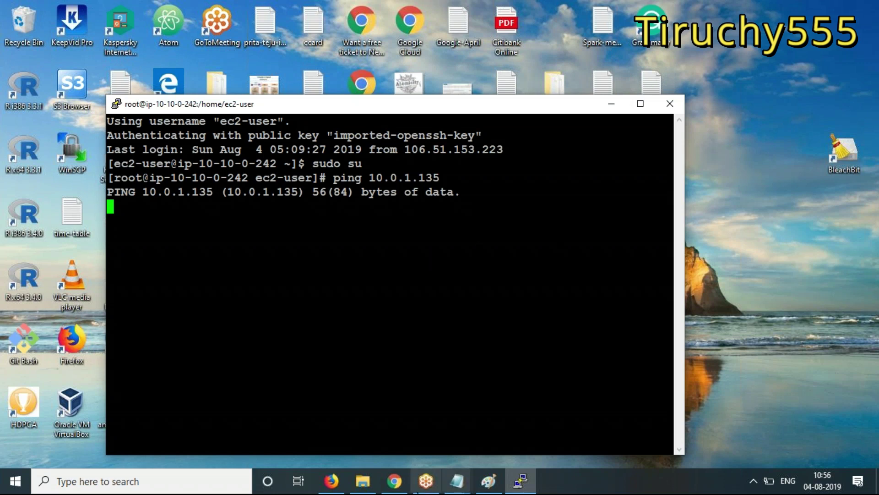
# Read sections 7 to 12 of the 16-17-vpc-feb-2019 notes on logging in to the database server and creating a NAT instance.
pyautogui.click(453, 477)
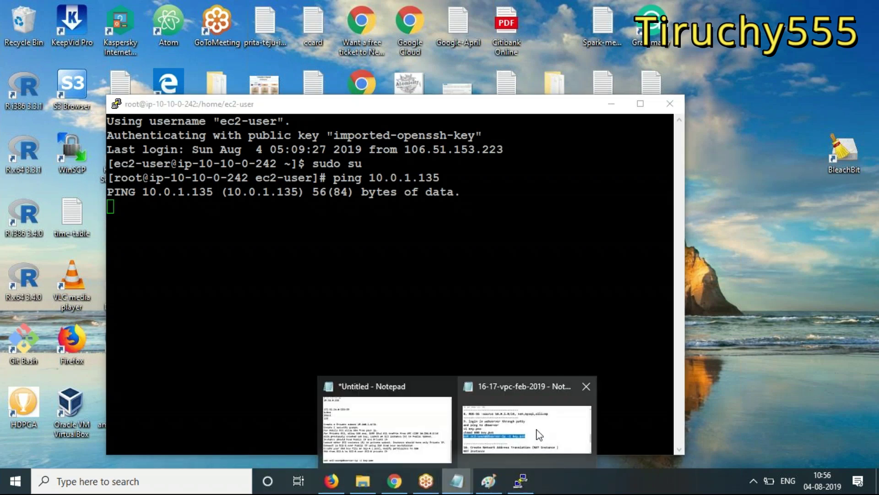
pyautogui.click(534, 427)
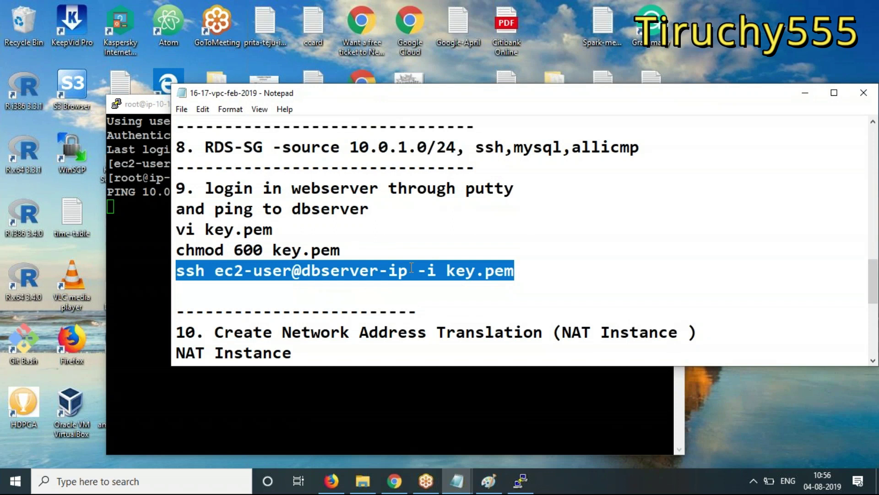
pyautogui.scroll(2, 412, 268)
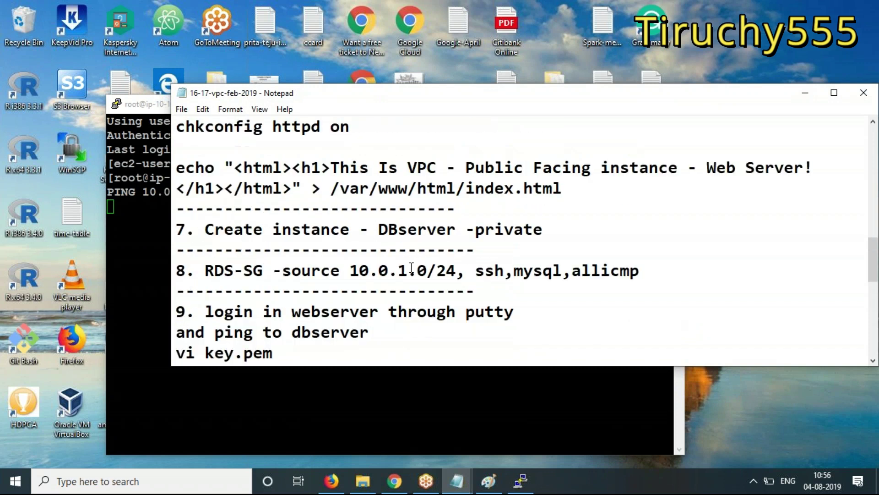
pyautogui.scroll(-1, 411, 268)
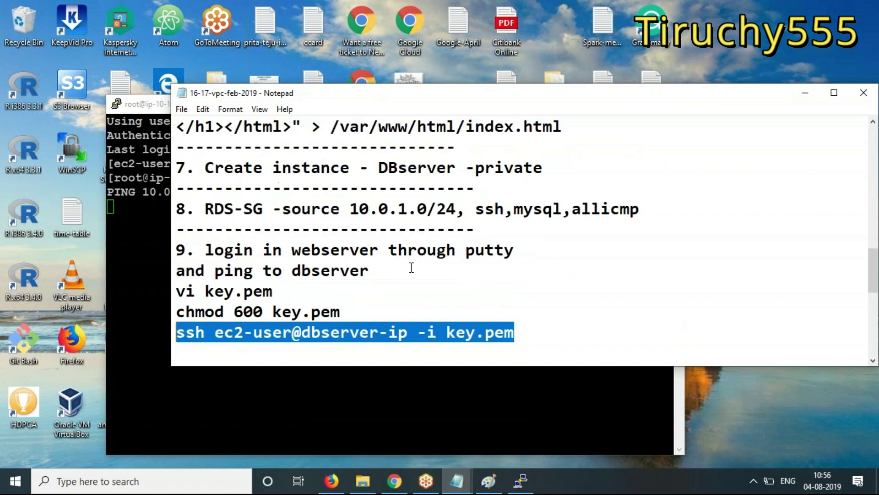
pyautogui.scroll(-2, 411, 268)
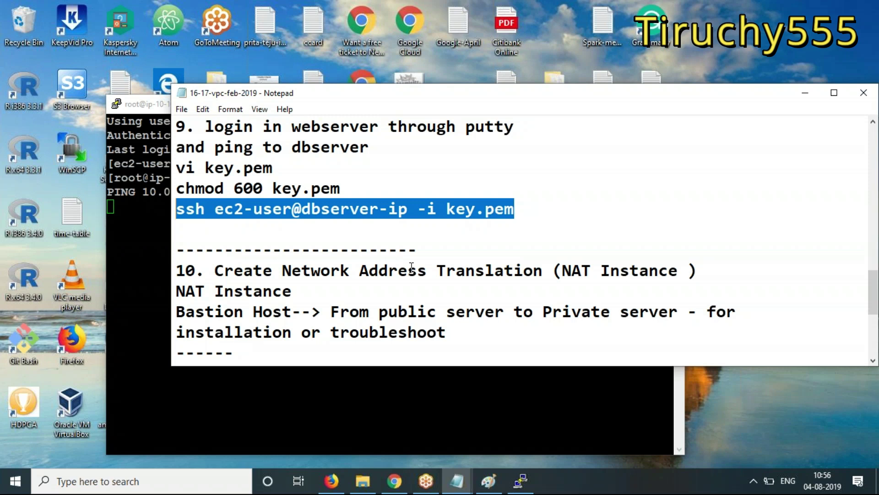
pyautogui.scroll(-1, 412, 268)
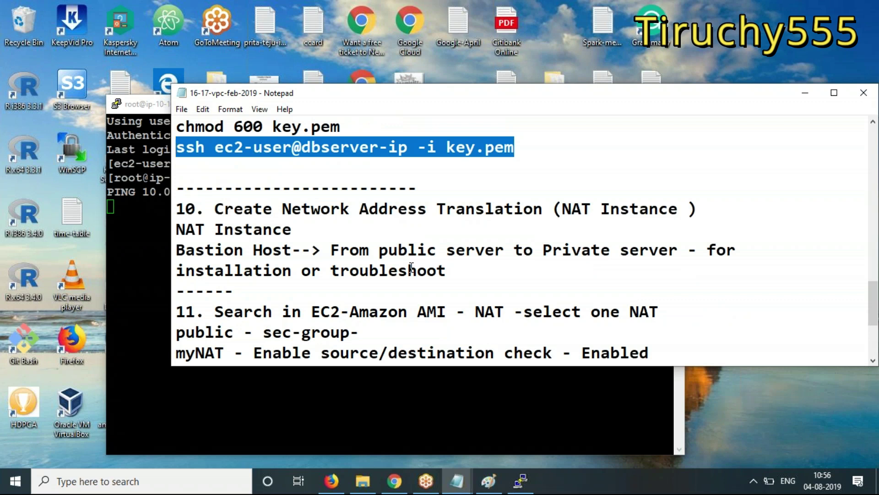
pyautogui.scroll(-1, 412, 268)
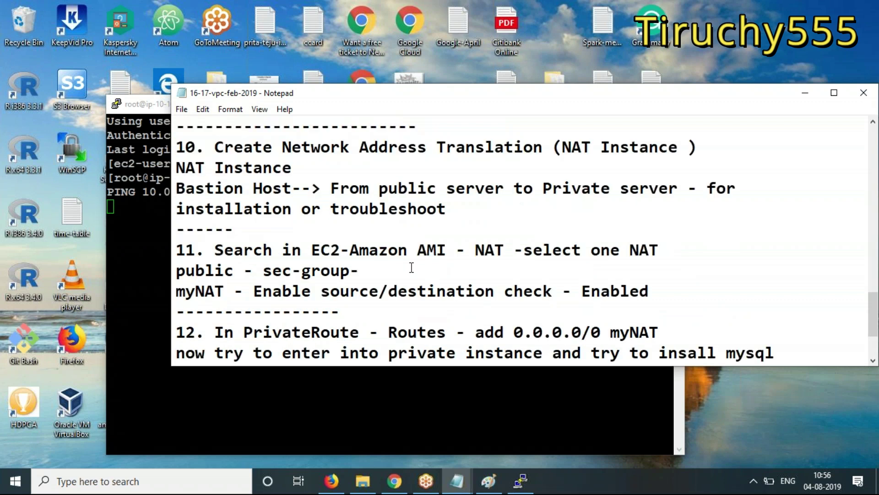
pyautogui.scroll(2, 411, 267)
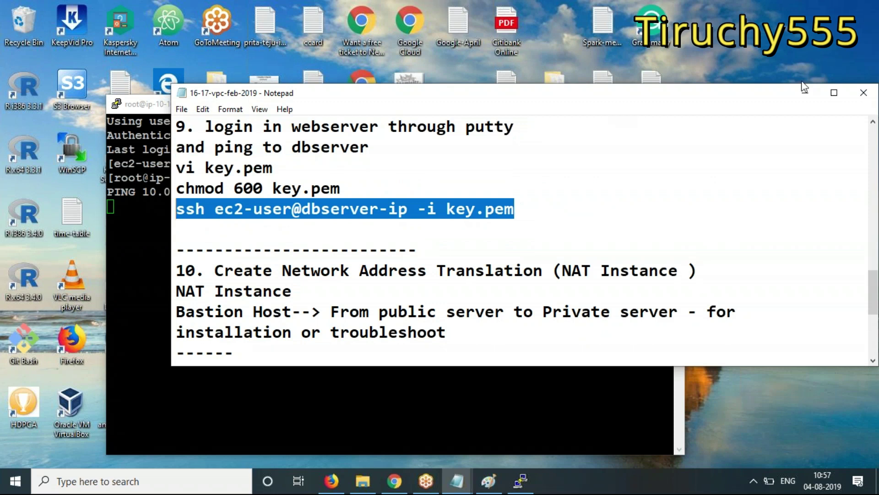
pyautogui.click(807, 92)
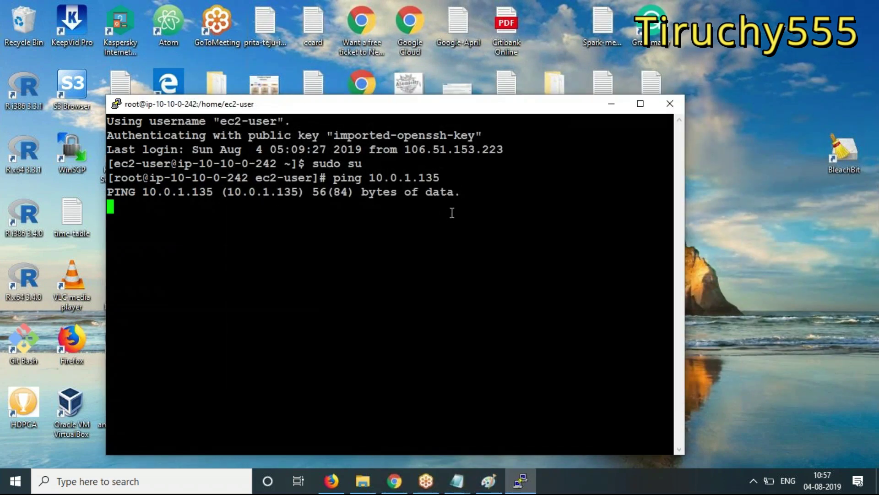
# Suspend the running ping, and check the current directory and its files with pwd and ls.
pyautogui.hotkey('ctrl', 'z')
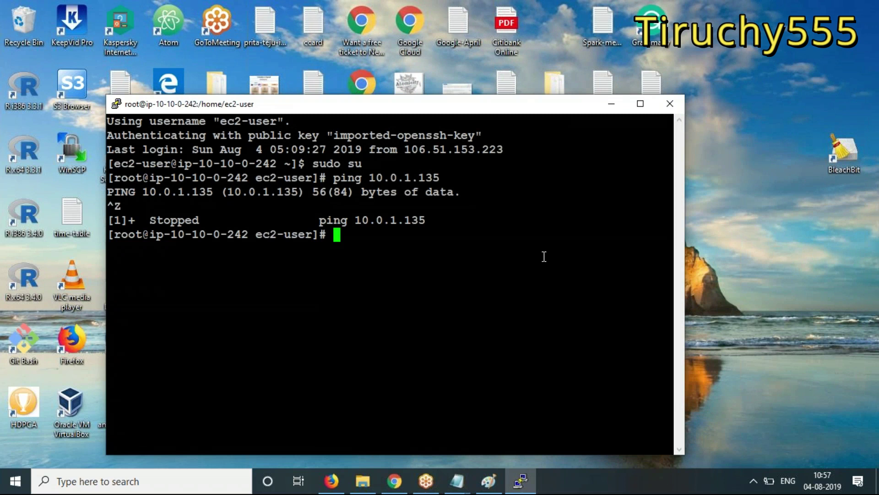
pyautogui.write('vi')
pyautogui.press('BackSpace')
pyautogui.press('BackSpace')
pyautogui.press('BackSpace')
pyautogui.write('pwd')
pyautogui.press('Return')
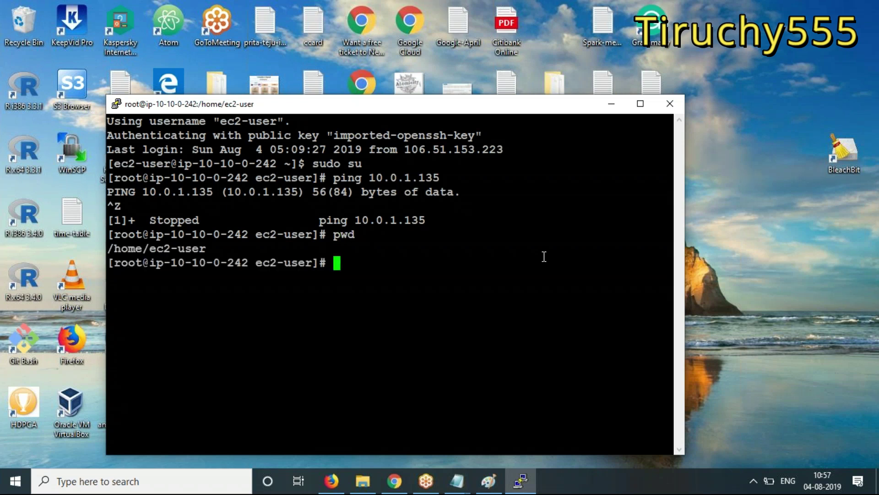
pyautogui.write('ls')
pyautogui.press('Return')
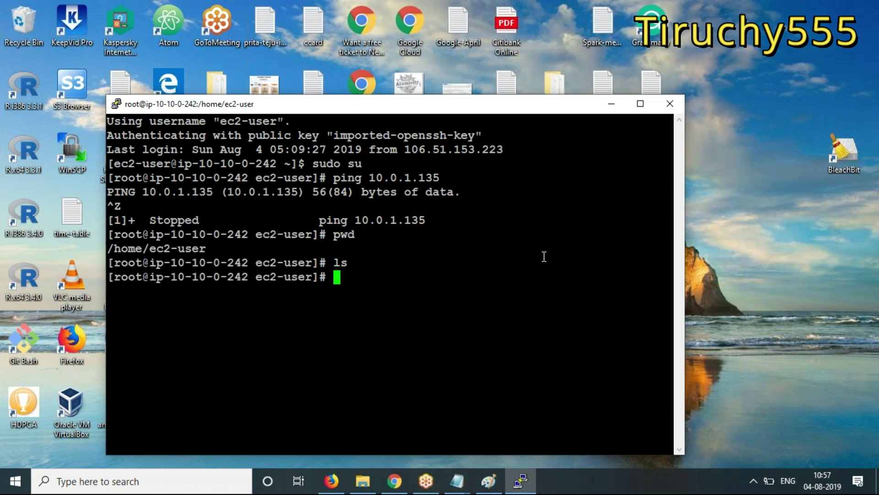
# Begin a vi command in the terminal, and copy the entire private key from the 000000 PEM file in Downloads.
pyautogui.write('vi')
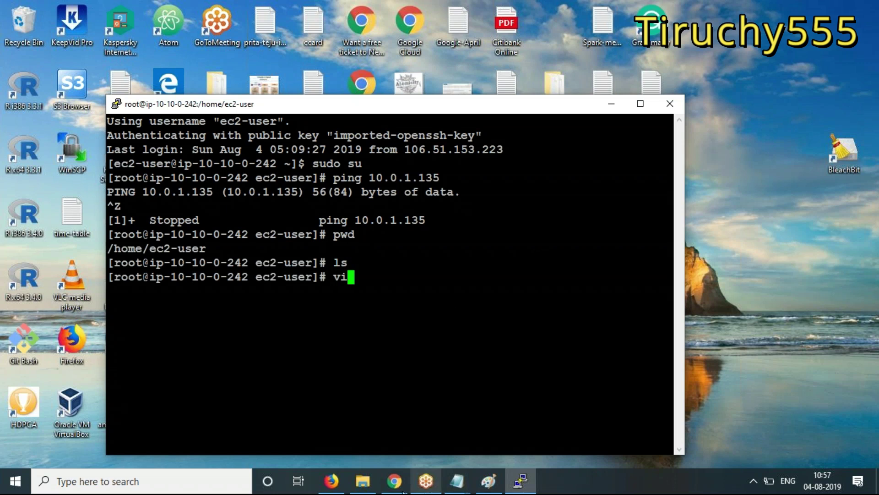
pyautogui.click(363, 481)
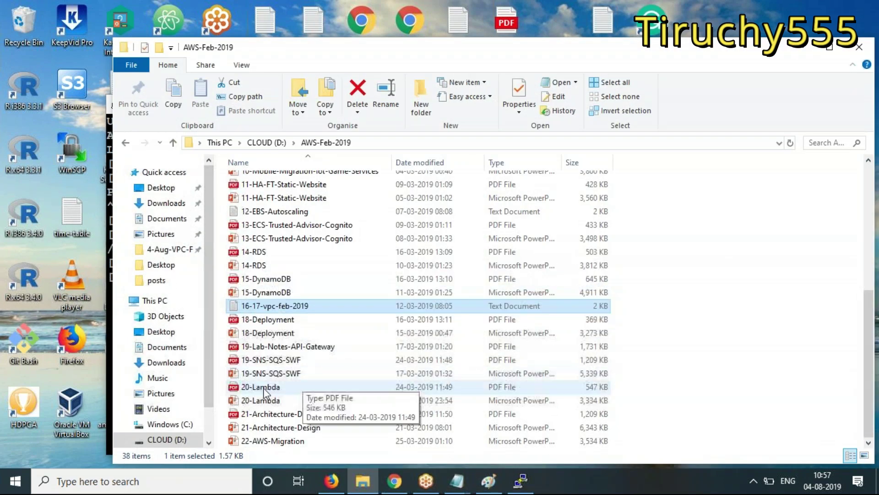
pyautogui.click(174, 204)
pyautogui.click(261, 200)
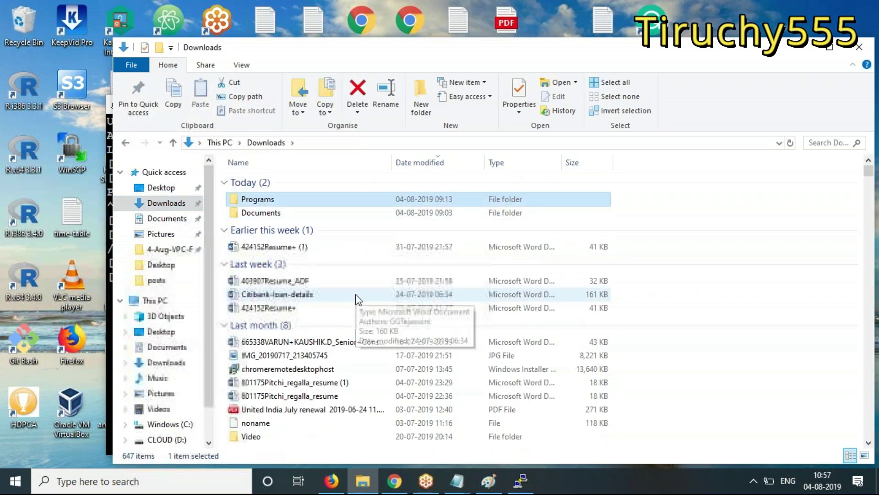
pyautogui.press('0')
pyautogui.press('0')
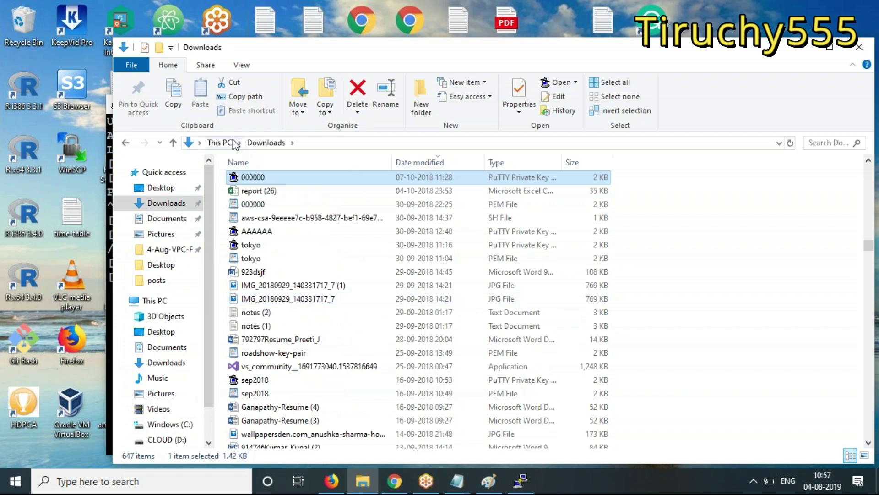
pyautogui.click(258, 208)
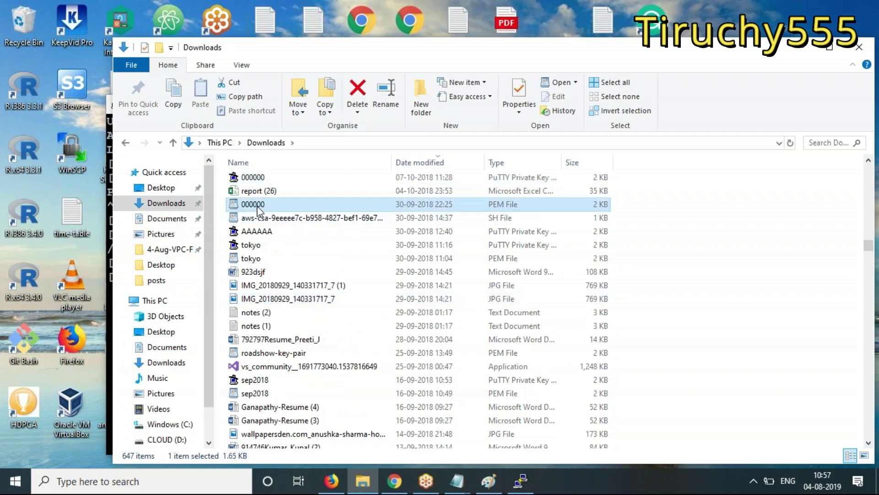
pyautogui.doubleClick(258, 208)
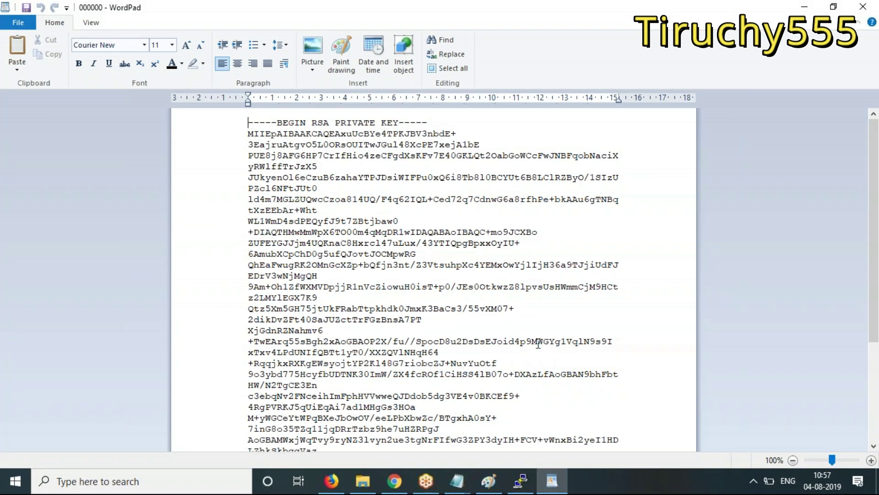
pyautogui.hotkey('ctrl', 'a')
pyautogui.rightClick(298, 237)
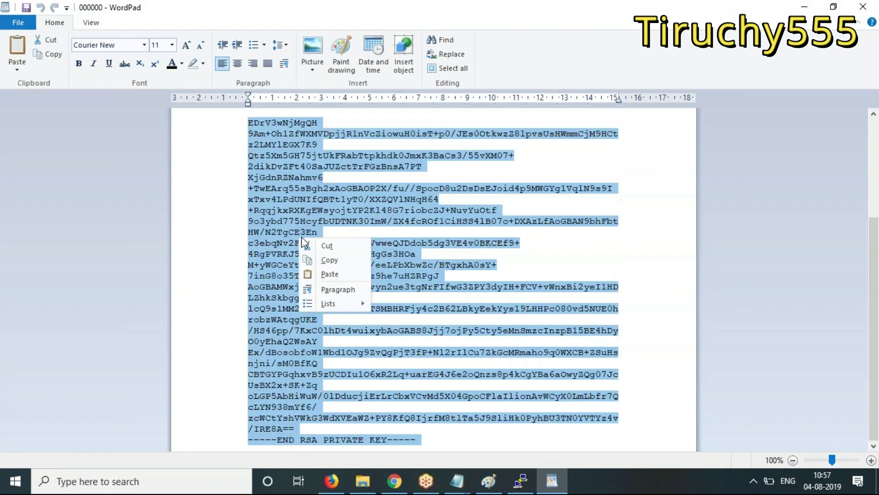
pyautogui.click(327, 260)
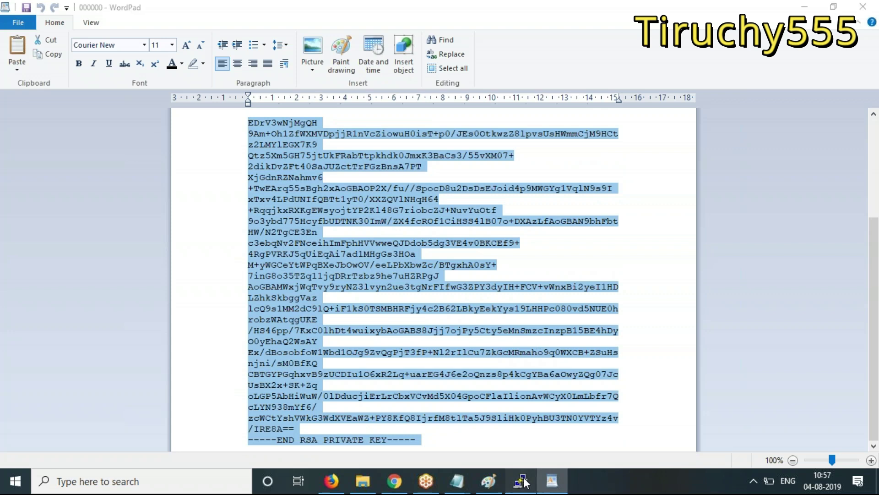
# Back in the PuTTY session, complete the command as vi 000000.pem and run it, checking the key file's name in WordPad.
pyautogui.click(523, 482)
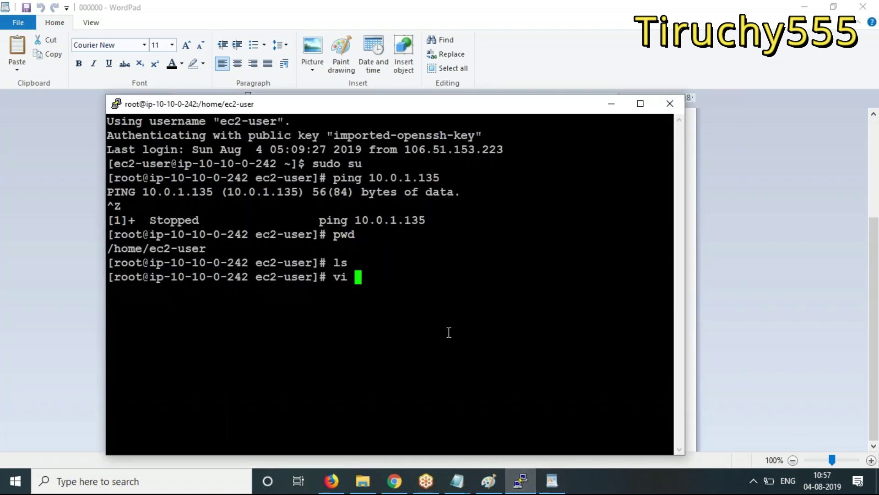
pyautogui.write('0')
pyautogui.click(553, 481)
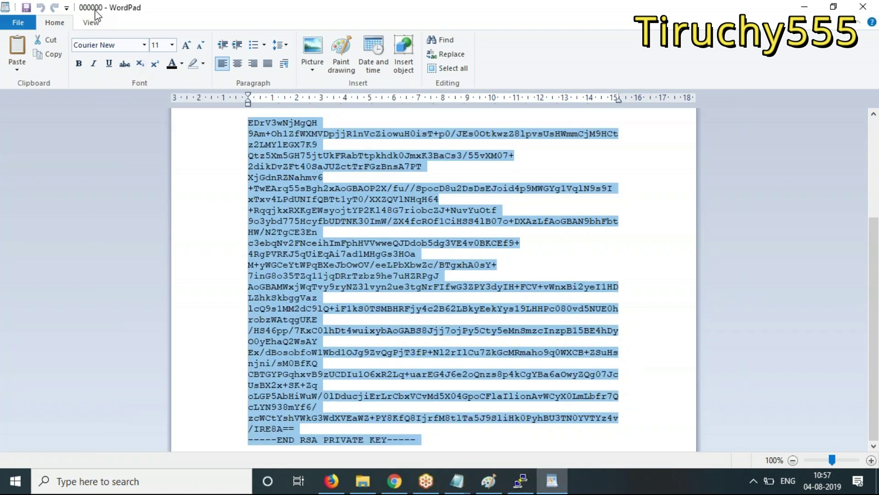
pyautogui.click(806, 6)
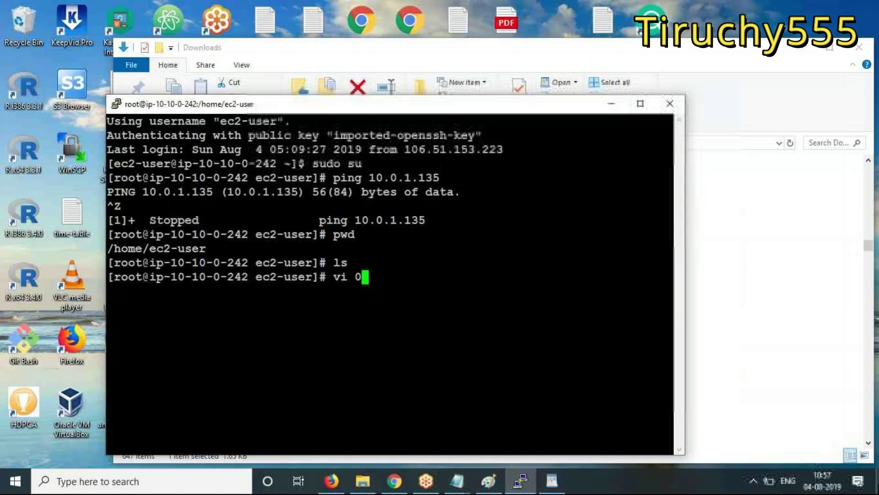
pyautogui.write('000')
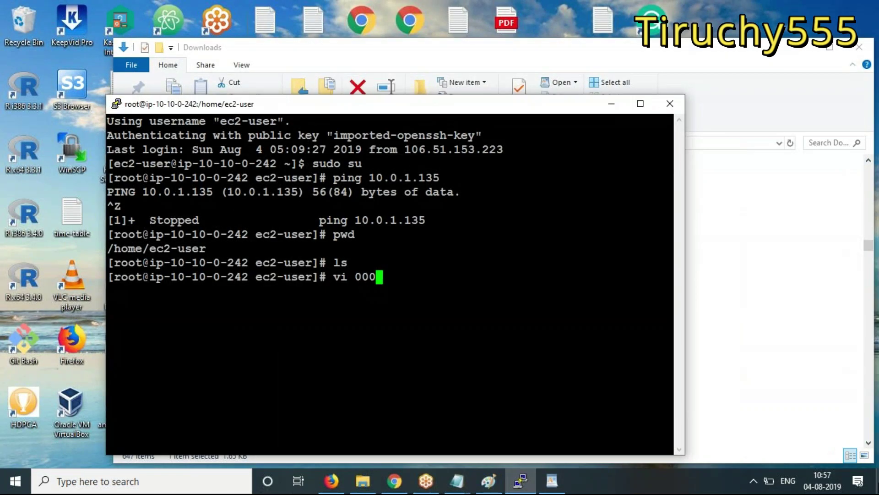
pyautogui.write('00.pem')
pyautogui.press('Return')
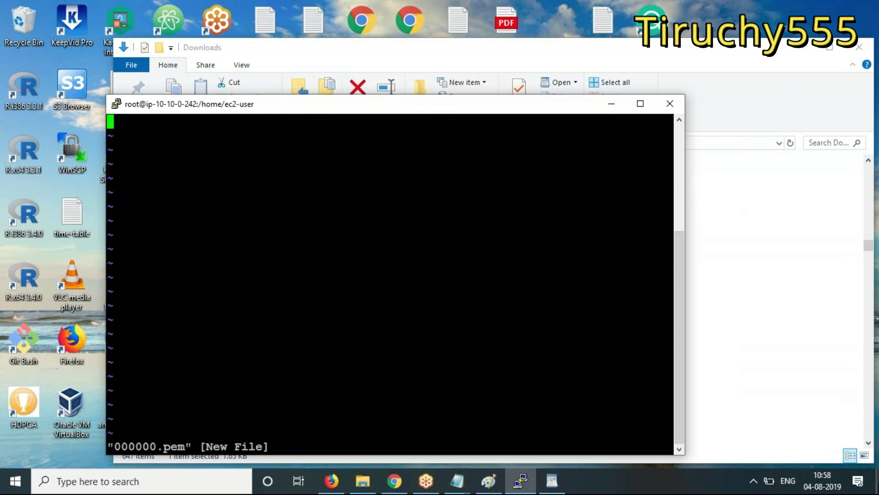
# Paste the copied private key into 000000.pem in insert mode, check it, and save and quit with :wq!
pyautogui.press('i')
pyautogui.rightClick(241, 248)
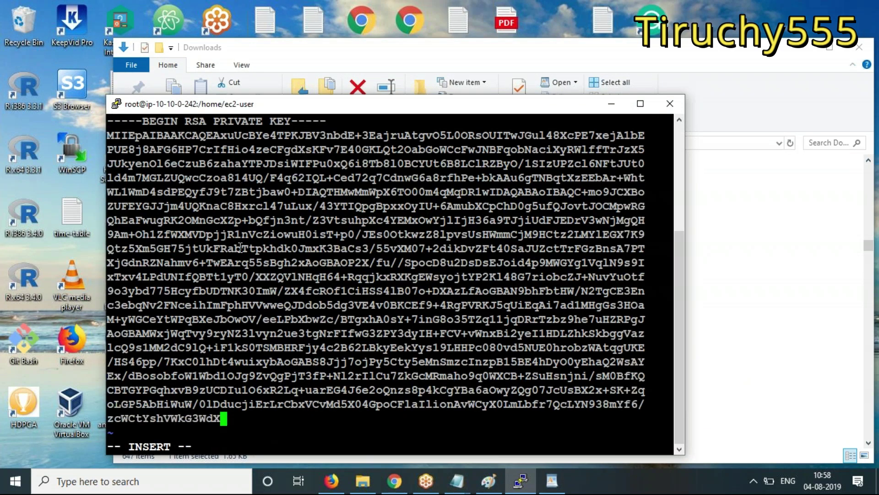
pyautogui.scroll(4, 561, 319)
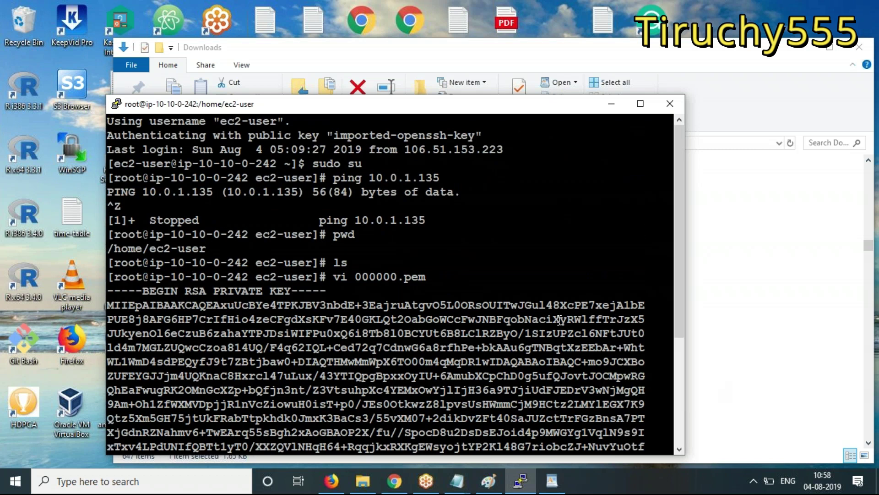
pyautogui.scroll(-4, 522, 296)
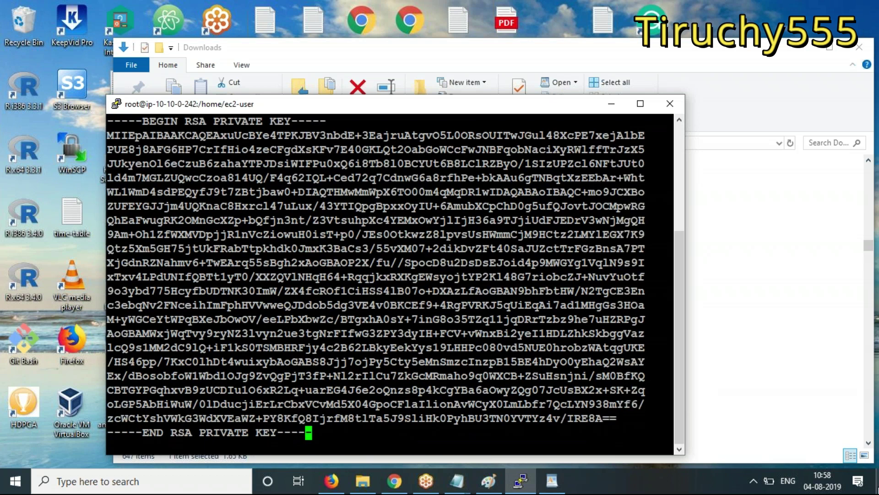
pyautogui.write(':wq!')
pyautogui.press('Return')
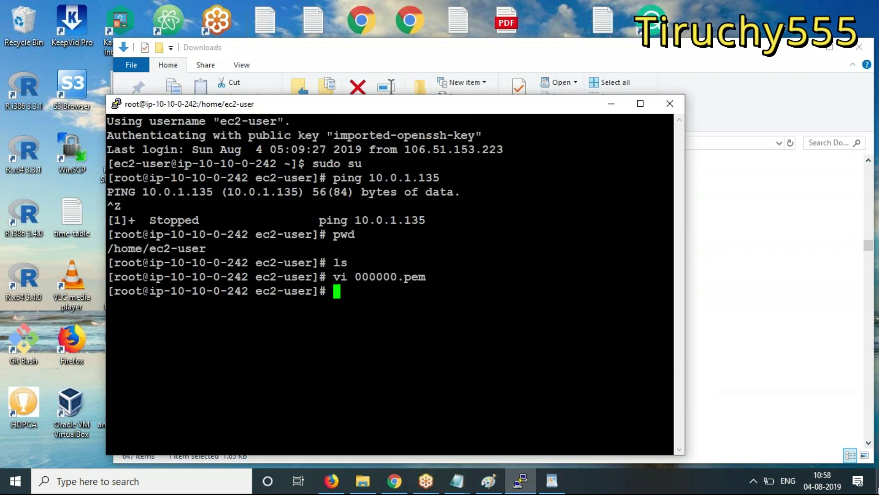
# List the directory's files, consult the notes for the permission command, and run chmod 600 000000.pem.
pyautogui.write('ls')
pyautogui.press('Return')
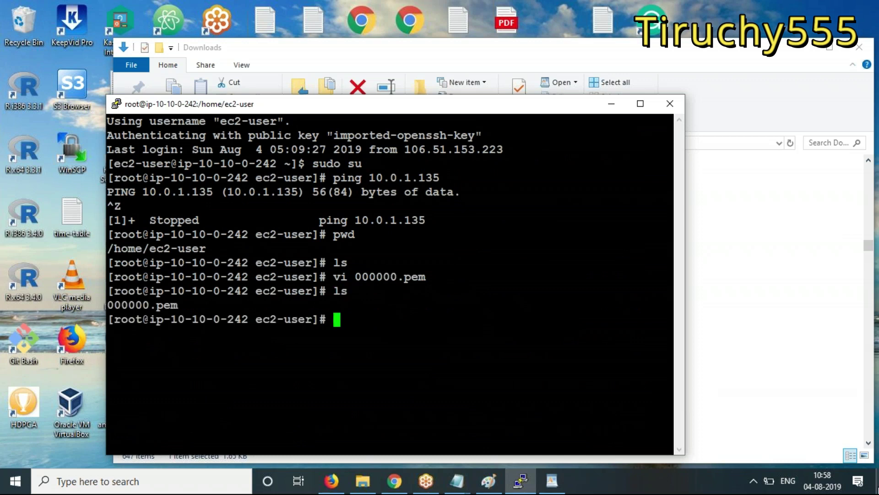
pyautogui.click(457, 481)
pyautogui.click(494, 460)
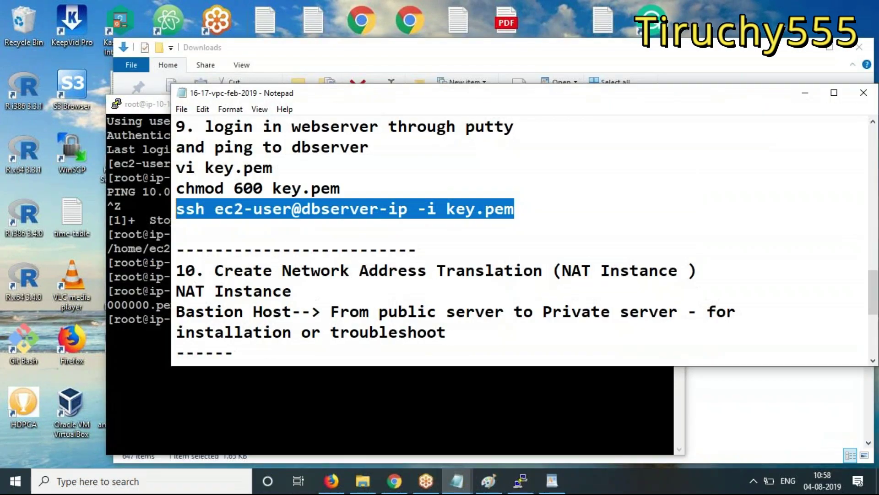
pyautogui.click(799, 93)
pyautogui.write('chmod 6')
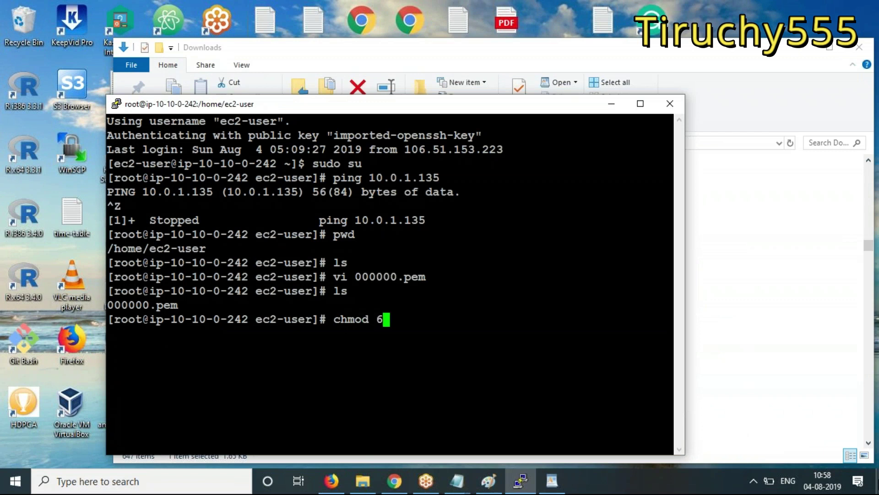
pyautogui.write('00 00')
pyautogui.press('Tab')
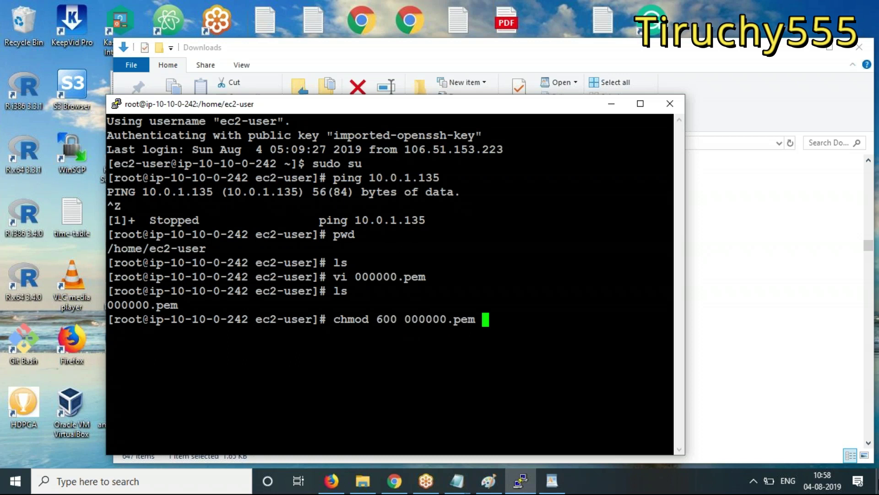
pyautogui.press('Return')
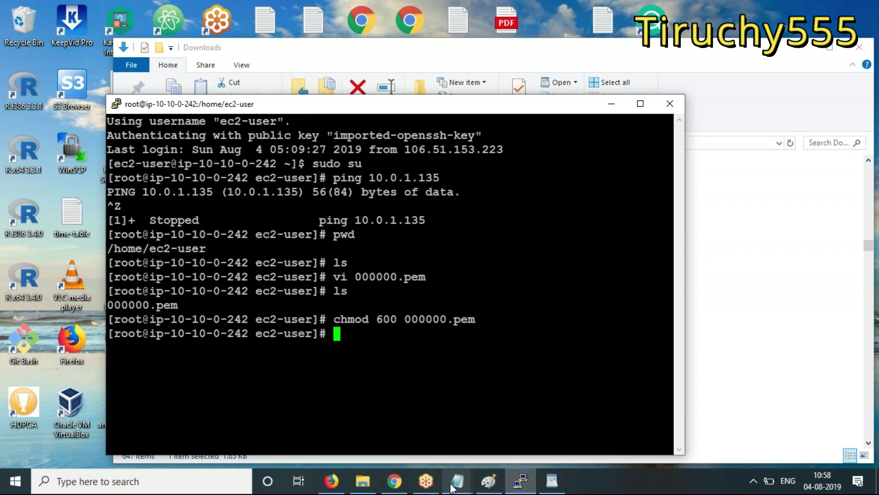
# Check the SSH command syntax in the 16-17-vpc-feb-2019 notes and begin the terminal command with ssh ec2-user@.
pyautogui.moveTo(443, 485)
pyautogui.click(527, 423)
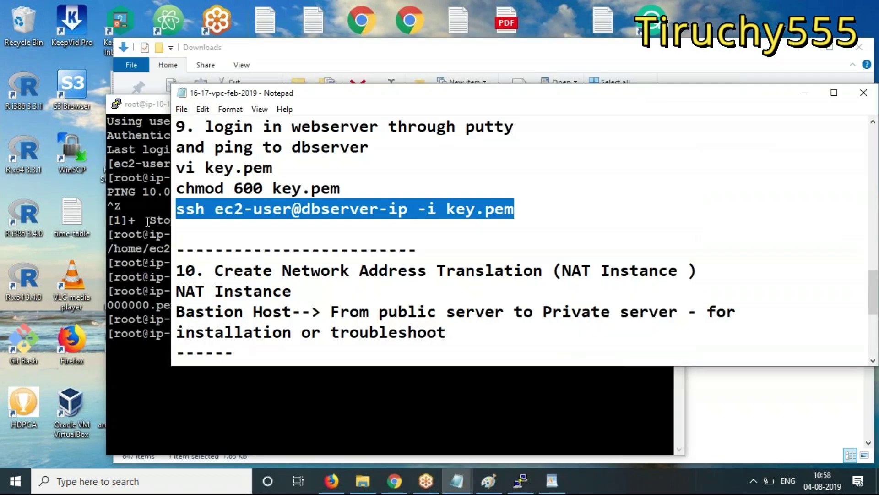
pyautogui.click(607, 386)
pyautogui.write('ssh ec')
pyautogui.write('2')
pyautogui.write('-user')
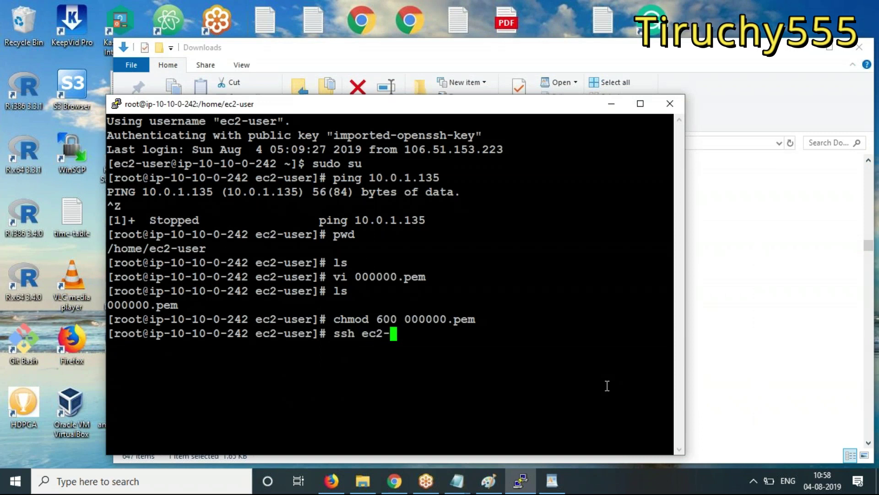
pyautogui.write('@')
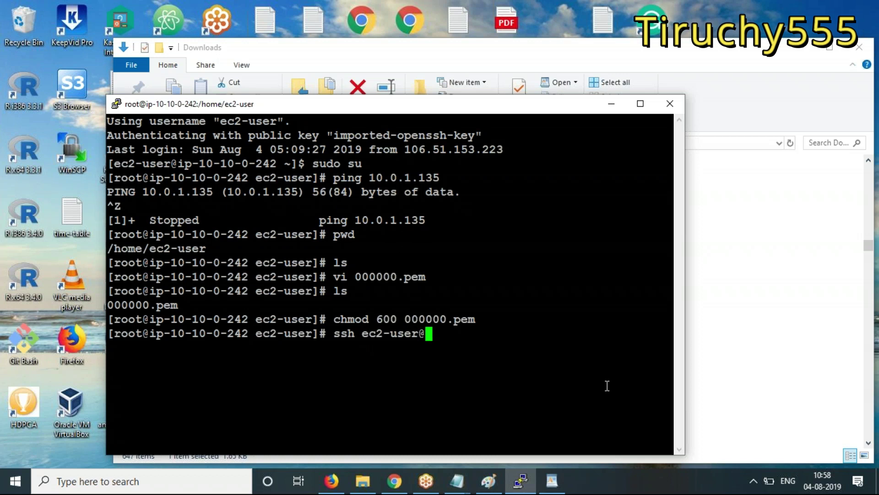
# Add the host address 10.10.1.135 to the ssh command, checking myVPC-Private's private IP in the EC2 console.
pyautogui.write('10.10.')
pyautogui.click(394, 480)
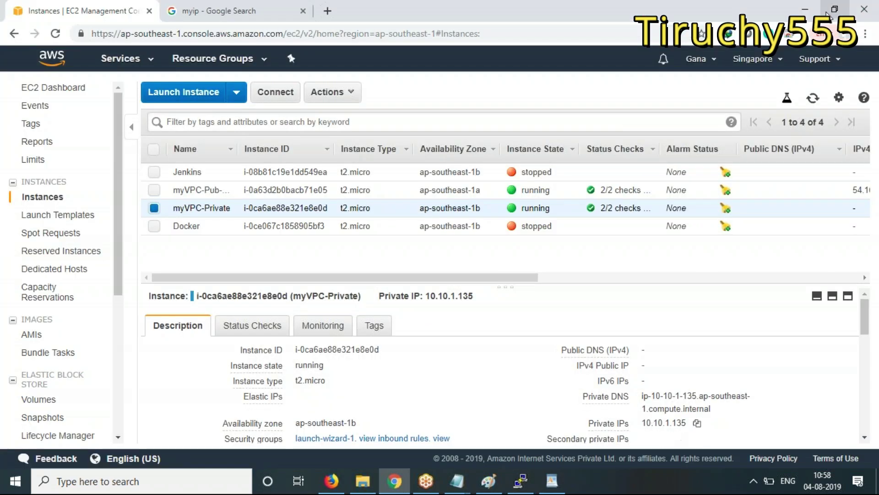
pyautogui.click(806, 10)
pyautogui.write('1.1')
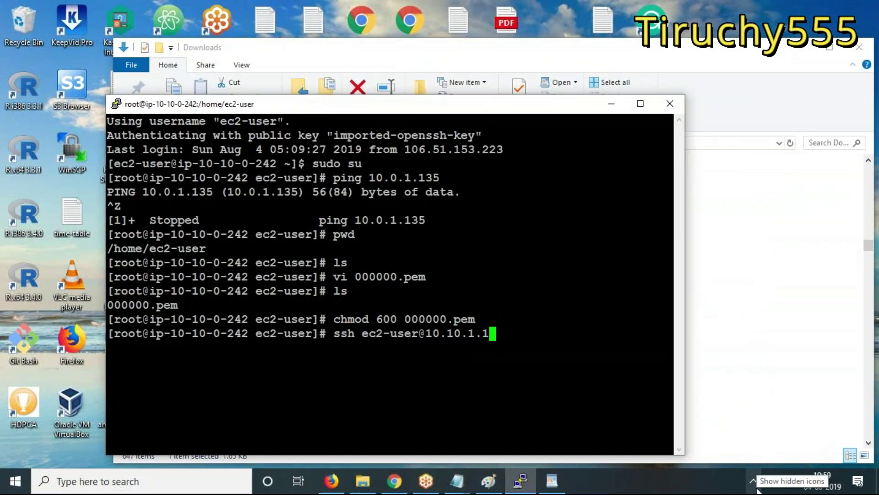
pyautogui.write('35')
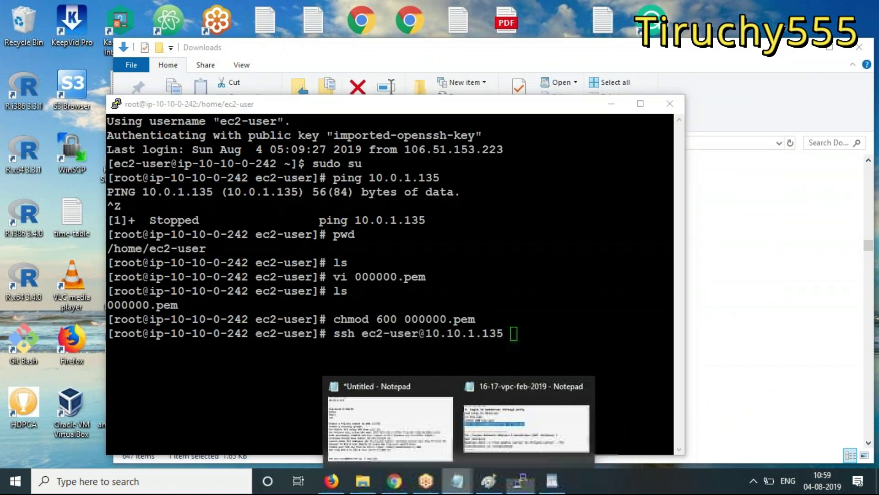
# Consult the notes for the key file option, complete the ssh command with -i 000000.pem, and run it.
pyautogui.click(534, 422)
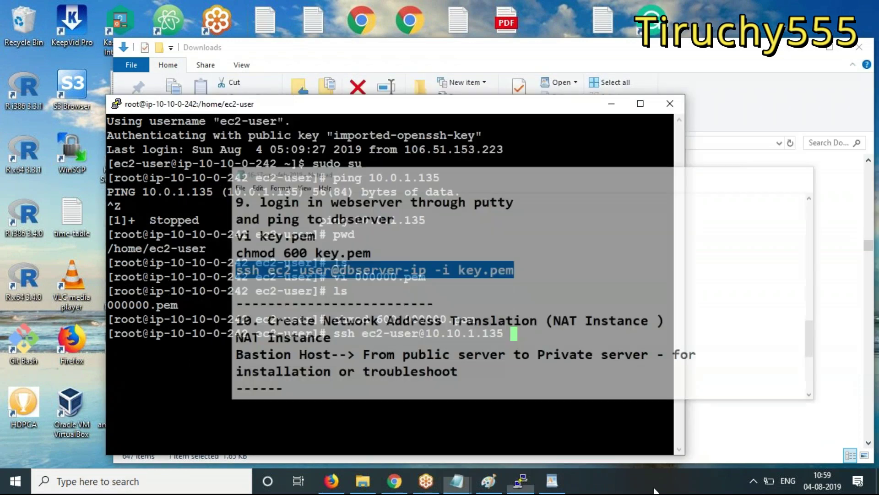
pyautogui.click(805, 93)
pyautogui.write('-i ')
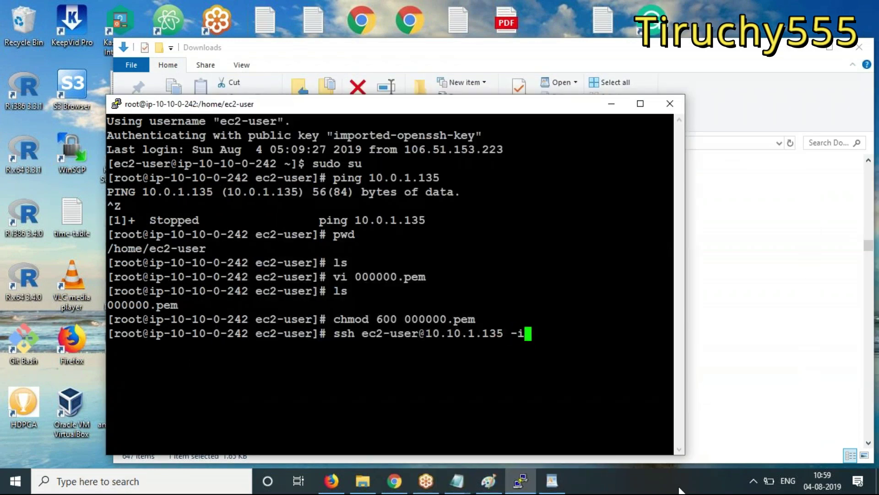
pyautogui.write('000000.pem')
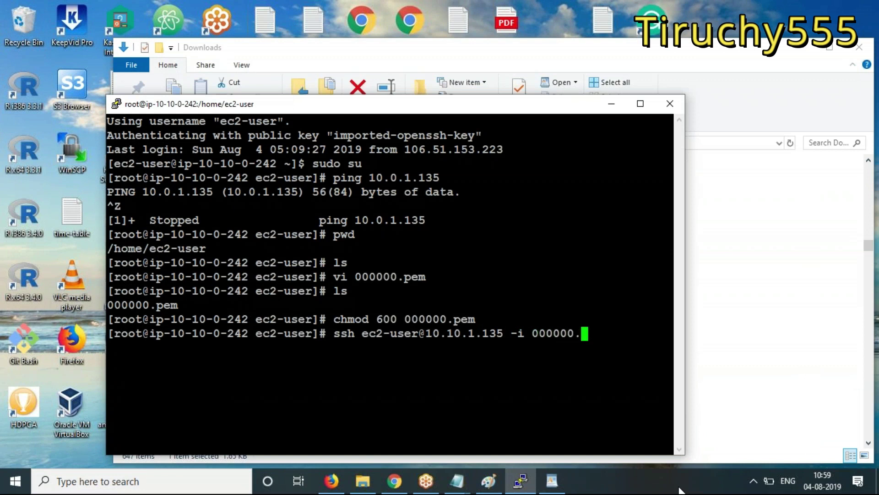
pyautogui.press('Return')
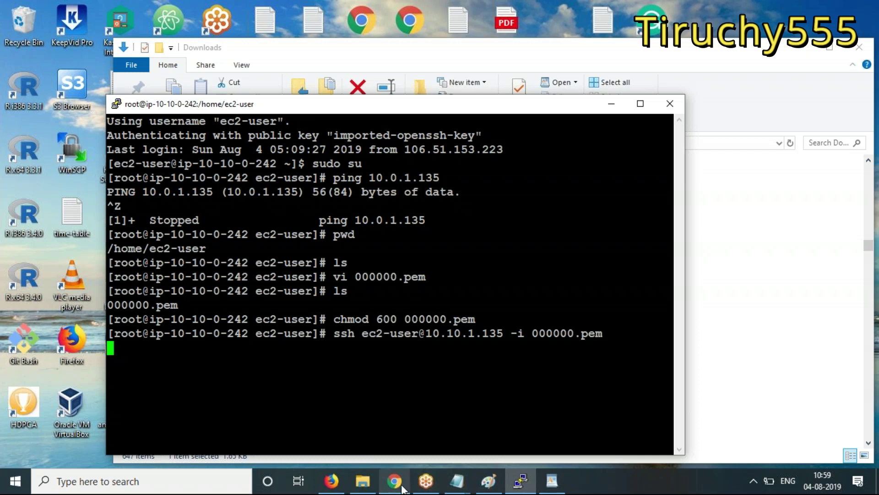
# Examine the description of the myVPC-Private instance in the EC2 console, including its security group, subnet and key pair name.
pyautogui.click(395, 412)
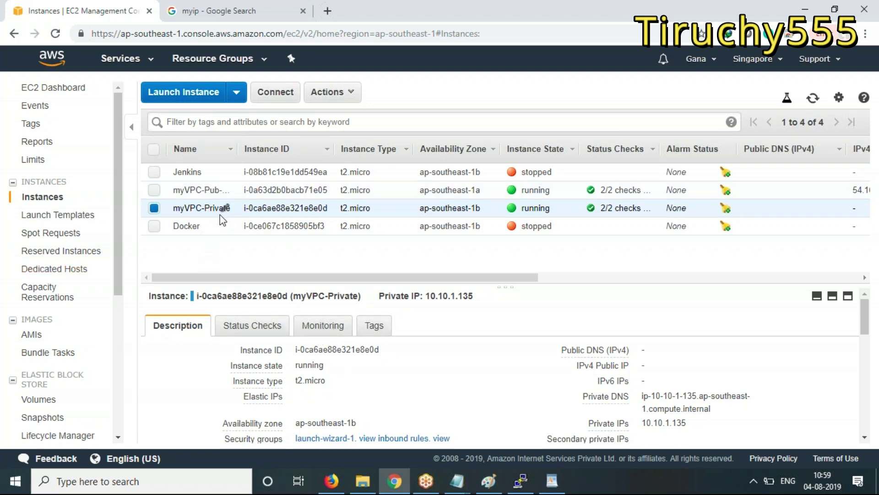
pyautogui.scroll(-2, 327, 401)
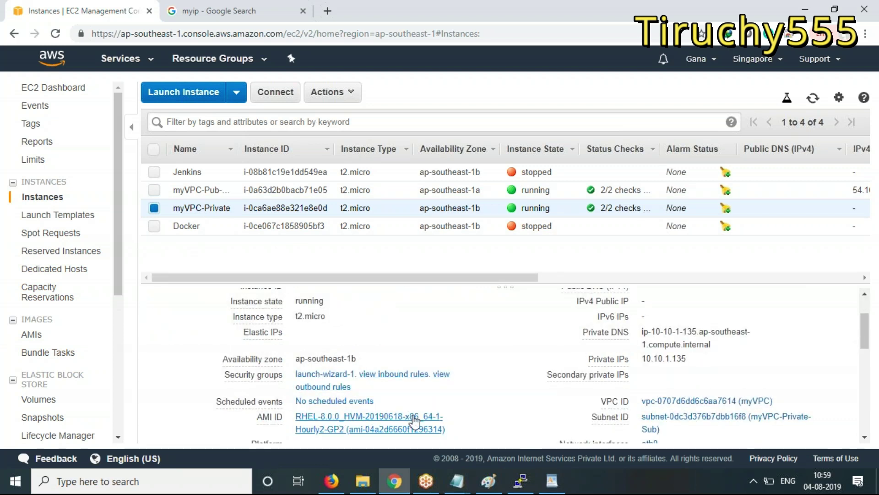
pyautogui.scroll(-1, 416, 415)
pyautogui.scroll(-1, 371, 419)
pyautogui.scroll(-5, 427, 389)
pyautogui.scroll(-1, 414, 410)
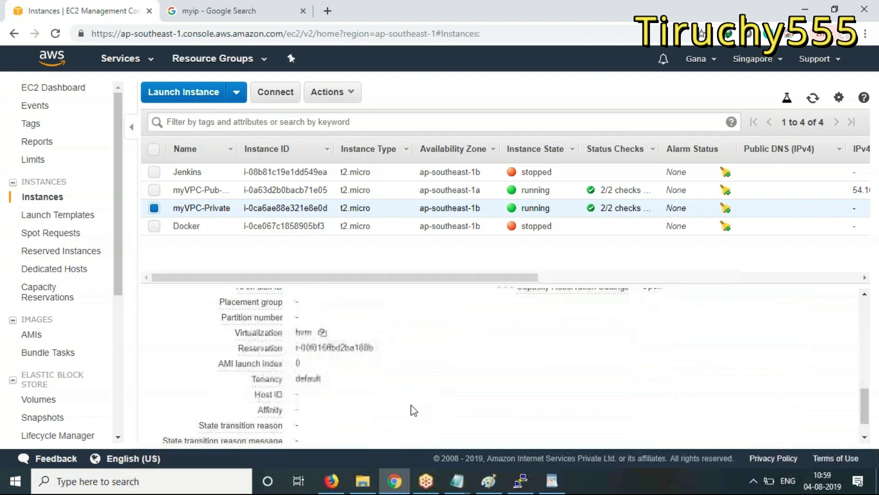
pyautogui.scroll(4, 412, 408)
pyautogui.scroll(-4, 412, 408)
pyautogui.moveTo(328, 423)
pyautogui.scroll(4, 363, 416)
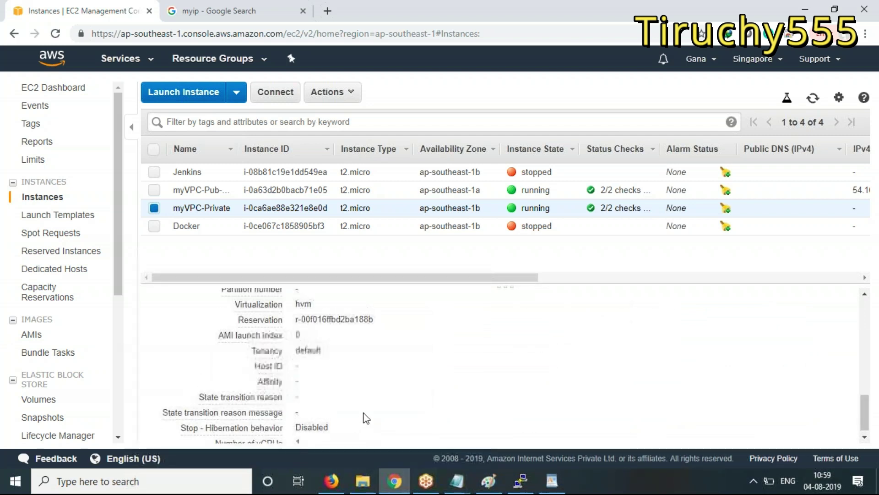
# Leave the EC2 console and close the 000000 key file in WordPad.
pyautogui.click(803, 11)
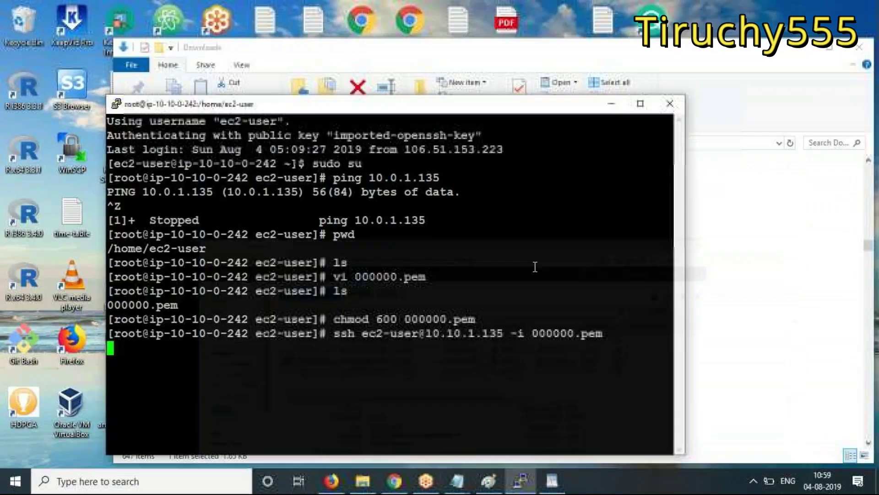
pyautogui.click(552, 482)
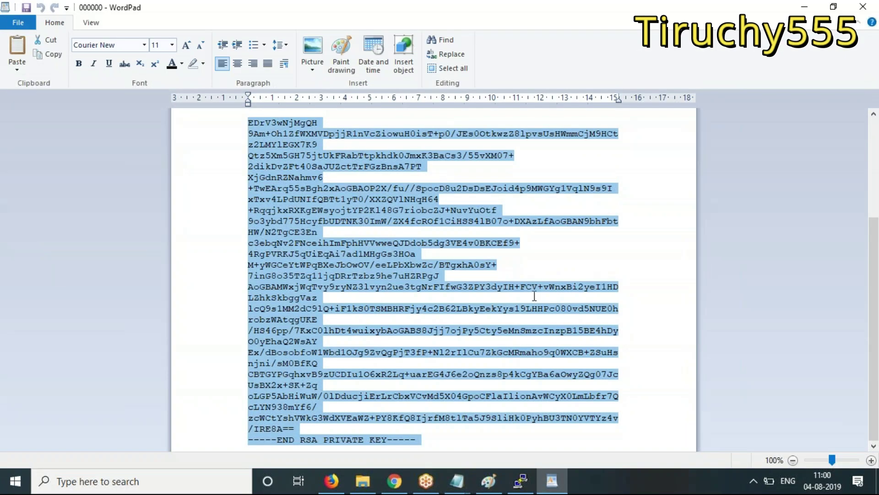
pyautogui.click(873, 10)
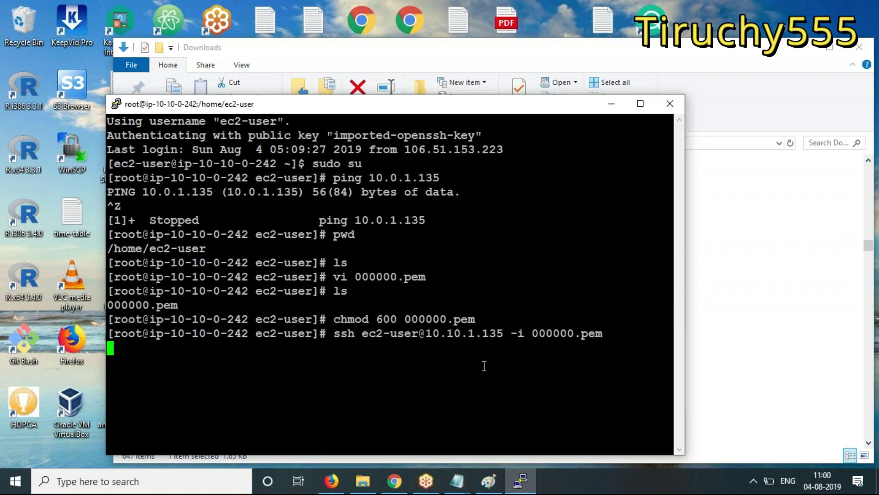
# Open the AWS services list, and check the task instructions for SSH between EC2-A and EC2-B in the untitled notes.
pyautogui.click(393, 480)
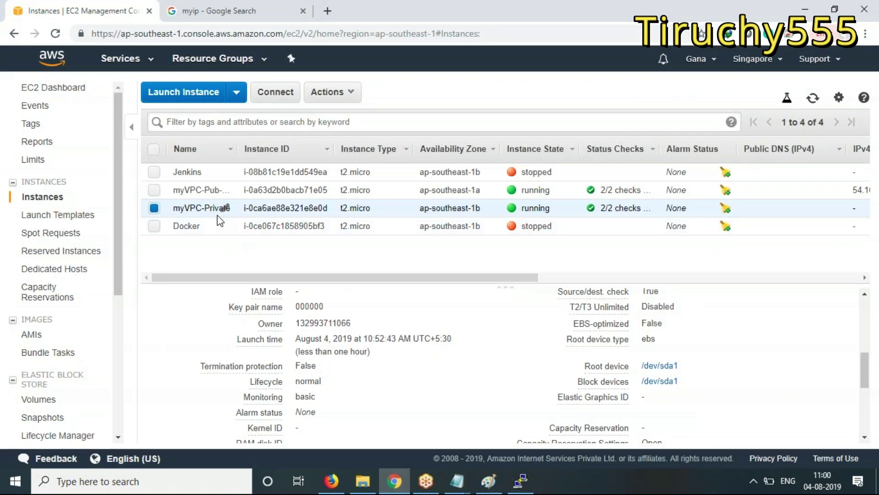
pyautogui.click(129, 59)
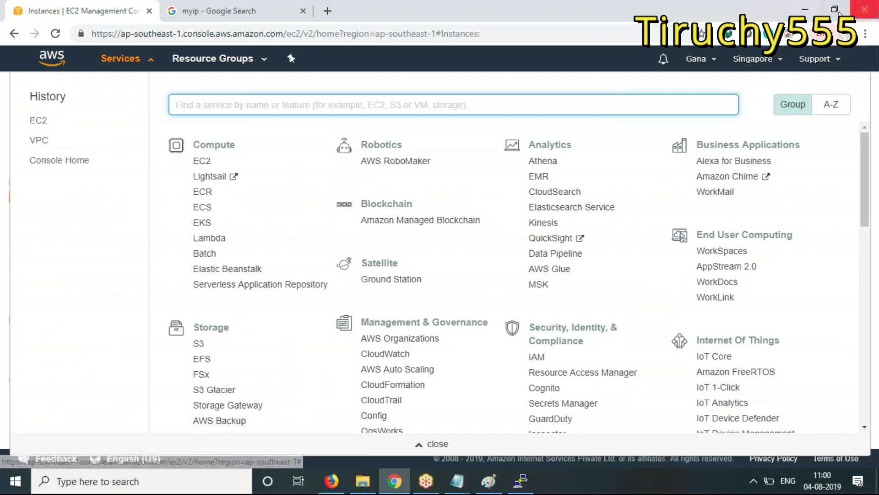
pyautogui.click(804, 1)
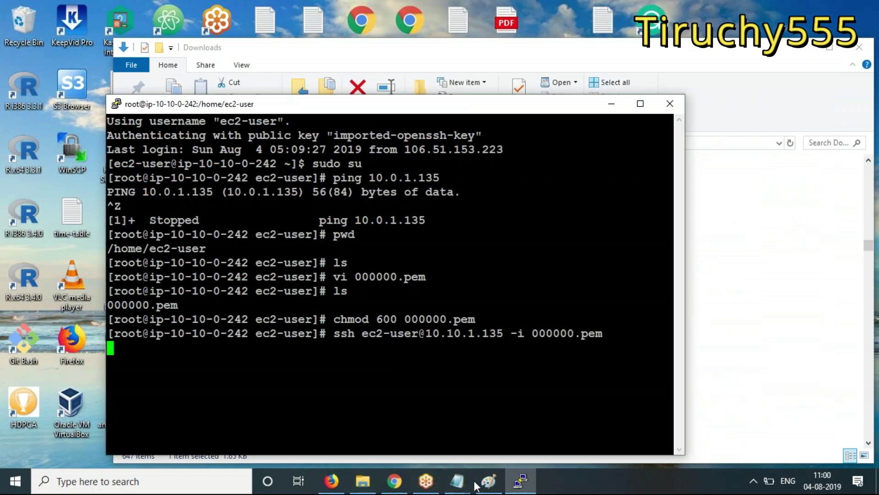
pyautogui.moveTo(490, 489)
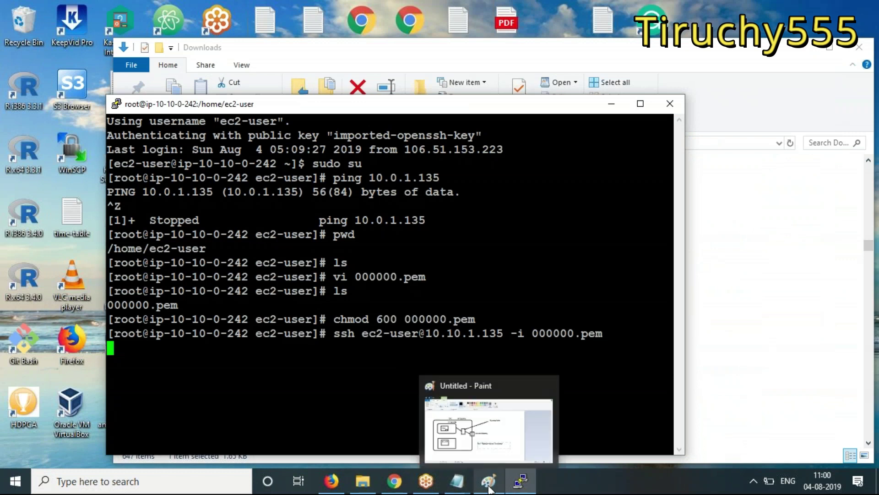
pyautogui.click(457, 481)
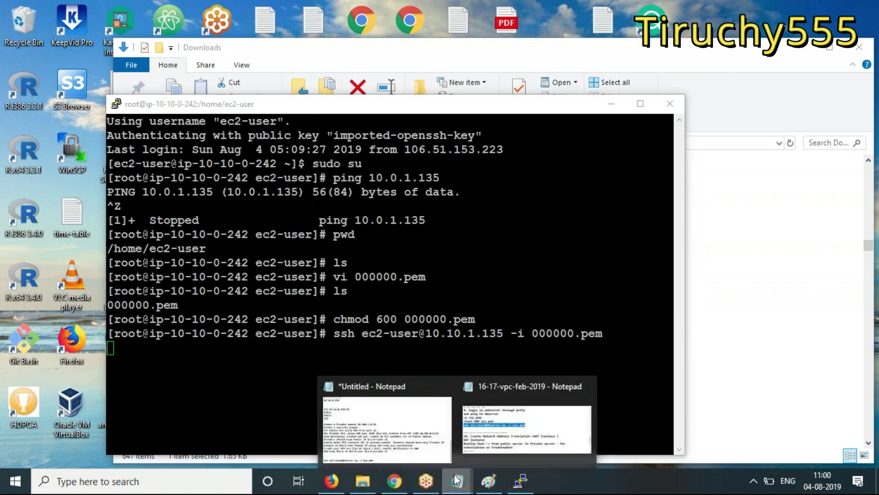
pyautogui.click(399, 411)
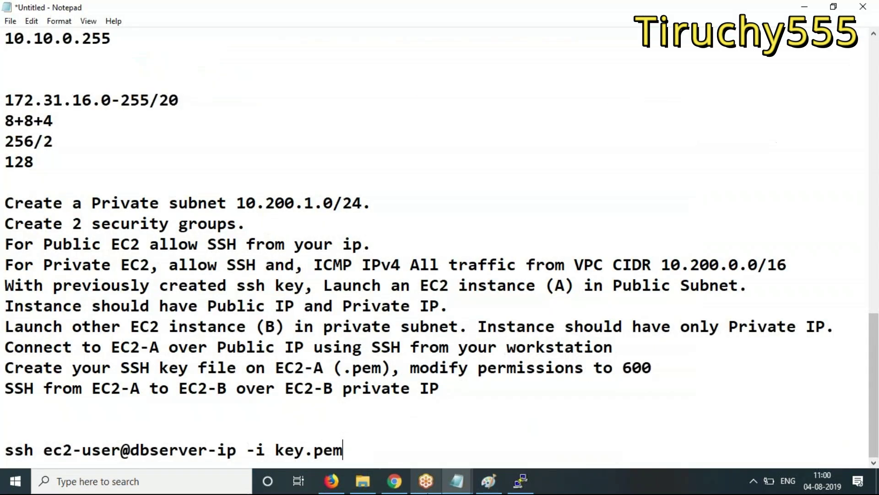
pyautogui.click(805, 9)
# Review the 16-17-vpc-feb-2019 notes from VPC creation through the NAT instance section, and return to the PuTTY session.
pyautogui.click(396, 481)
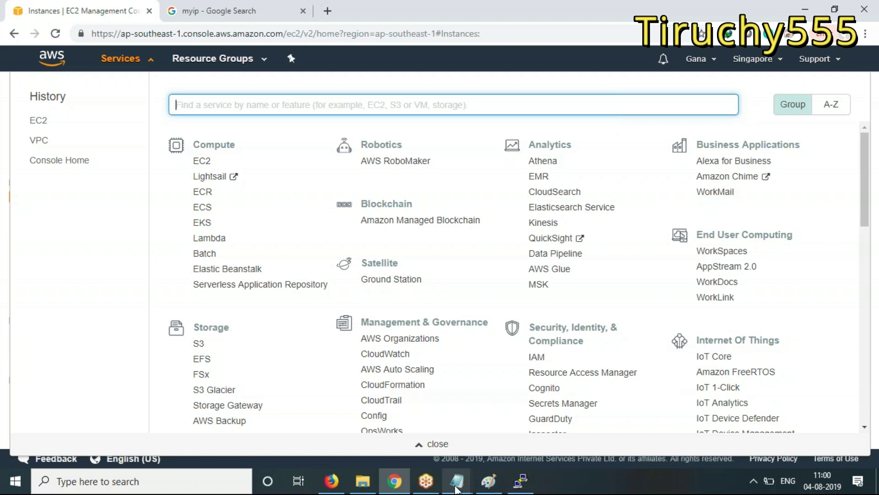
pyautogui.moveTo(457, 489)
pyautogui.click(512, 416)
pyautogui.scroll(2, 441, 223)
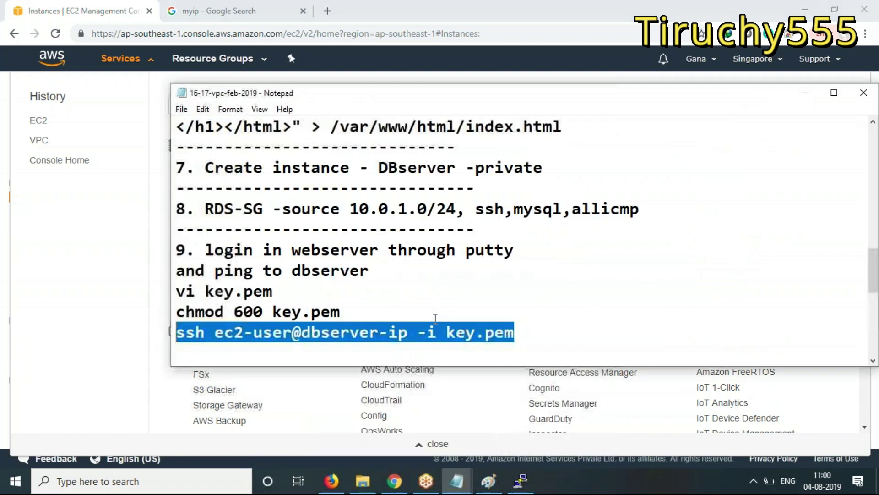
pyautogui.scroll(9, 441, 223)
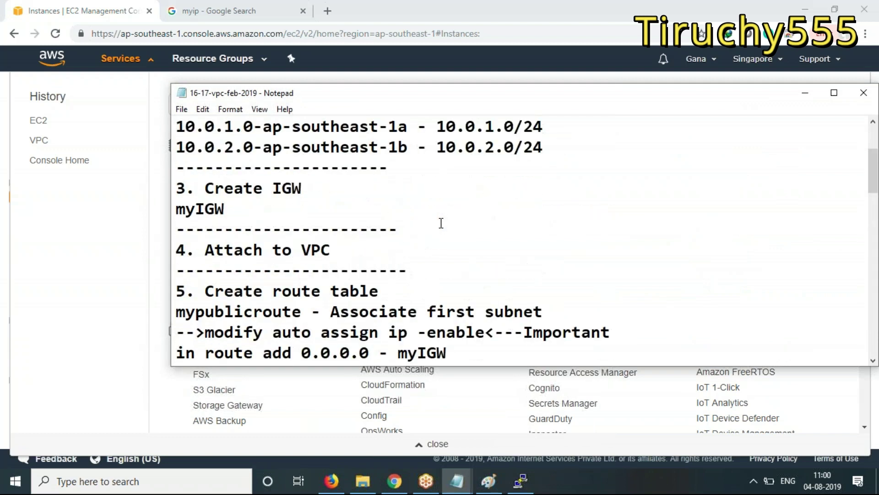
pyautogui.scroll(2, 441, 223)
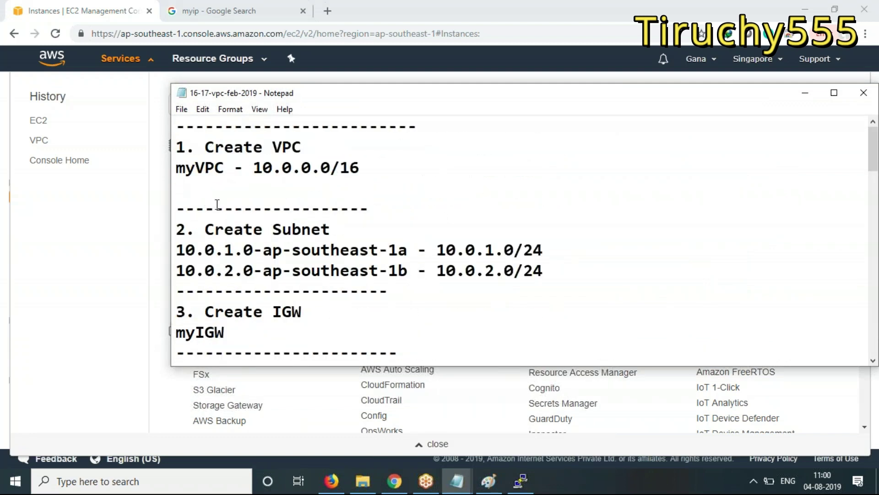
pyautogui.scroll(-2, 577, 301)
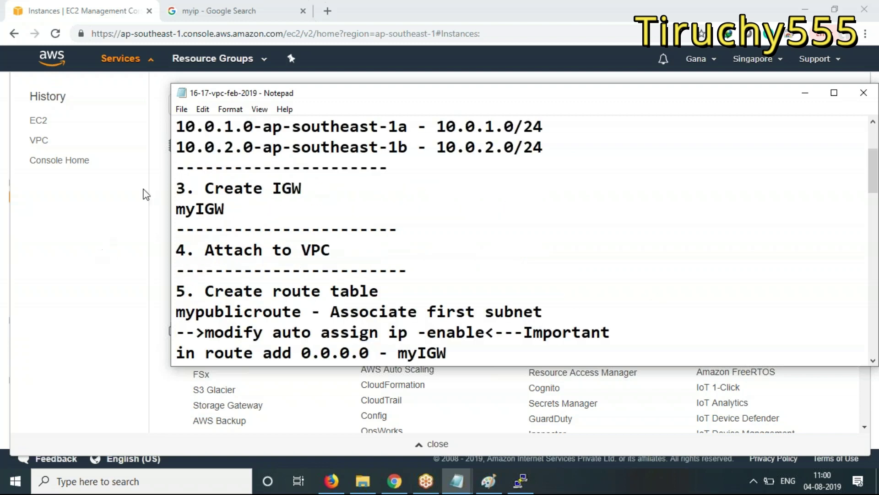
pyautogui.scroll(-1, 398, 292)
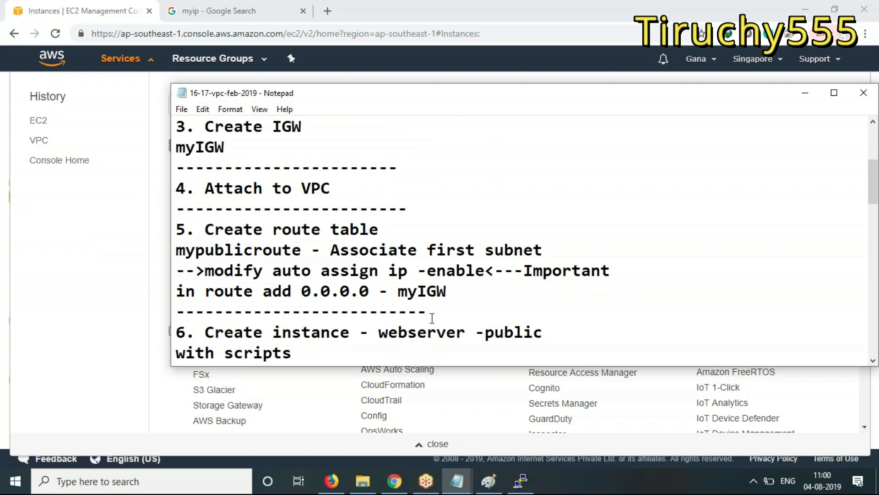
pyautogui.scroll(-2, 575, 313)
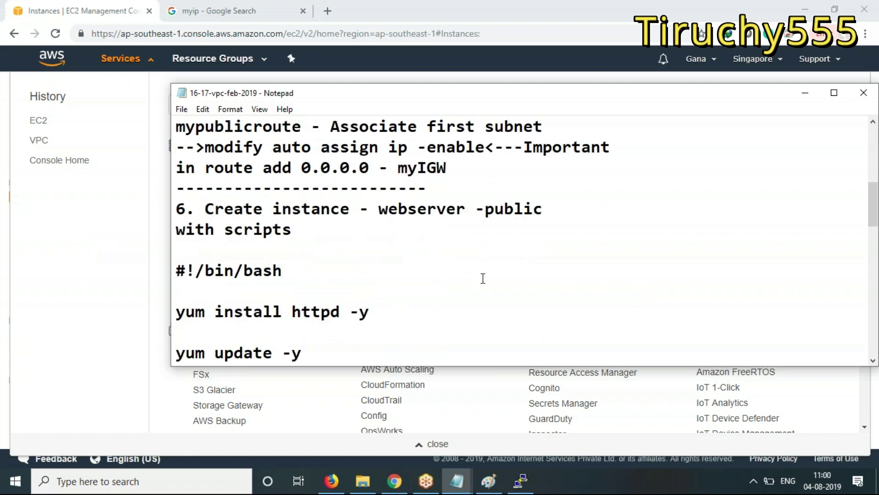
pyautogui.scroll(-4, 482, 276)
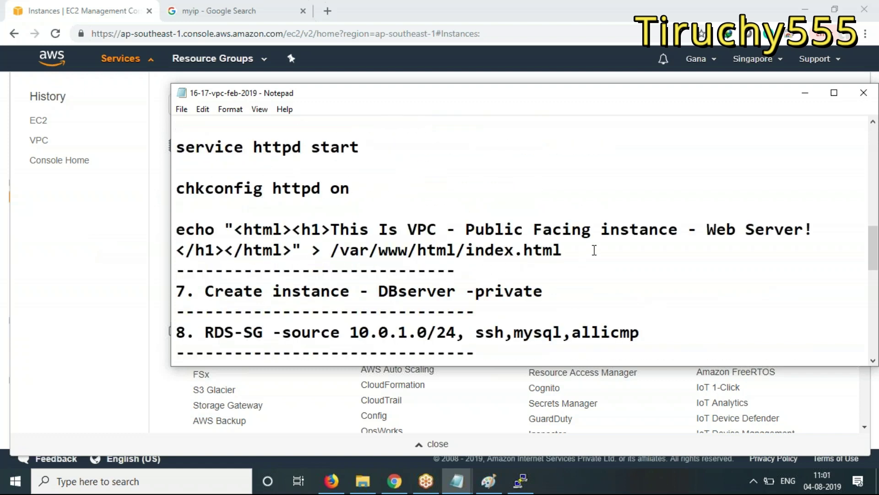
pyautogui.scroll(-1, 527, 299)
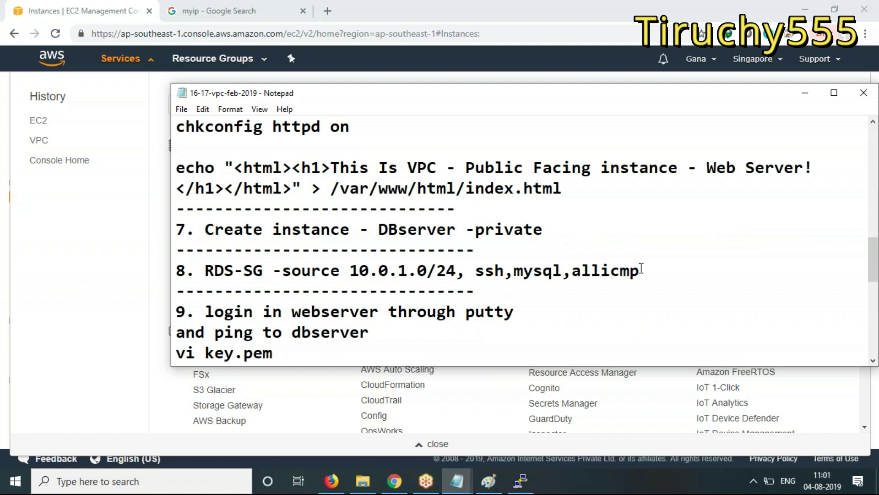
pyautogui.scroll(-1, 641, 269)
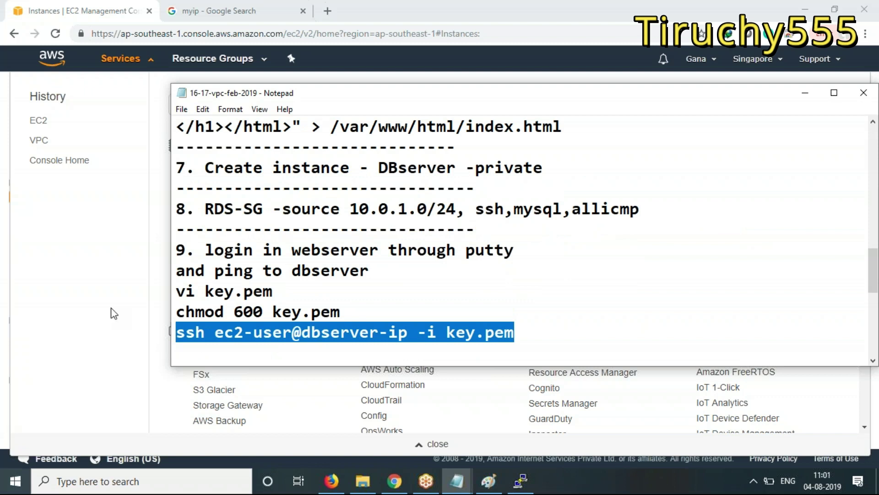
pyautogui.scroll(-2, 524, 256)
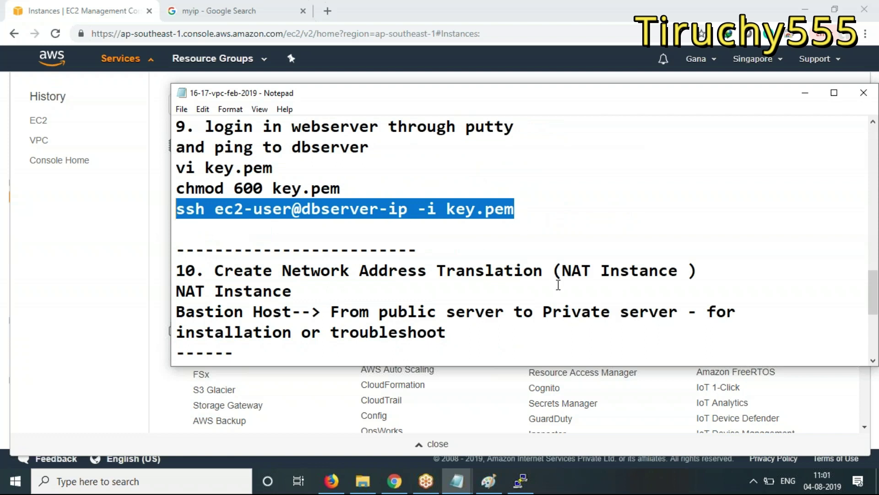
pyautogui.scroll(-2, 526, 283)
pyautogui.scroll(2, 526, 282)
pyautogui.click(527, 489)
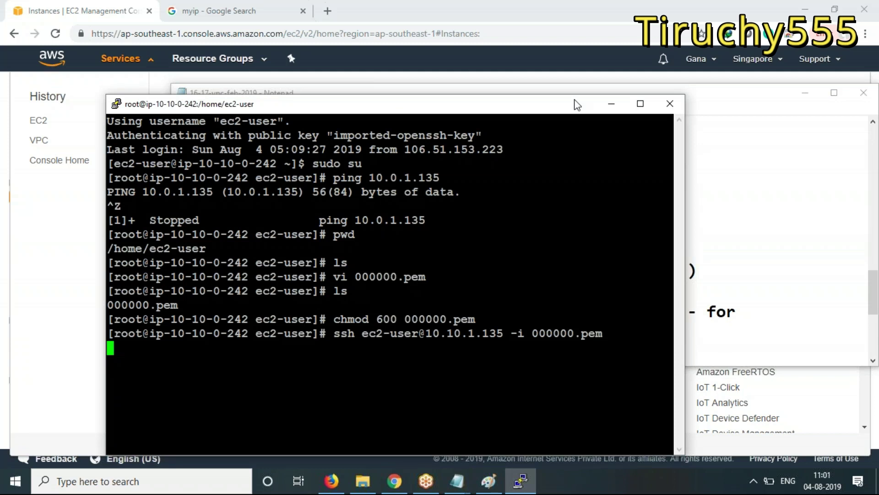
# Review sections 10 to 12 on the NAT instance in the 16-17-vpc-feb-2019 notes, and return to the PuTTY session.
pyautogui.click(612, 106)
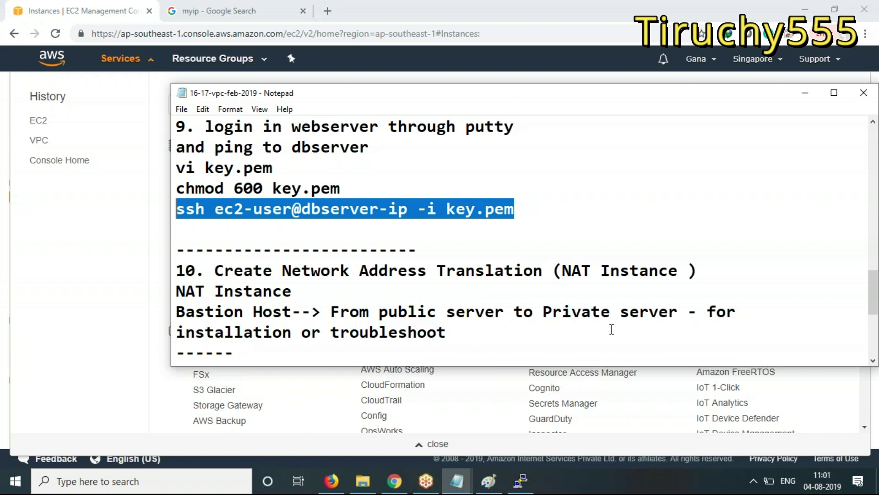
pyautogui.scroll(-2, 591, 301)
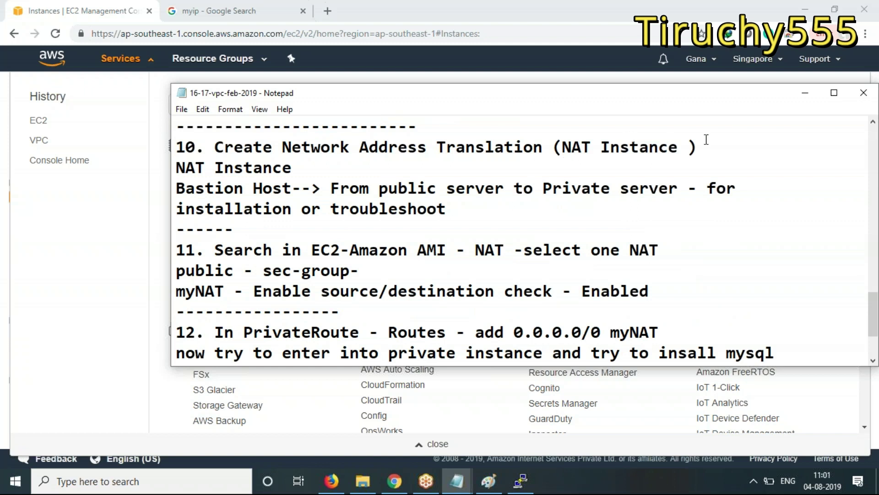
pyautogui.moveTo(556, 143); pyautogui.dragTo(684, 132)
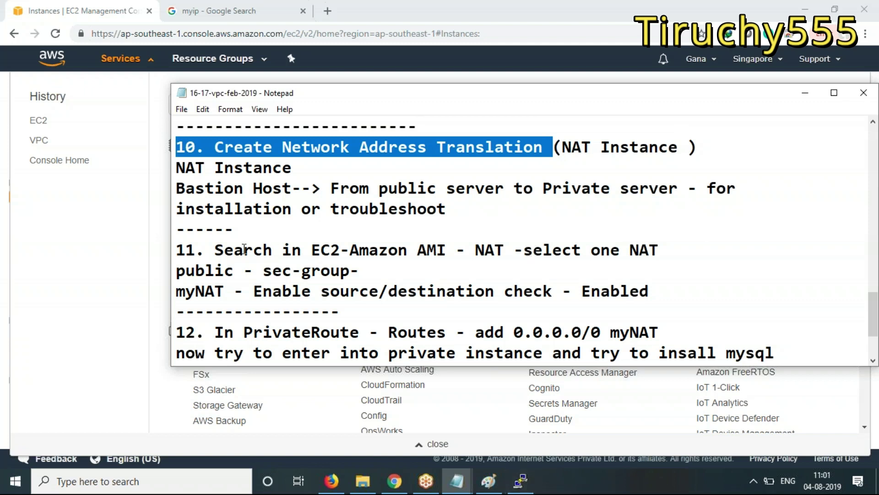
pyautogui.click(393, 485)
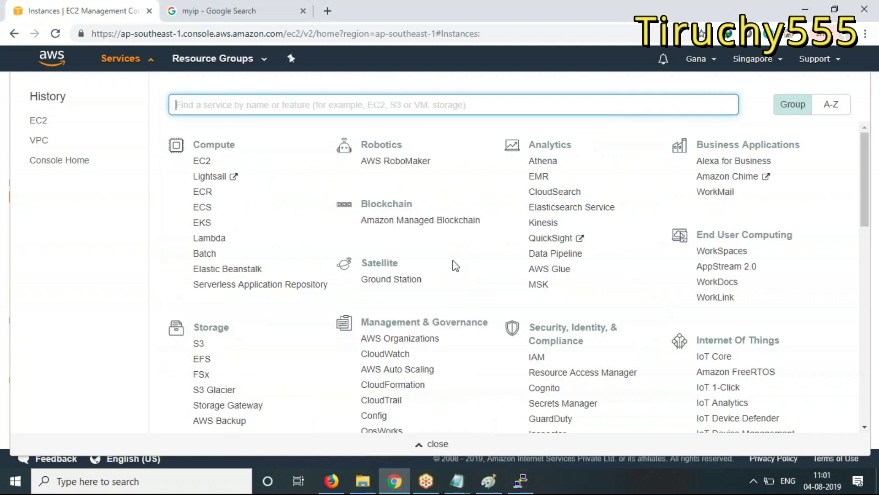
pyautogui.click(520, 480)
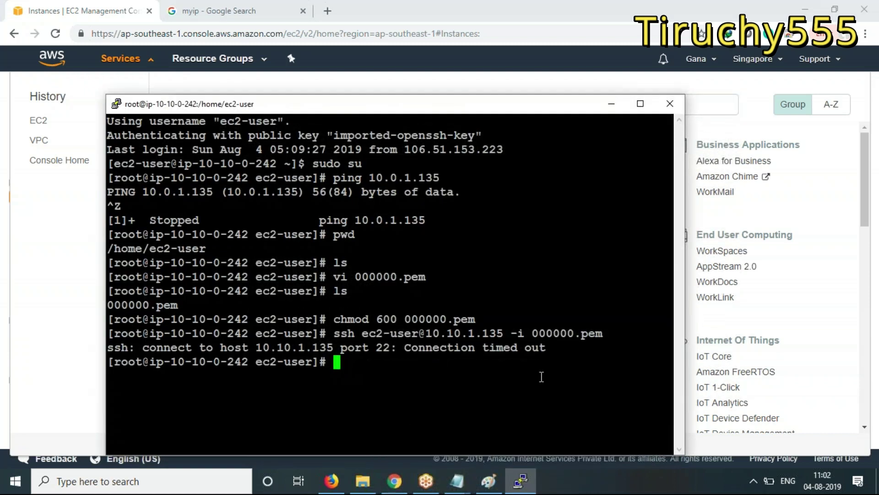
# List the files in the home directory and set the permissions of 000000.pem to 777 with chmod.
pyautogui.moveTo(403, 490)
pyautogui.moveTo(438, 472)
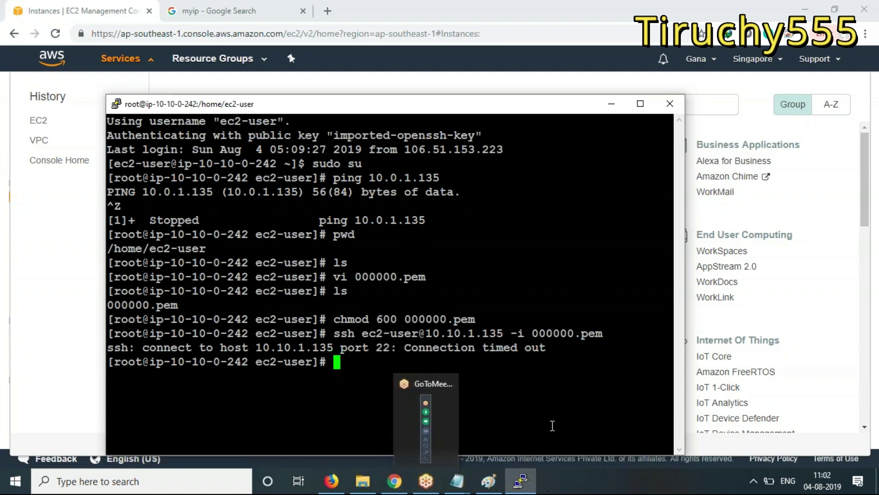
pyautogui.write('ls\\')
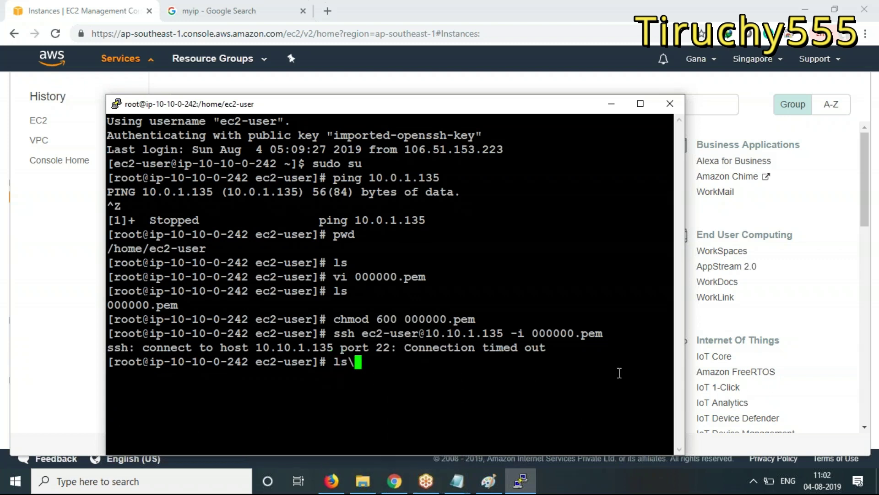
pyautogui.press('BackSpace')
pyautogui.press('Return')
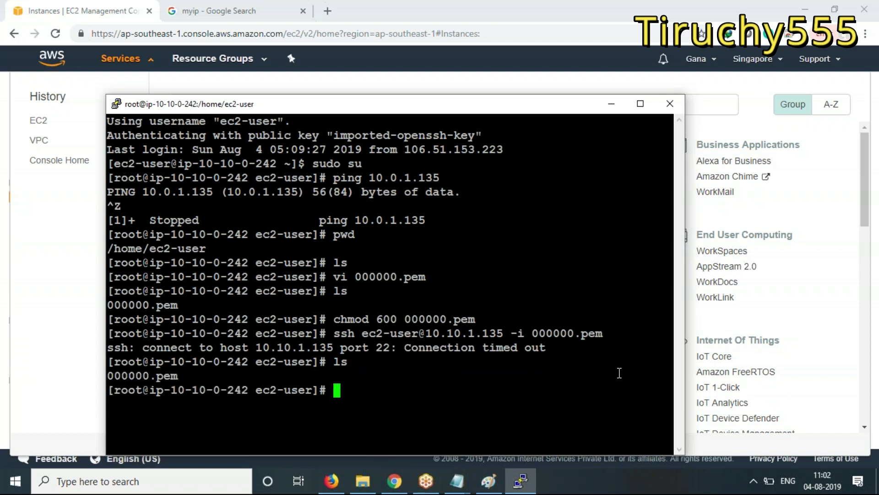
pyautogui.write('chmod 777')
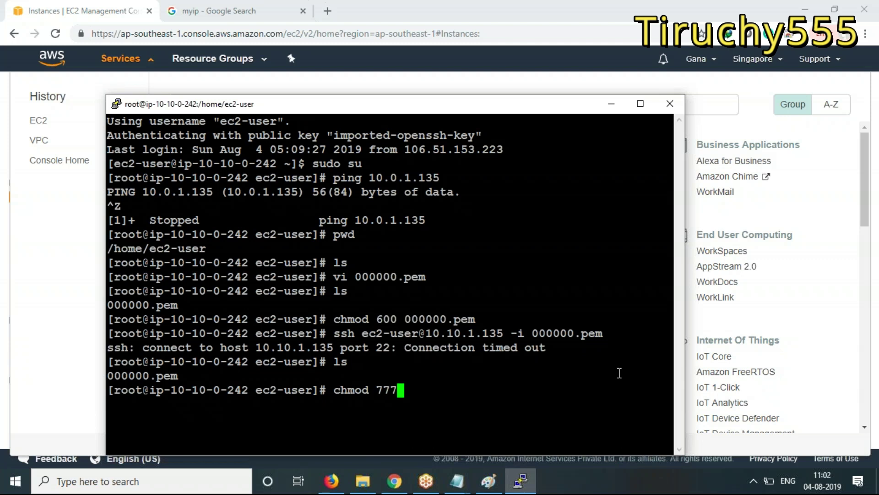
pyautogui.write(' 00')
pyautogui.press('Tab')
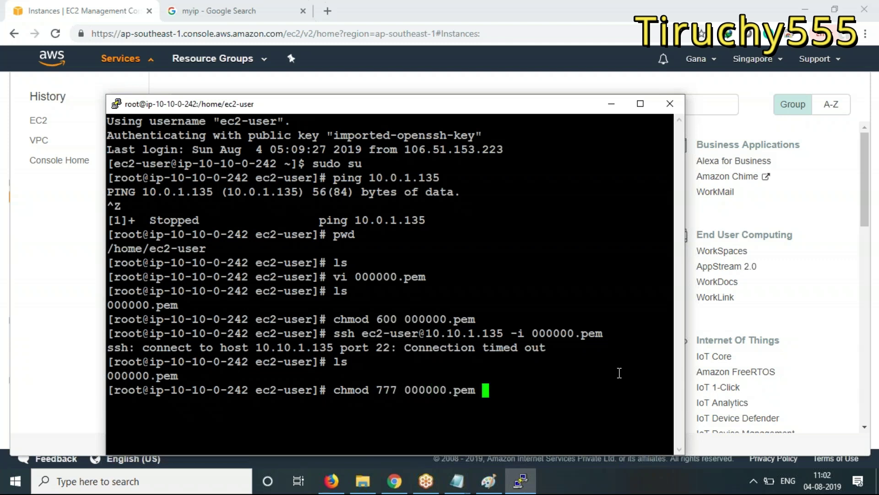
pyautogui.press('Return')
pyautogui.press('Up')
pyautogui.press('Up')
pyautogui.press('Up')
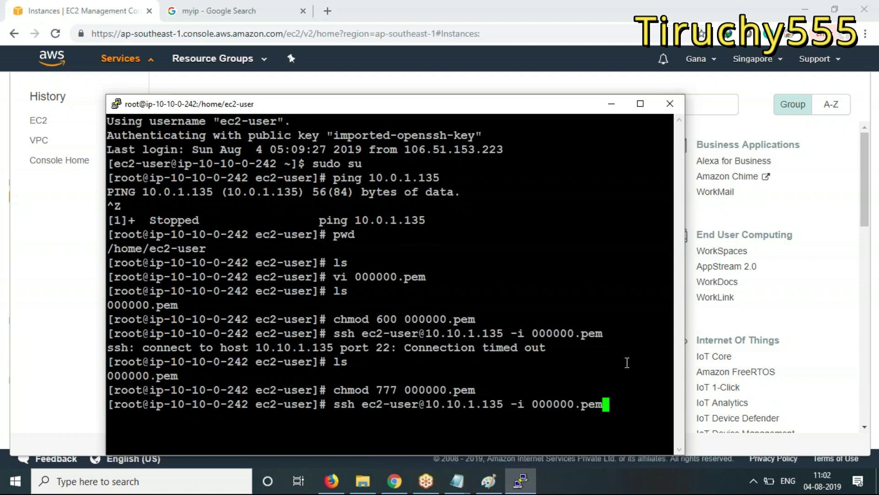
# Switch to Chrome, open the running instances in the EC2 console, and show the description of the myVPC-Private instance.
pyautogui.click(393, 481)
pyautogui.click(39, 122)
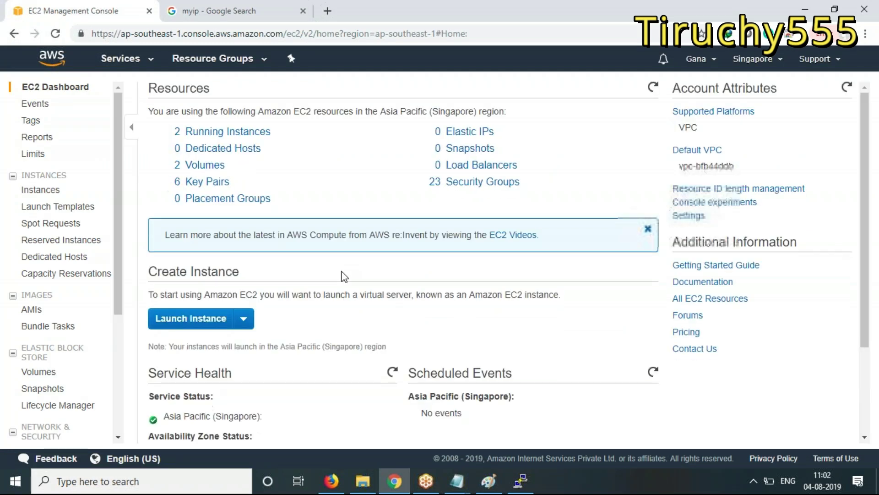
pyautogui.click(229, 135)
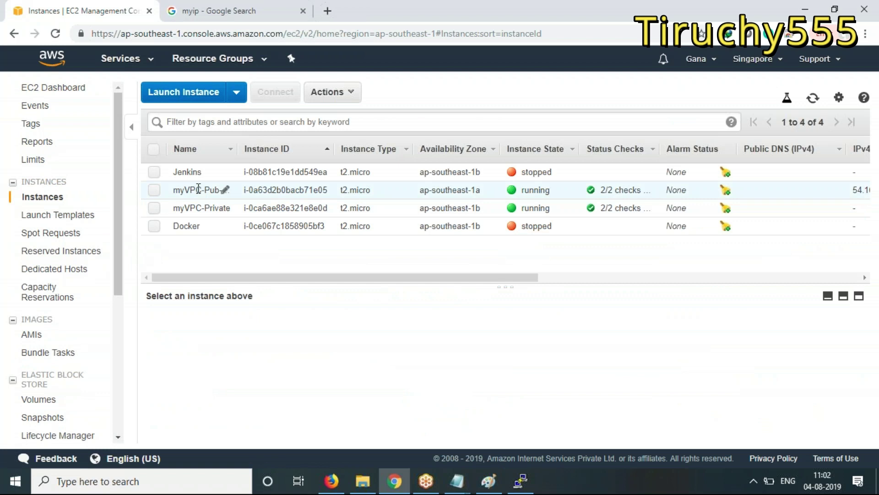
pyautogui.click(154, 208)
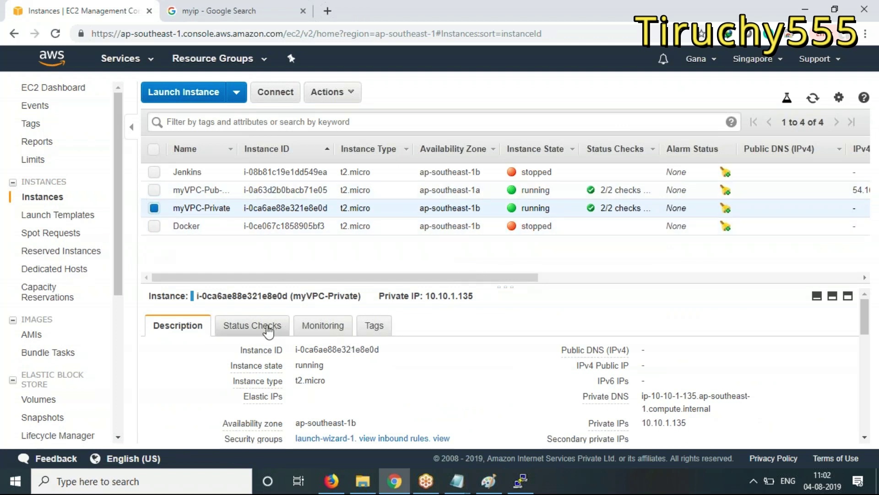
# Look through the EC2 security groups list, and return to the instances list.
pyautogui.moveTo(118, 257); pyautogui.dragTo(121, 326)
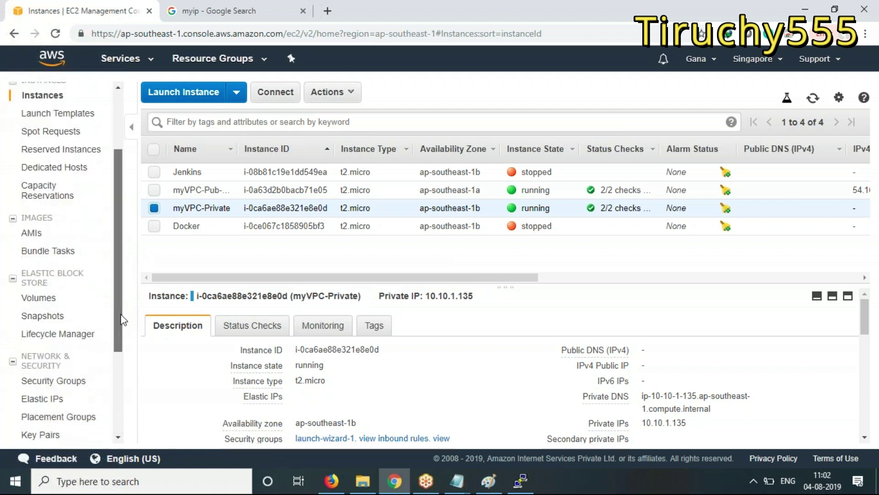
pyautogui.click(79, 384)
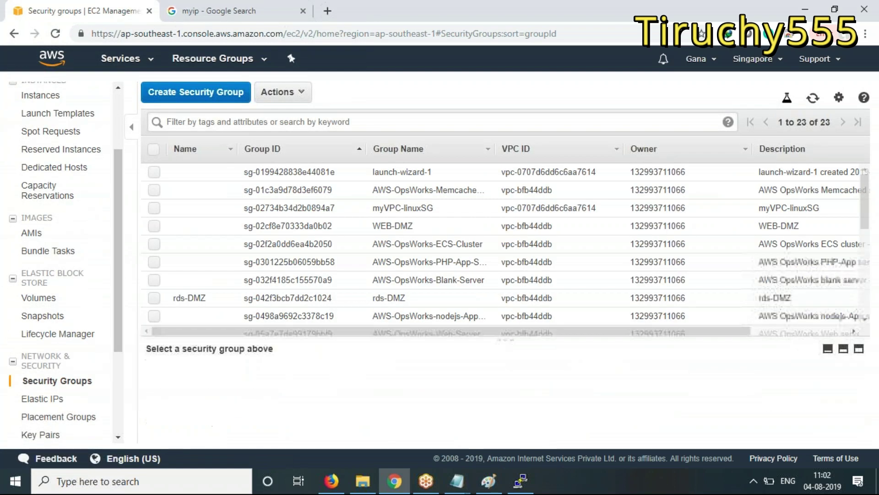
pyautogui.scroll(-1, 369, 233)
pyautogui.scroll(-5, 369, 232)
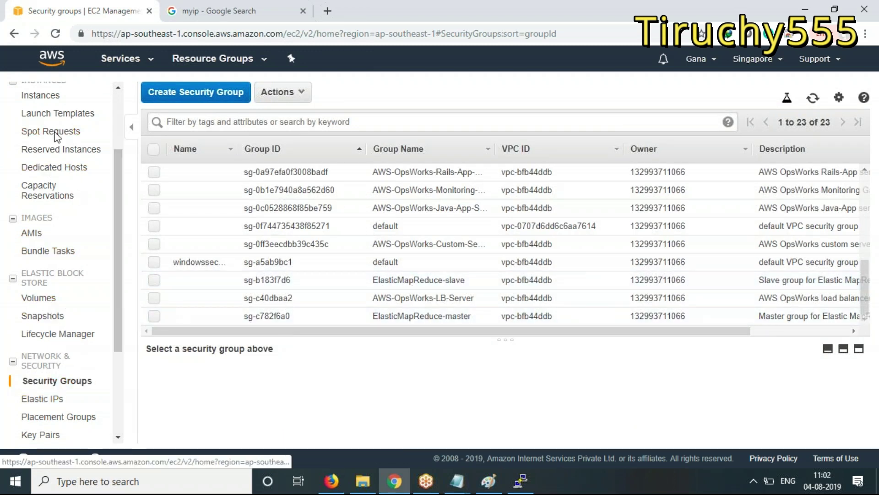
pyautogui.scroll(3, 50, 201)
pyautogui.click(53, 201)
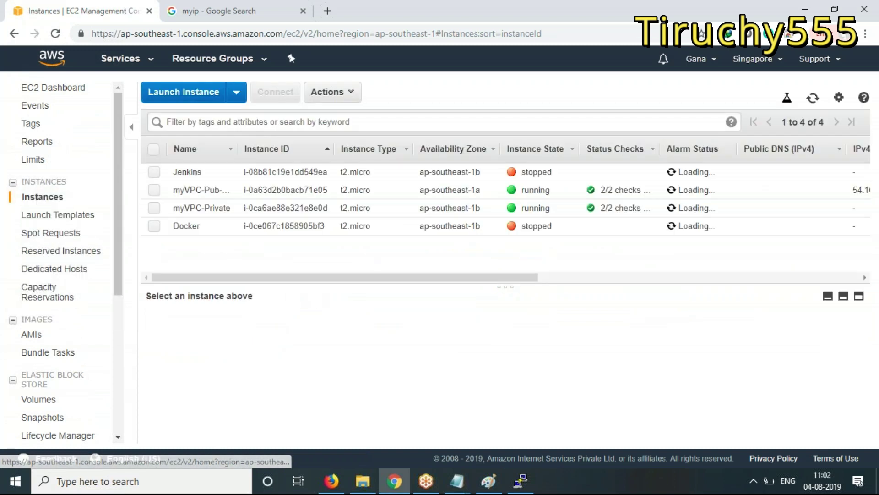
# Open the inbound rules of the launch-wizard-1 security group attached to the myVPC-Private instance for editing.
pyautogui.click(154, 208)
pyautogui.scroll(-1, 447, 364)
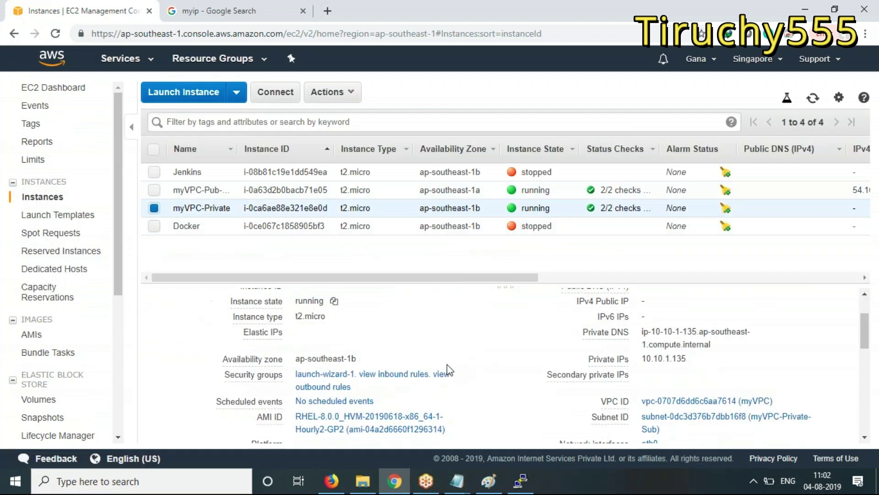
pyautogui.click(337, 375)
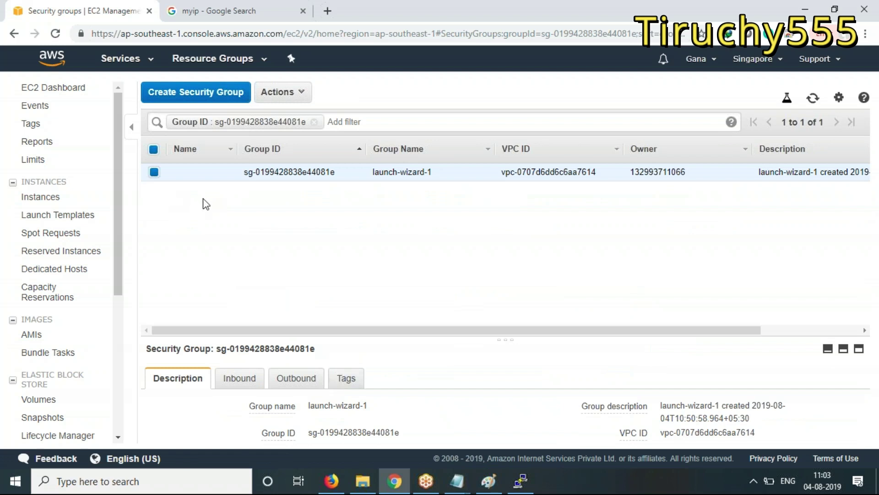
pyautogui.click(246, 379)
pyautogui.moveTo(377, 337); pyautogui.dragTo(399, 221)
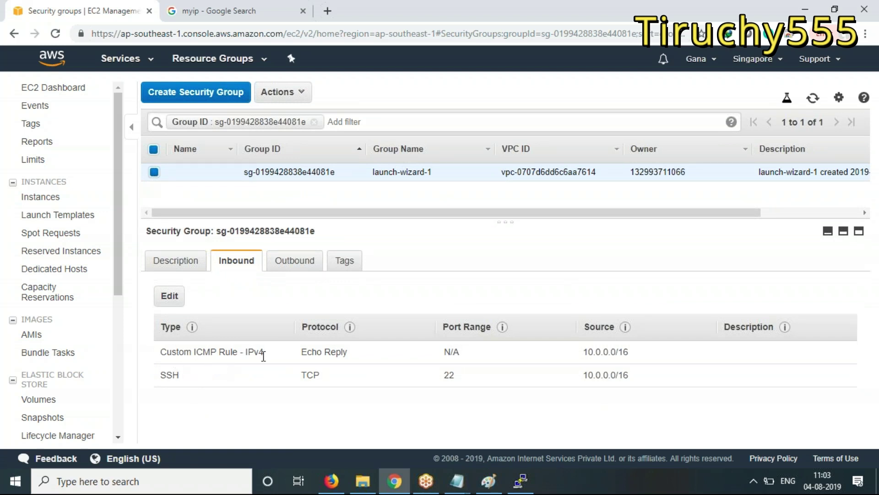
pyautogui.moveTo(235, 180)
pyautogui.click(169, 296)
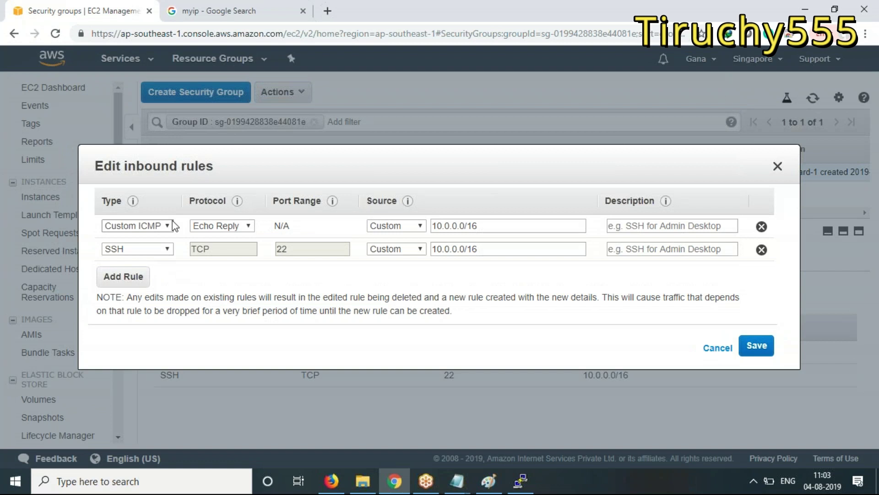
# Set the source of both the custom ICMP rule and the SSH rule to 0.0.0.0/0.
pyautogui.click(500, 226)
pyautogui.moveTo(499, 225); pyautogui.dragTo(337, 247)
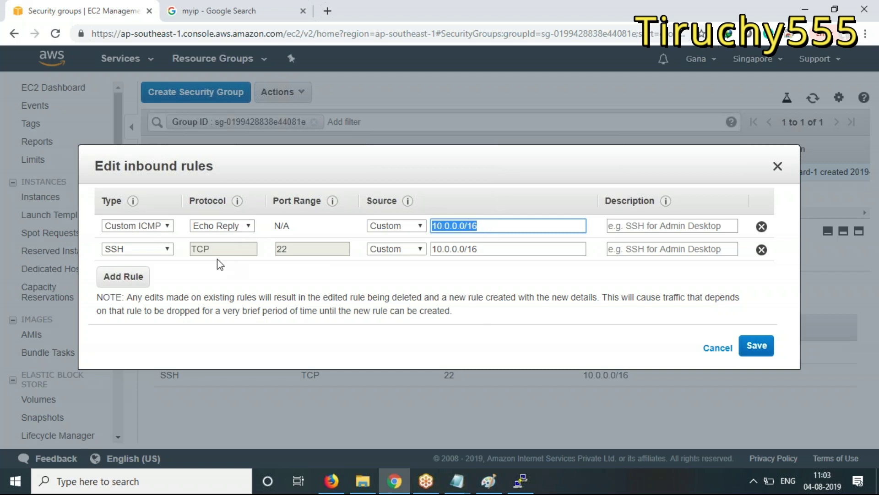
pyautogui.write('0.0.0')
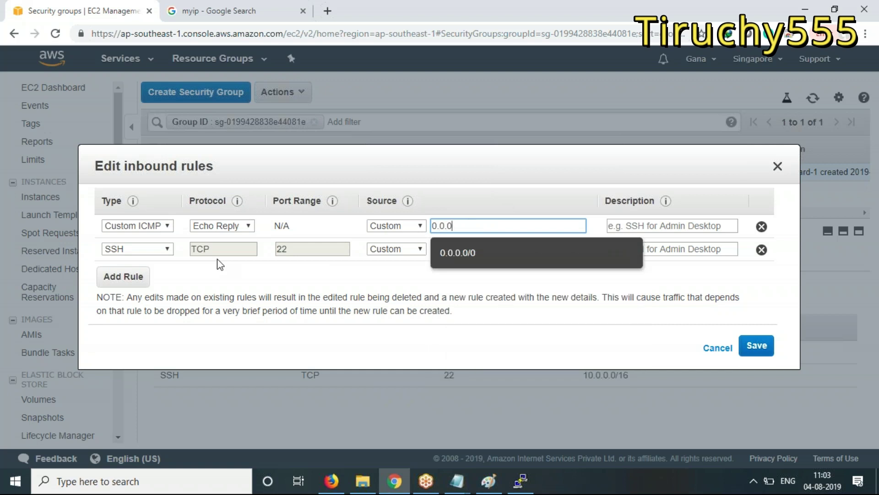
pyautogui.click(468, 254)
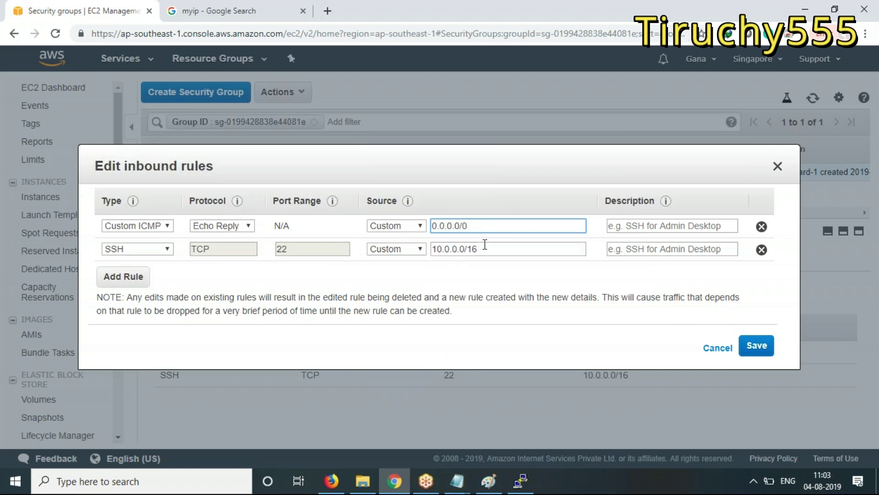
pyautogui.moveTo(485, 244); pyautogui.dragTo(324, 274)
pyautogui.moveTo(495, 247); pyautogui.dragTo(345, 274)
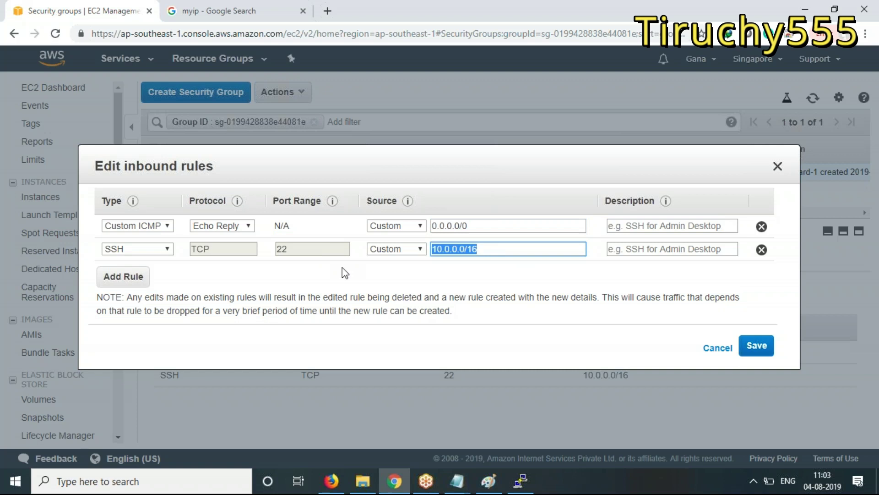
pyautogui.write('0.')
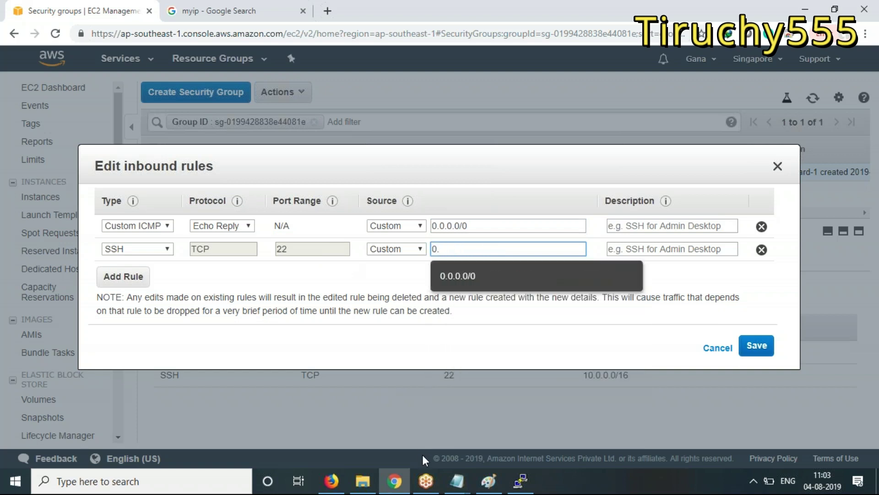
pyautogui.click(463, 276)
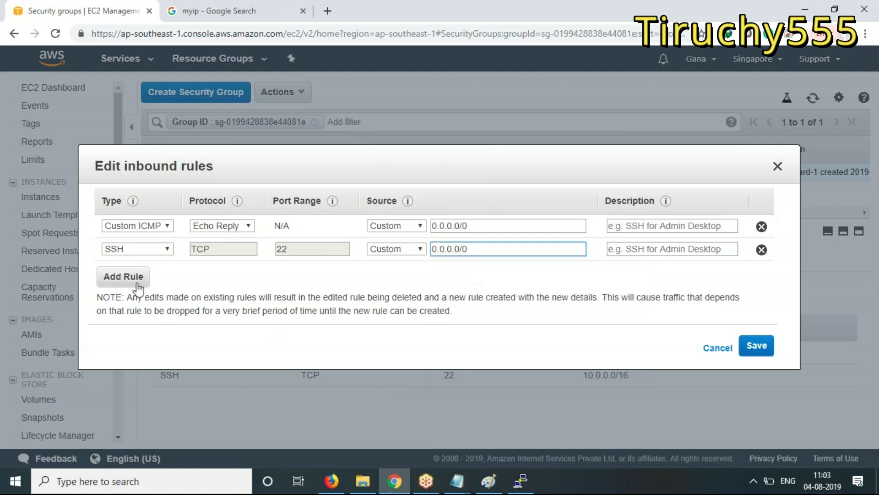
# Change the custom ICMP rule's type to All ICMP - IPv4 and save the inbound rules.
pyautogui.click(166, 226)
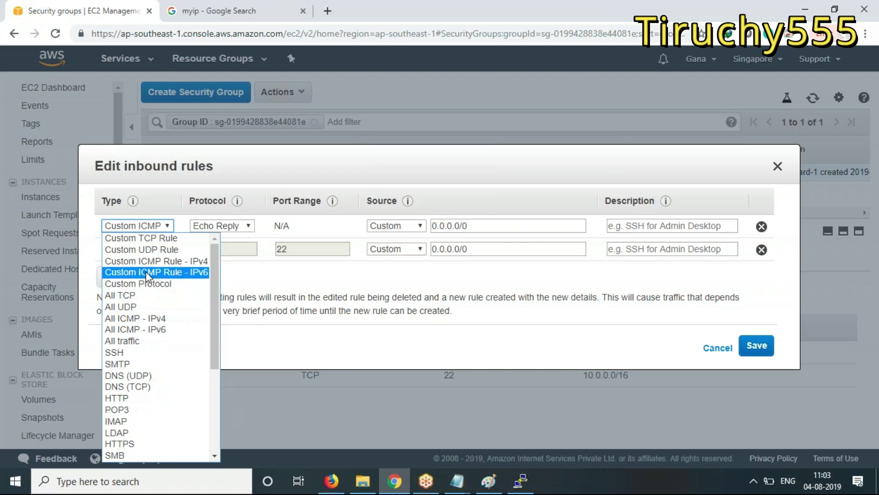
pyautogui.click(160, 318)
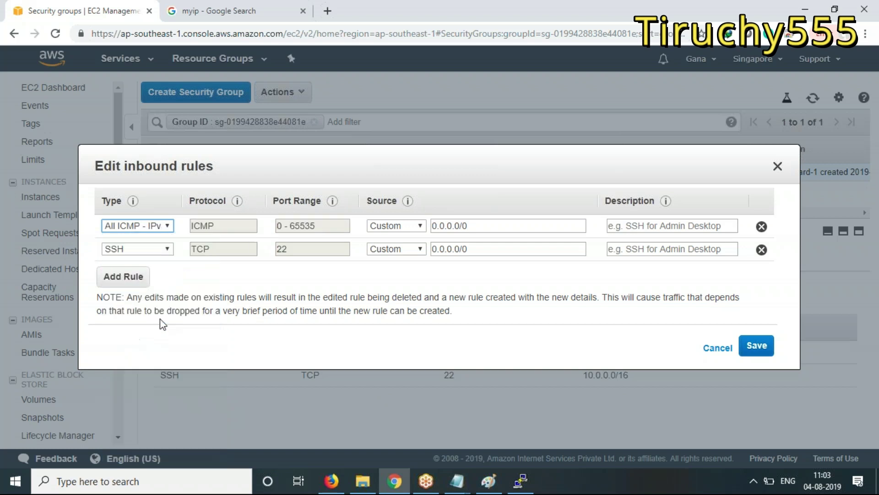
pyautogui.click(756, 345)
pyautogui.click(521, 481)
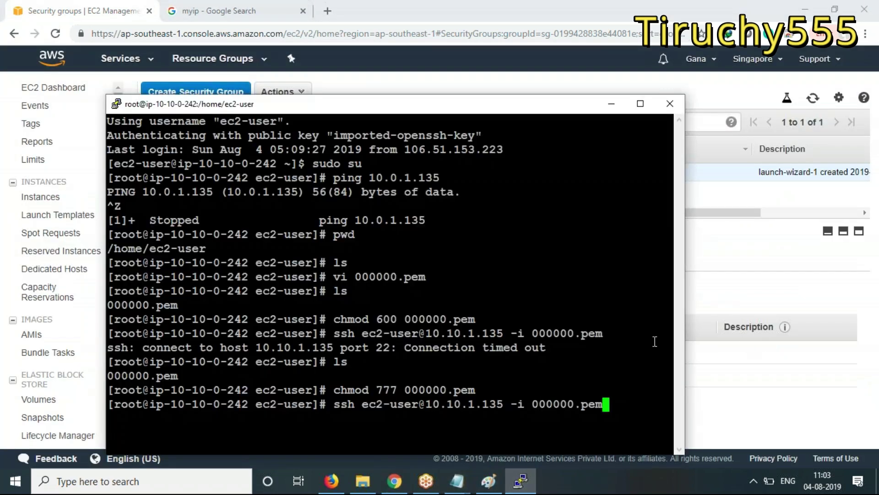
pyautogui.press('Return')
pyautogui.write('yes')
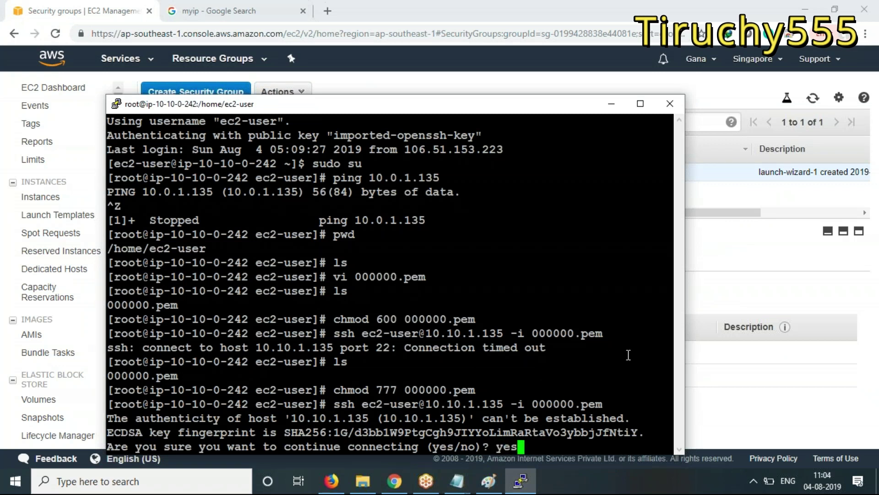
pyautogui.press('Return')
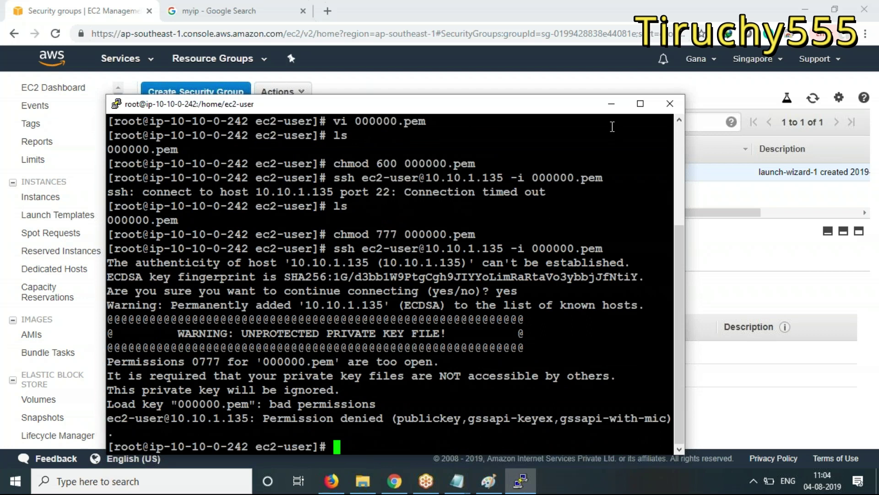
# Return to the launch-wizard-1 inbound rules in the browser and set the SSH rule's source to 10.10.0.0/16.
pyautogui.click(611, 103)
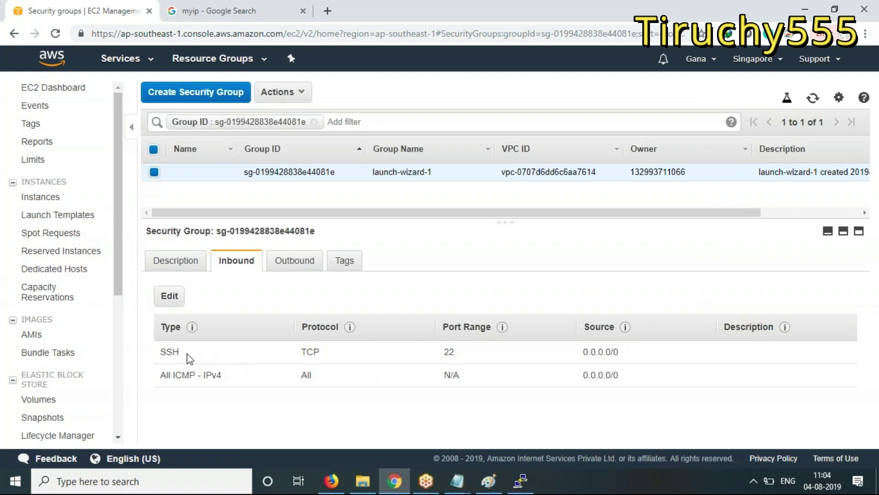
pyautogui.click(169, 295)
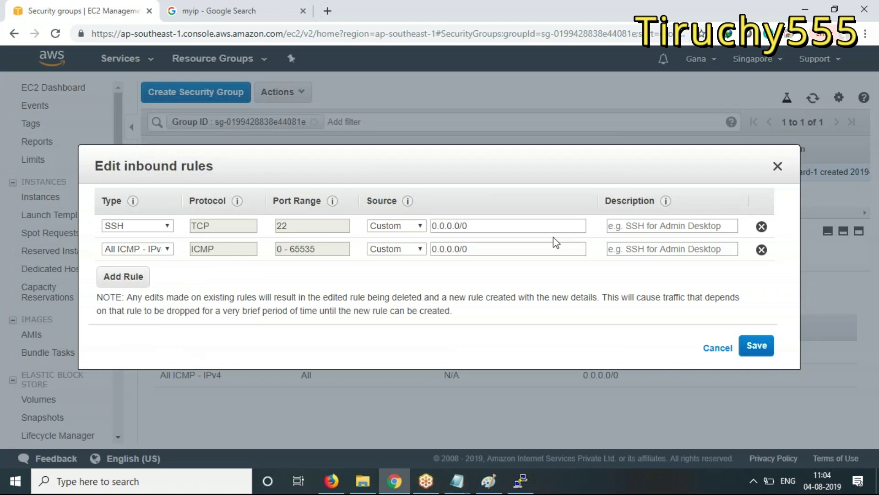
pyautogui.tripleClick(487, 226)
pyautogui.write('10')
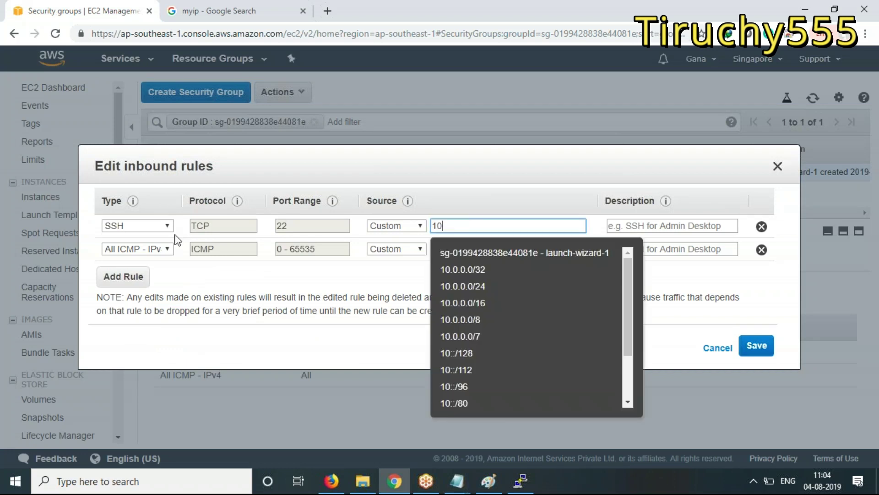
pyautogui.write('.')
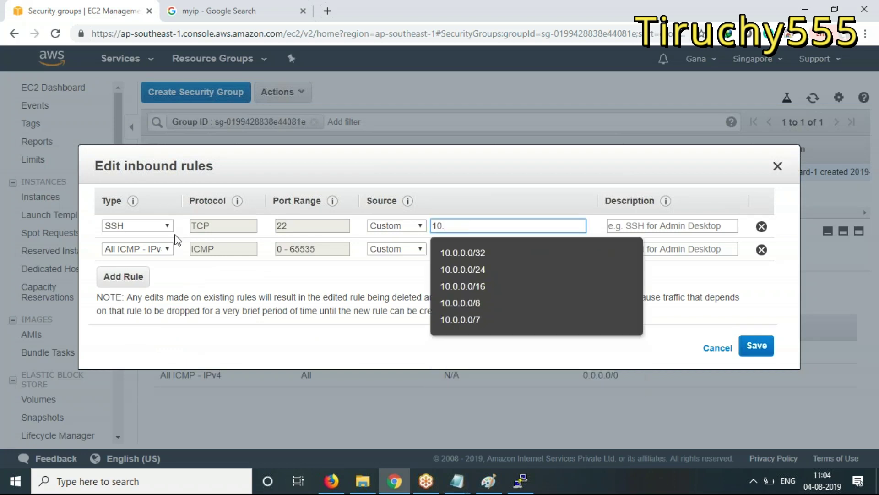
pyautogui.write('10')
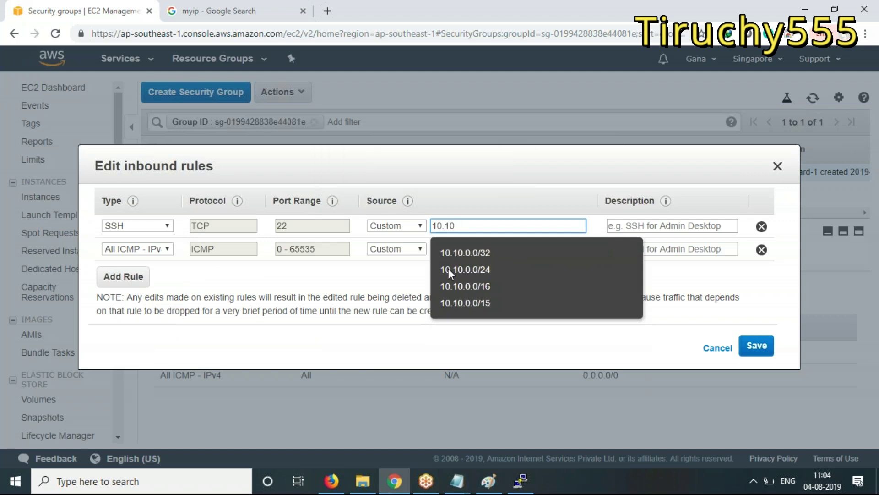
pyautogui.click(473, 286)
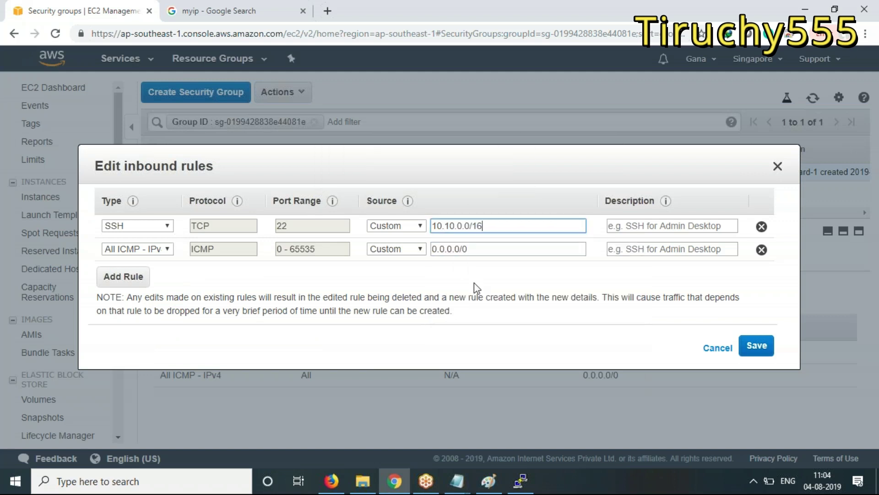
# Copy the SSH rule's source 10.10.0.0/16 into the All ICMP - IPv4 rule and save the inbound rules.
pyautogui.tripleClick(502, 224)
pyautogui.hotkey('ctrl', 'c')
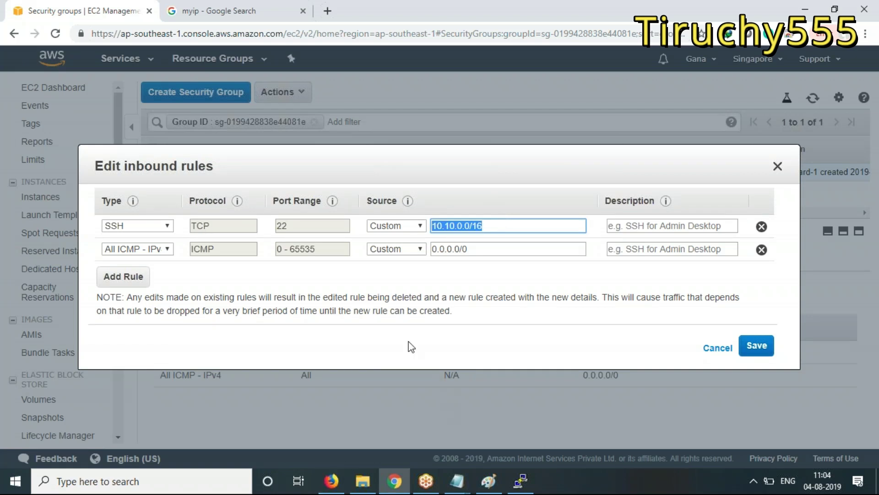
pyautogui.tripleClick(467, 249)
pyautogui.hotkey('ctrl', 'v')
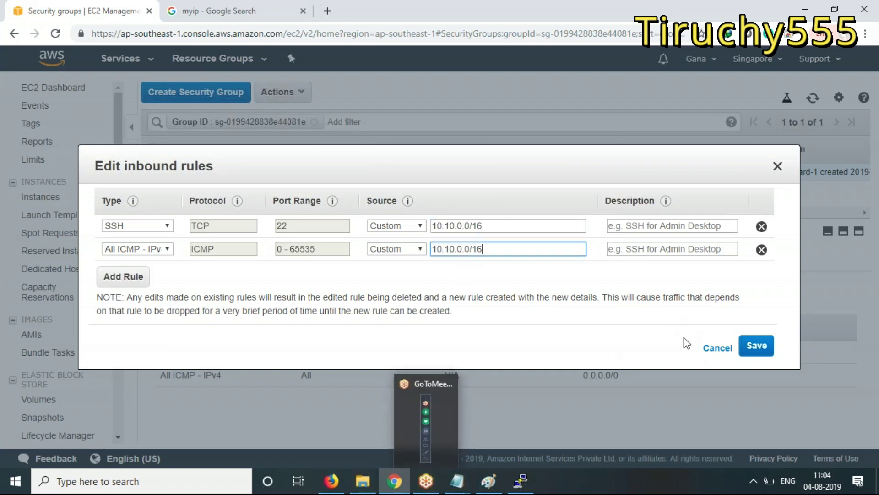
pyautogui.click(752, 346)
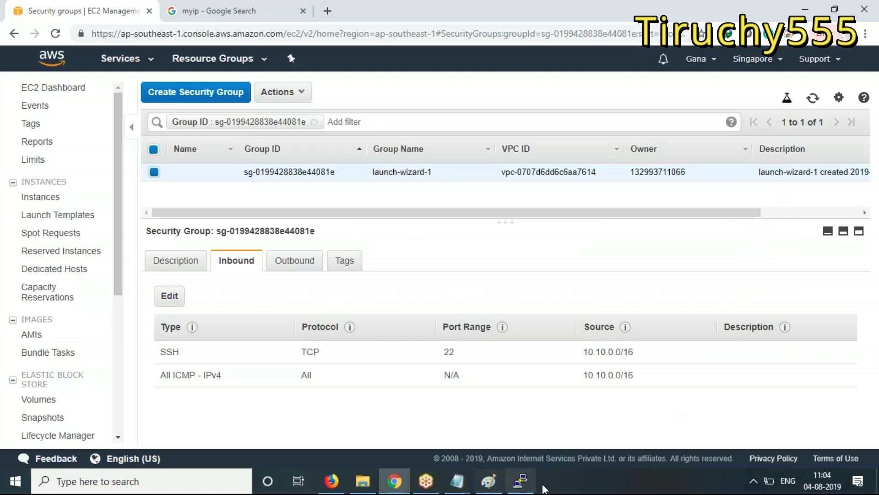
# Switch back to the PuTTY session and try to exit the root shell.
pyautogui.click(525, 489)
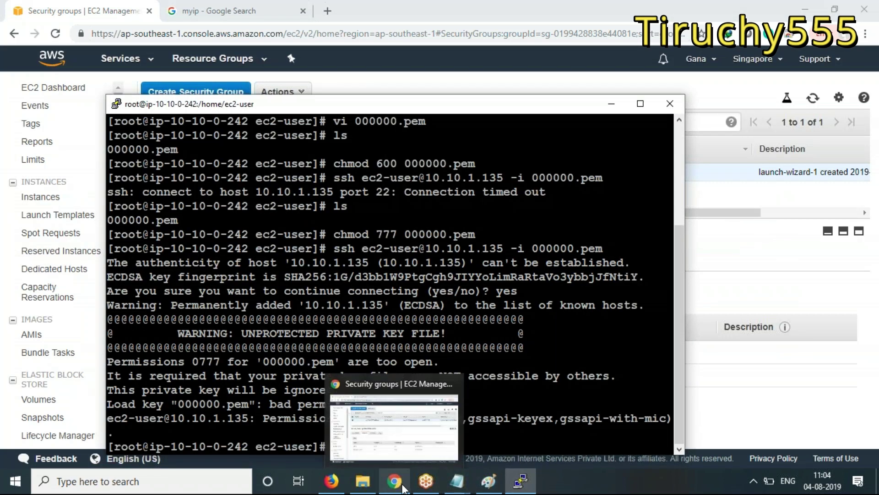
pyautogui.press('Return')
pyautogui.press('Return')
pyautogui.moveTo(401, 490)
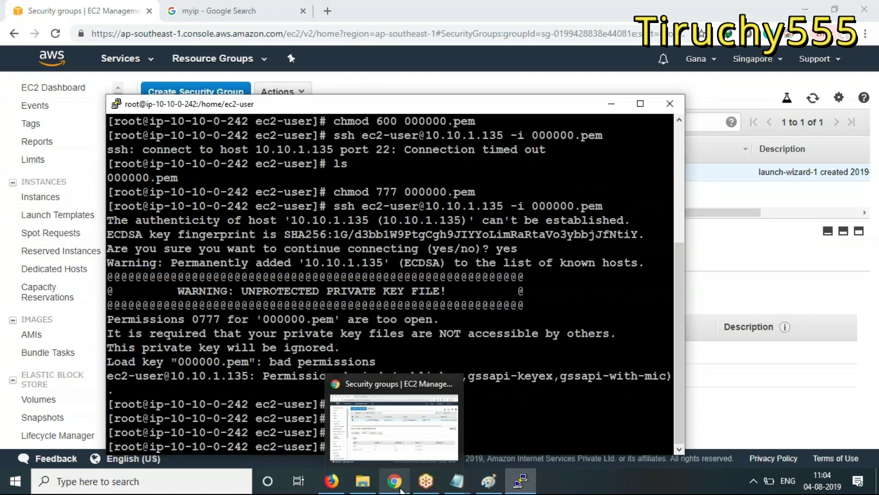
pyautogui.write('exit')
pyautogui.press('Return')
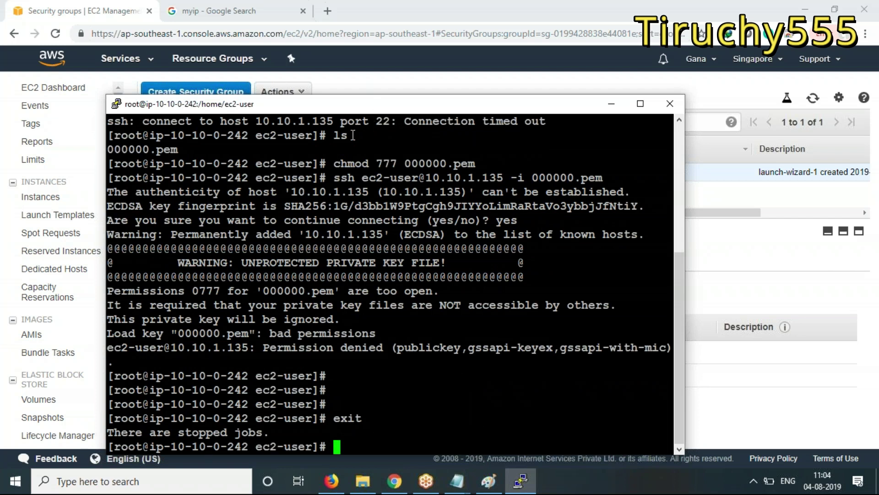
pyautogui.moveTo(371, 95); pyautogui.dragTo(389, 91)
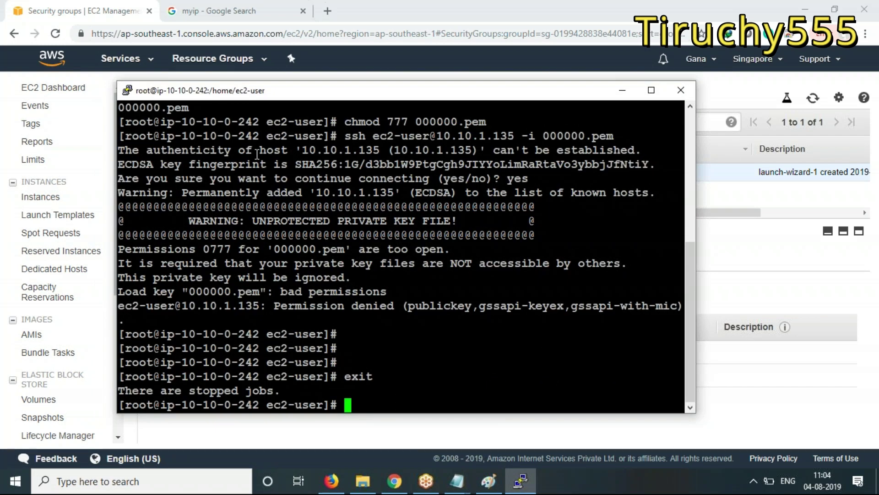
pyautogui.scroll(6, 311, 272)
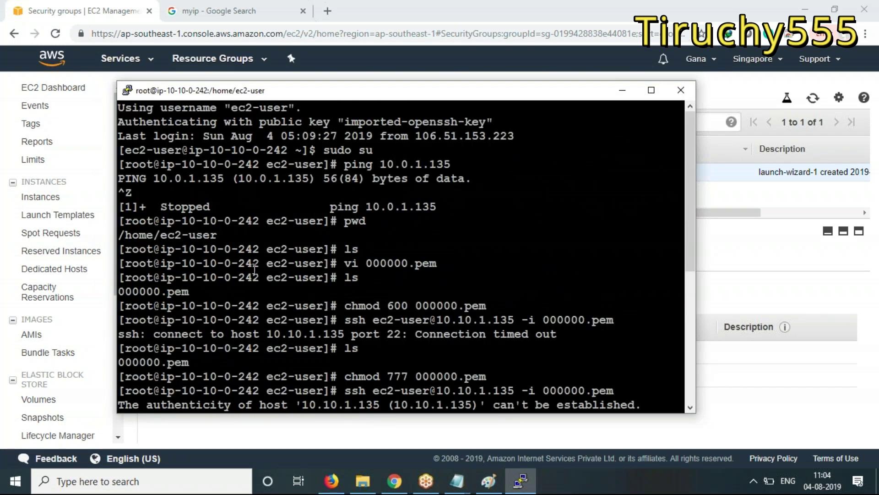
pyautogui.scroll(-6, 256, 272)
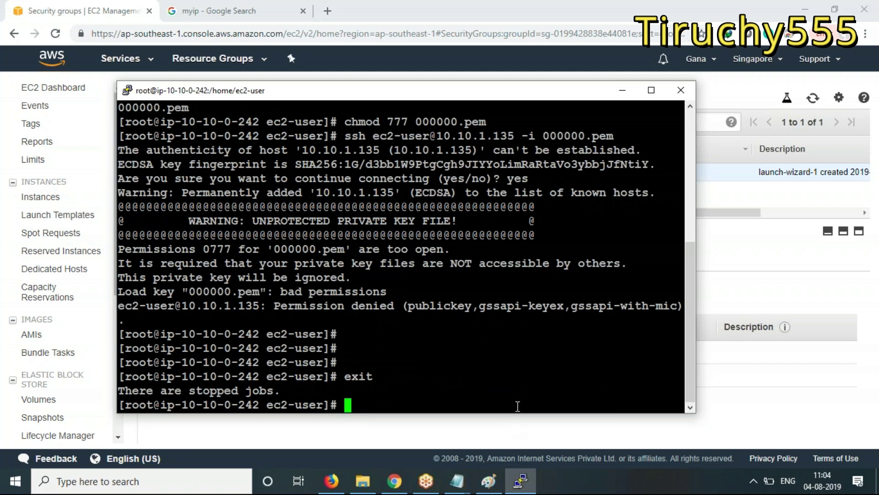
pyautogui.press('Up')
pyautogui.press('Up')
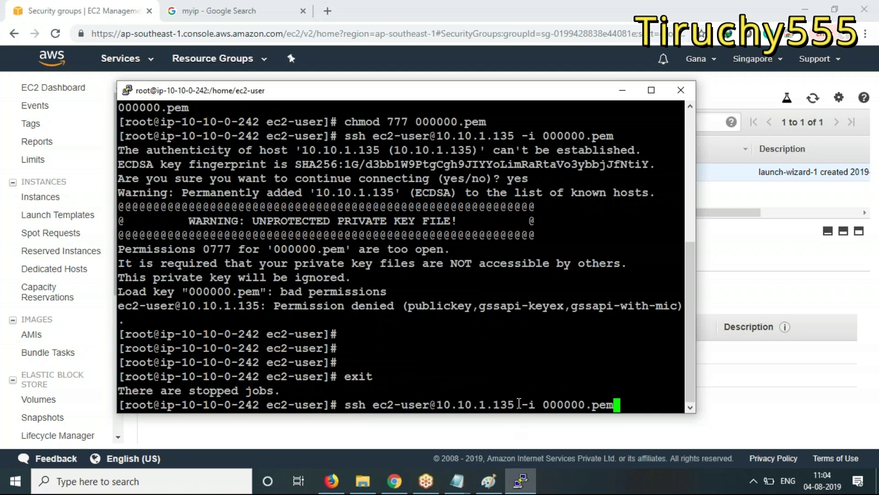
pyautogui.press('Return')
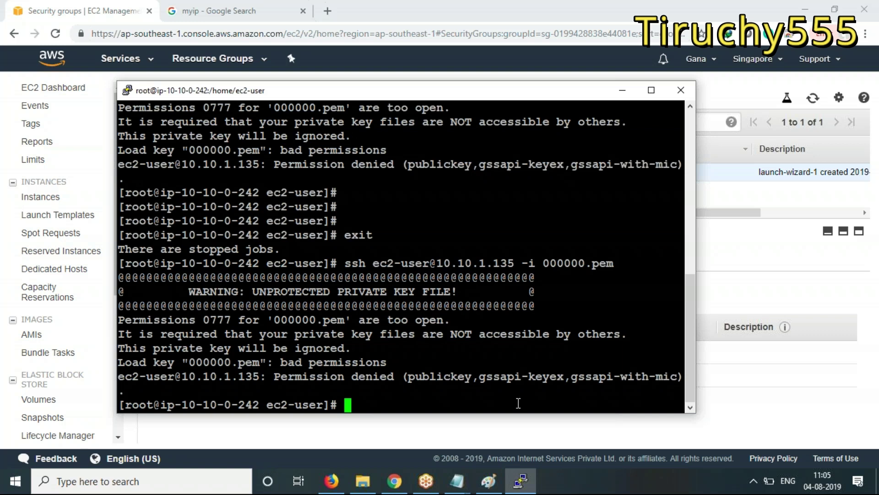
# List the files in the home directory and set the permissions of 000000.pem to 600 with chmod.
pyautogui.write('ls')
pyautogui.press('Return')
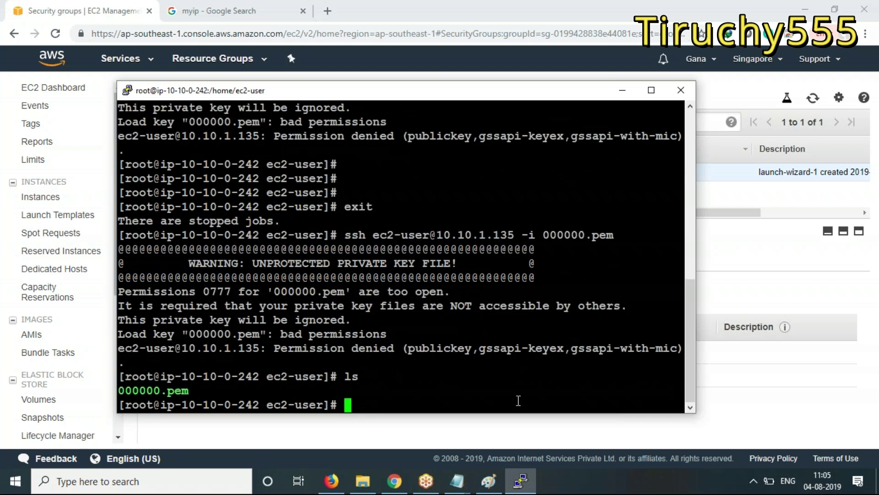
pyautogui.write('chmod ')
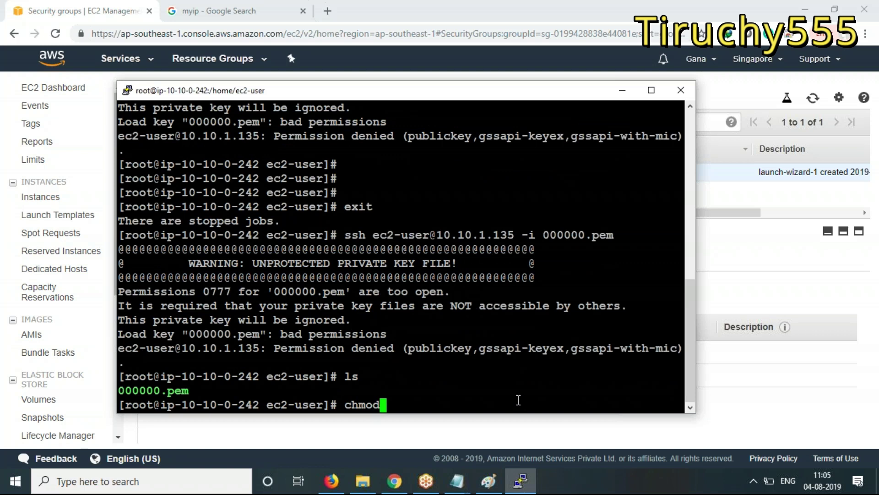
pyautogui.write('6000')
pyautogui.press('BackSpace')
pyautogui.write('000000.pem')
pyautogui.press('Return')
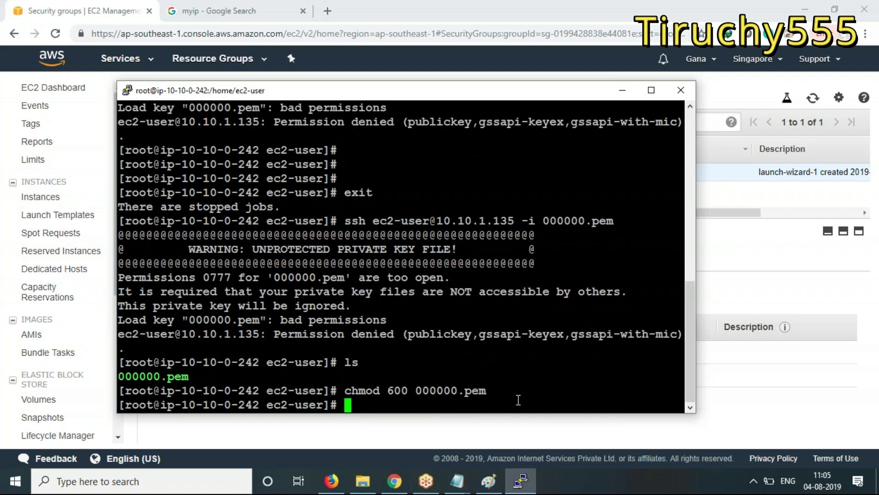
pyautogui.press('Up')
pyautogui.press('Up')
pyautogui.press('Up')
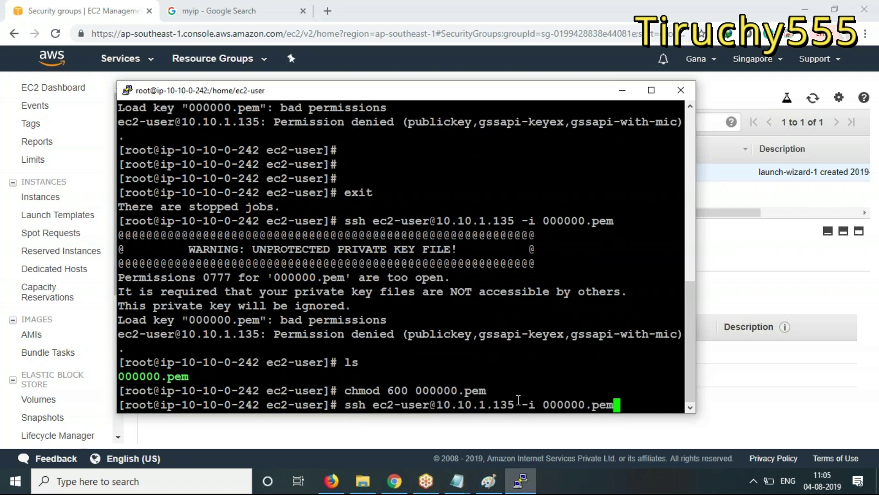
pyautogui.press('Return')
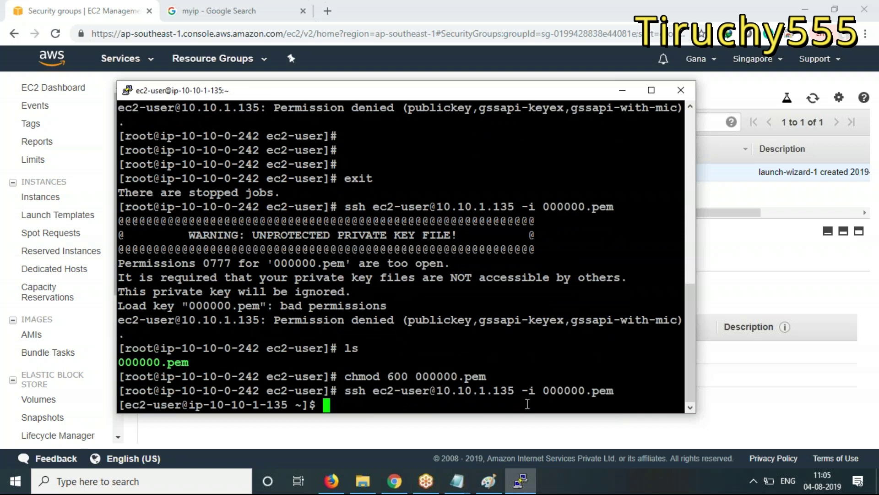
# Become root on the private instance with sudo su.
pyautogui.write('yum')
pyautogui.press('BackSpace')
pyautogui.press('BackSpace')
pyautogui.press('BackSpace')
pyautogui.press('BackSpace')
pyautogui.write('sudo su')
pyautogui.press('Return')
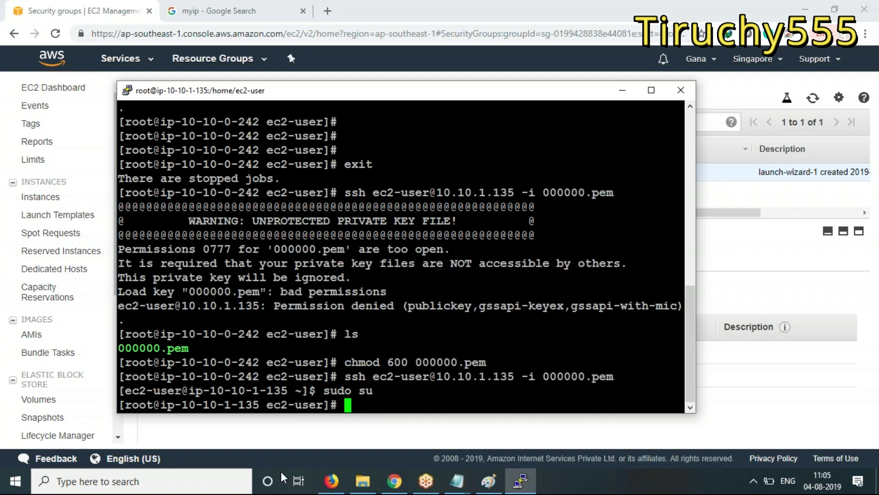
# Try to install mysql with yum on the private instance and maximize the terminal window.
pyautogui.moveTo(231, 362); pyautogui.dragTo(260, 362)
pyautogui.moveTo(262, 406); pyautogui.dragTo(240, 406)
pyautogui.click(380, 403)
pyautogui.write('yum install ')
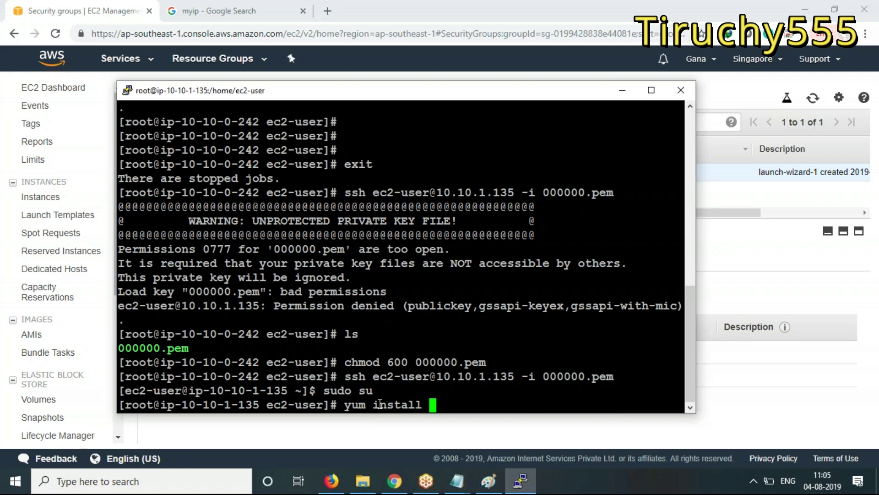
pyautogui.write('mysql')
pyautogui.press('Return')
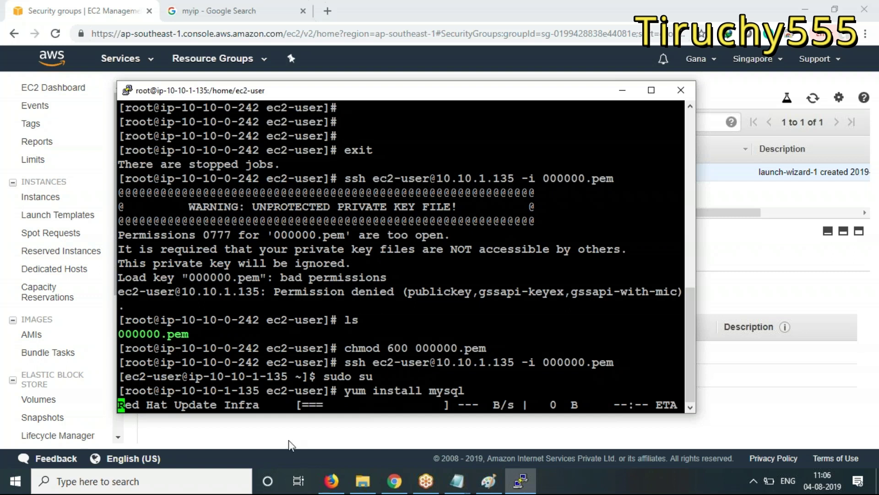
pyautogui.moveTo(311, 413); pyautogui.dragTo(320, 453)
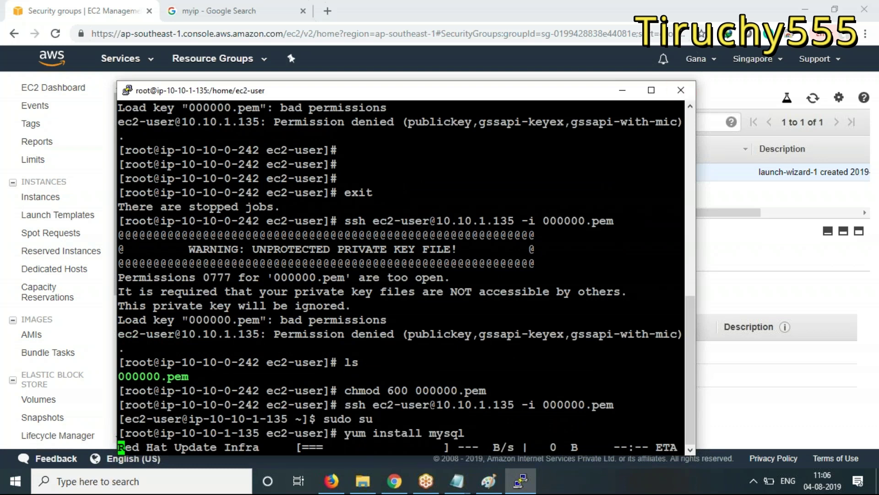
pyautogui.click(650, 90)
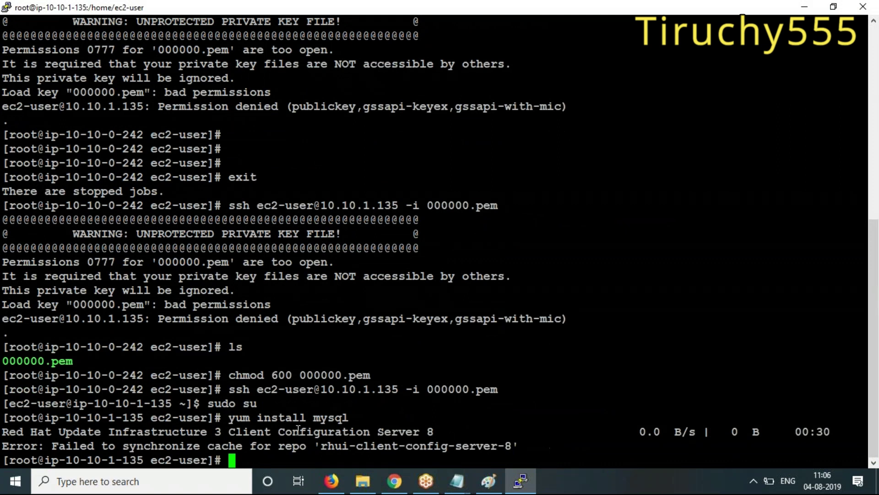
# Try yum update on the private instance and highlight the error lines of both yum commands.
pyautogui.write('yum update')
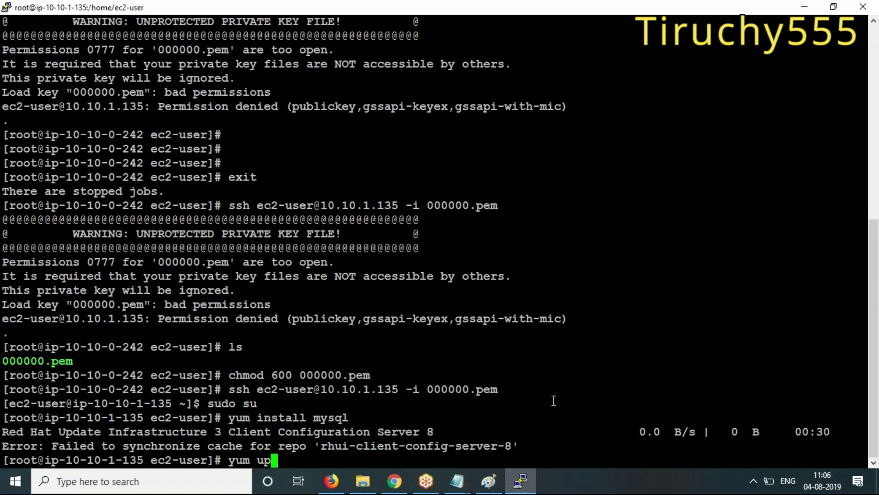
pyautogui.press('Return')
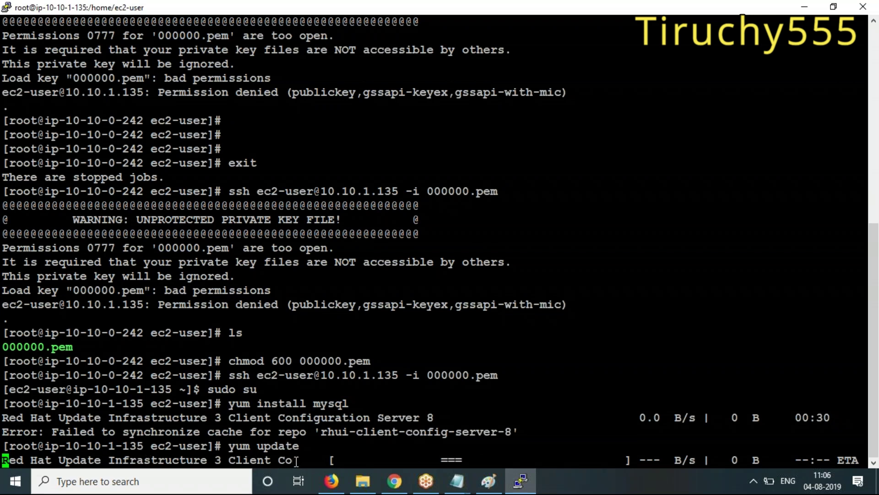
pyautogui.moveTo(4, 431)
pyautogui.mouseDown()
pyautogui.moveTo(225, 435)
pyautogui.moveTo(243, 419)
pyautogui.moveTo(474, 444)
pyautogui.moveTo(517, 432)
pyautogui.moveTo(200, 415)
pyautogui.moveTo(14, 414)
pyautogui.moveTo(3, 432)
pyautogui.mouseUp()
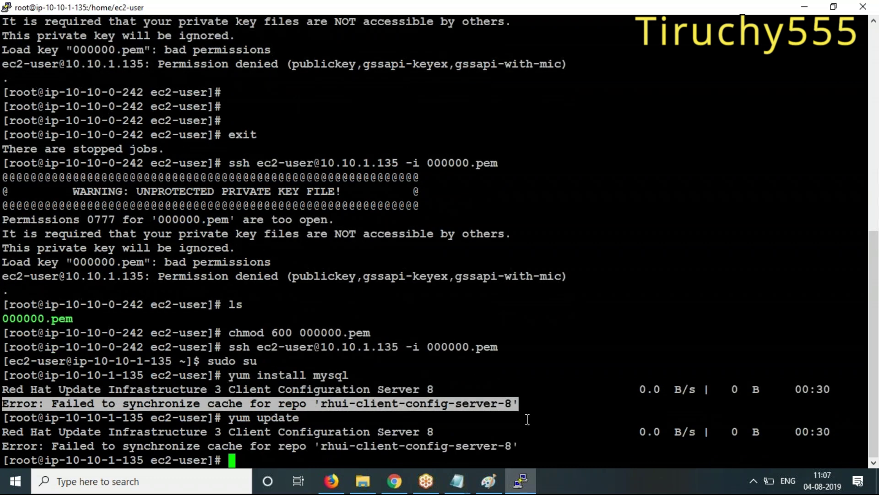
pyautogui.moveTo(8, 448); pyautogui.dragTo(533, 445)
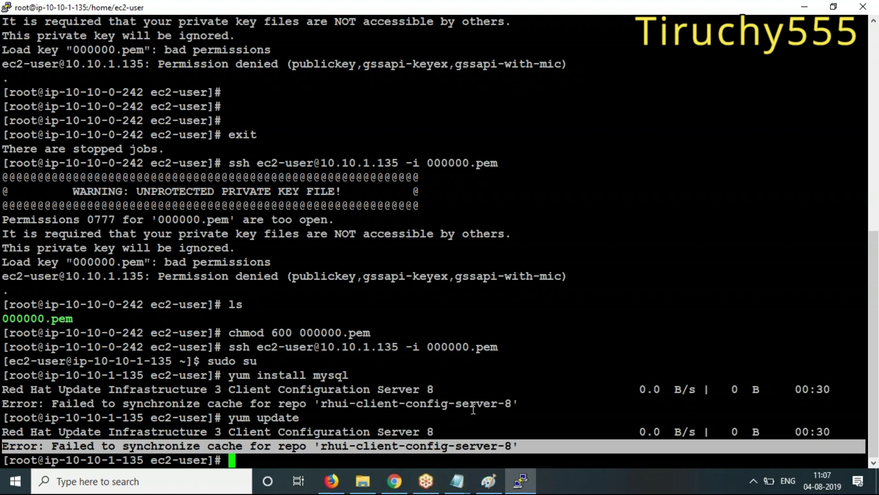
# Switch to Notepad and add the line "NAT Instance" below the ssh command in the notes.
pyautogui.click(804, 7)
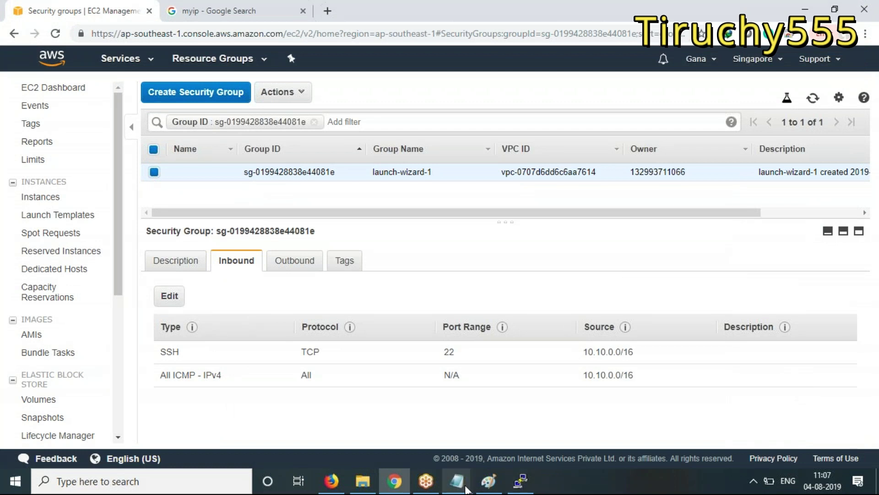
pyautogui.moveTo(457, 480)
pyautogui.click(388, 428)
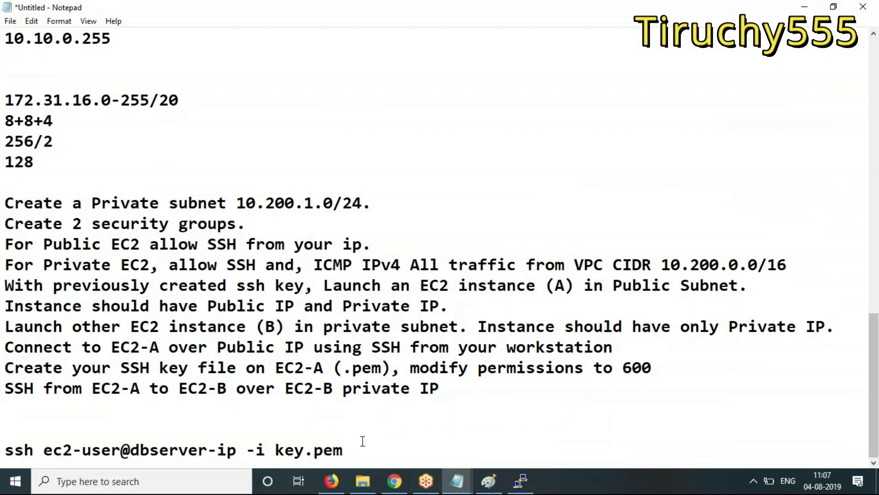
pyautogui.press('Return')
pyautogui.press('Return')
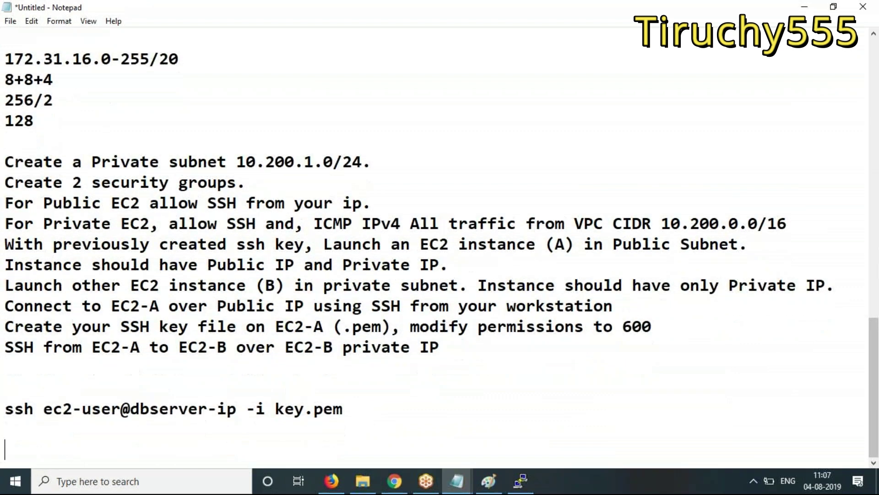
pyautogui.write('NAT Instance')
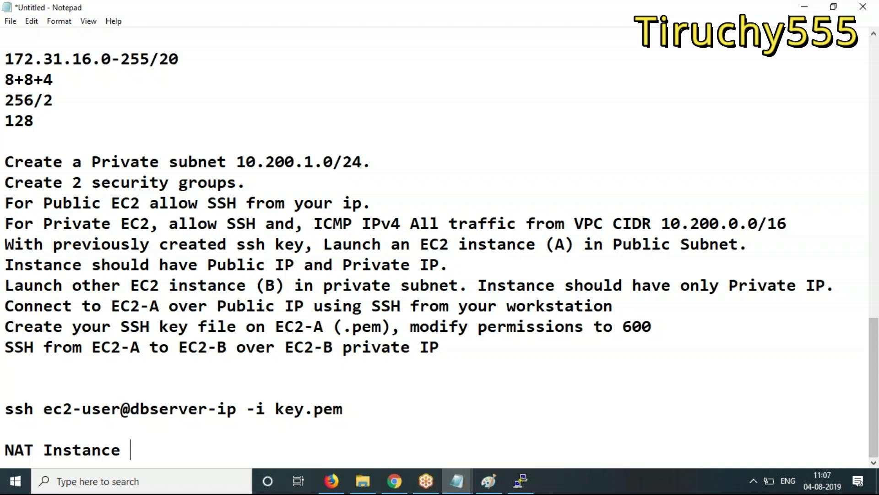
# Switch to the VPC diagram in Paint, finish the NAT text box and select the Line tool.
pyautogui.click(804, 7)
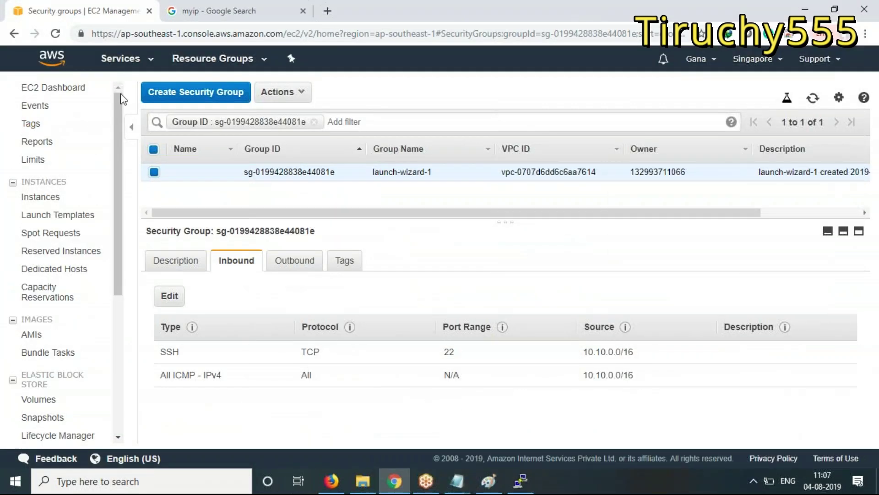
pyautogui.click(120, 61)
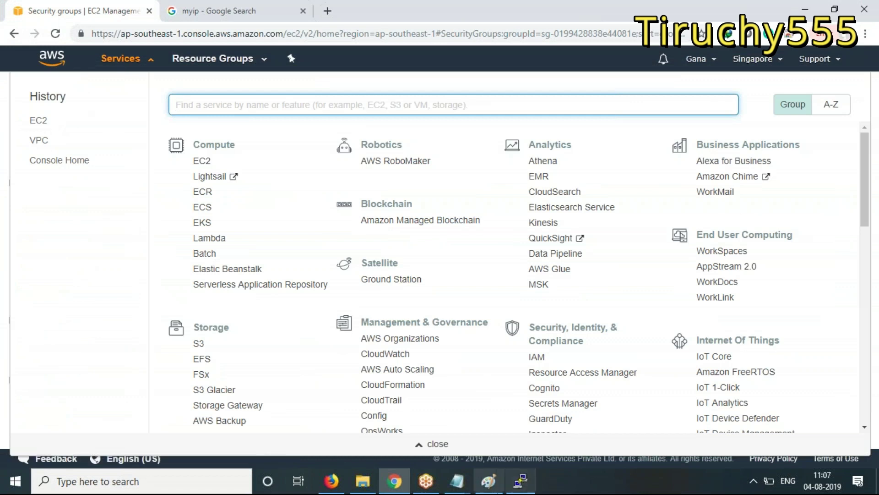
pyautogui.click(489, 481)
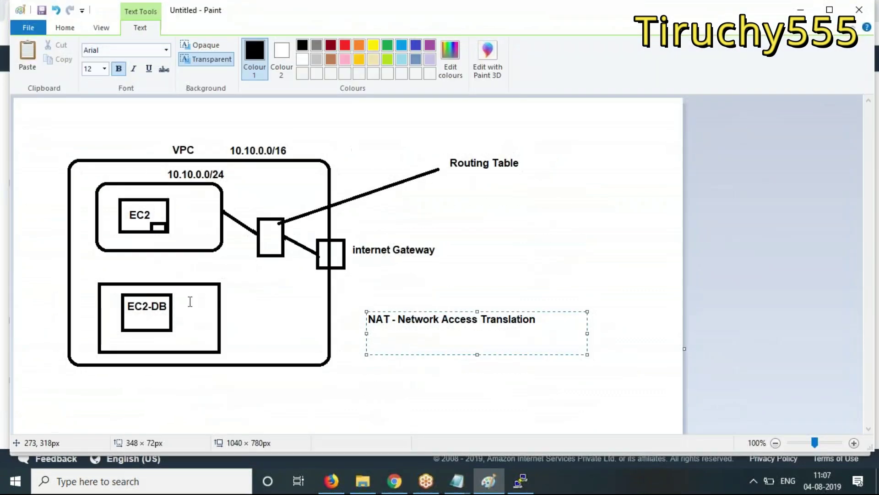
pyautogui.click(64, 29)
pyautogui.click(255, 45)
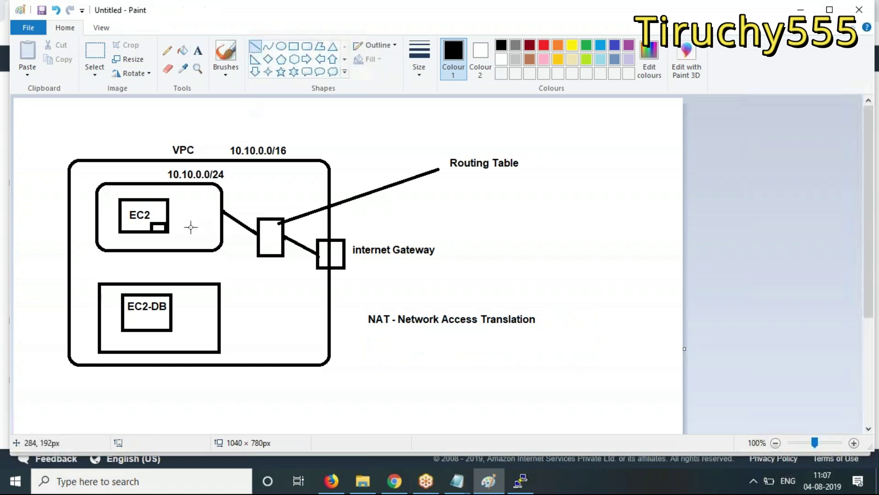
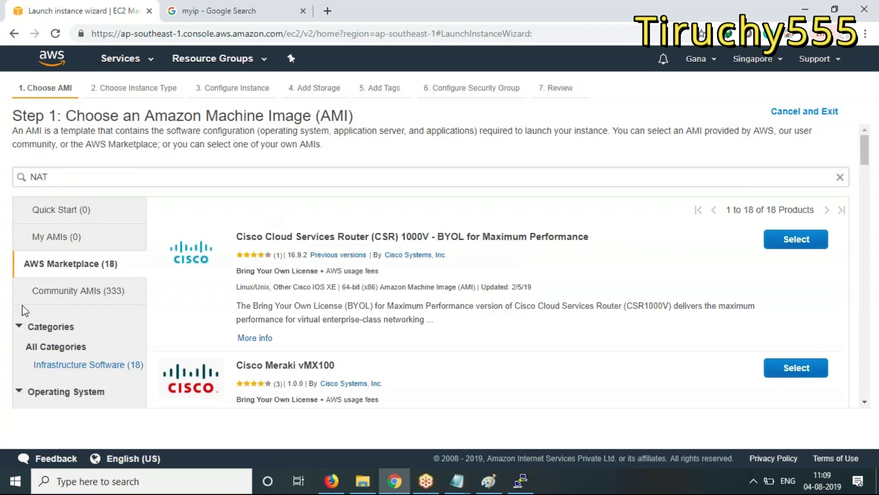
# Check My AMIs and the AWS Marketplace for images matching NAT.
pyautogui.click(62, 237)
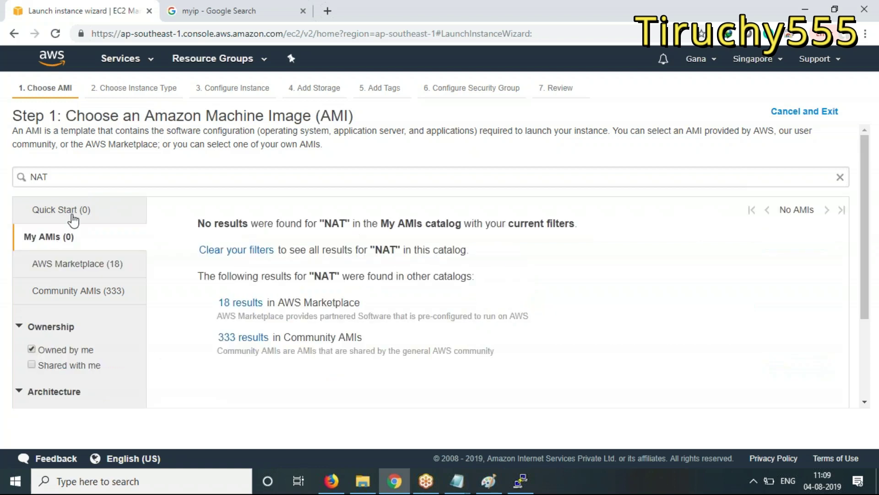
pyautogui.click(62, 178)
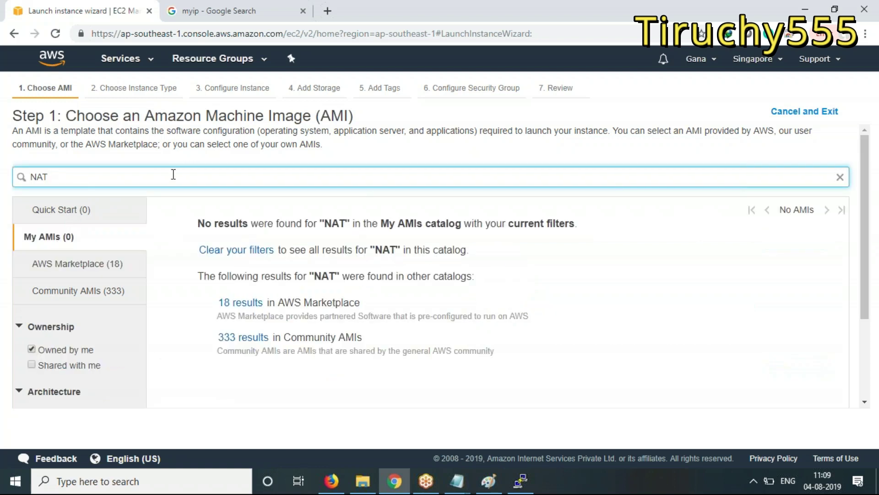
pyautogui.click(244, 303)
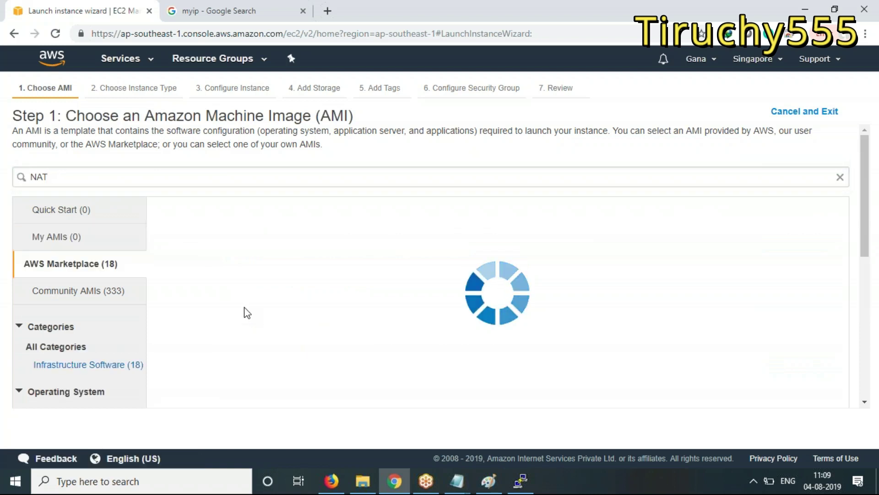
pyautogui.scroll(-8, 457, 359)
pyautogui.scroll(10, 458, 364)
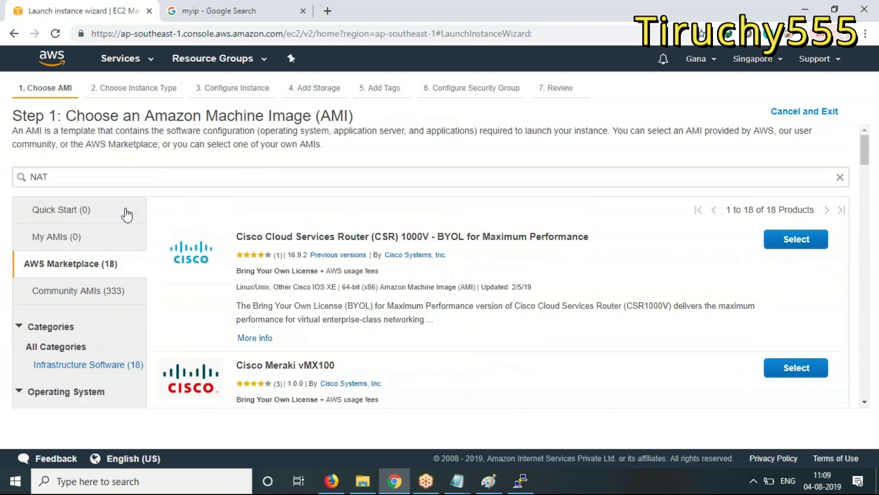
# Choose the community AMI amzn-ami-vpc-nat-hvm-2017.09.1-testlongids.20180307-x86_64-ebs and continue to the instance details with the t2.micro type.
pyautogui.click(92, 293)
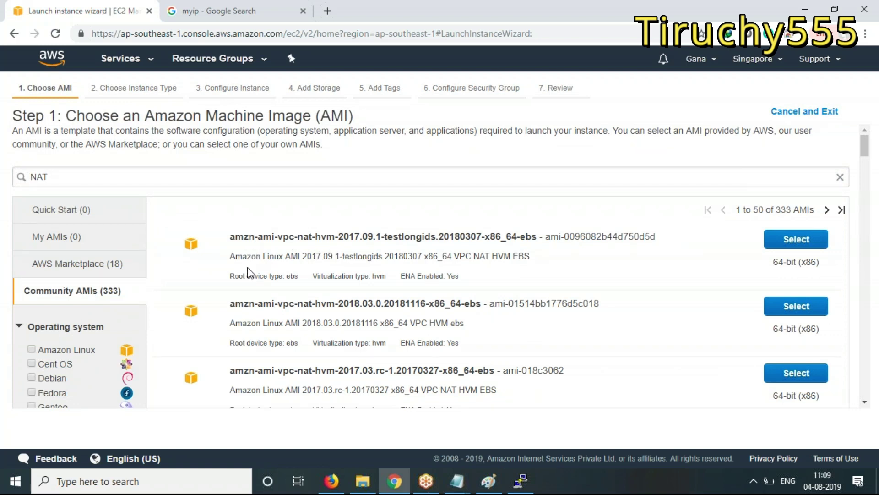
pyautogui.scroll(-10, 415, 277)
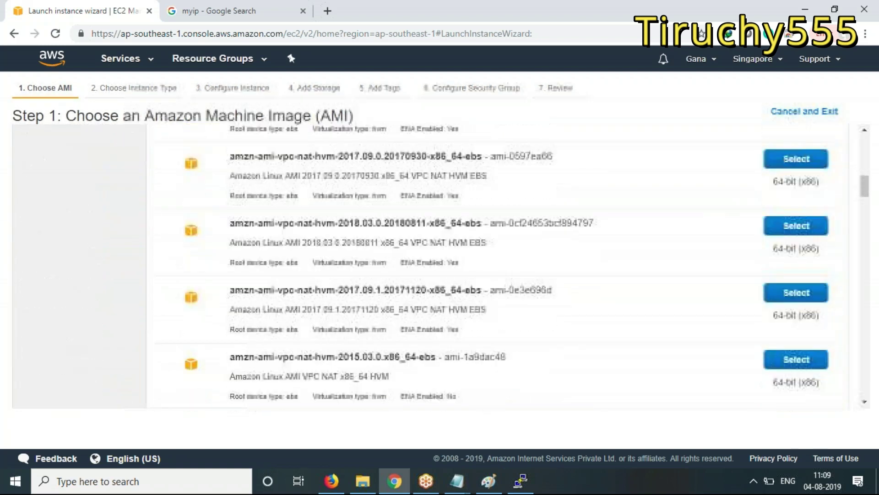
pyautogui.scroll(10, 413, 276)
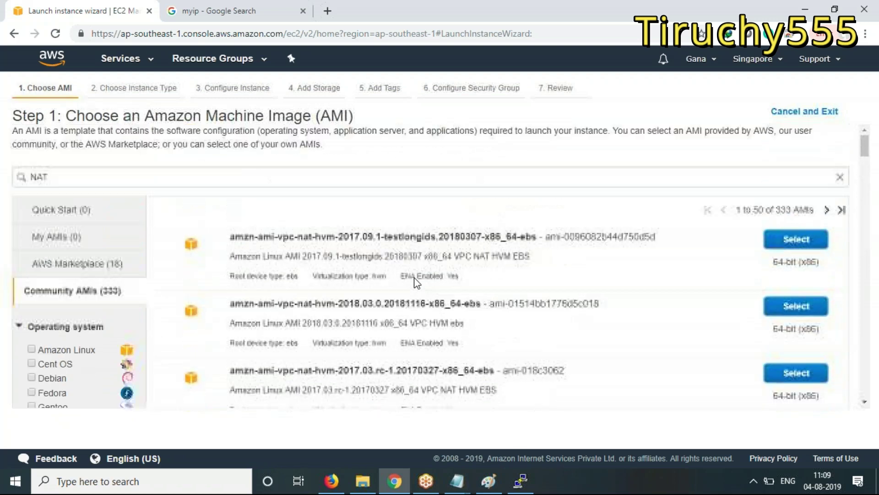
pyautogui.click(801, 240)
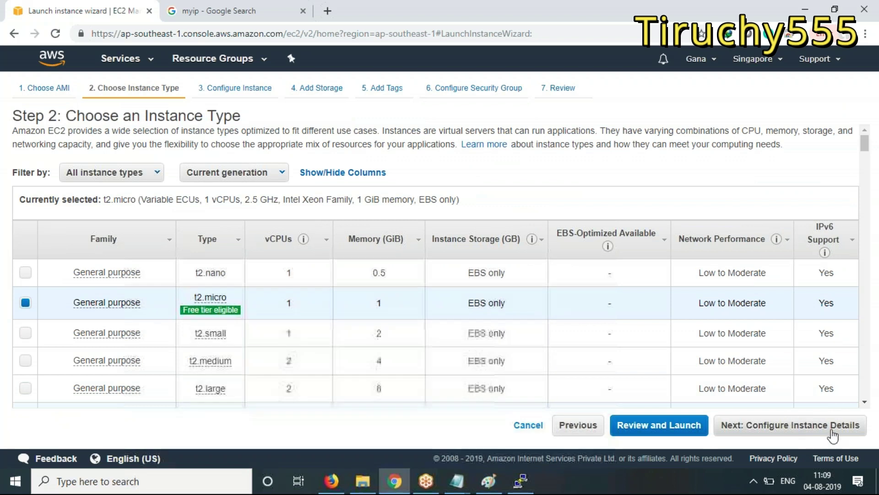
pyautogui.click(832, 431)
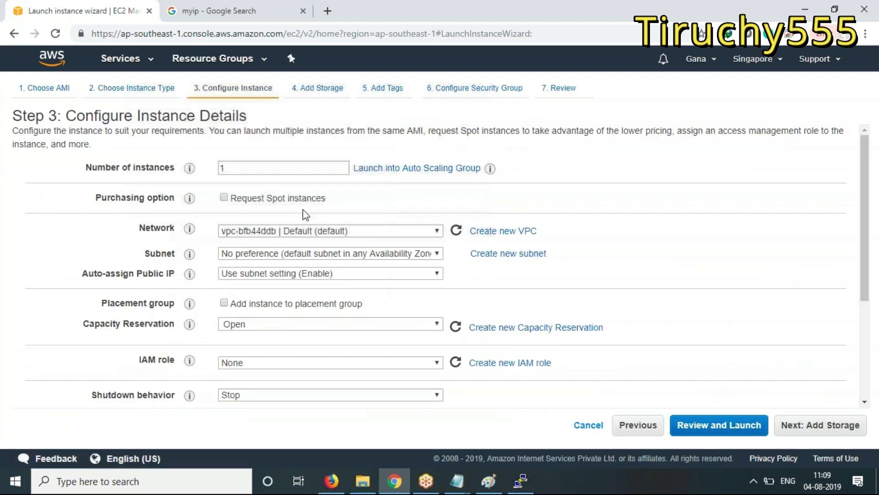
# Place the instance in myVPC on the myVPC-PubSubnet subnet, enable auto-assigned public IP and continue to storage.
pyautogui.click(343, 231)
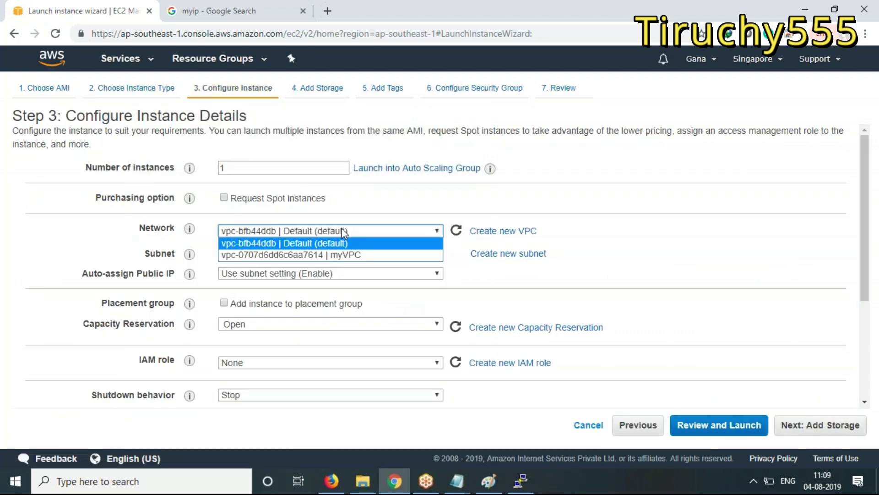
pyautogui.click(335, 262)
pyautogui.click(394, 254)
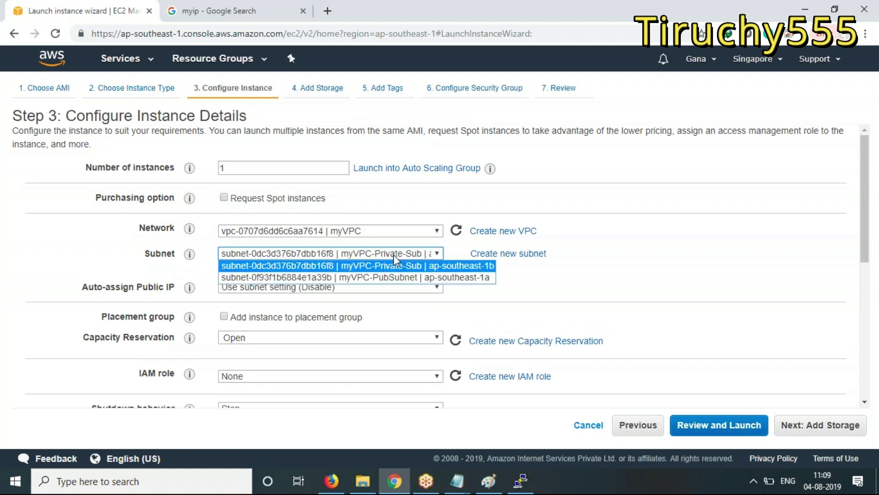
pyautogui.click(397, 277)
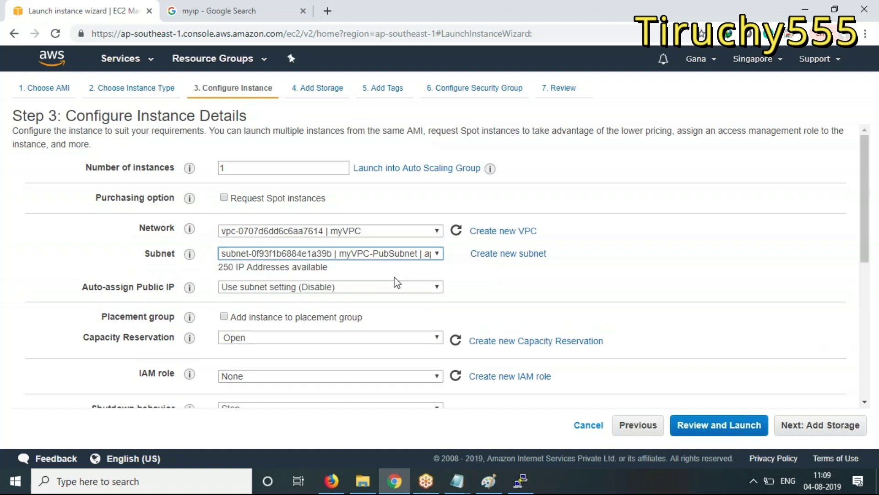
pyautogui.click(311, 287)
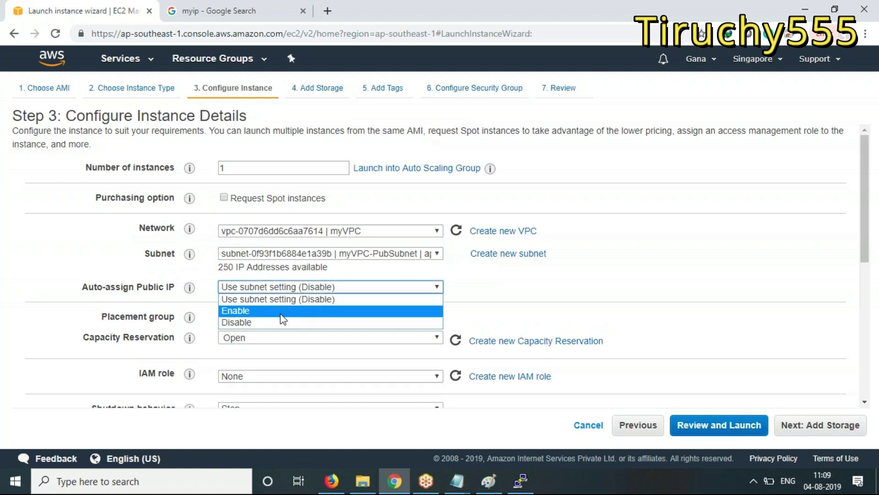
pyautogui.click(281, 313)
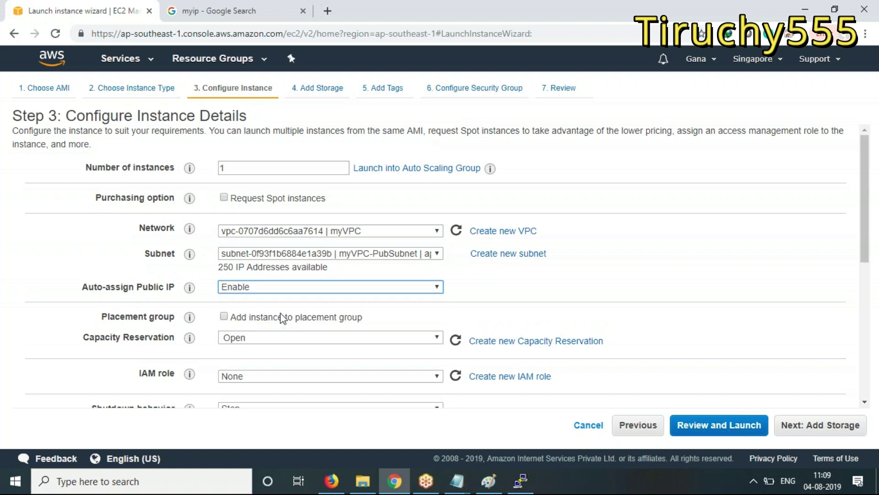
pyautogui.click(835, 428)
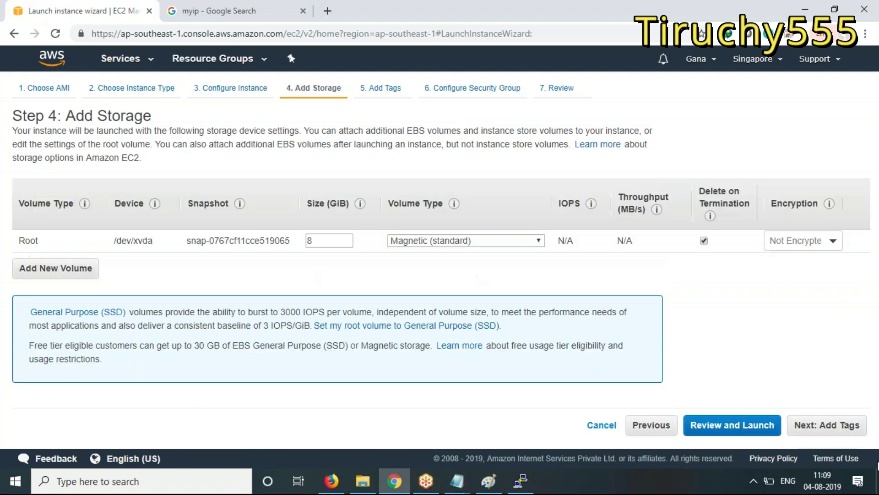
# Continue past storage, tag the instance with key name and value Nat, and proceed to the security group configuration.
pyautogui.click(827, 425)
pyautogui.click(35, 291)
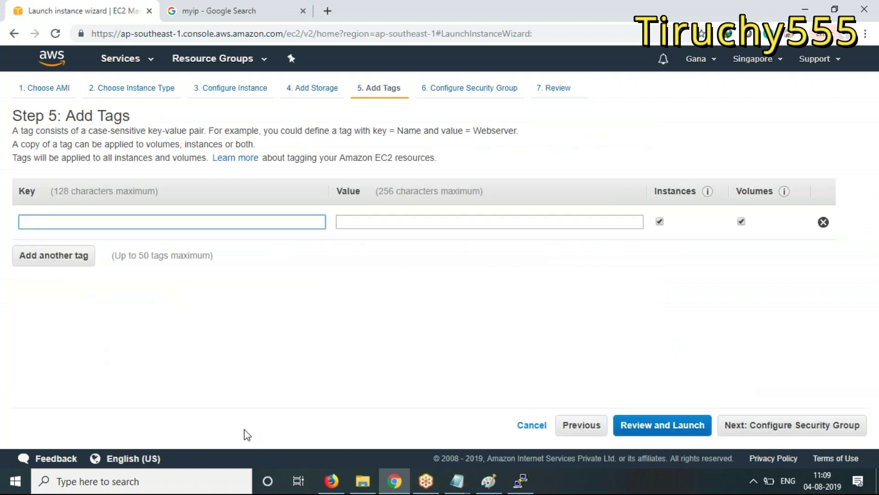
pyautogui.write('name')
pyautogui.press('Tab')
pyautogui.write('Nat insta')
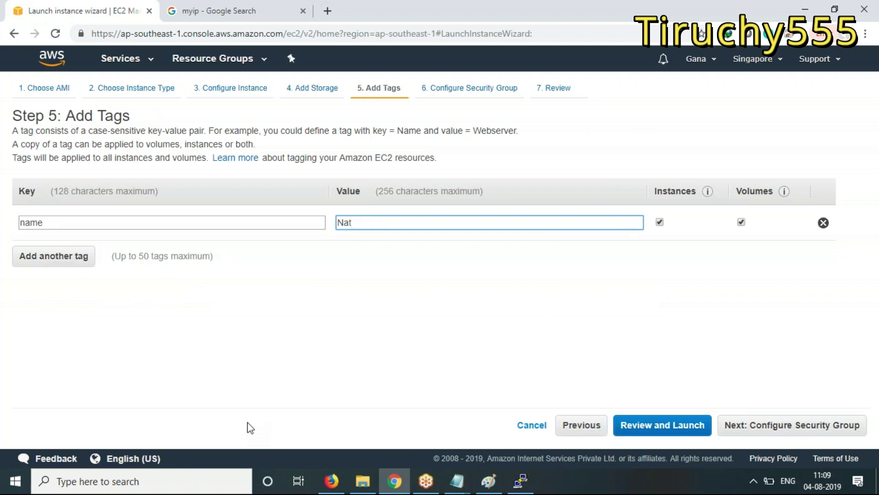
pyautogui.hotkey('ctrl', 'a')
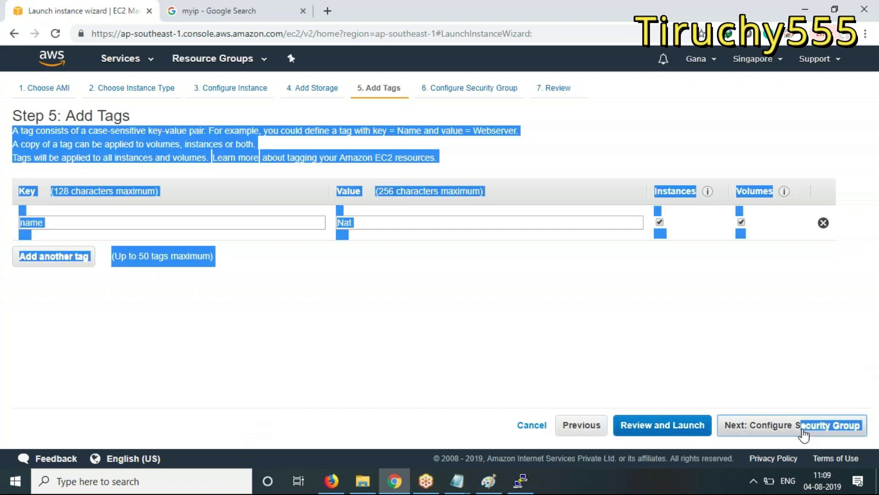
pyautogui.click(803, 431)
# Assign the existing security group myVPC-linuxSG and accept General Purpose (SSD) as the default boot volume for all launches.
pyautogui.click(810, 323)
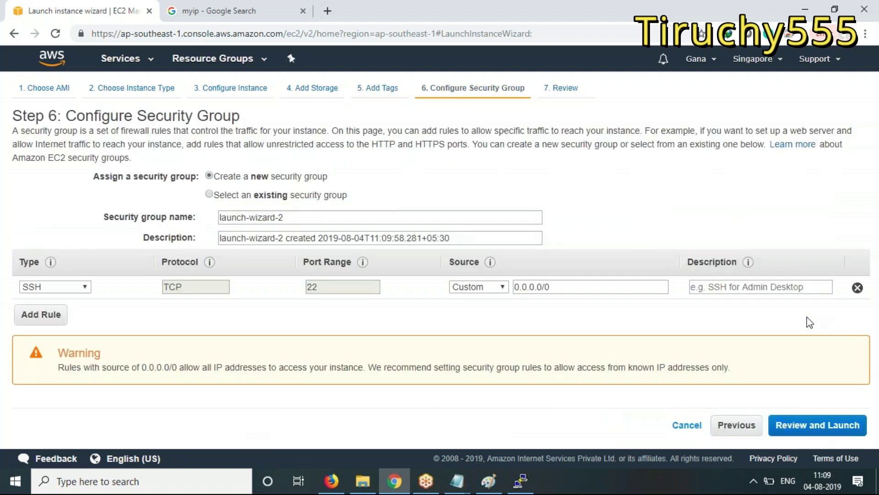
pyautogui.click(284, 200)
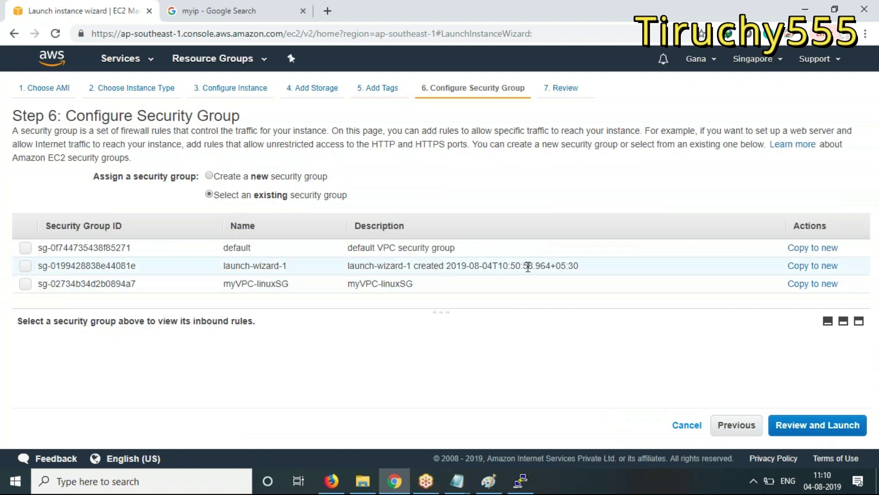
pyautogui.click(401, 286)
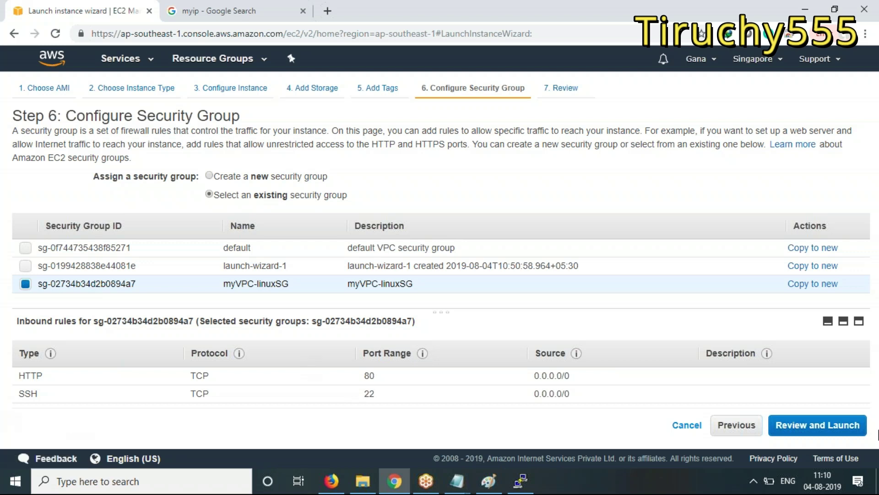
pyautogui.click(842, 425)
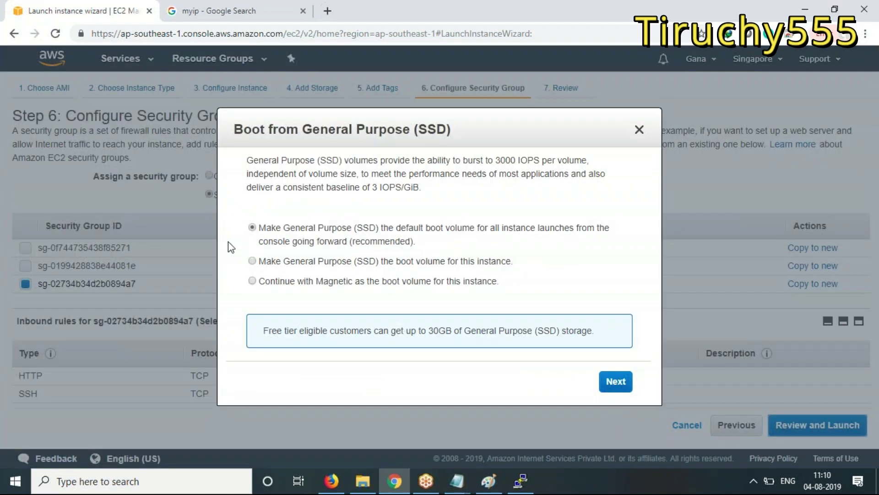
pyautogui.click(616, 382)
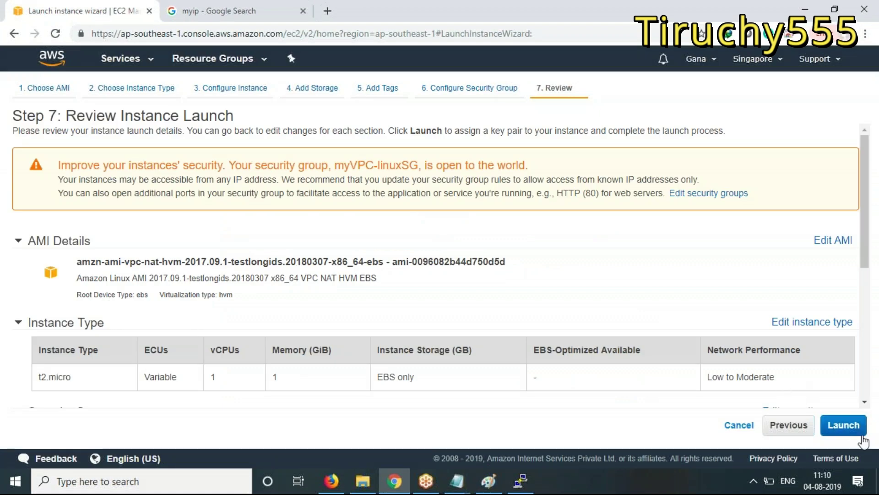
# Launch the NAT instance with the preselected key pair and open the instances list.
pyautogui.click(843, 424)
pyautogui.click(261, 321)
pyautogui.click(594, 375)
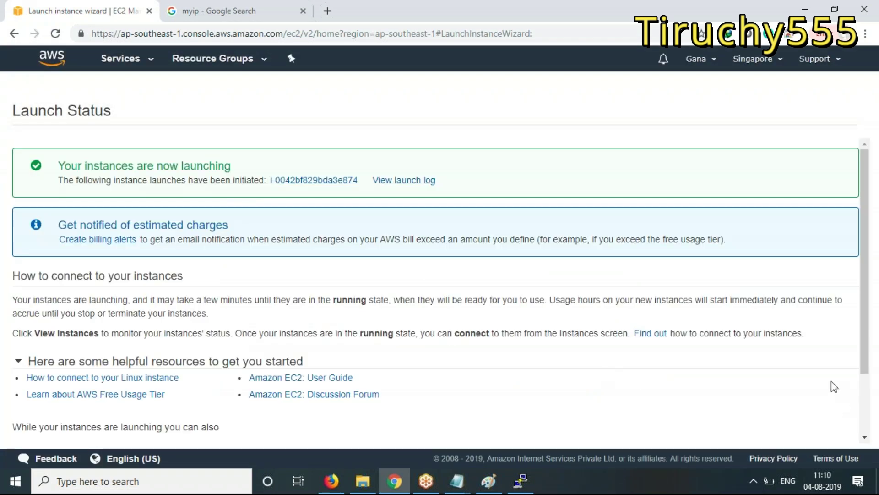
pyautogui.scroll(-2, 834, 387)
pyautogui.click(819, 436)
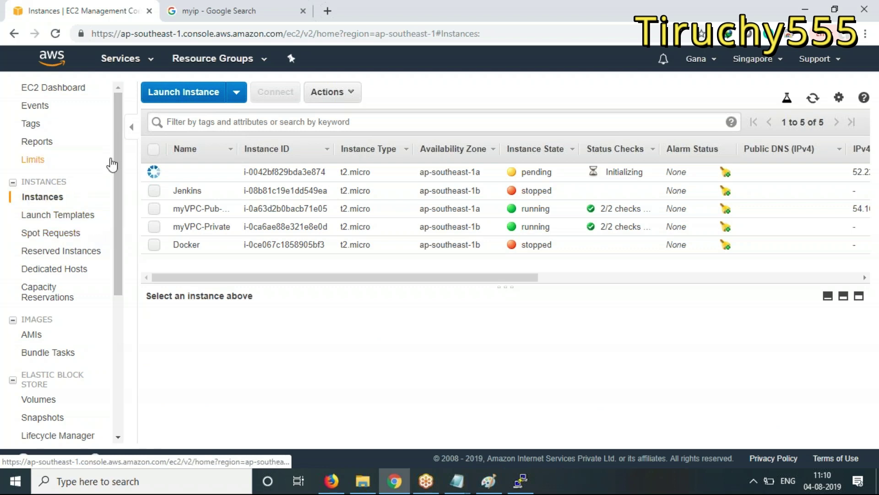
# Open the VPC console, check the subnets and go to the route tables.
pyautogui.click(124, 64)
pyautogui.click(37, 141)
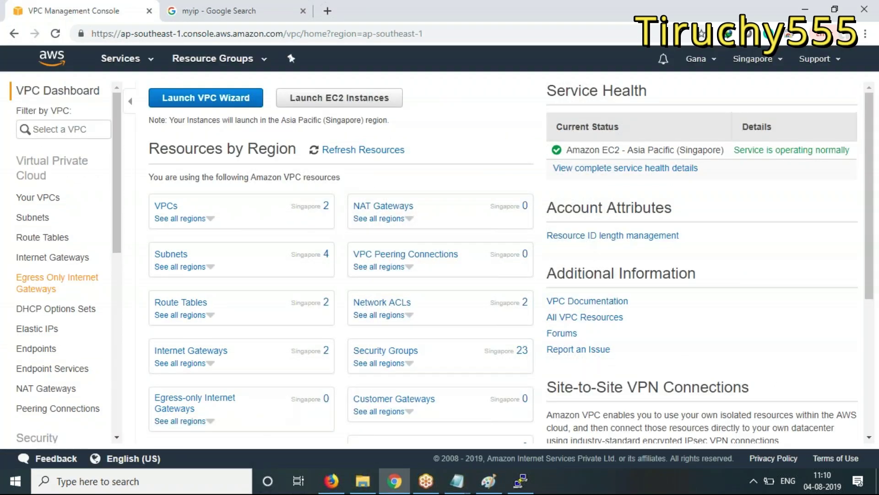
pyautogui.click(171, 255)
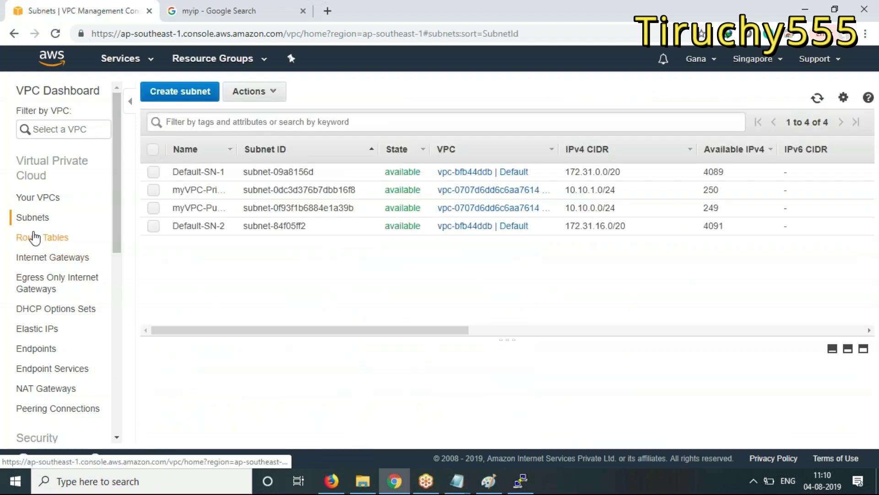
pyautogui.click(52, 238)
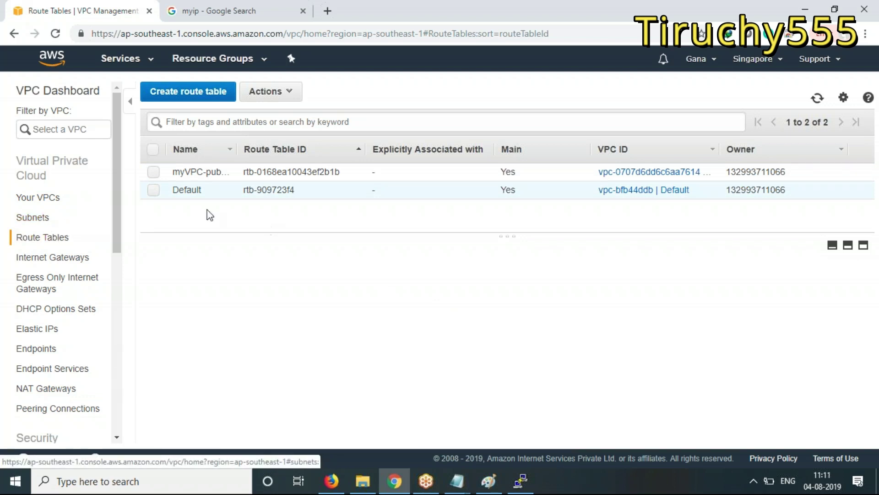
# Create a route table named Private-Route in myVPC and return to the route table list.
pyautogui.click(196, 94)
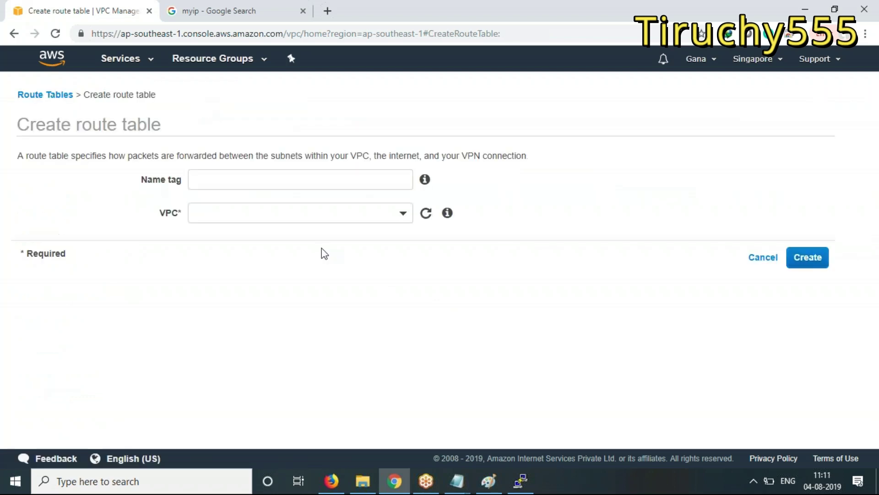
pyautogui.click(216, 181)
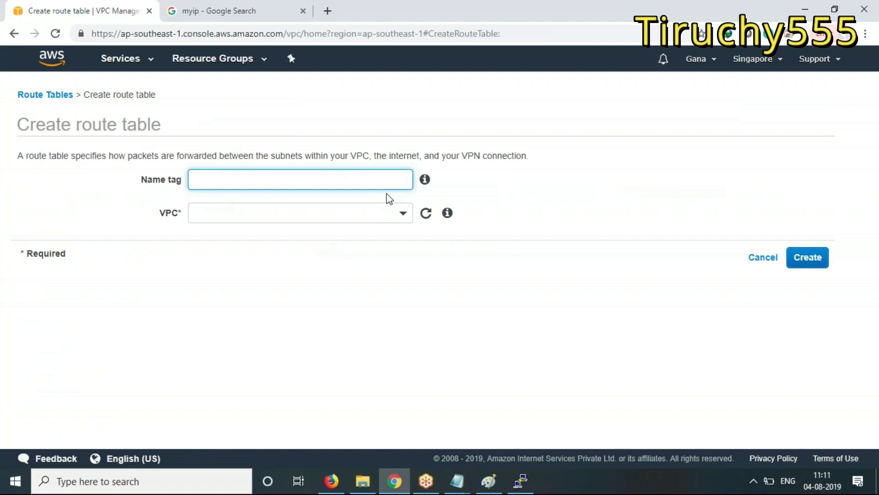
pyautogui.write('Rou')
pyautogui.press('BackSpace')
pyautogui.write('Private R')
pyautogui.click(402, 217)
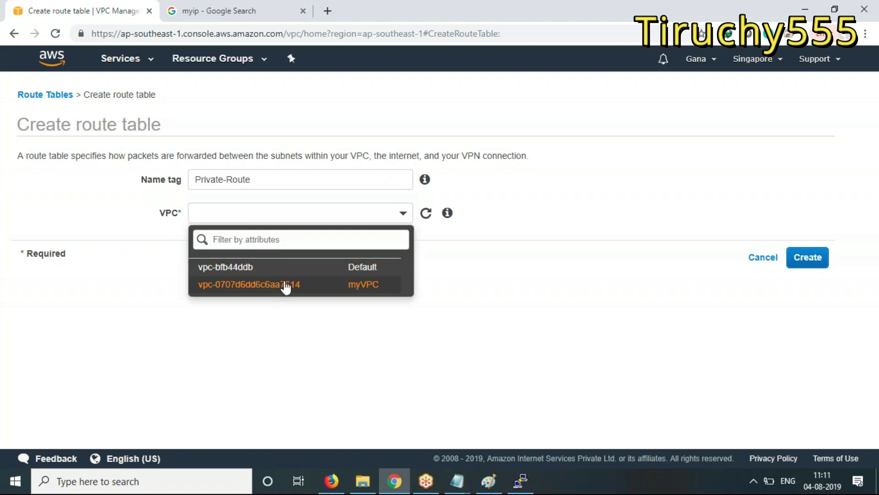
pyautogui.click(286, 287)
pyautogui.click(806, 258)
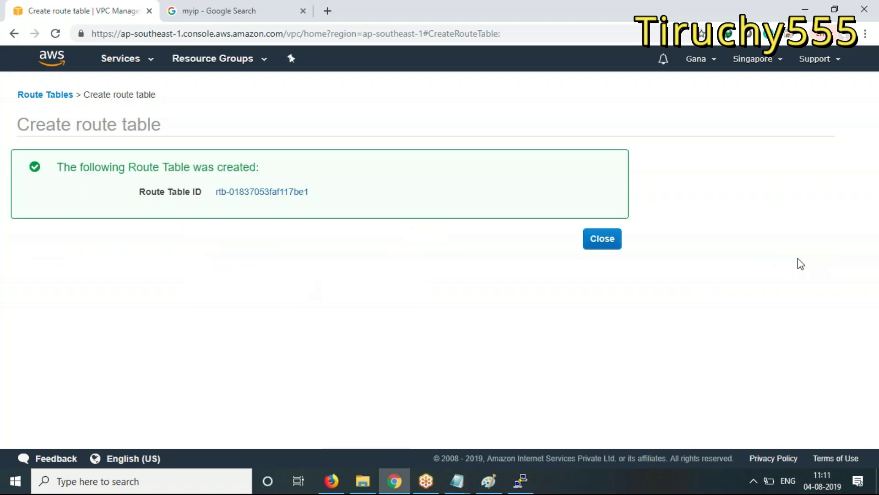
pyautogui.click(603, 240)
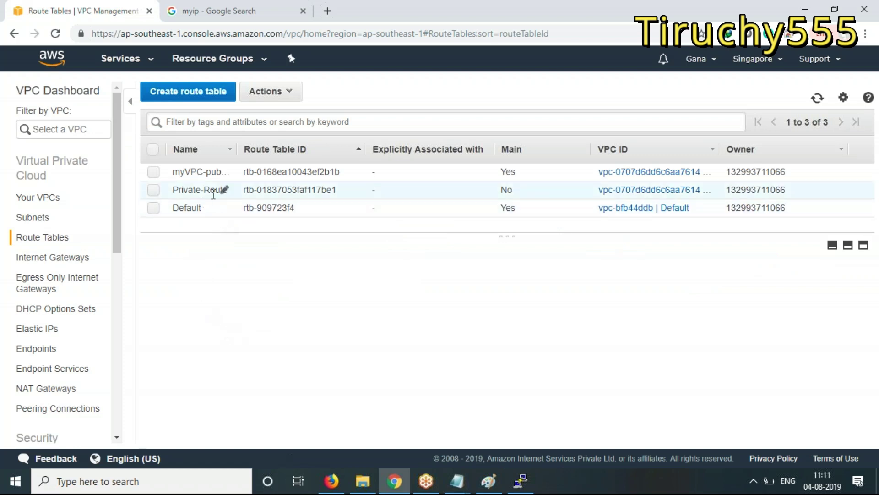
# Examine the route table associated with the public subnet of myVPC, 10.10.0.0/24.
pyautogui.click(32, 220)
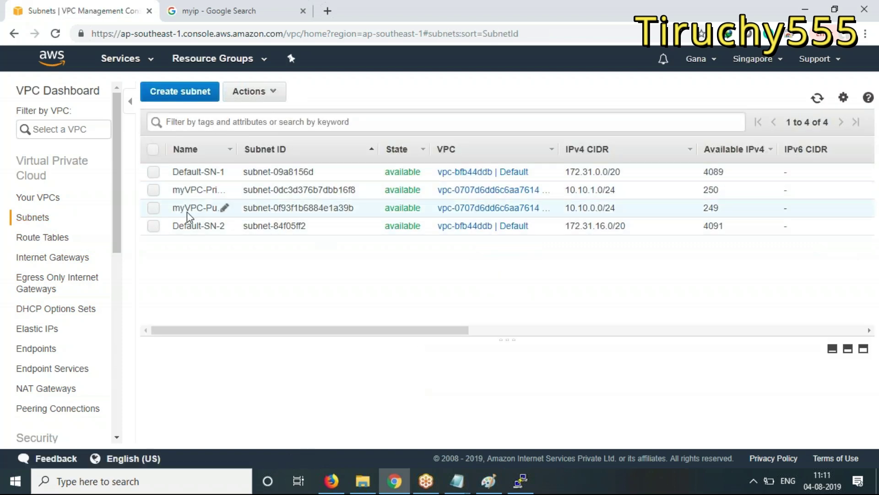
pyautogui.click(154, 208)
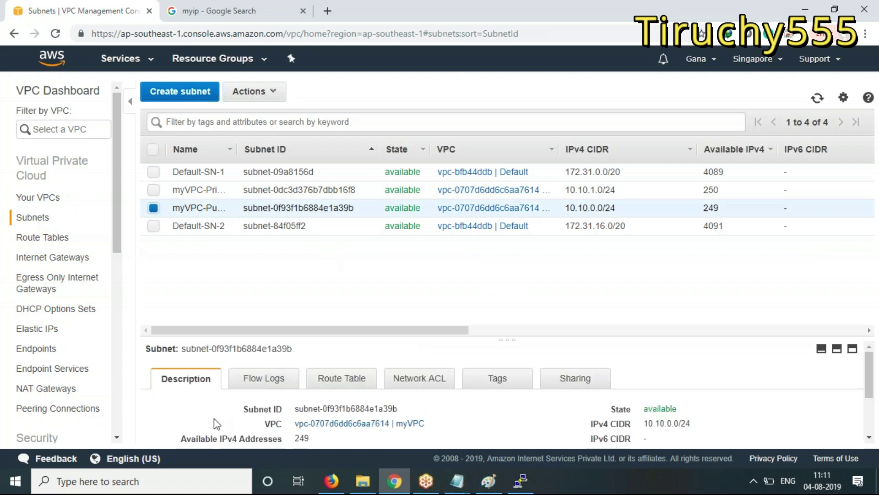
pyautogui.moveTo(368, 340); pyautogui.dragTo(375, 300)
pyautogui.click(346, 302)
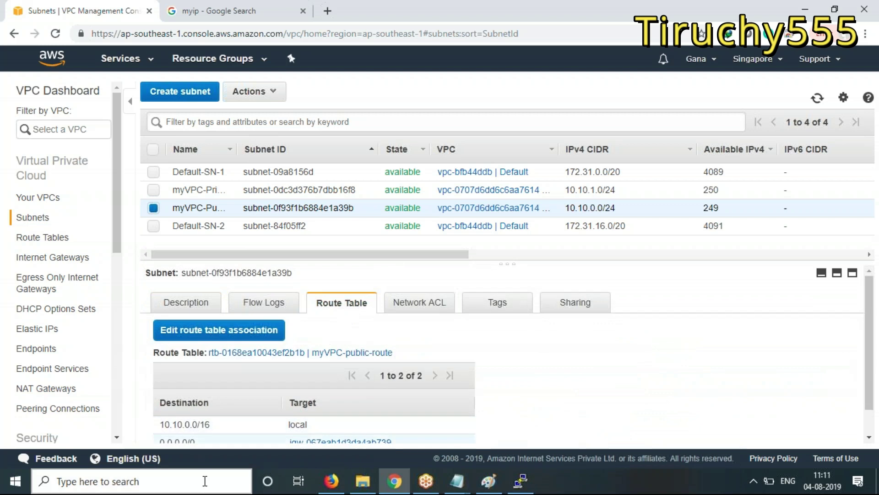
pyautogui.scroll(-1, 401, 417)
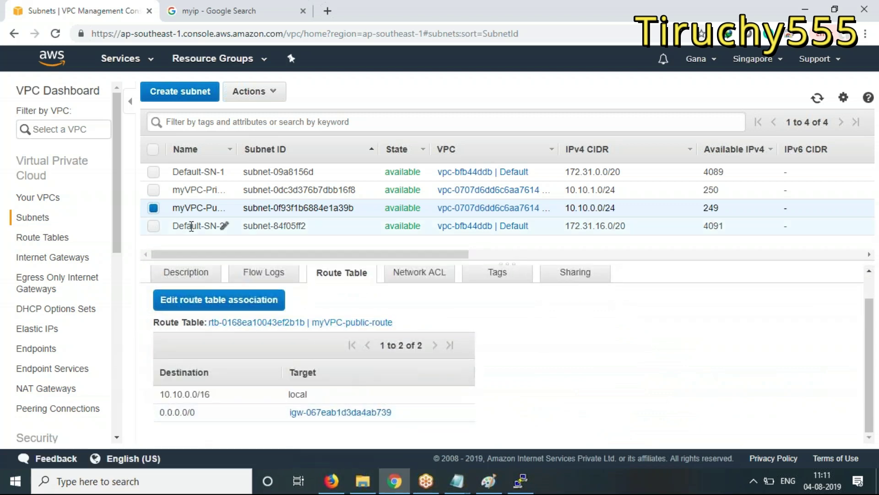
# Examine the private subnet's route table association and the internet gateway its default route targets.
pyautogui.click(153, 190)
pyautogui.scroll(-1, 397, 408)
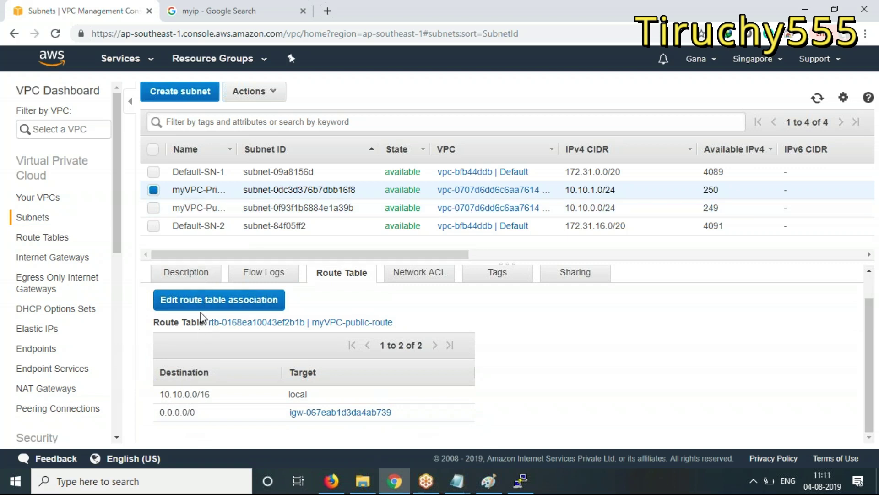
pyautogui.click(224, 301)
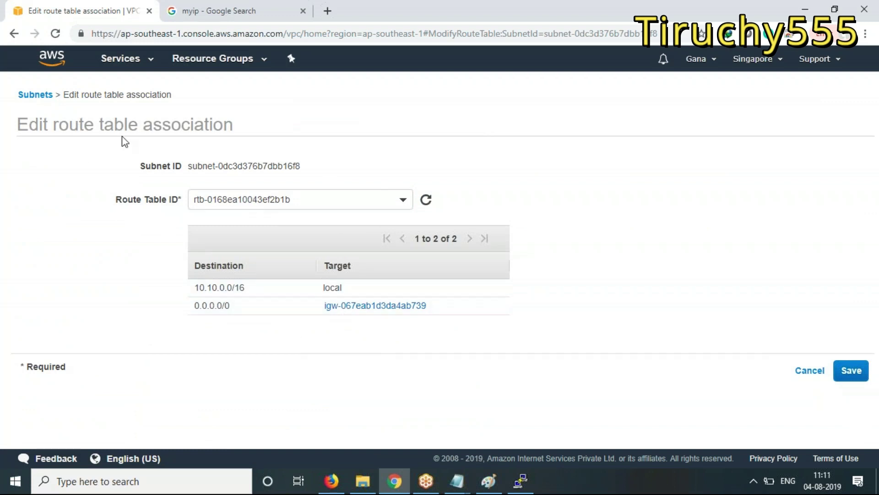
pyautogui.click(14, 33)
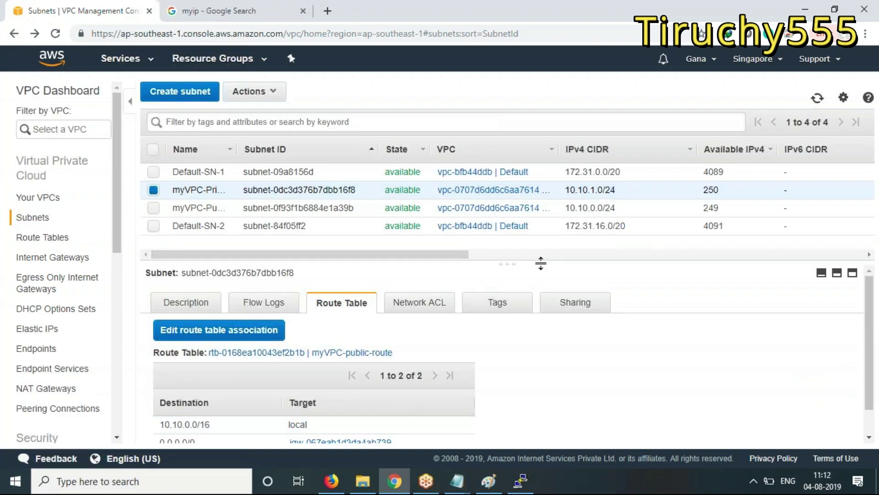
pyautogui.moveTo(541, 263); pyautogui.dragTo(549, 233)
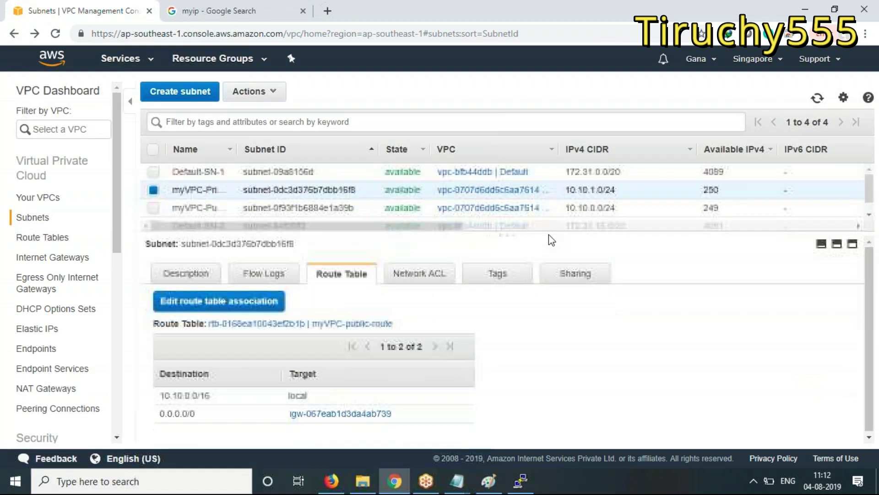
pyautogui.click(238, 307)
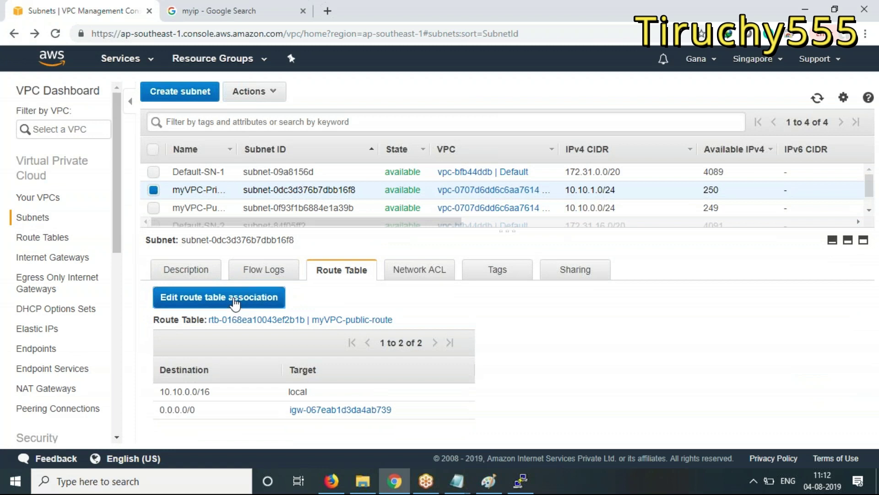
pyautogui.click(413, 306)
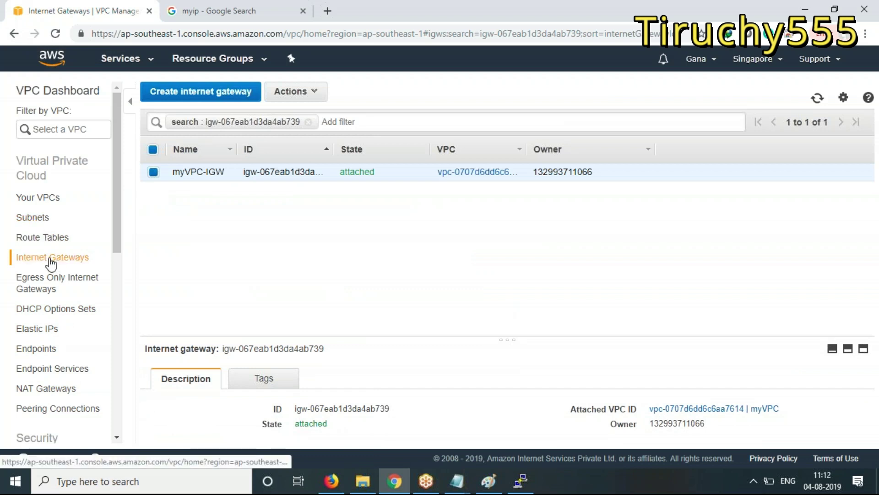
pyautogui.click(53, 244)
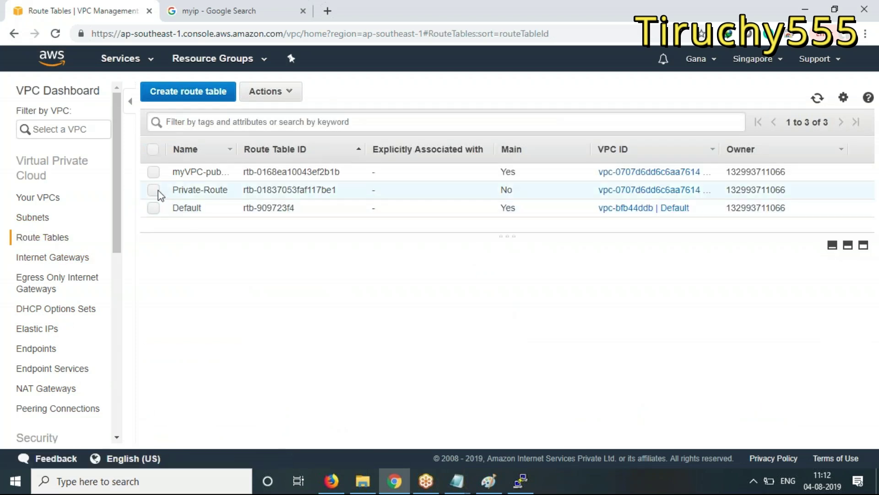
pyautogui.click(154, 190)
pyautogui.click(265, 276)
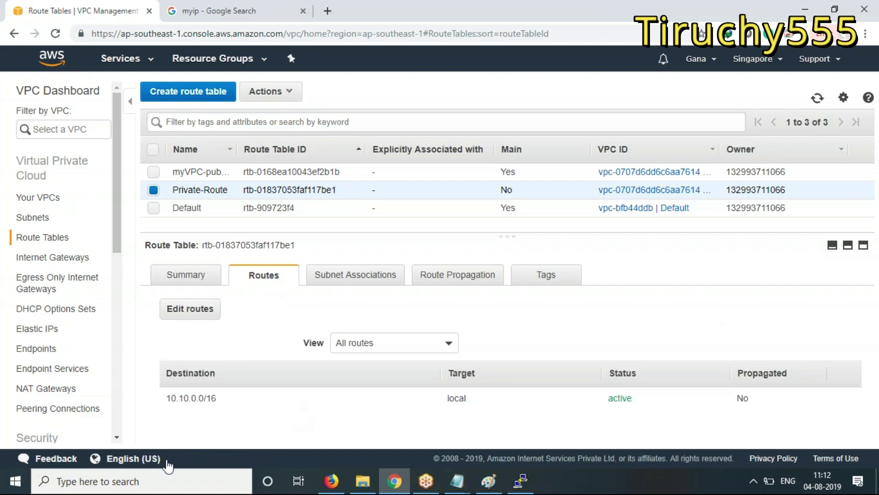
pyautogui.click(190, 310)
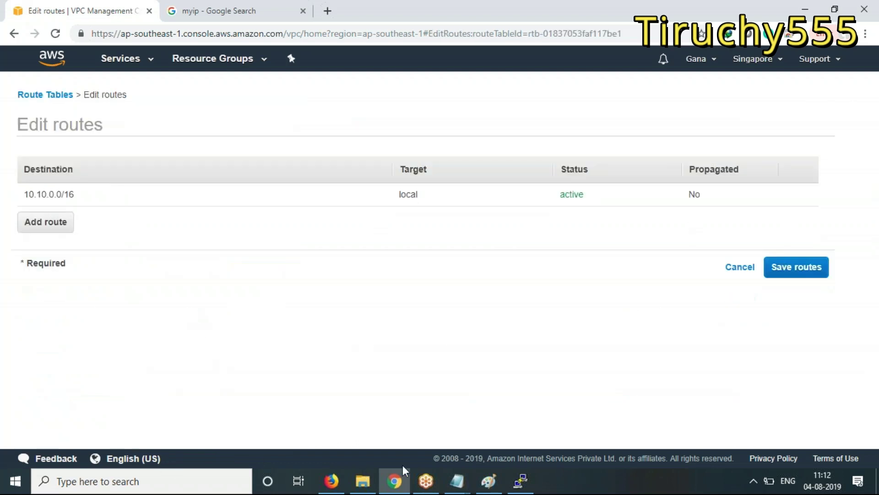
pyautogui.click(24, 227)
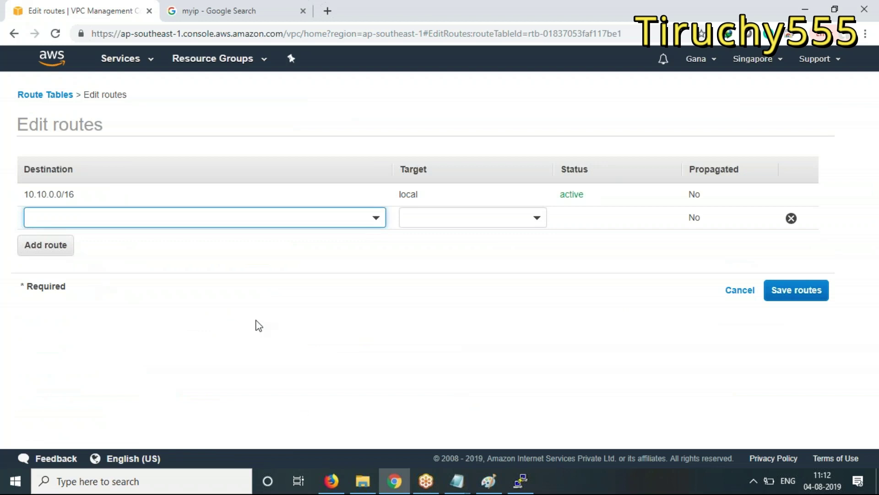
pyautogui.write('0.0.0.')
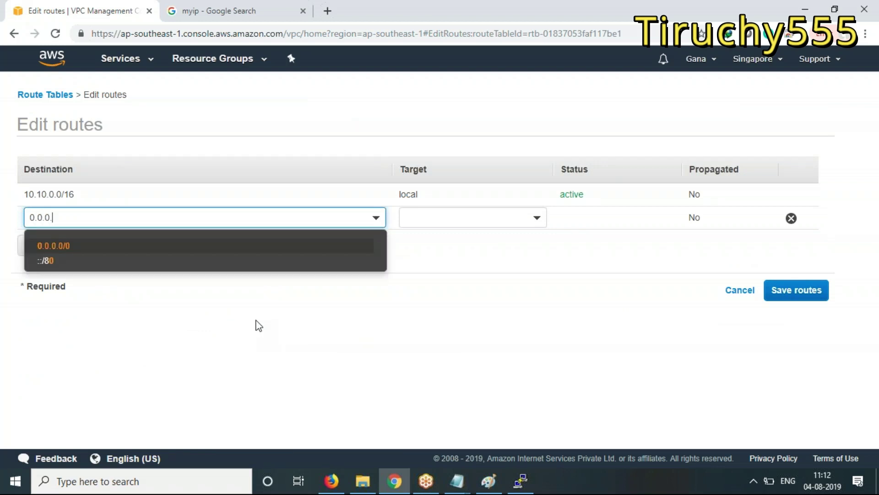
pyautogui.write('0')
pyautogui.click(73, 254)
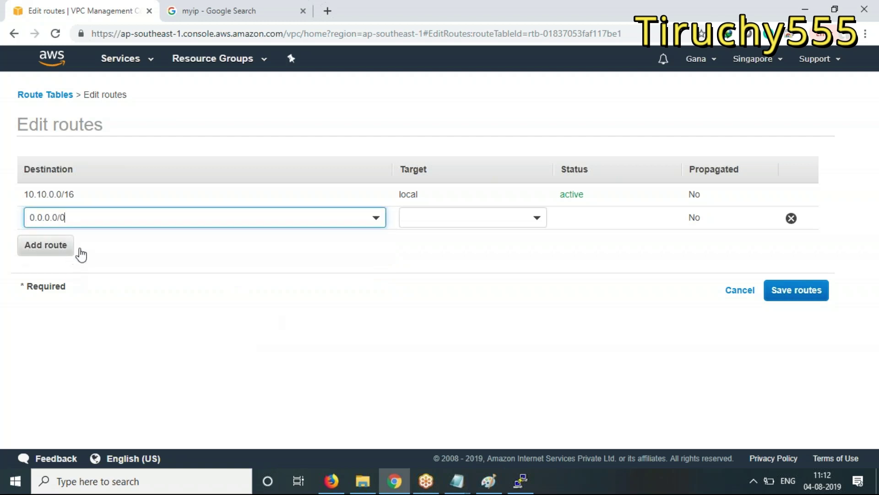
pyautogui.click(520, 216)
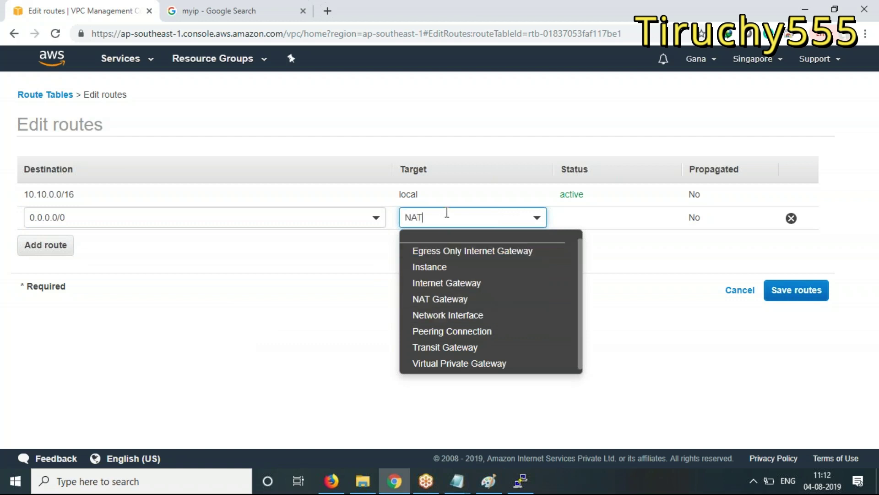
pyautogui.write('NAT in')
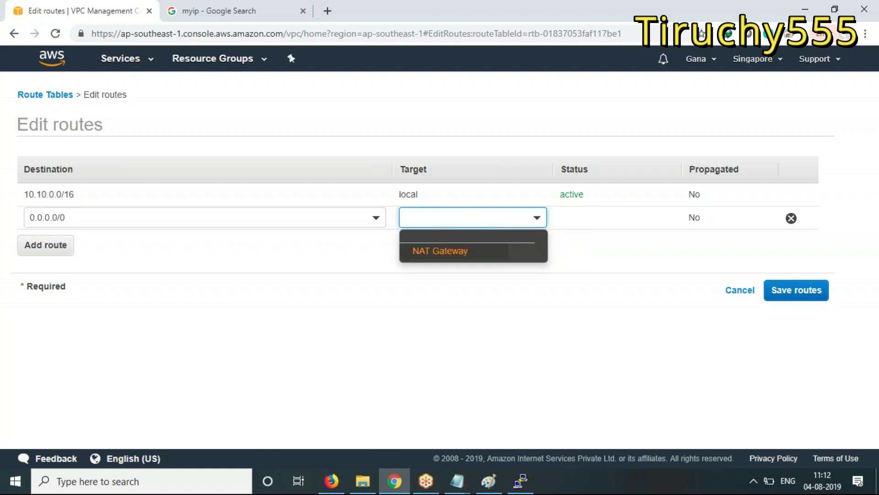
pyautogui.click(440, 266)
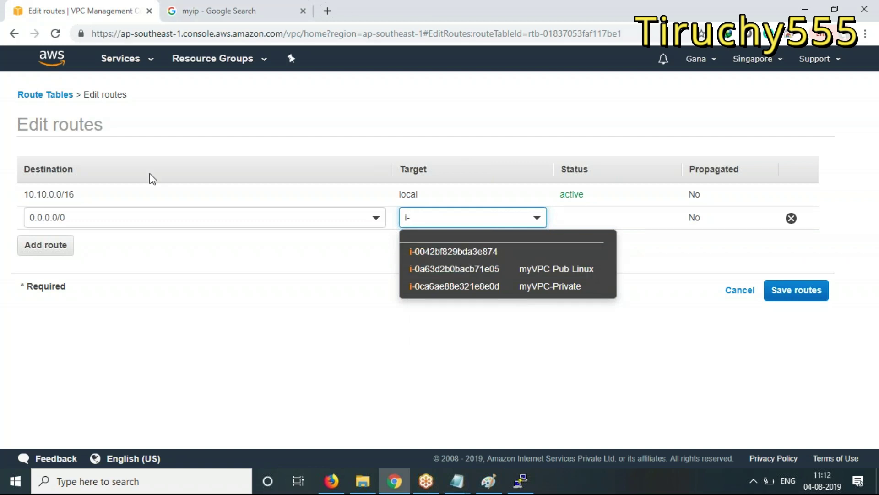
# Switch to the EC2 console and name the unnamed running instance NAT-Instance.
pyautogui.click(119, 59)
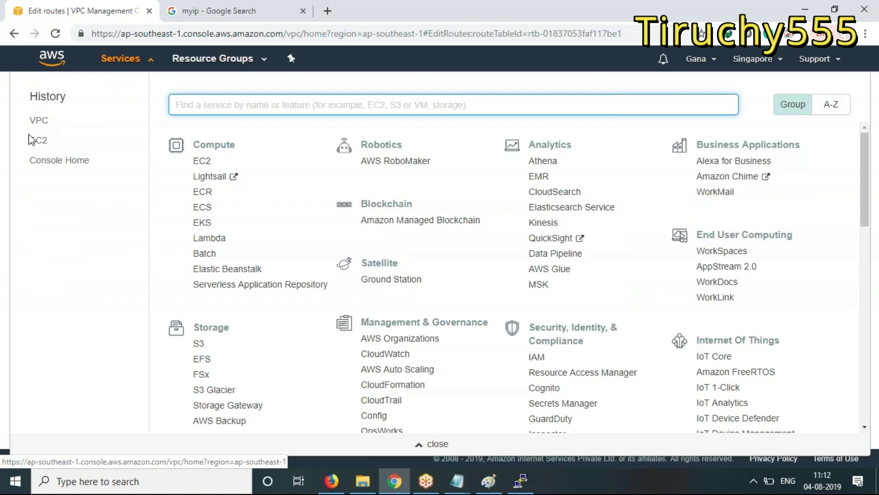
pyautogui.click(39, 142)
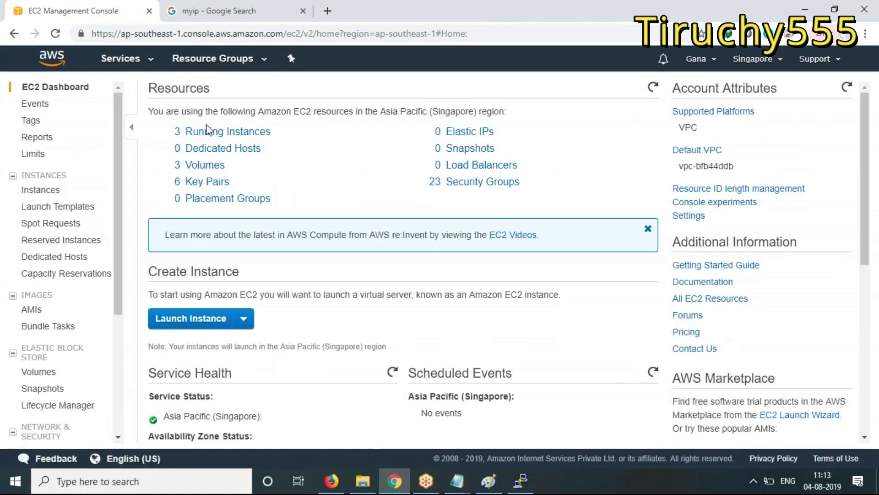
pyautogui.click(210, 132)
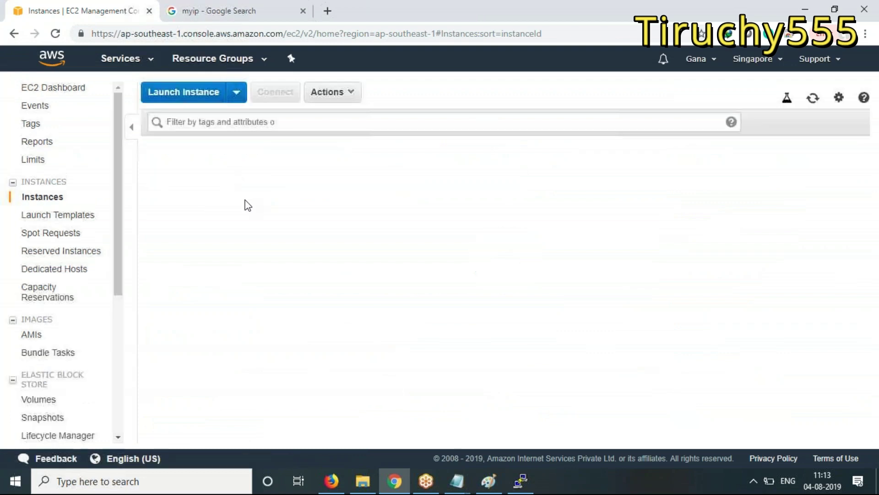
pyautogui.click(229, 173)
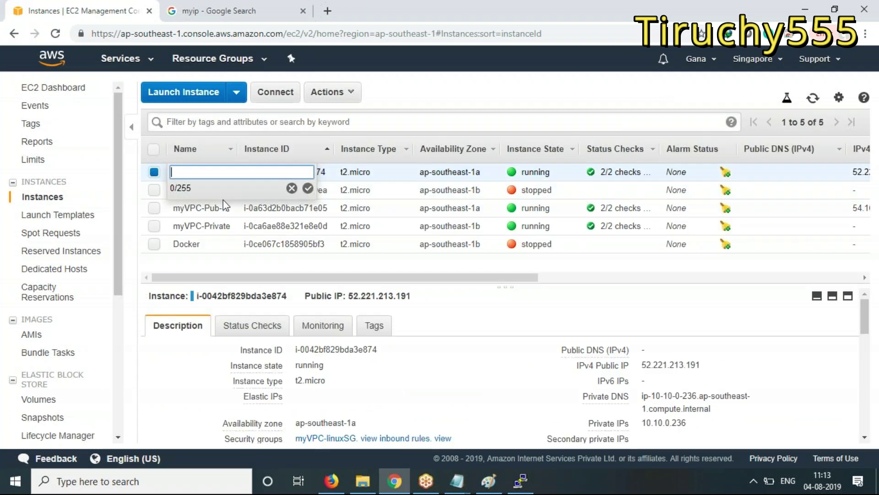
pyautogui.write('NAT')
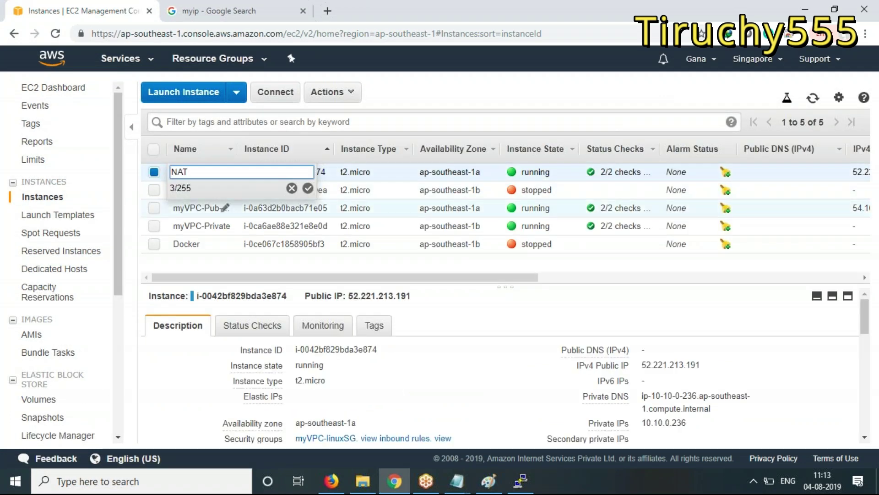
pyautogui.write('-Instance')
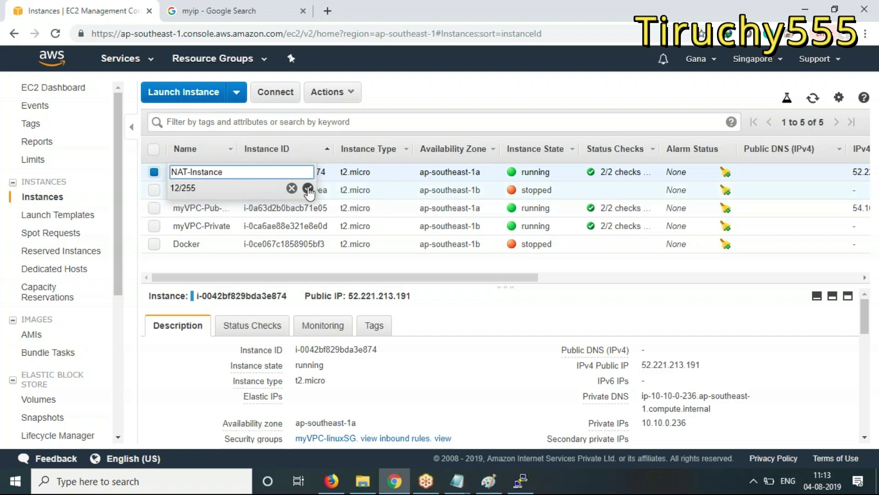
pyautogui.click(308, 188)
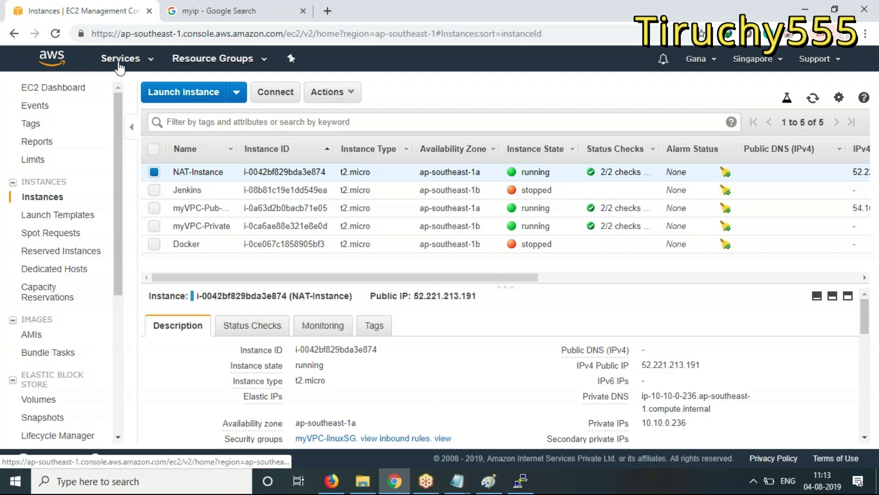
# Return to the VPC console's route tables and open the routes of Private-Route for editing.
pyautogui.click(120, 59)
pyautogui.click(38, 141)
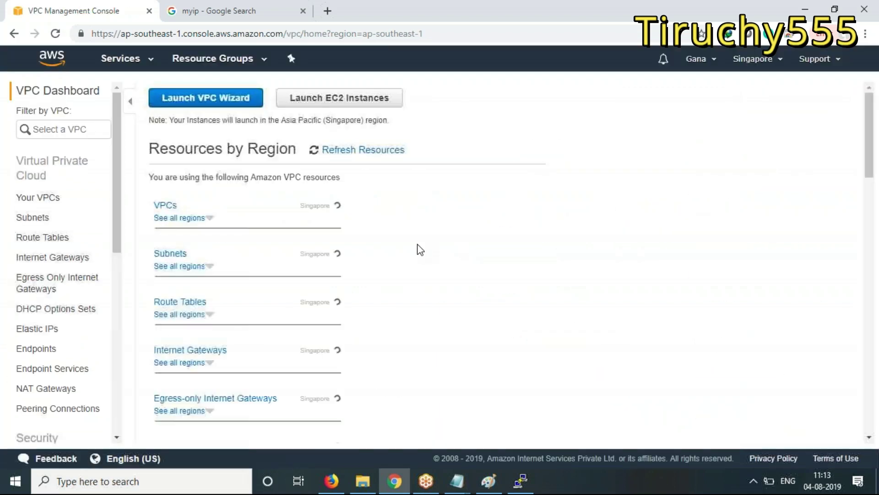
pyautogui.click(167, 207)
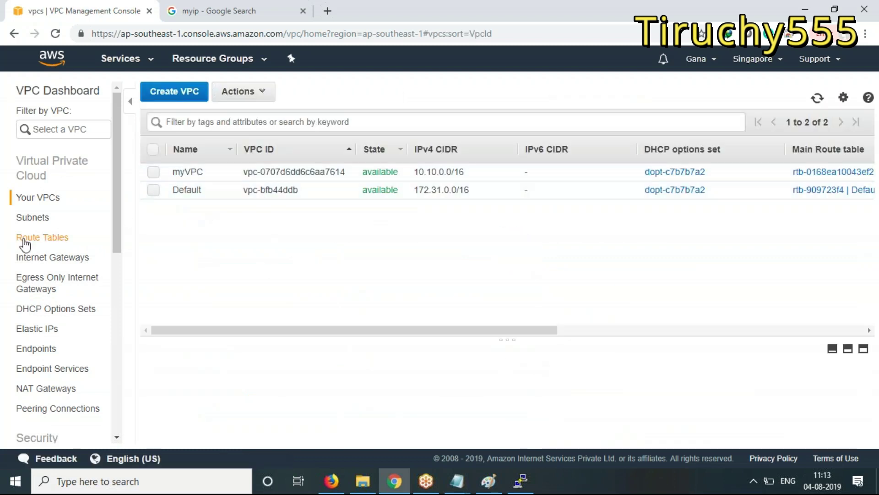
pyautogui.click(39, 243)
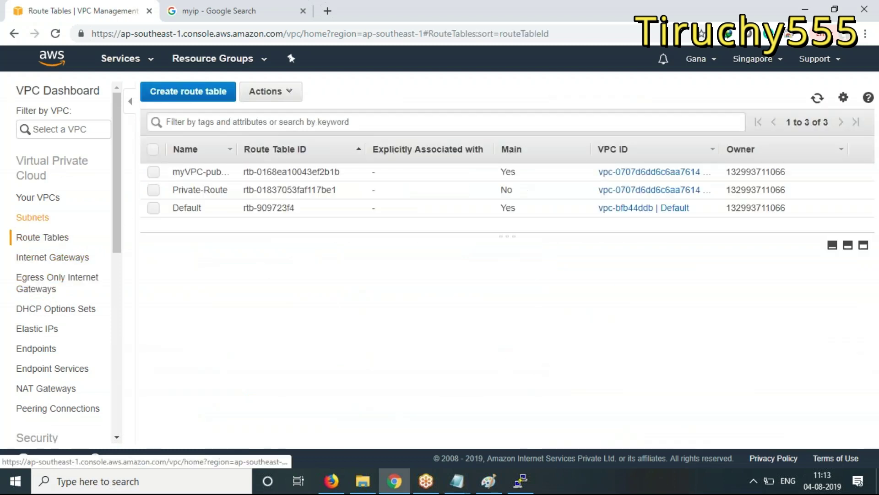
pyautogui.click(153, 189)
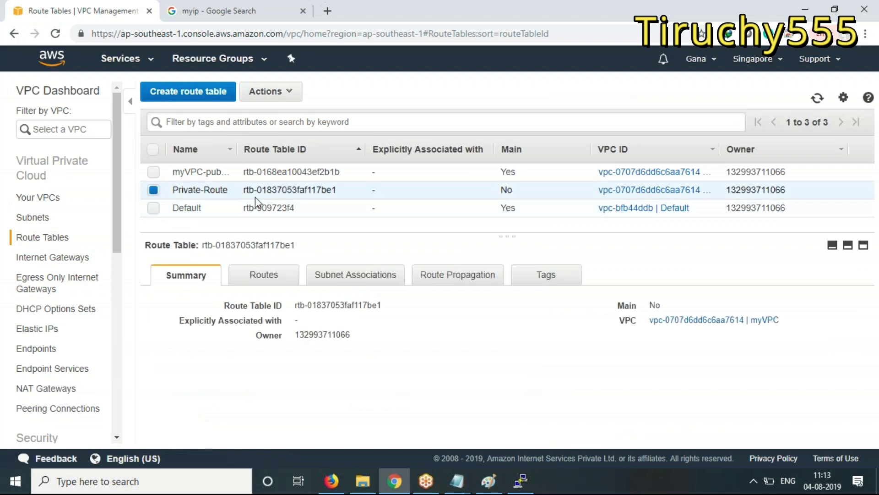
pyautogui.click(264, 275)
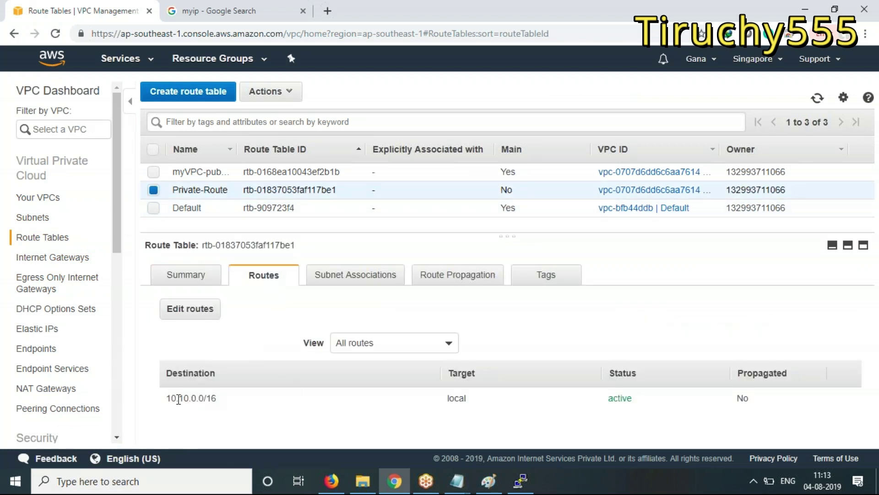
pyautogui.click(184, 316)
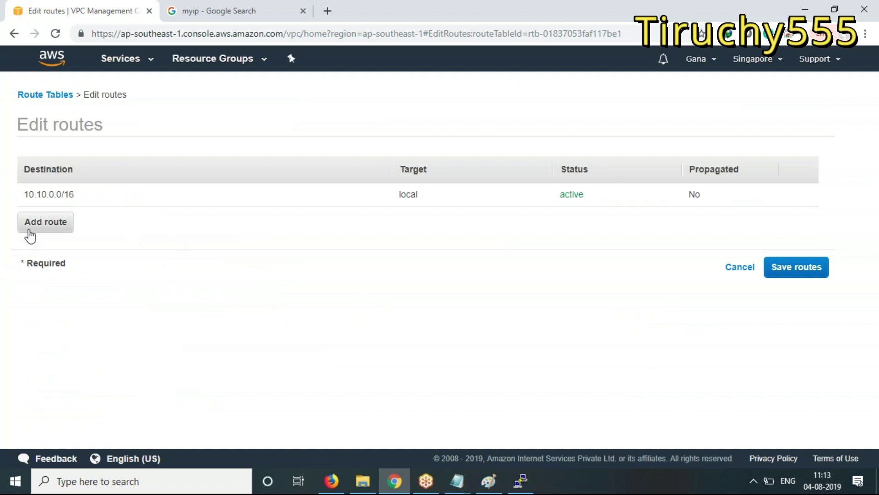
# Add a route with destination 0.0.0.0/0 targeting the instance NAT-Instance and save the routes.
pyautogui.click(28, 226)
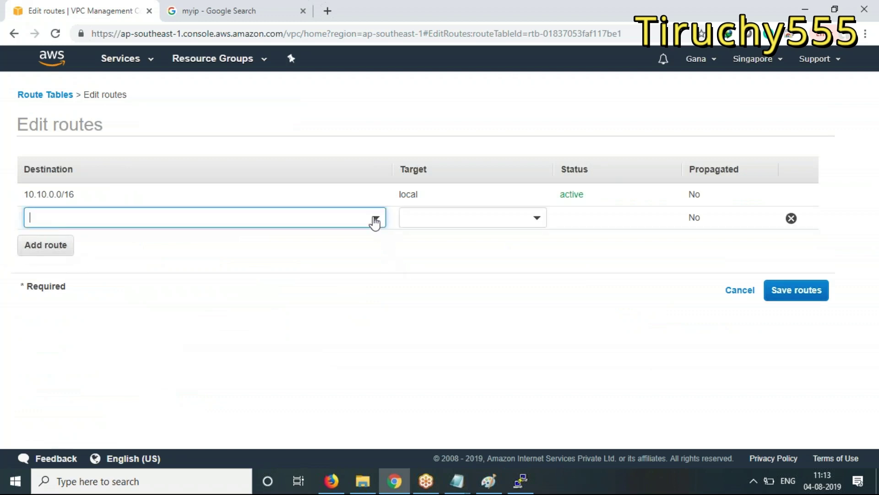
pyautogui.click(375, 221)
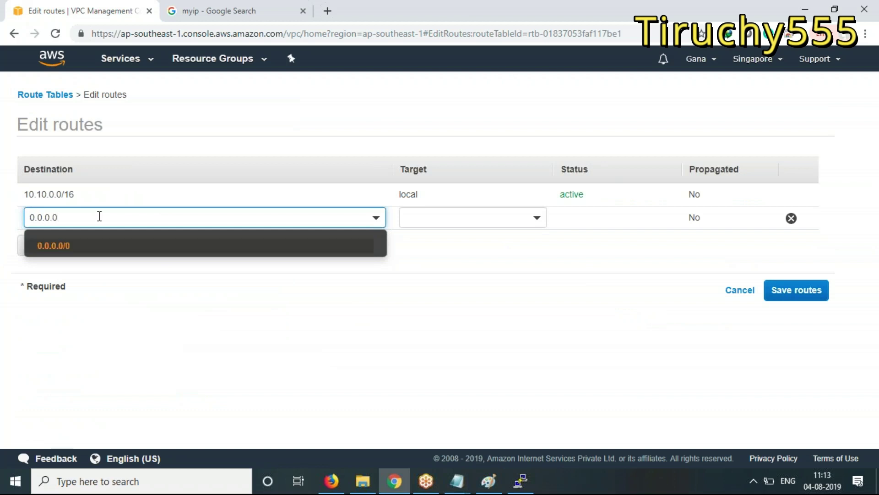
pyautogui.click(523, 218)
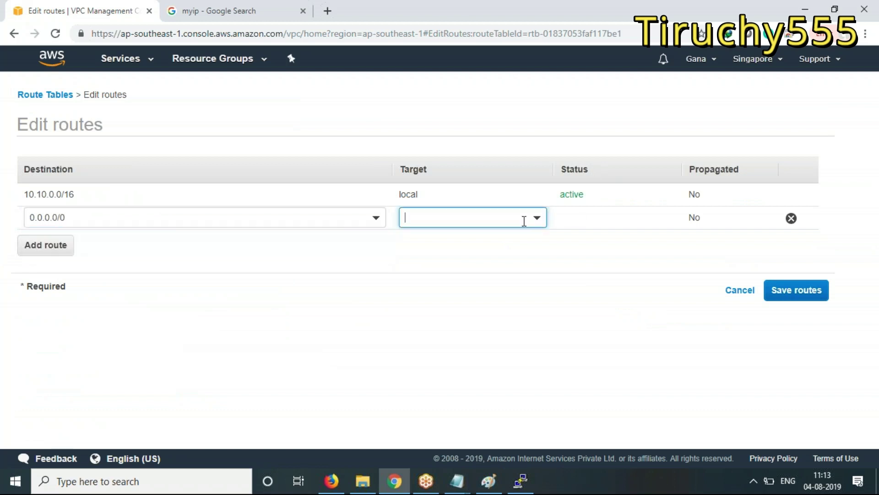
pyautogui.click(537, 218)
pyautogui.click(439, 267)
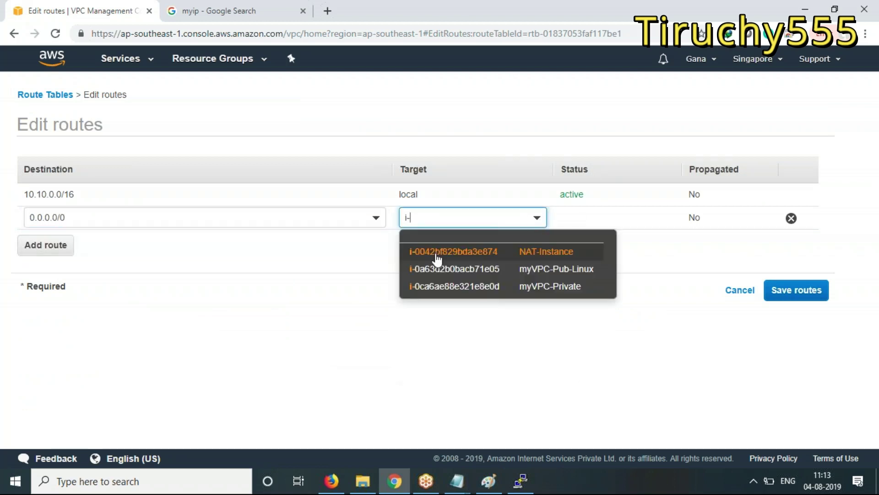
pyautogui.click(562, 256)
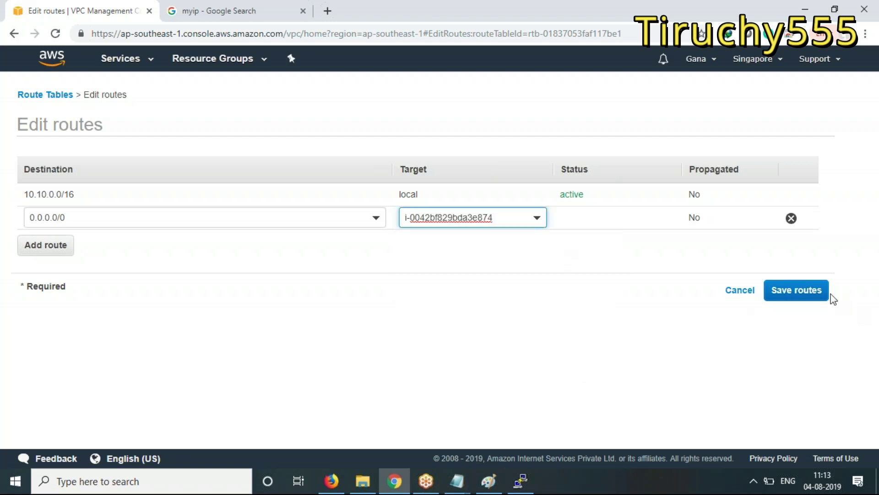
pyautogui.click(803, 291)
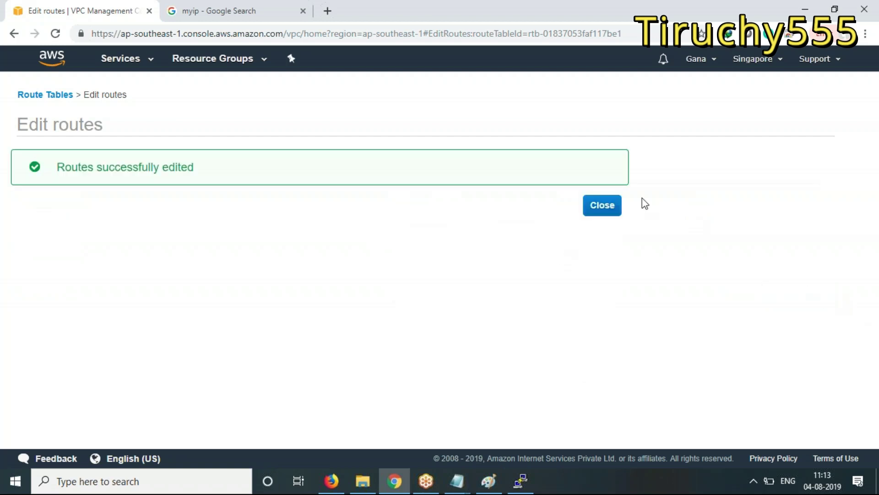
pyautogui.click(603, 203)
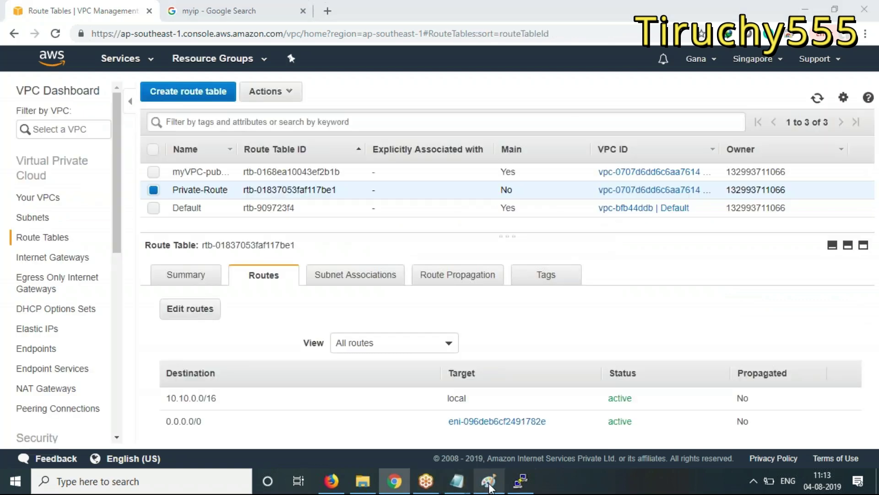
# Switch to the PuTTY terminal, duplicate its session and close the old session.
pyautogui.click(488, 481)
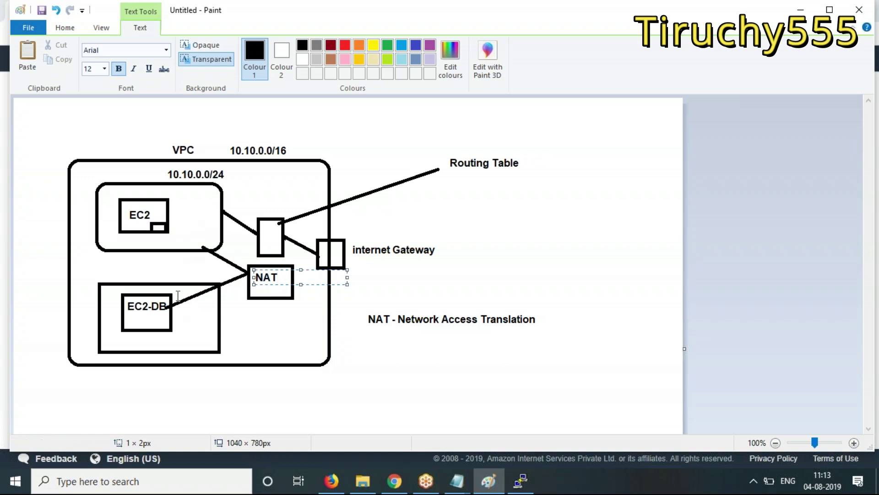
pyautogui.click(521, 480)
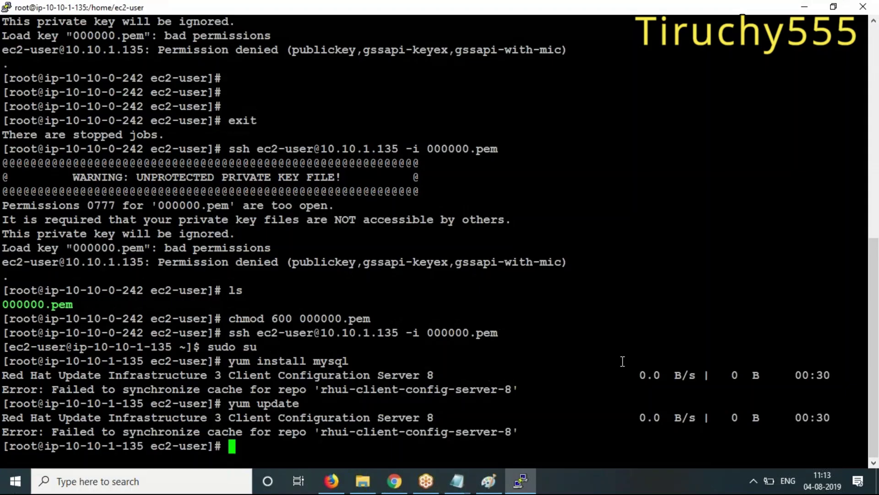
pyautogui.rightClick(395, 10)
pyautogui.moveTo(446, 176)
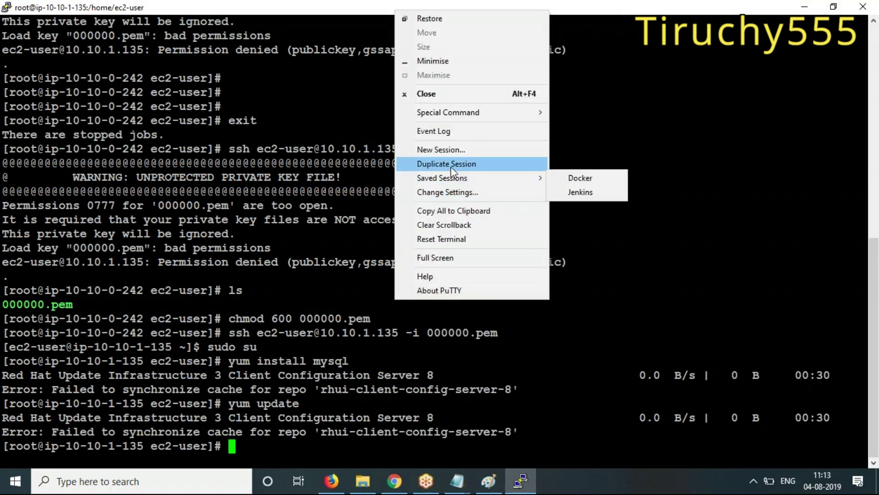
pyautogui.click(452, 168)
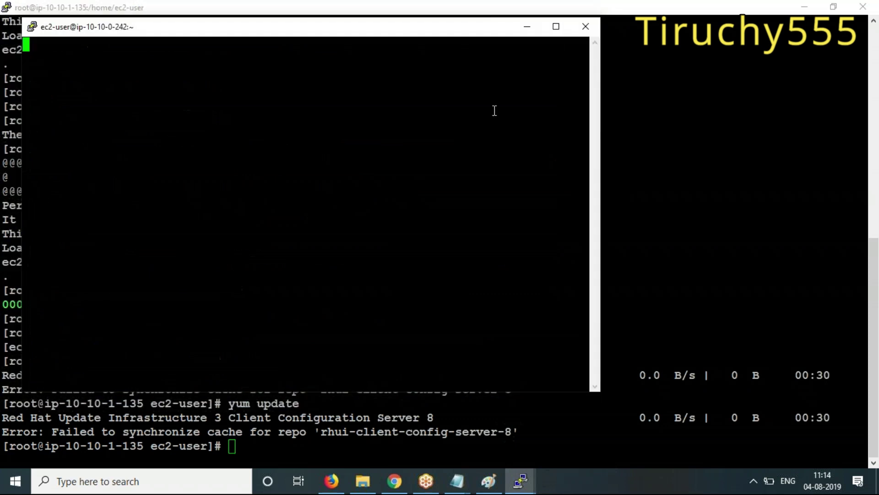
pyautogui.click(863, 7)
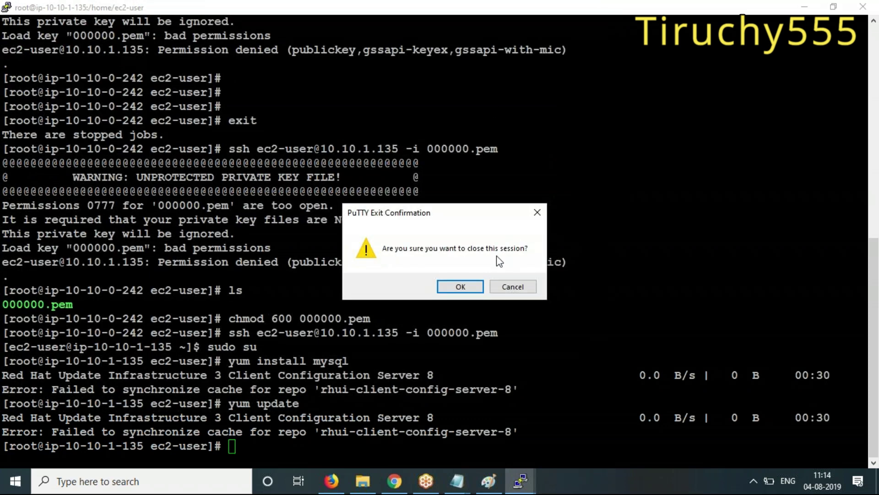
pyautogui.click(461, 280)
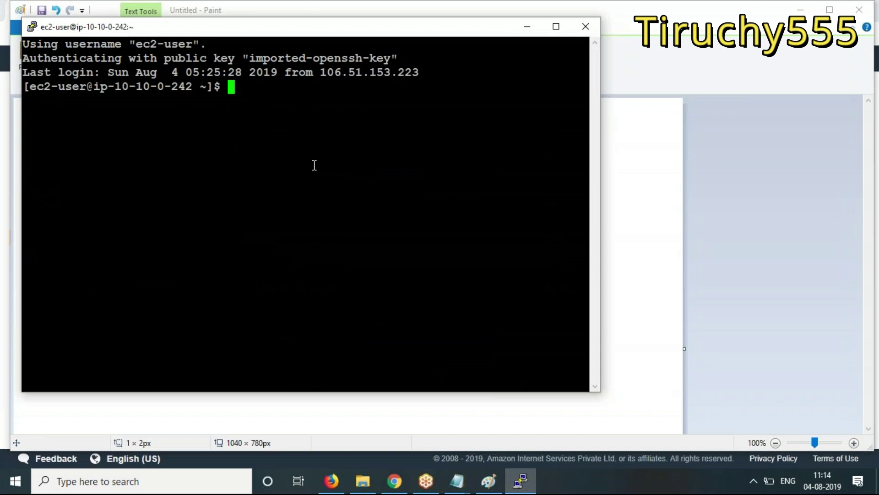
# Switch to the root user on the public instance by running sudo su.
pyautogui.write('su')
pyautogui.press('BackSpace')
pyautogui.press('BackSpace')
pyautogui.write('sudo su')
pyautogui.press('Return')
pyautogui.write('ssh ec')
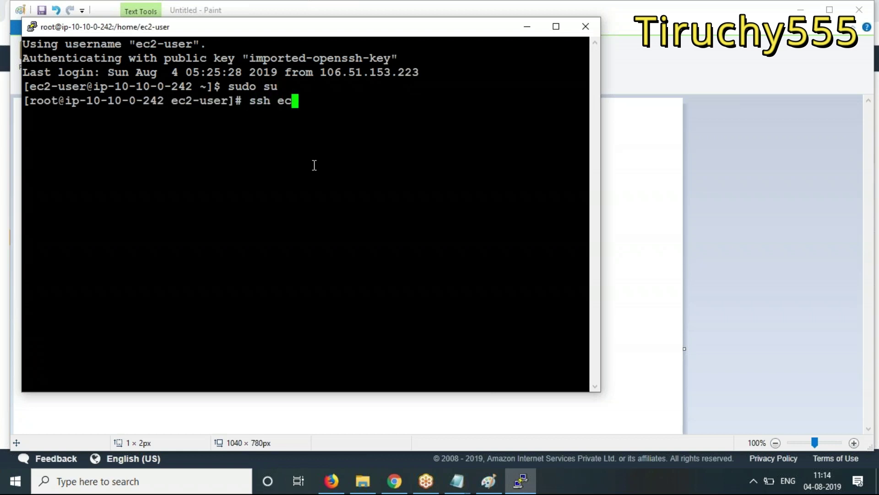
pyautogui.write('2-user')
pyautogui.write('@10.0.')
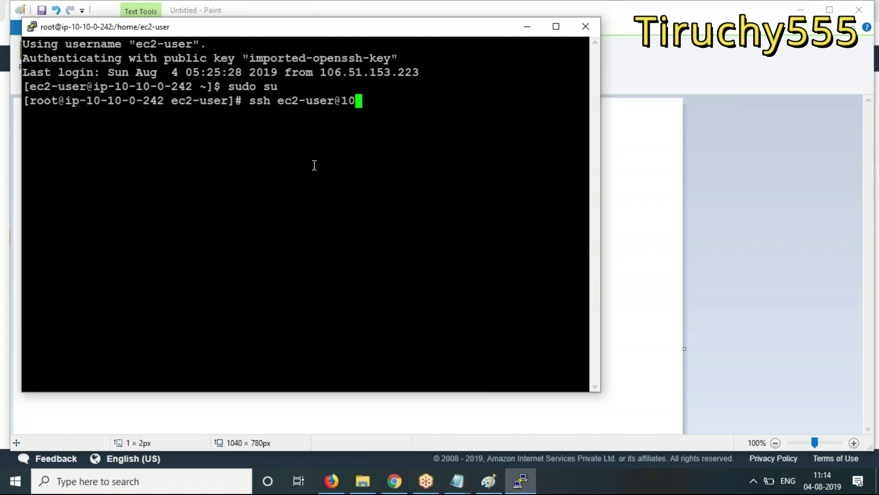
pyautogui.press('BackSpace')
pyautogui.press('BackSpace')
pyautogui.write('10.2')
pyautogui.press('BackSpace')
pyautogui.write('1.135 ')
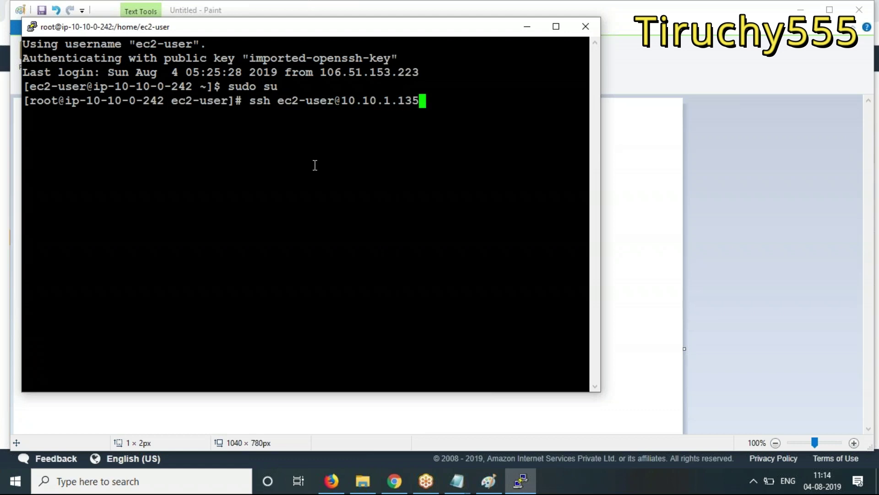
pyautogui.write('-i 000000')
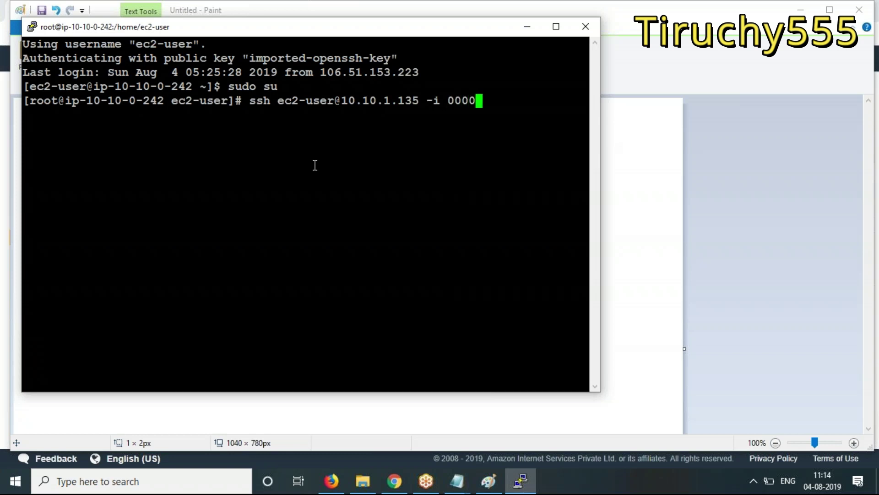
pyautogui.write('.pem')
pyautogui.press('Return')
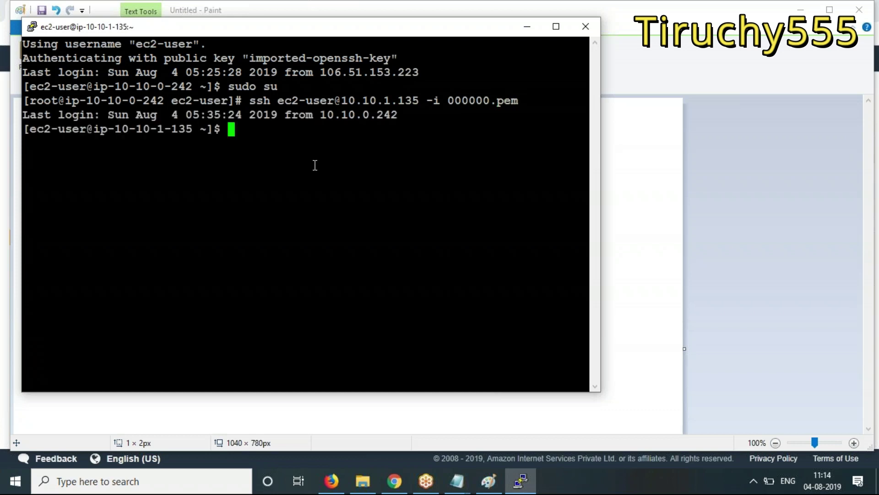
# Become root on the private instance by running sudo su.
pyautogui.write('yum inst')
pyautogui.press('BackSpace')
pyautogui.press('BackSpace')
pyautogui.press('BackSpace')
pyautogui.press('BackSpace')
pyautogui.press('BackSpace')
pyautogui.press('BackSpace')
pyautogui.press('BackSpace')
pyautogui.press('BackSpace')
pyautogui.write('sudo su')
pyautogui.press('Return')
# Try to install MySQL on the private instance with yum install mysql.
pyautogui.write('yum')
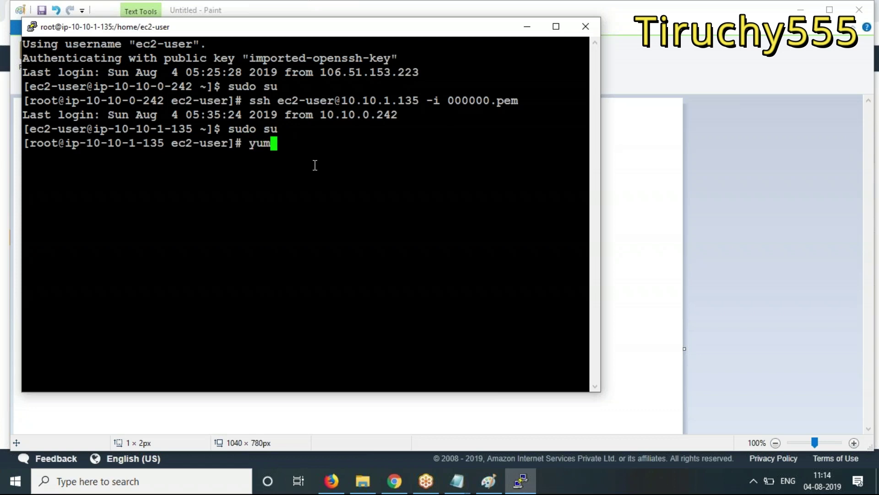
pyautogui.write(' install ')
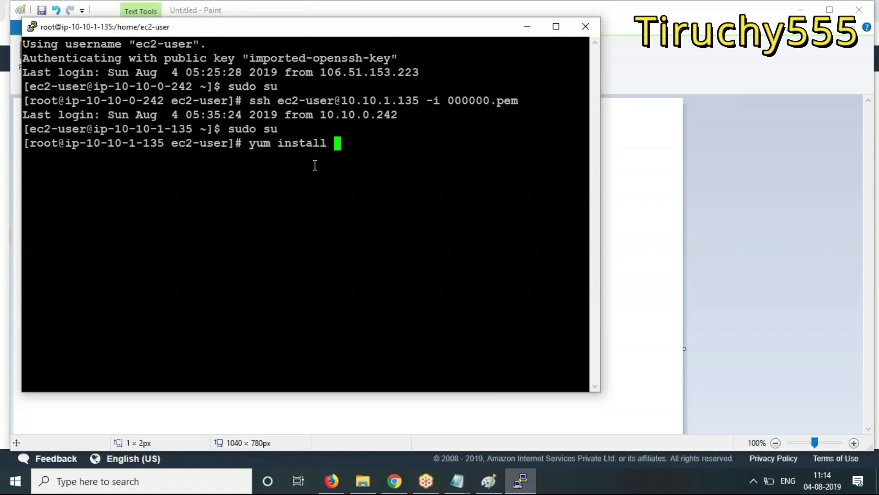
pyautogui.write('mysql')
pyautogui.press('Return')
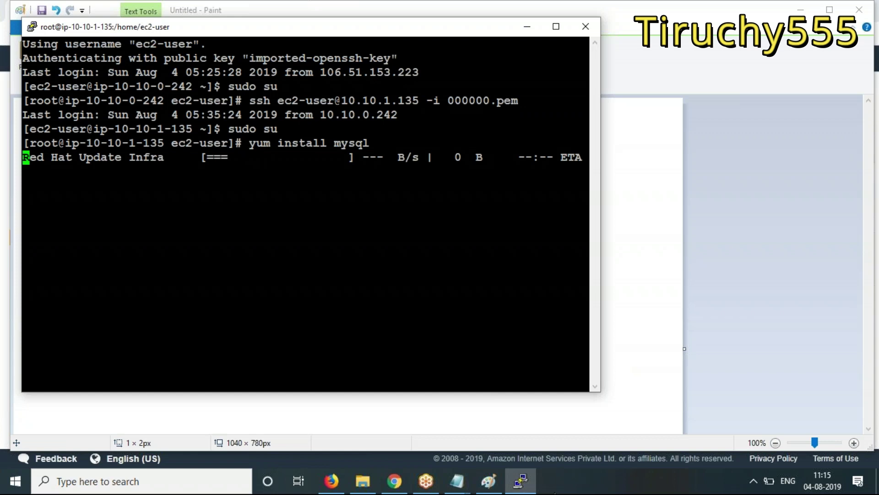
# Check the source/destination check instruction for myNAT in the 16-17-vpc-feb-2019 notes in Notepad, then minimise them.
pyautogui.moveTo(516, 489)
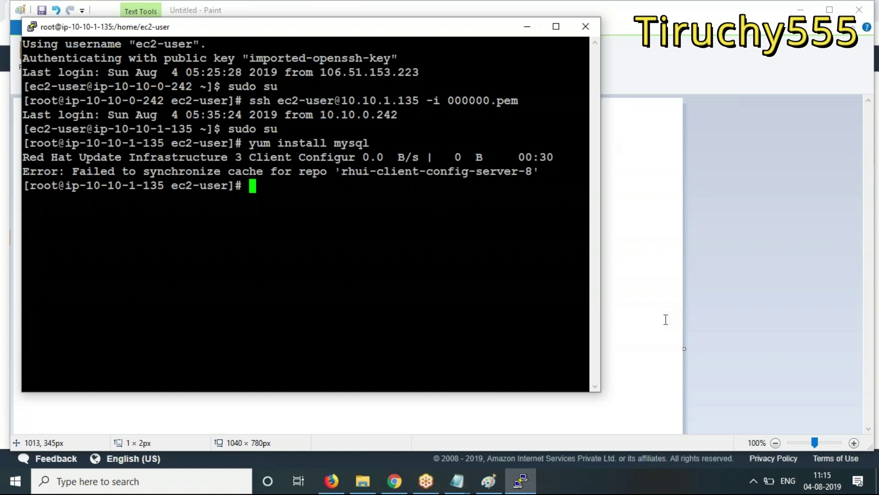
pyautogui.click(457, 481)
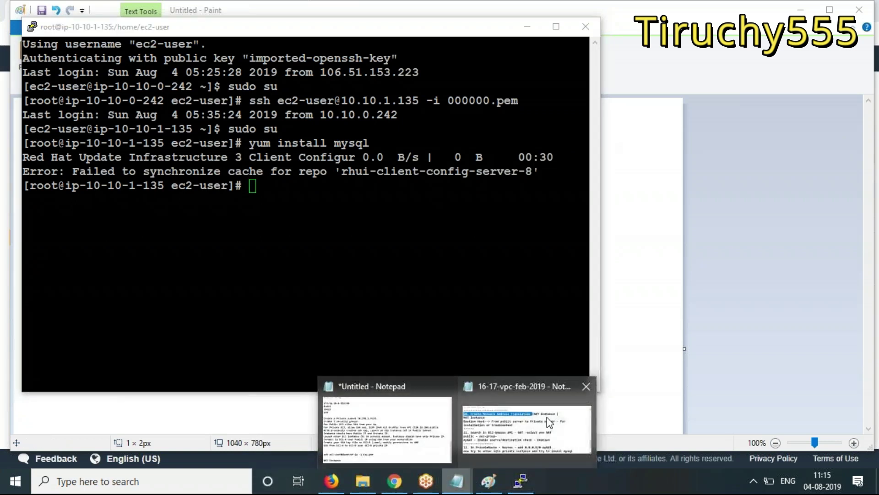
pyautogui.click(484, 431)
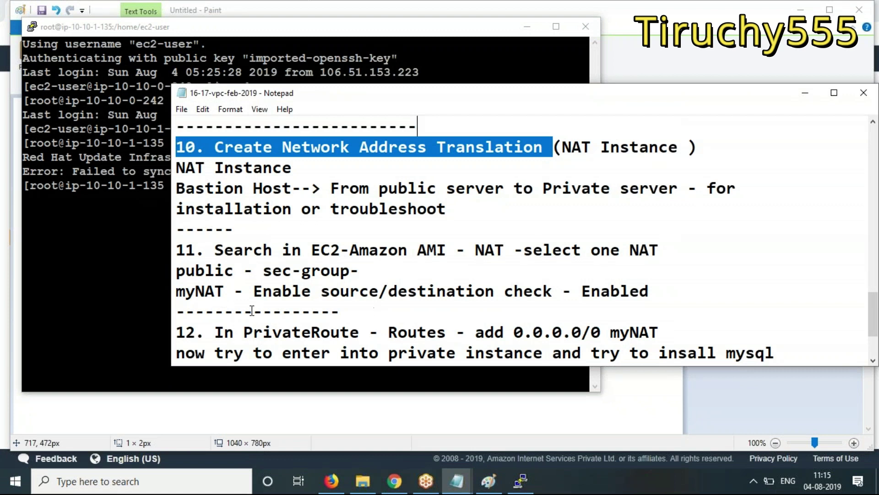
pyautogui.moveTo(224, 291); pyautogui.dragTo(170, 286)
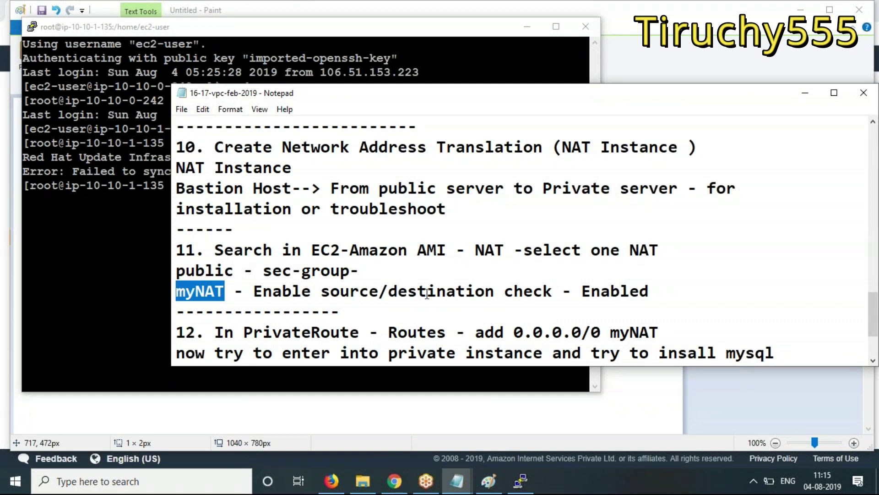
pyautogui.click(805, 93)
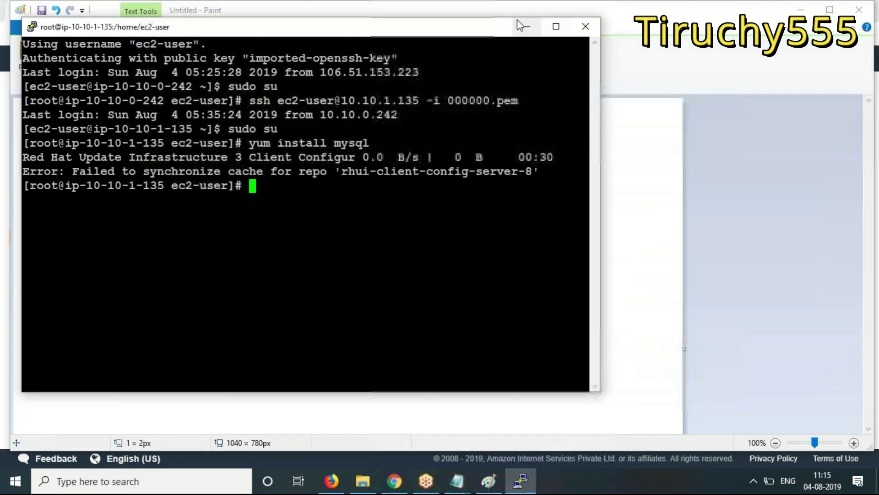
# Switch to the AWS console in Chrome and open the list of EC2 instances.
pyautogui.click(523, 25)
pyautogui.click(394, 481)
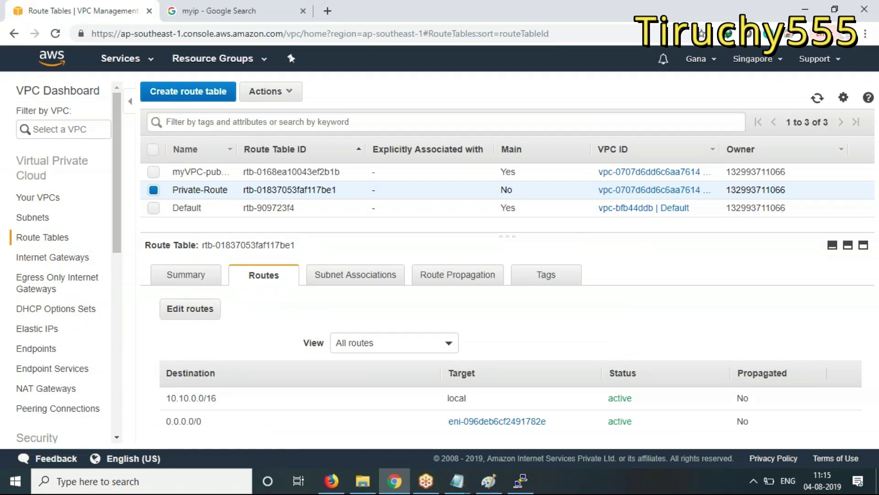
pyautogui.click(274, 91)
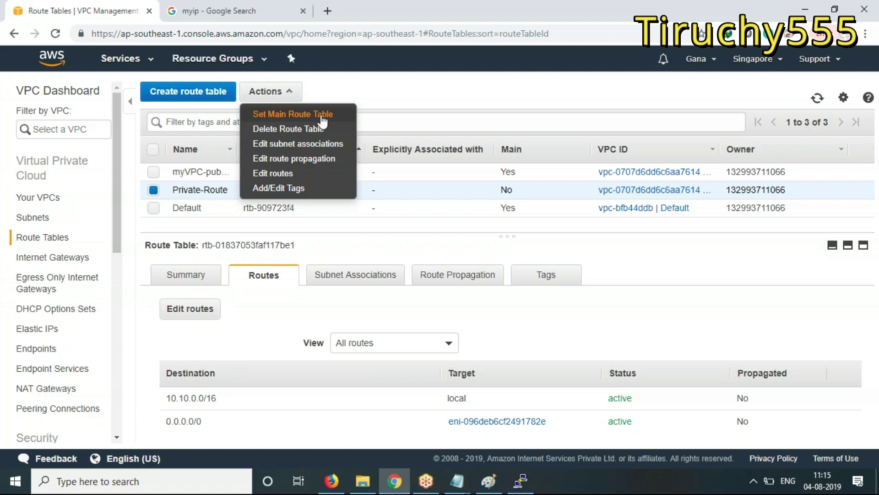
pyautogui.click(410, 104)
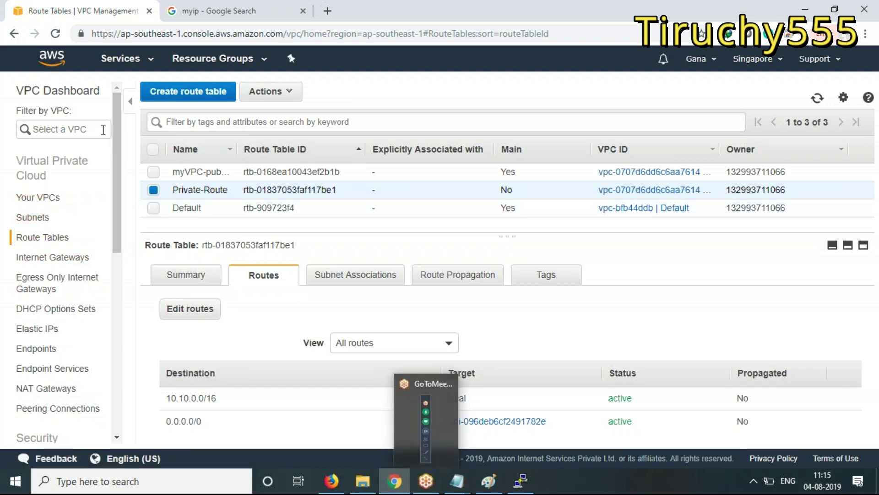
pyautogui.click(121, 61)
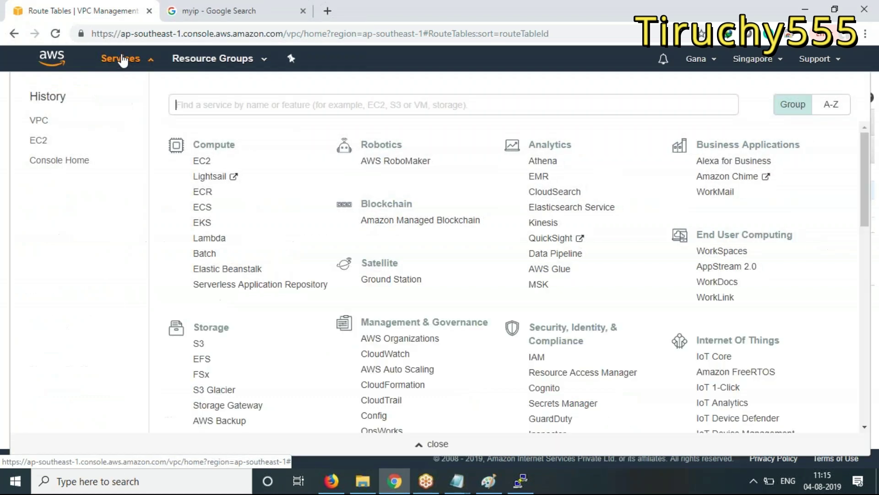
pyautogui.click(39, 141)
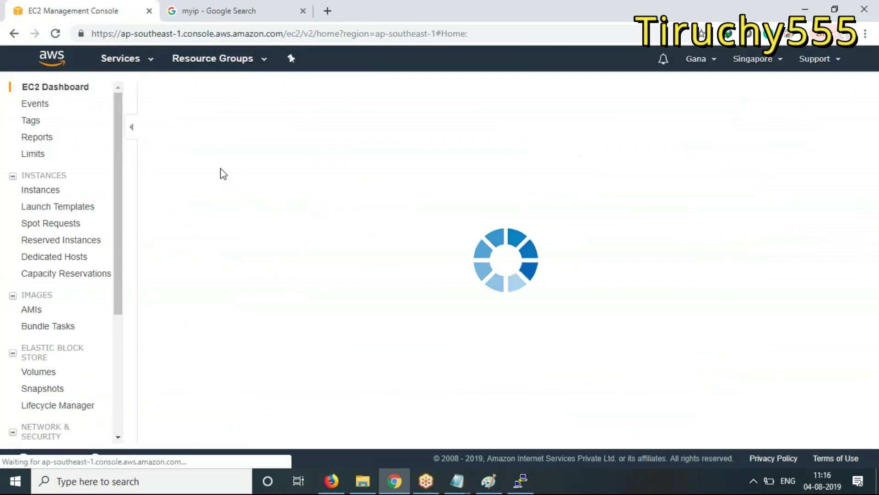
pyautogui.click(212, 136)
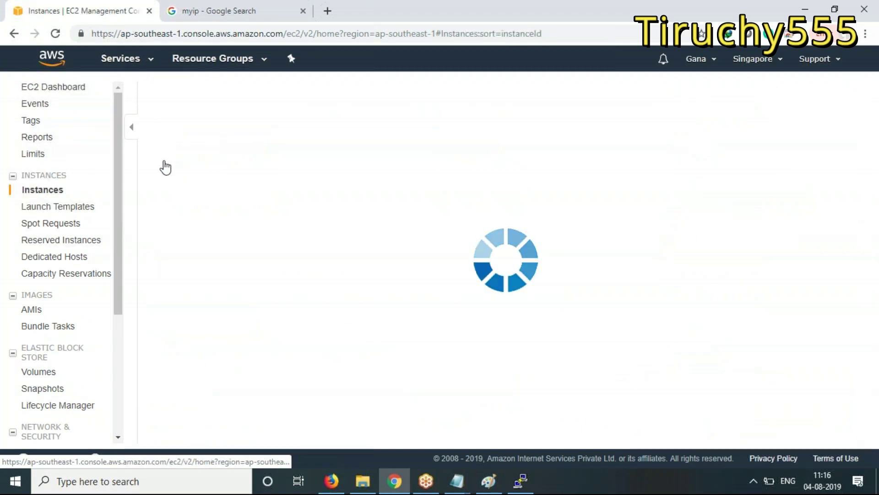
# Disable the source/destination check on NAT-Instance, consulting the 16-17-vpc-feb-2019 notes before confirming.
pyautogui.click(155, 174)
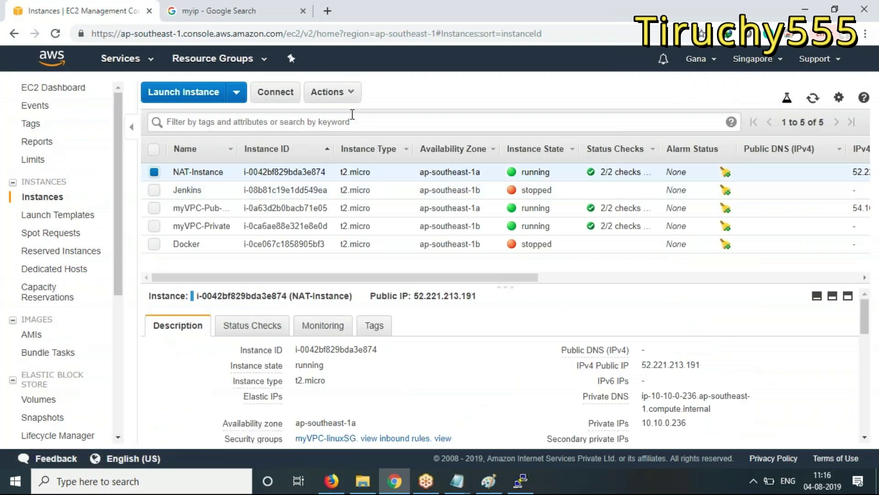
pyautogui.click(328, 92)
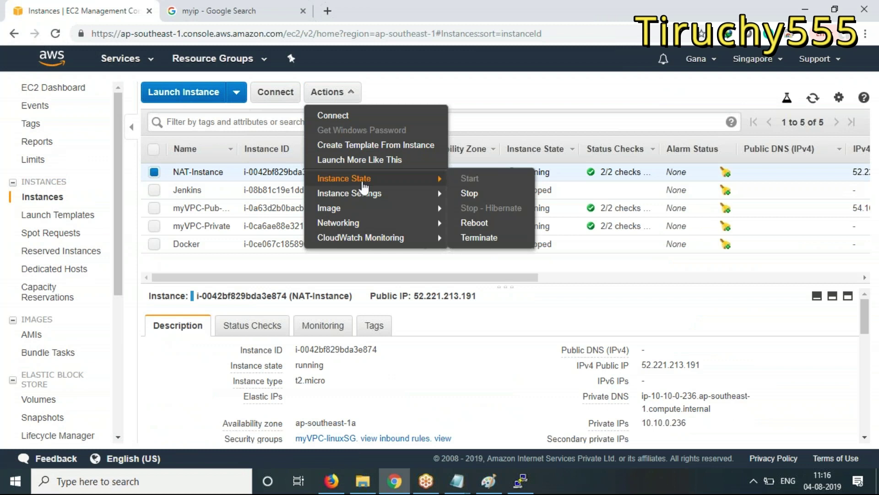
pyautogui.moveTo(354, 196)
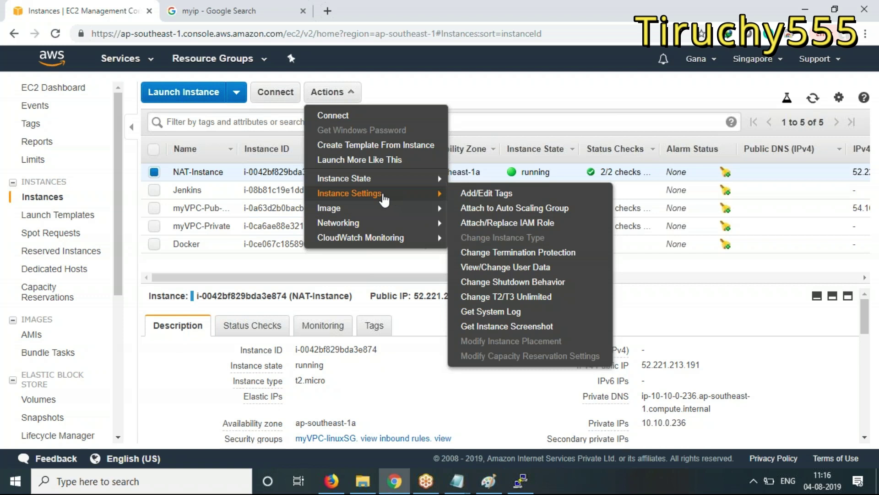
pyautogui.moveTo(360, 229)
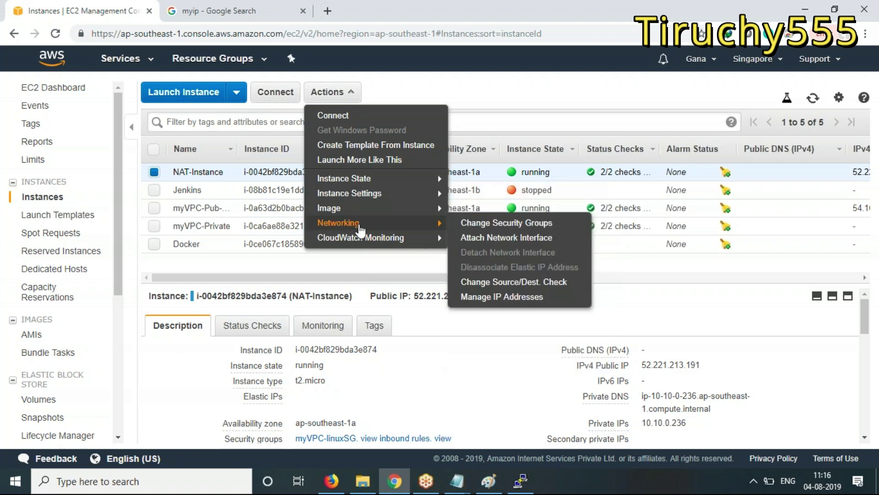
pyautogui.click(538, 282)
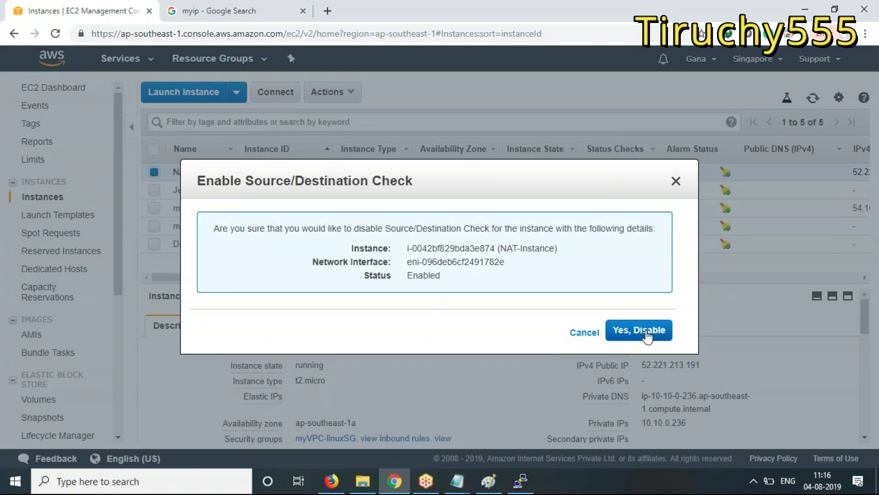
pyautogui.moveTo(457, 480)
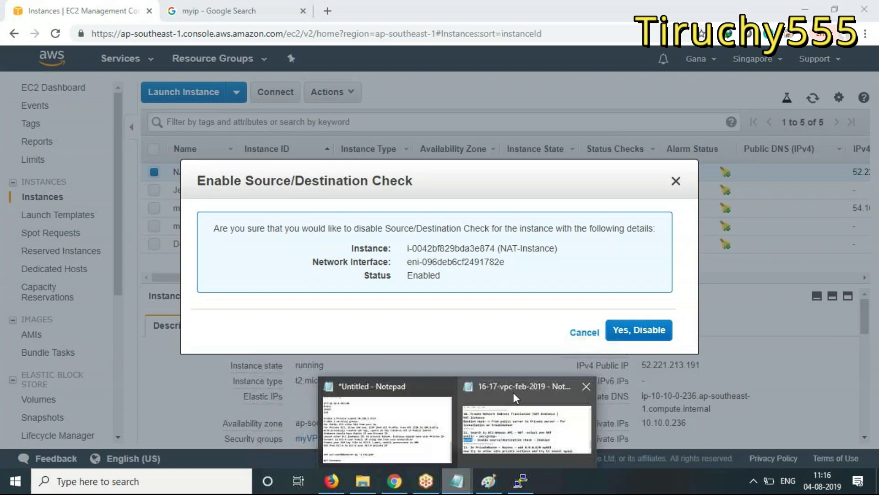
pyautogui.click(544, 419)
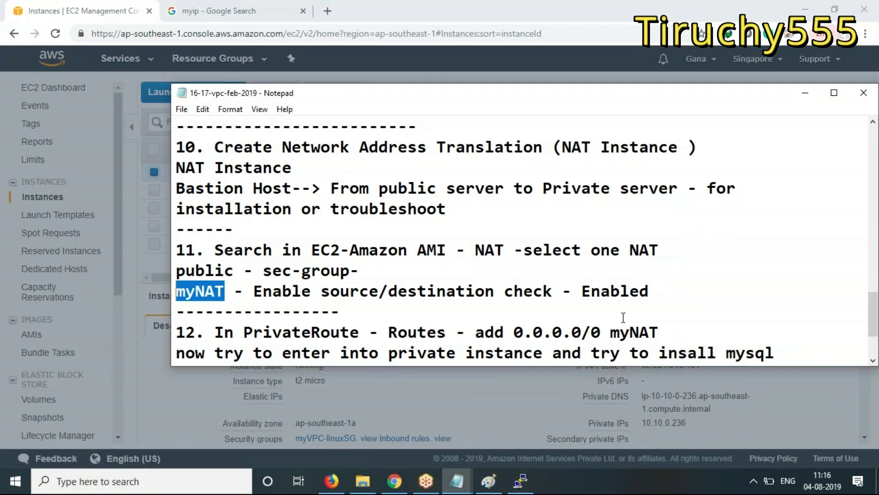
pyautogui.scroll(-1, 628, 310)
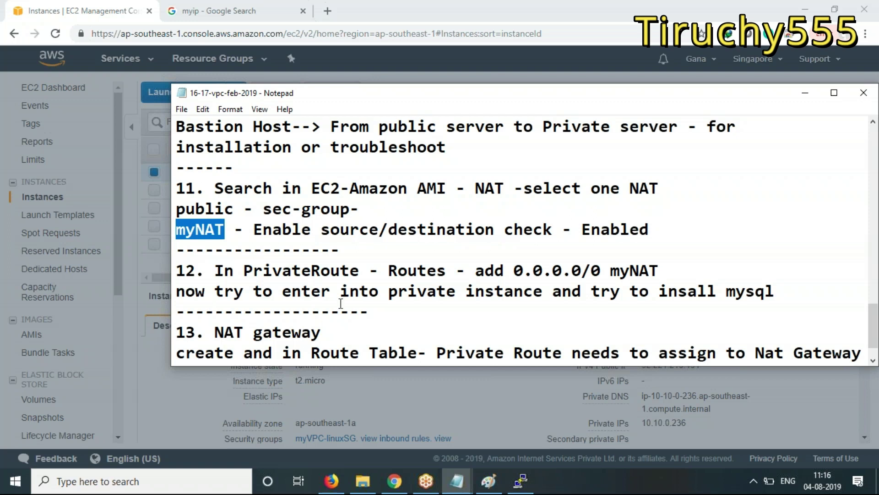
pyautogui.scroll(-1, 632, 313)
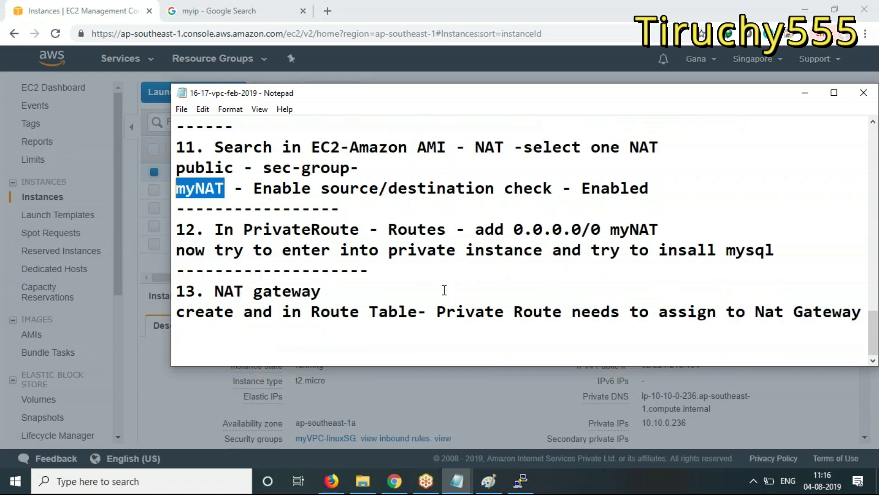
pyautogui.click(807, 94)
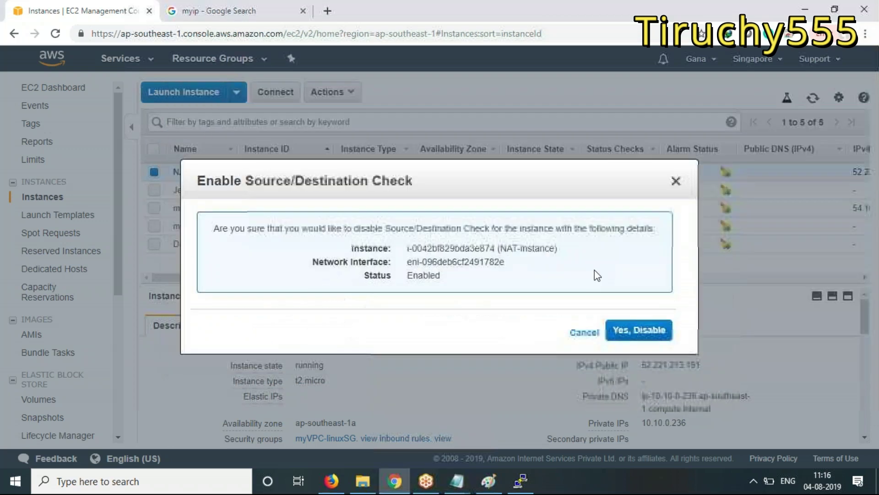
pyautogui.click(644, 334)
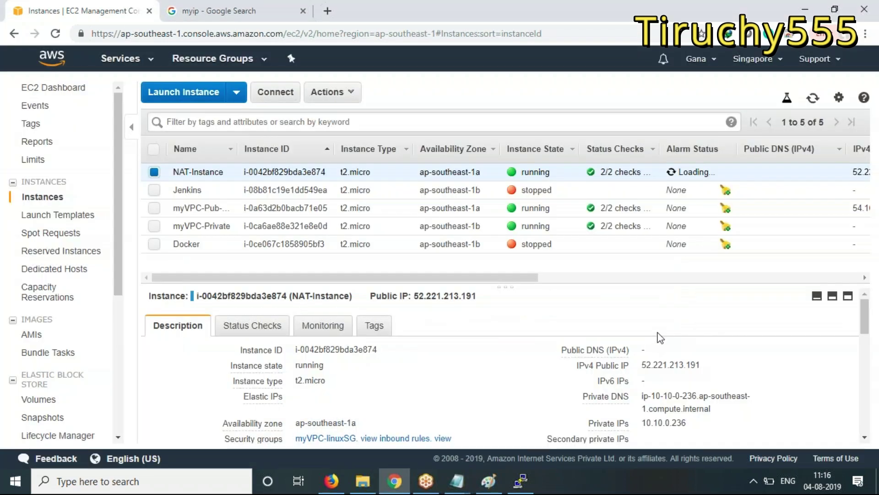
# Switch to the PuTTY terminal and rerun yum install mysql on the private instance.
pyautogui.click(520, 481)
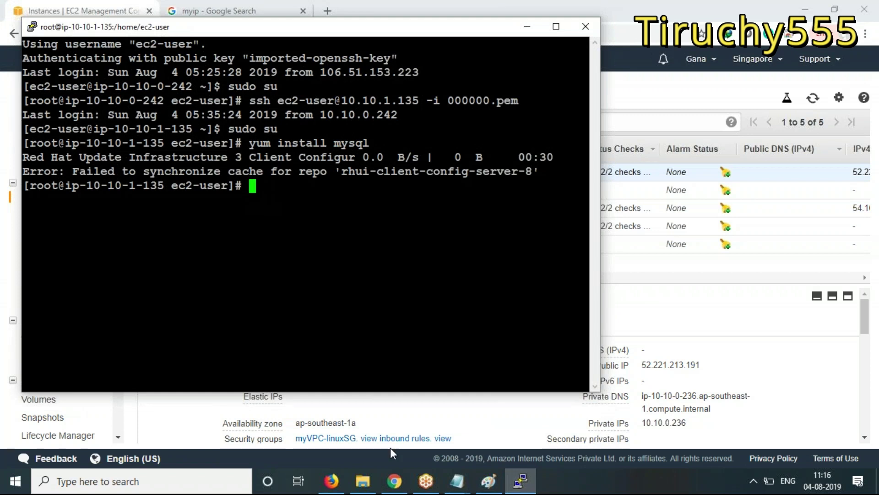
pyautogui.press('Up')
pyautogui.press('Return')
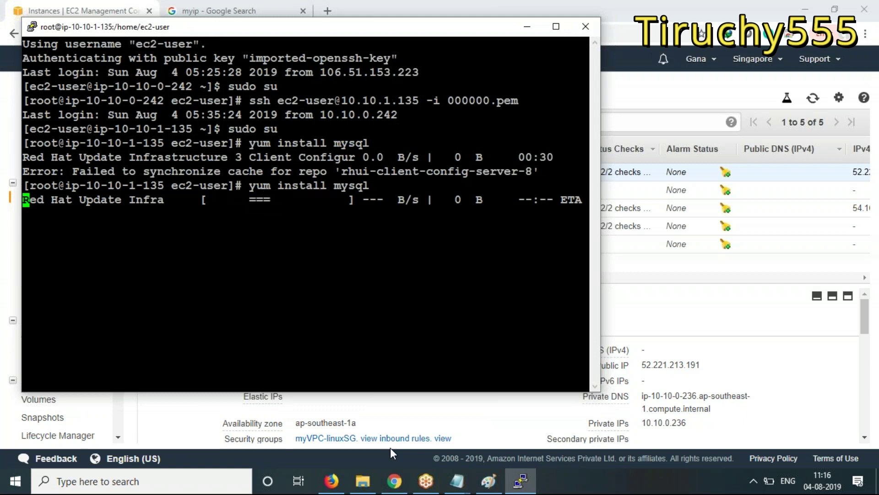
# Minimise the terminal and switch to Paint to review the VPC diagram with the NAT connection.
pyautogui.click(456, 488)
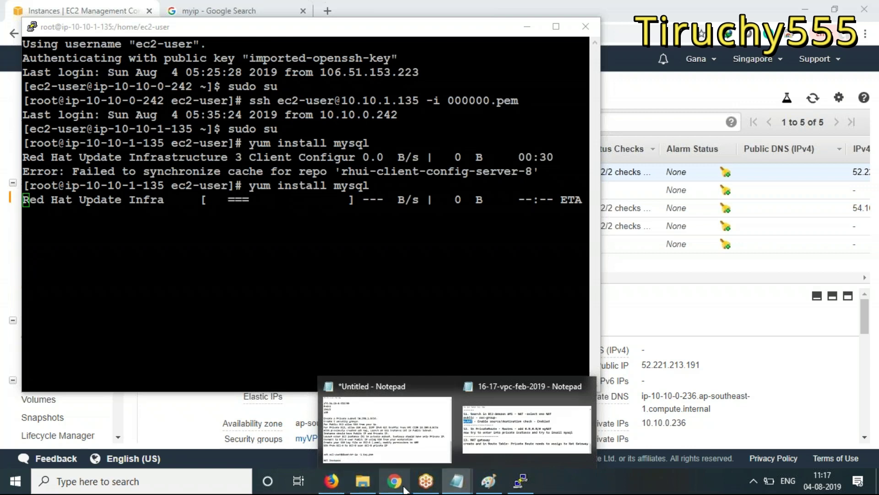
pyautogui.click(528, 27)
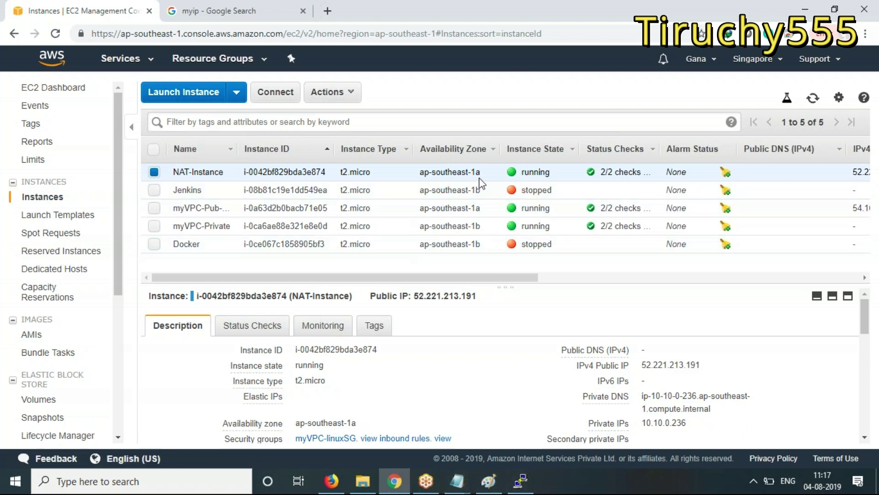
pyautogui.click(489, 481)
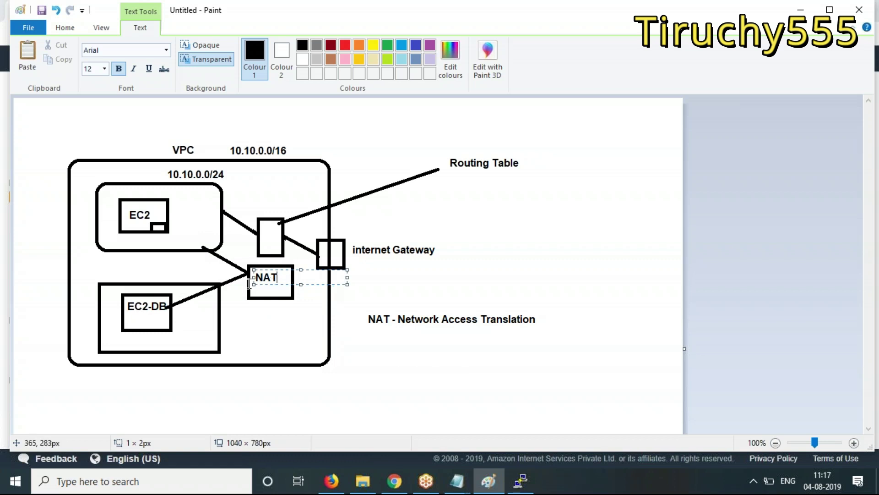
# Switch from Paint to the AWS console in Chrome and open the VPC service's NAT Gateways page.
pyautogui.click(801, 9)
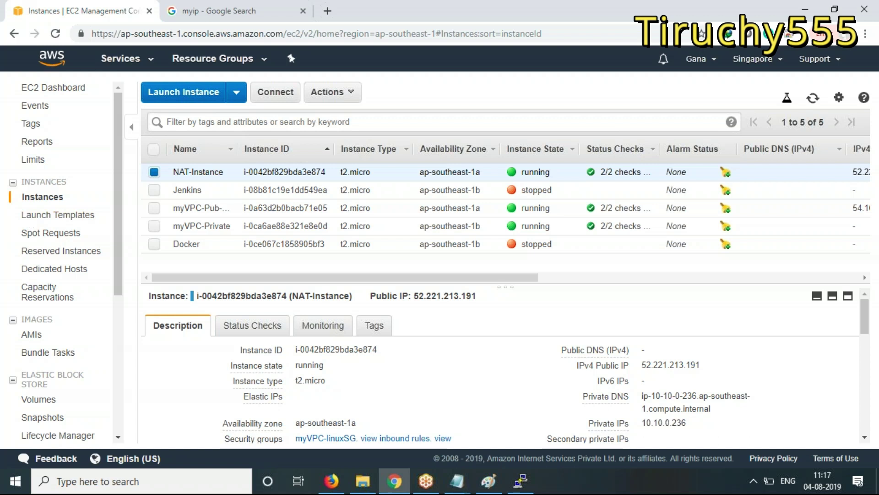
pyautogui.click(120, 58)
pyautogui.click(38, 146)
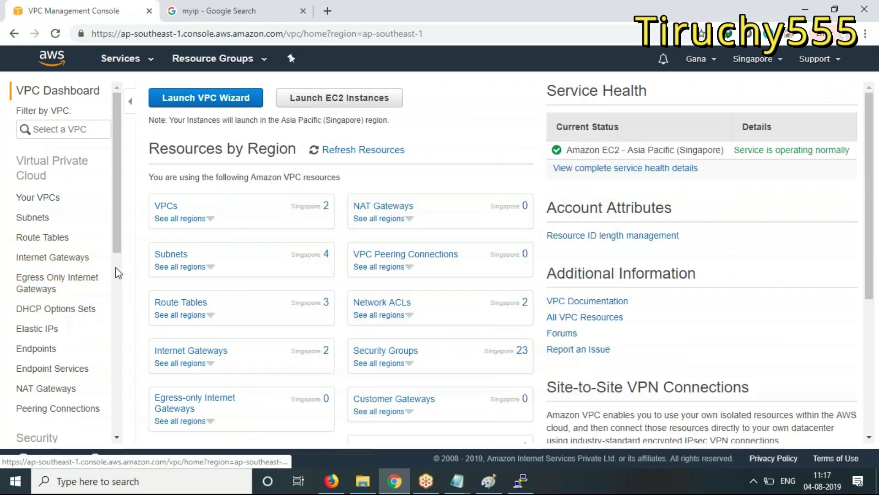
pyautogui.click(62, 389)
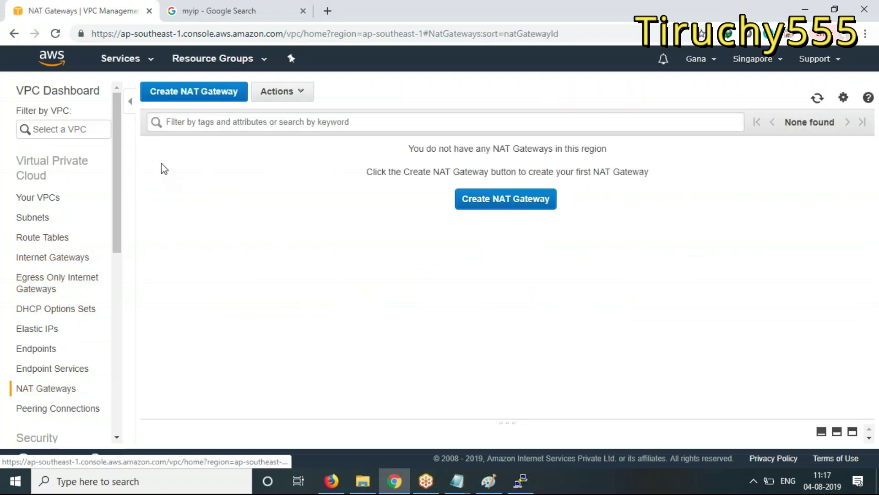
# Create a NAT gateway in myVPC-PubSubnet with a newly allocated Elastic IP, and proceed to the route tables.
pyautogui.click(200, 96)
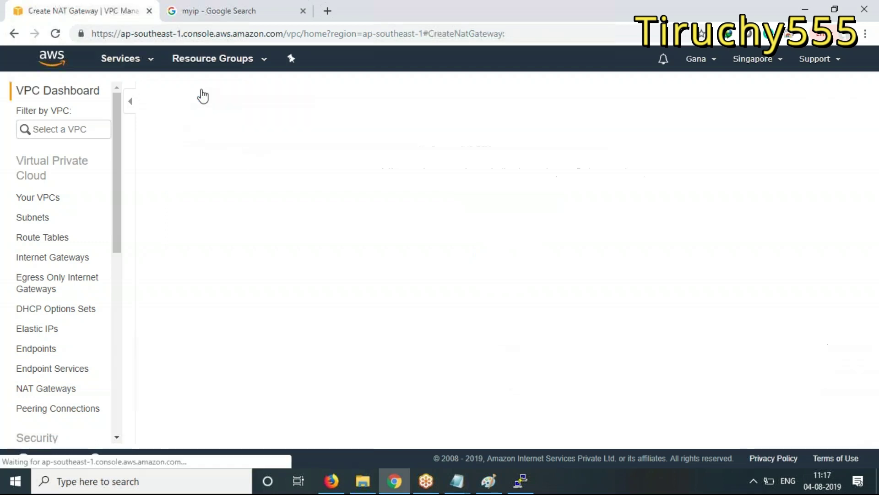
pyautogui.click(413, 177)
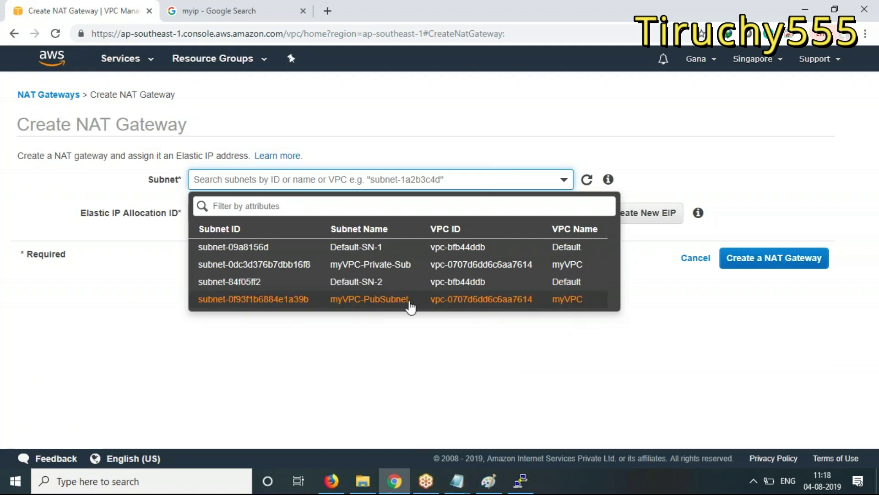
pyautogui.click(411, 307)
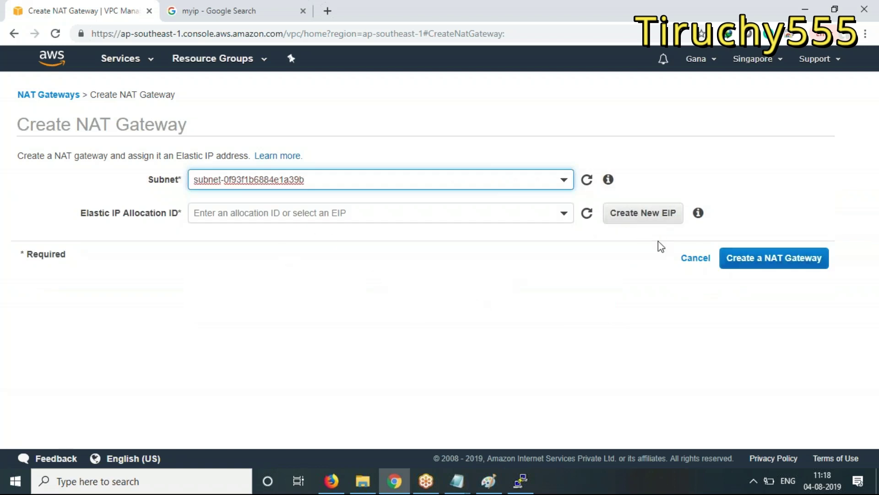
pyautogui.click(649, 215)
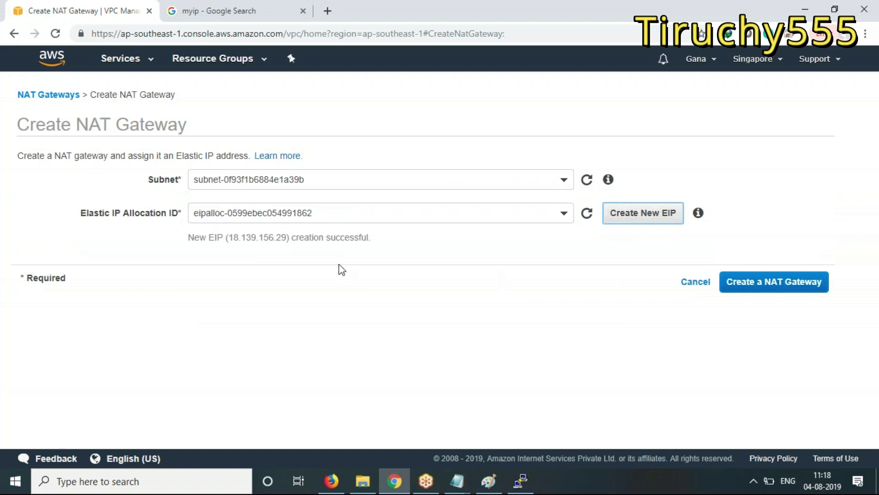
pyautogui.click(791, 288)
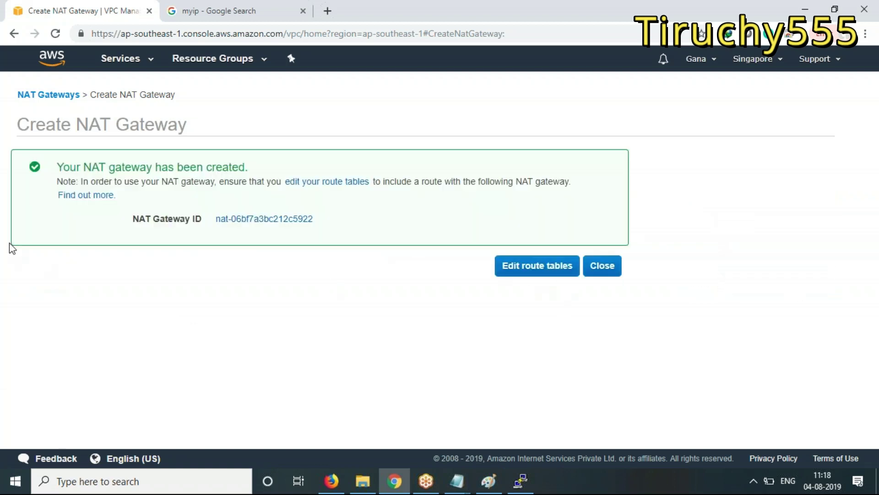
pyautogui.click(547, 270)
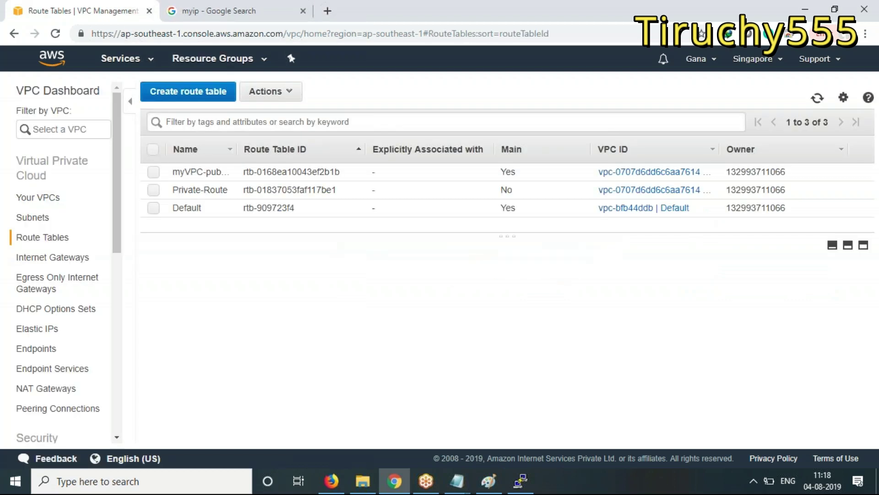
pyautogui.click(156, 173)
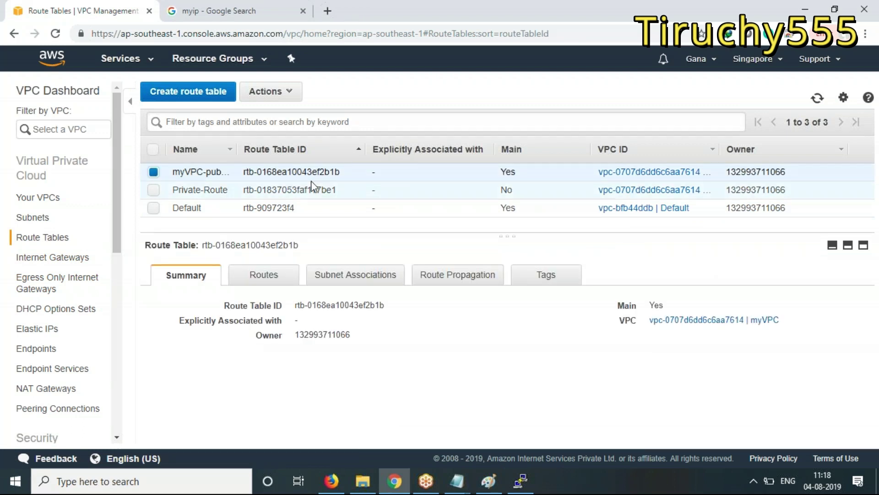
pyautogui.click(266, 276)
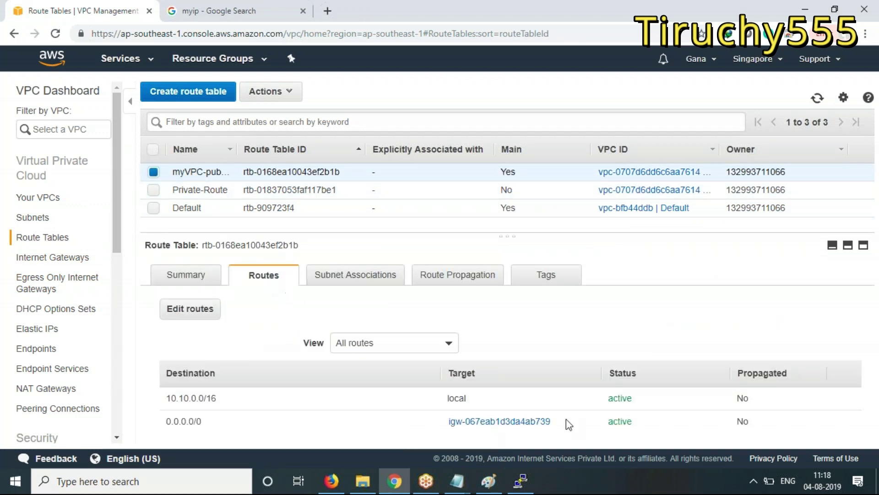
pyautogui.click(190, 308)
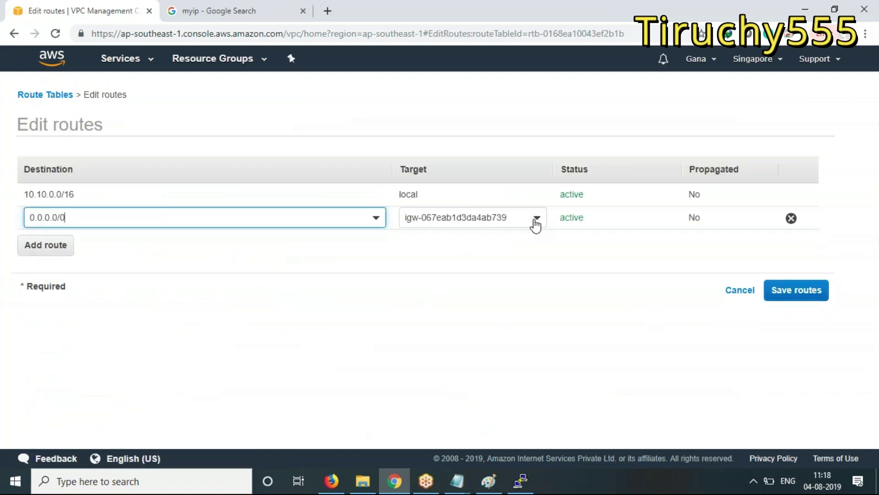
pyautogui.click(457, 481)
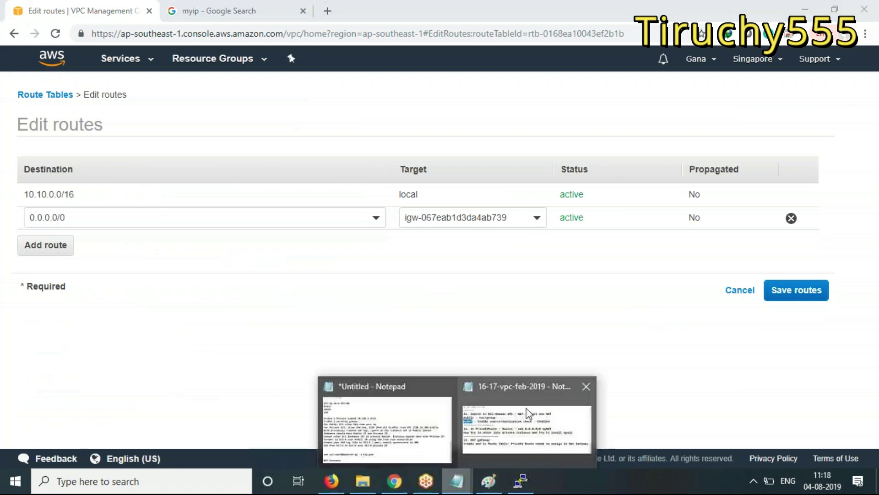
pyautogui.click(545, 463)
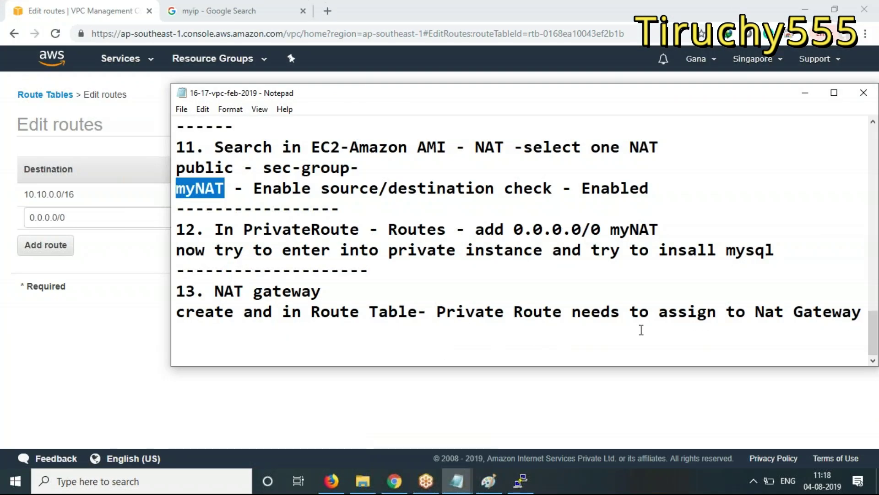
pyautogui.click(802, 92)
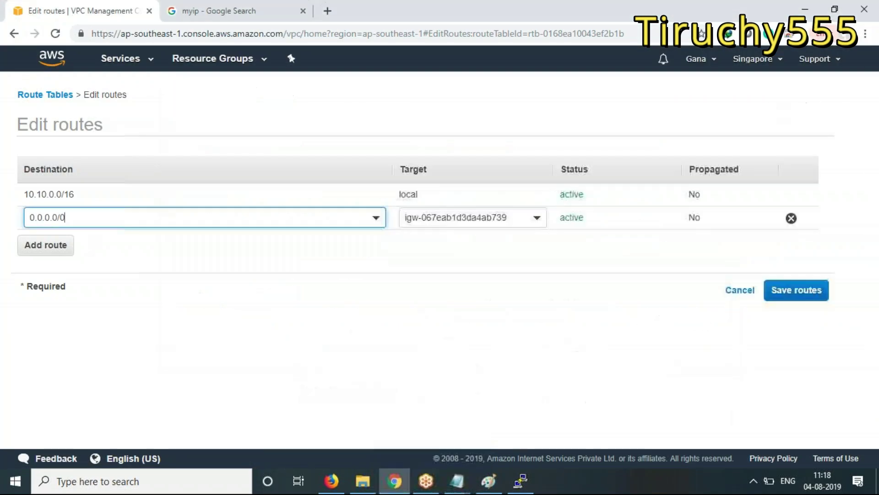
pyautogui.click(44, 94)
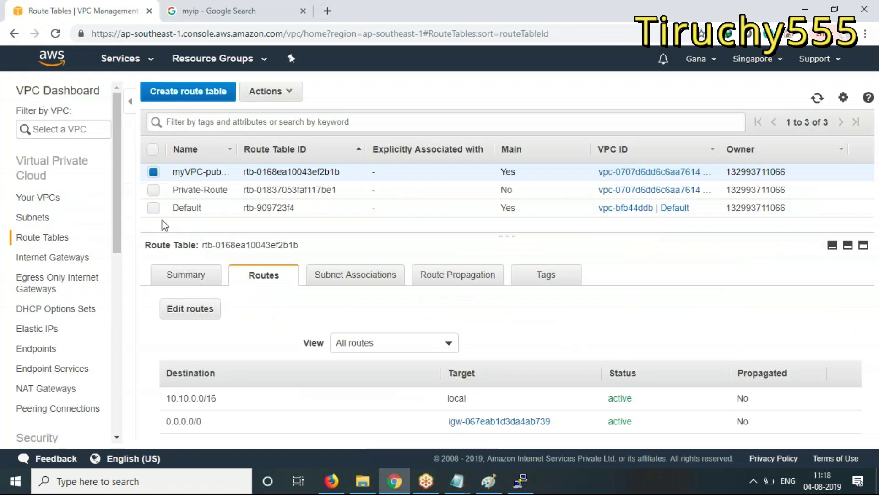
# Change the 0.0.0.0/0 route target in the Private-Route table to NAT gateway nat-06bf7a3bc212c5922 and save the routes.
pyautogui.click(154, 189)
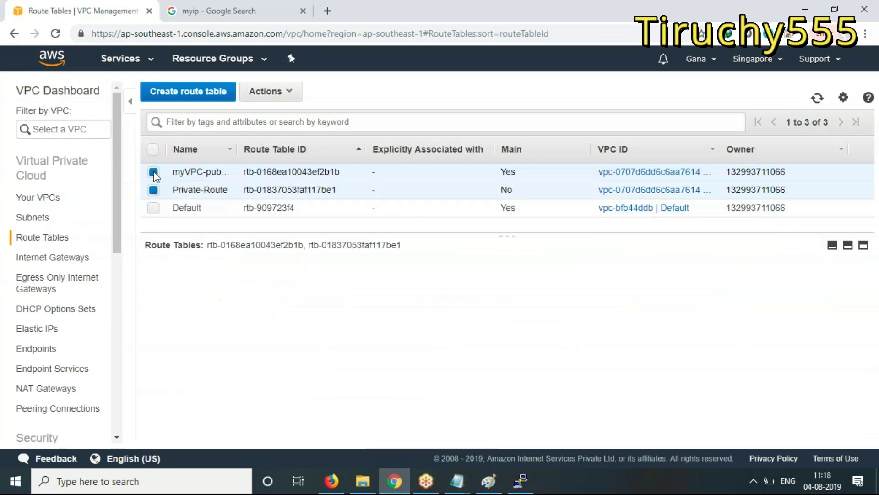
pyautogui.click(154, 173)
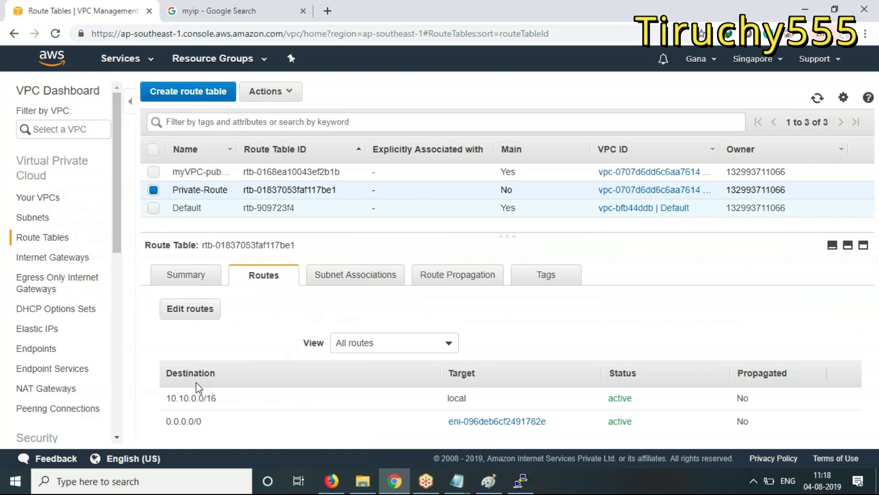
pyautogui.click(190, 308)
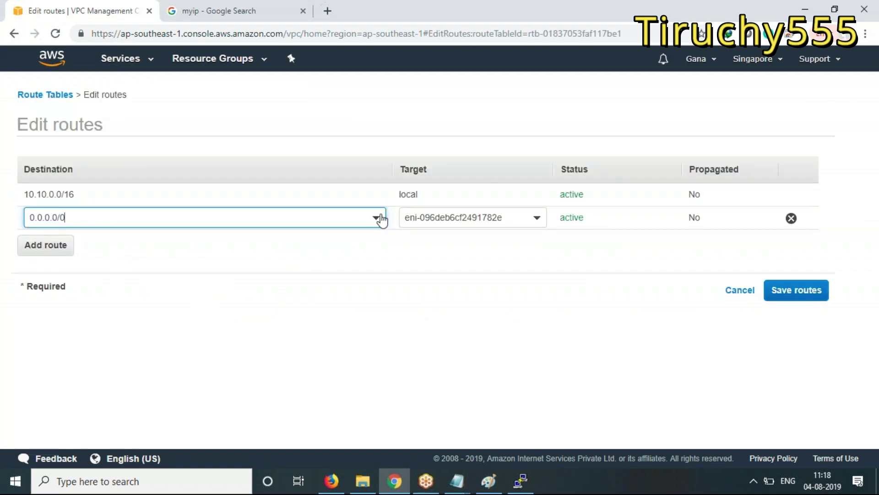
pyautogui.click(538, 221)
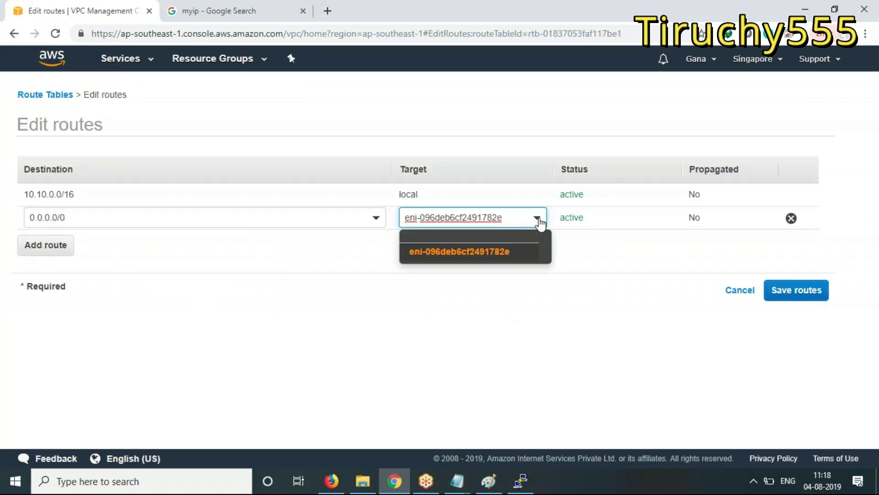
pyautogui.moveTo(517, 217); pyautogui.dragTo(362, 217)
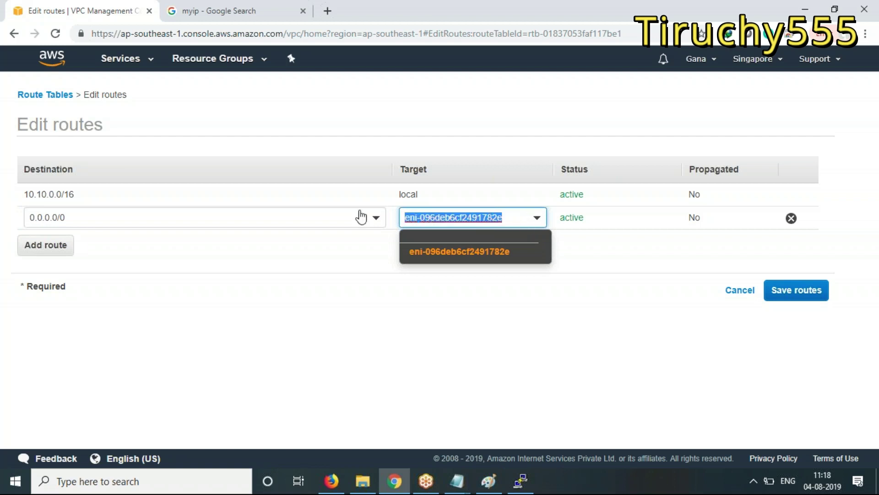
pyautogui.press('BackSpace')
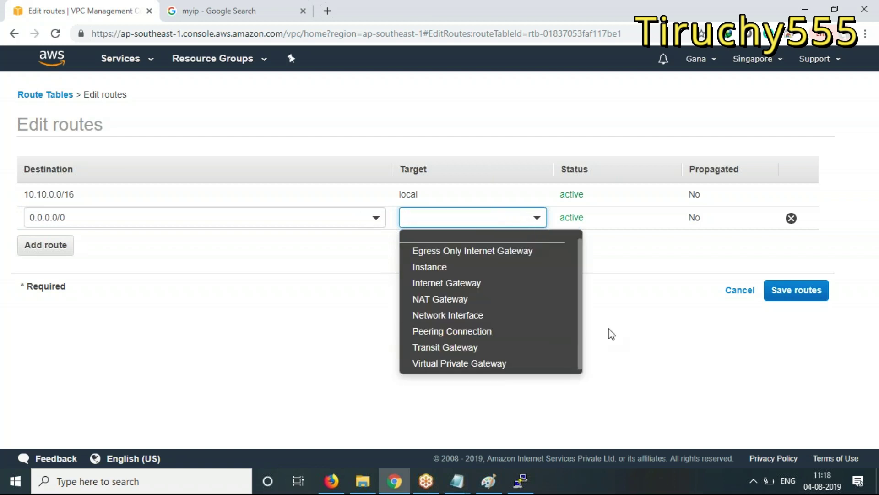
pyautogui.click(464, 303)
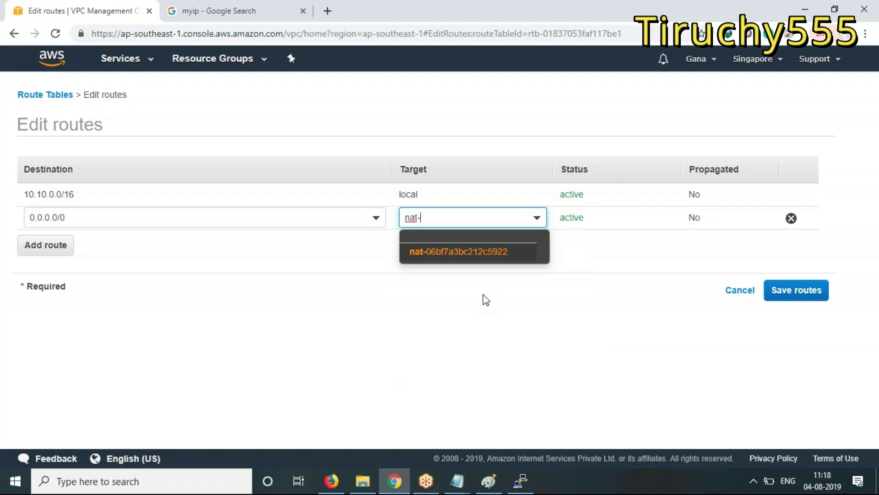
pyautogui.click(487, 252)
pyautogui.click(805, 296)
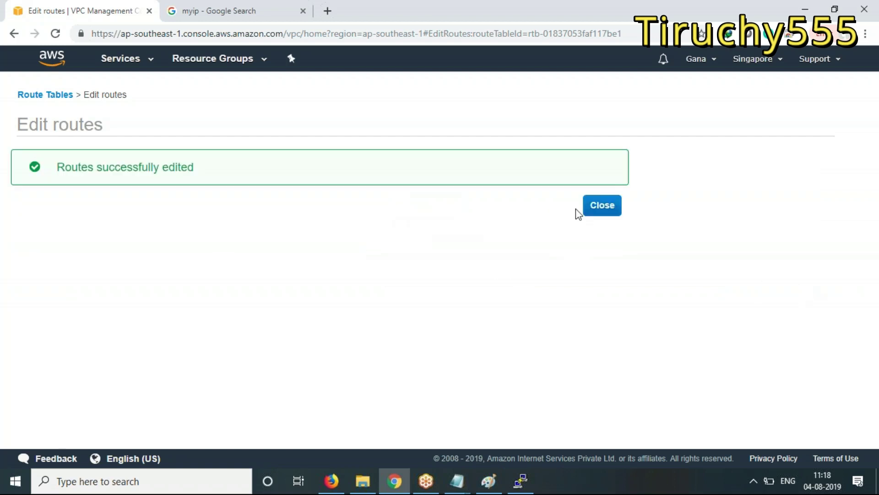
pyautogui.click(609, 209)
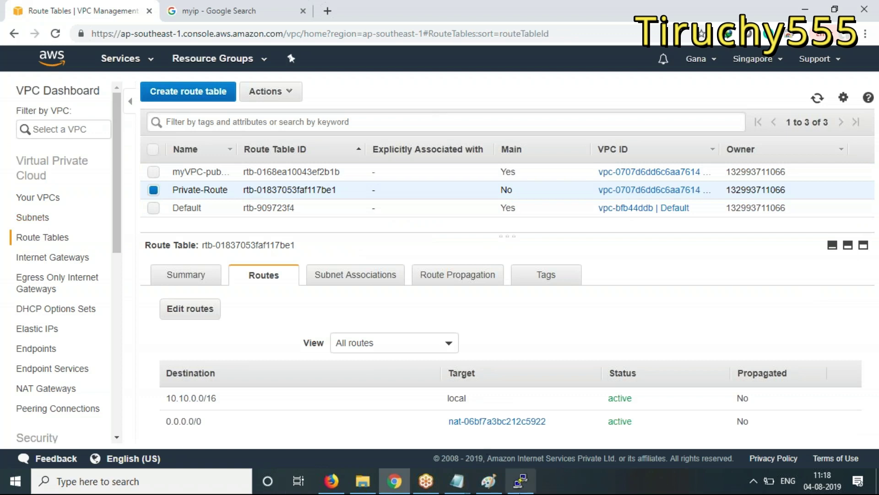
# Switch to the PuTTY terminal and run yum install without a package name on the private instance.
pyautogui.click(527, 485)
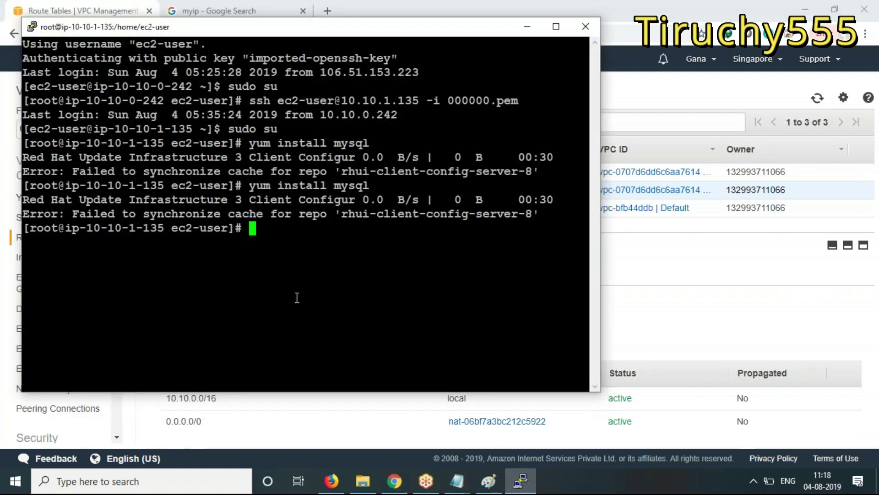
pyautogui.press('Up')
pyautogui.press('BackSpace')
pyautogui.press('BackSpace')
pyautogui.press('BackSpace')
pyautogui.press('BackSpace')
pyautogui.press('BackSpace')
pyautogui.press('BackSpace')
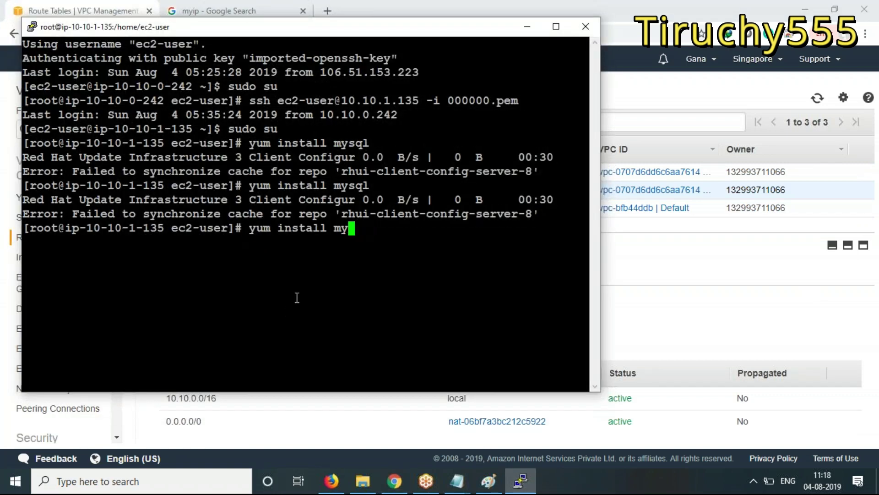
pyautogui.press('Return')
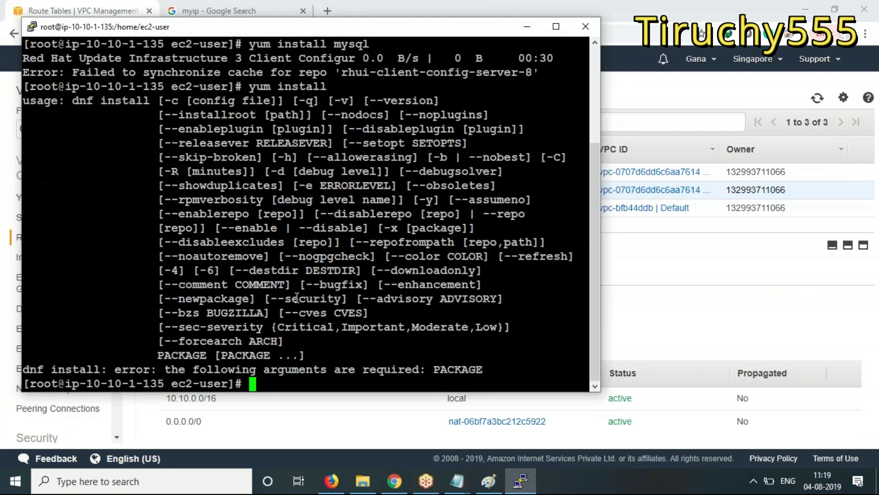
# Run yum update all on the private instance to test its internet access.
pyautogui.write('yum install')
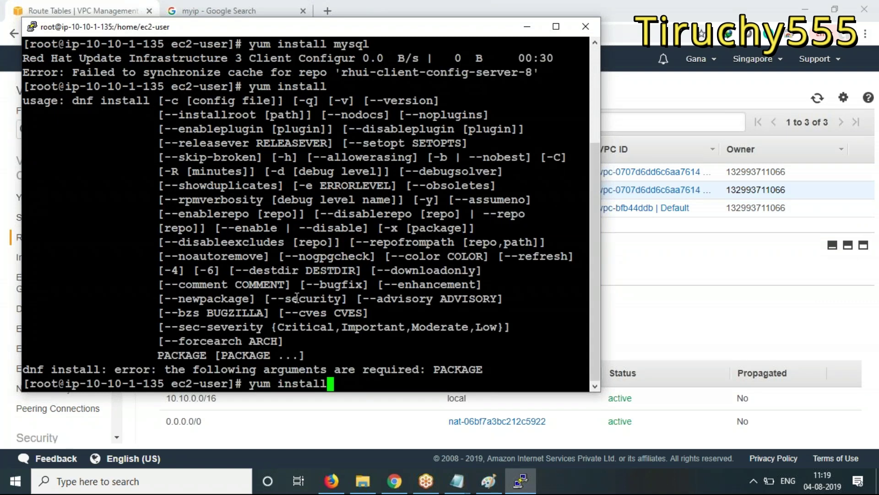
pyautogui.press('BackSpace')
pyautogui.press('BackSpace')
pyautogui.press('BackSpace')
pyautogui.press('BackSpace')
pyautogui.press('BackSpace')
pyautogui.press('BackSpace')
pyautogui.press('BackSpace')
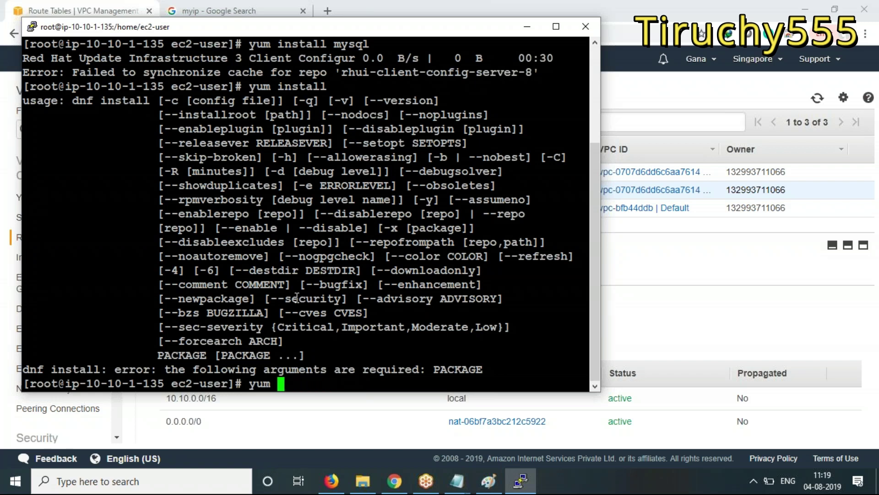
pyautogui.write('update all')
pyautogui.press('Return')
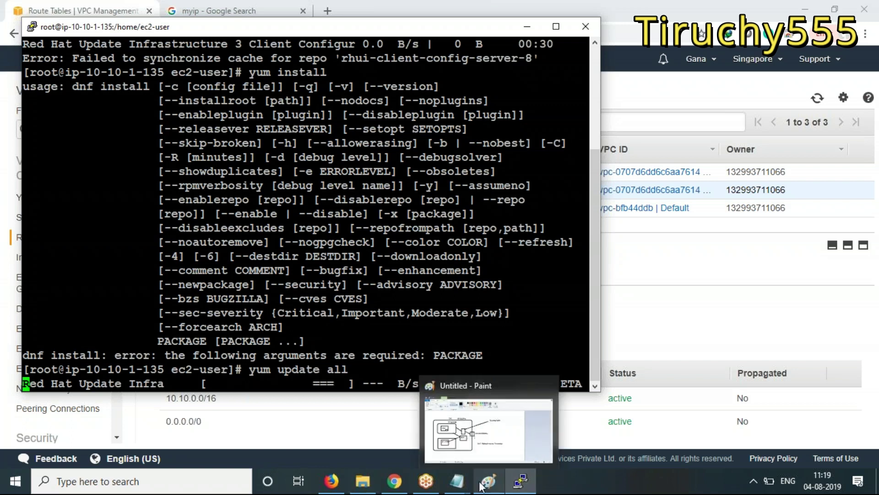
# Return to the route tables in Chrome and check the NAT gateway instructions in the 16-17-vpc-feb-2019 notes.
pyautogui.moveTo(474, 485)
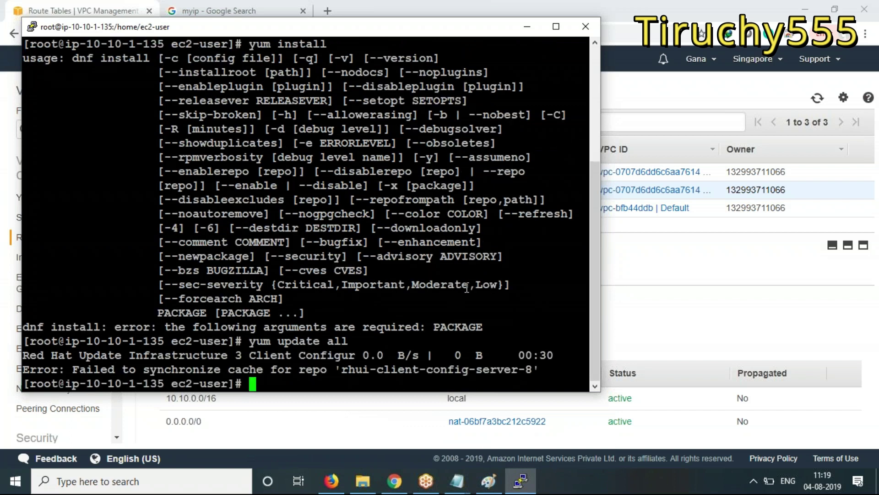
pyautogui.click(395, 481)
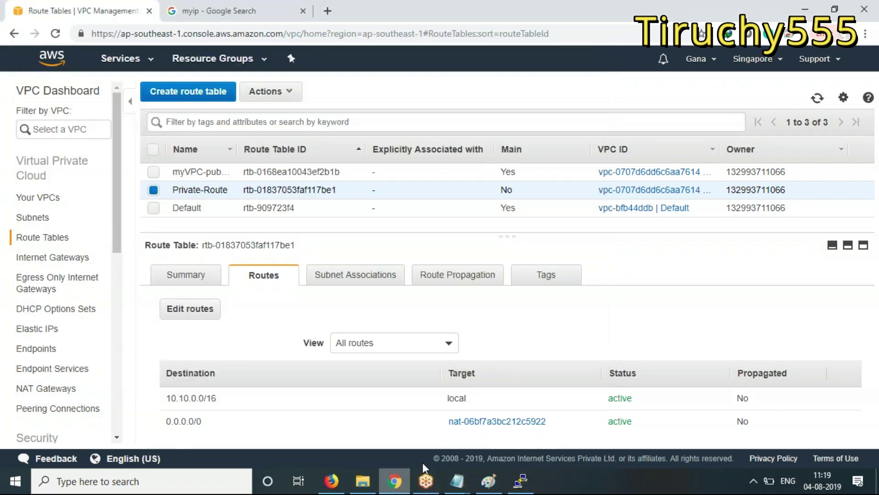
pyautogui.click(539, 430)
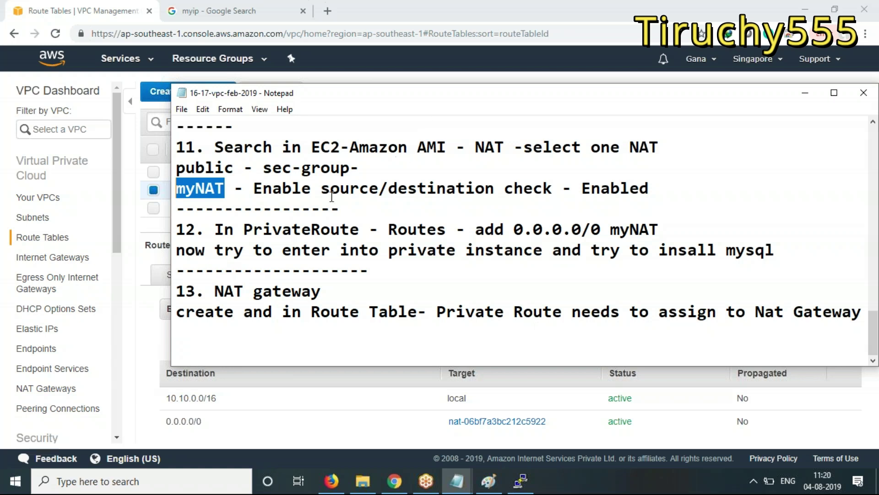
pyautogui.click(805, 92)
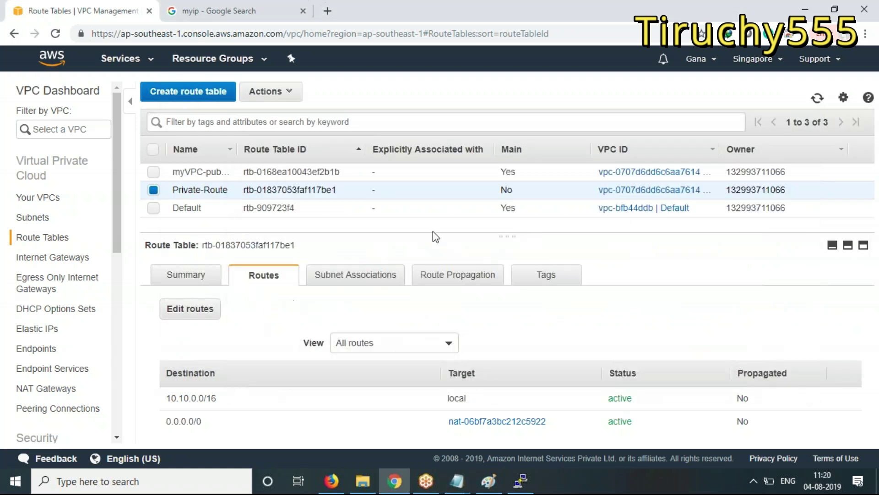
# Associate the private subnet 10.10.1.0/24 with the Private-Route table and save the association.
pyautogui.click(362, 281)
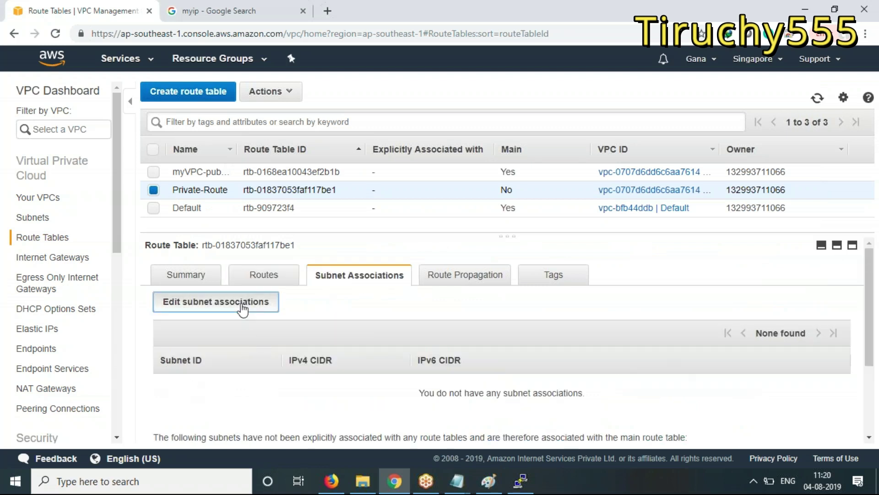
pyautogui.click(244, 306)
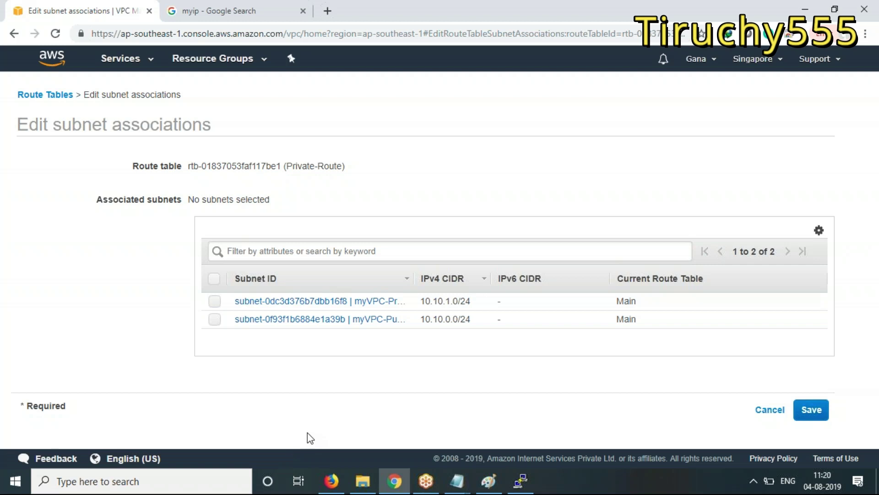
pyautogui.click(215, 302)
pyautogui.click(810, 414)
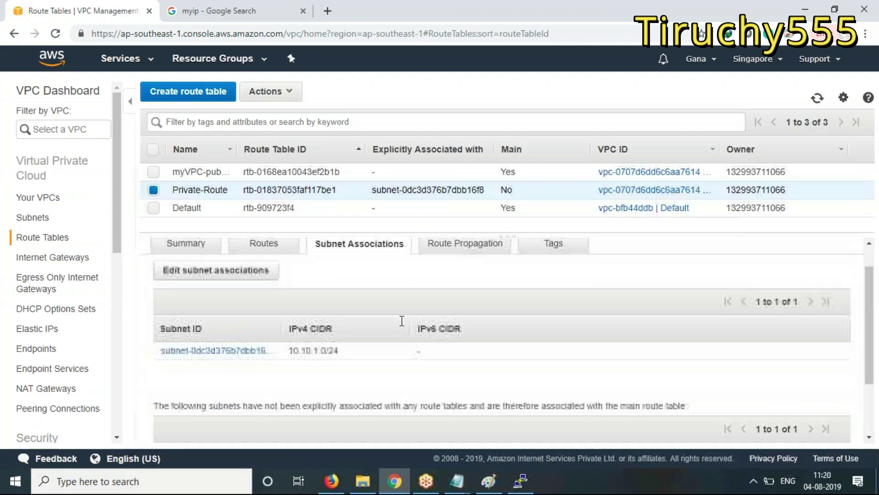
# Associate the public subnet 10.10.0.0/24 with the myVPC-public-route table and save the association.
pyautogui.click(154, 173)
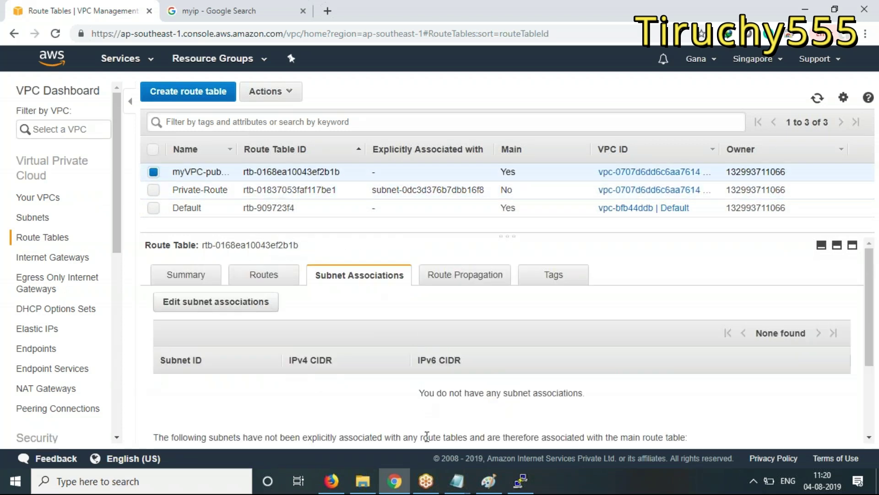
pyautogui.click(199, 306)
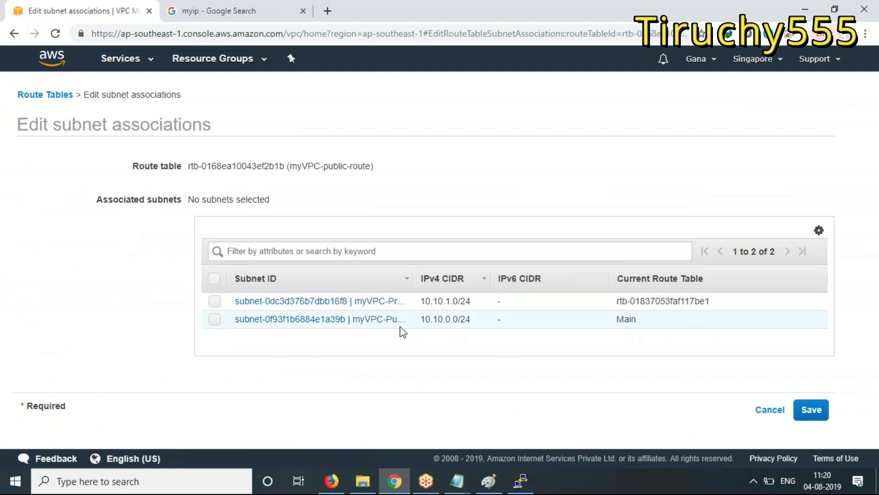
pyautogui.click(214, 320)
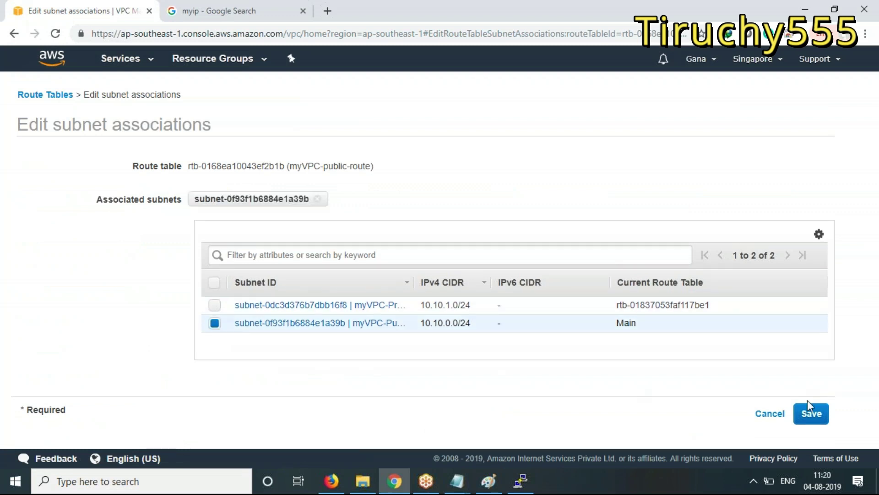
pyautogui.click(817, 418)
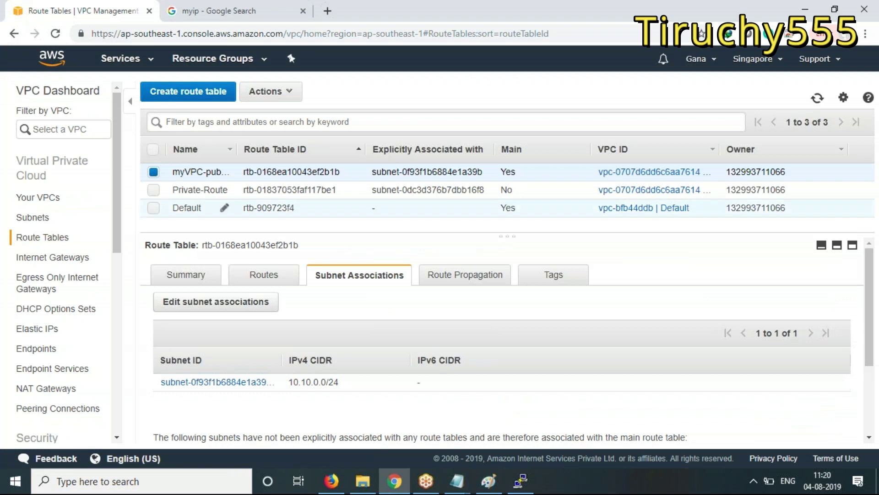
# Switch to the PuTTY terminal and rerun yum update all on the private instance.
pyautogui.click(520, 481)
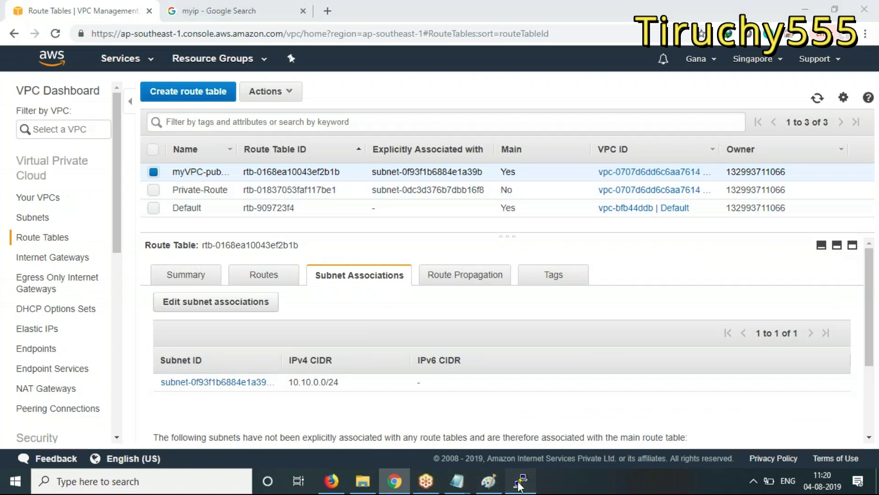
pyautogui.press('Up')
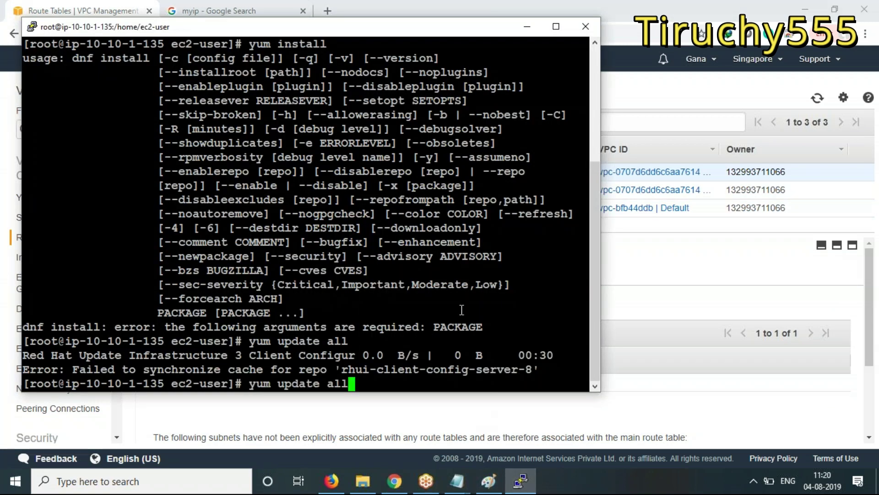
pyautogui.press('Return')
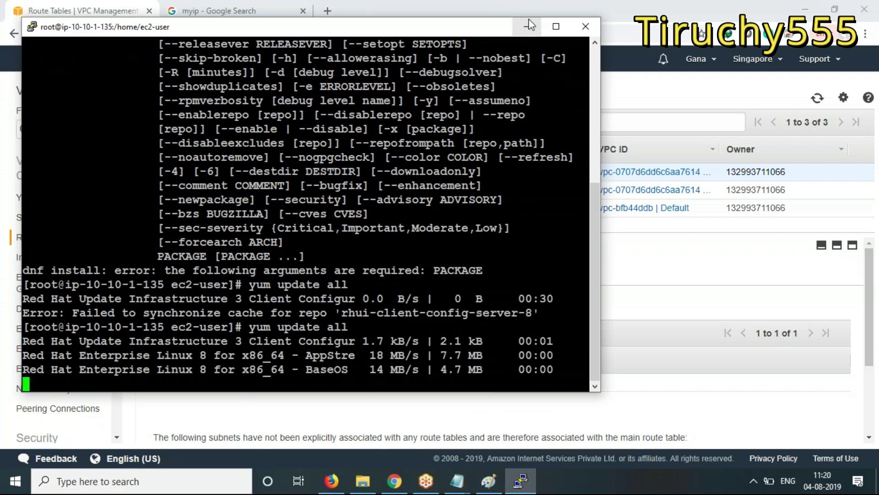
# Return to the route tables in Chrome and review the subnet associations of the public and private route tables.
pyautogui.click(530, 25)
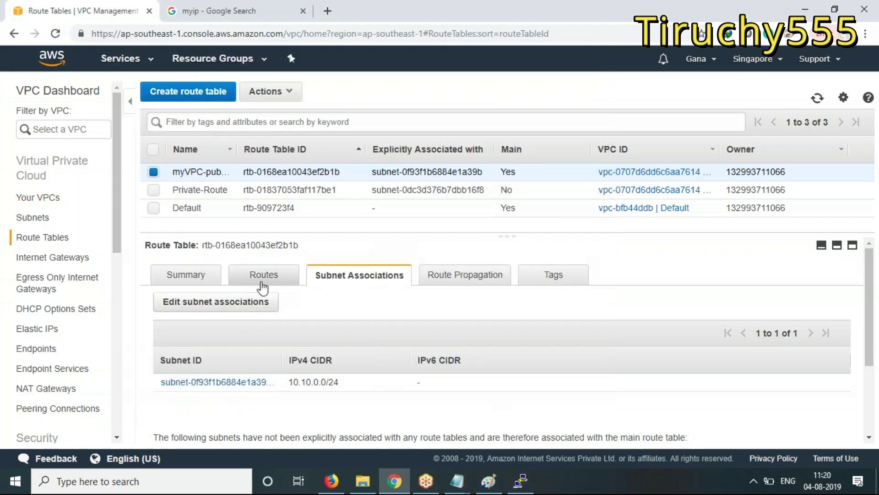
pyautogui.click(264, 280)
pyautogui.click(350, 275)
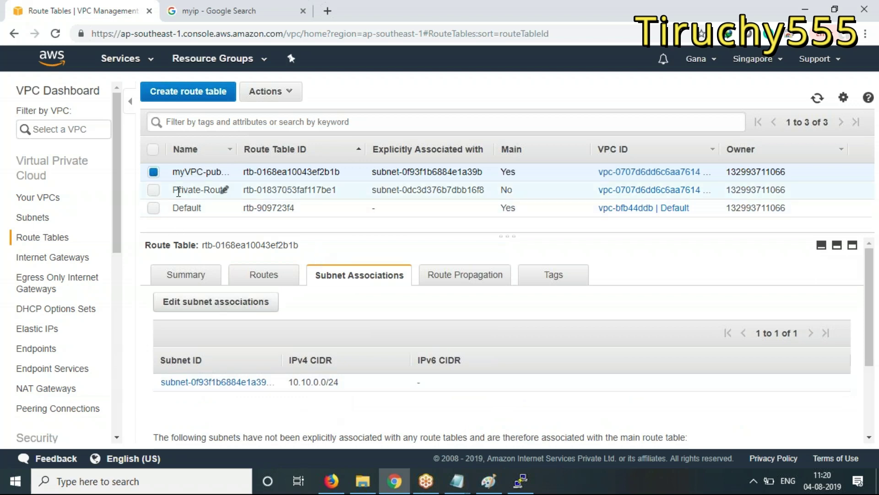
pyautogui.click(153, 190)
pyautogui.click(153, 172)
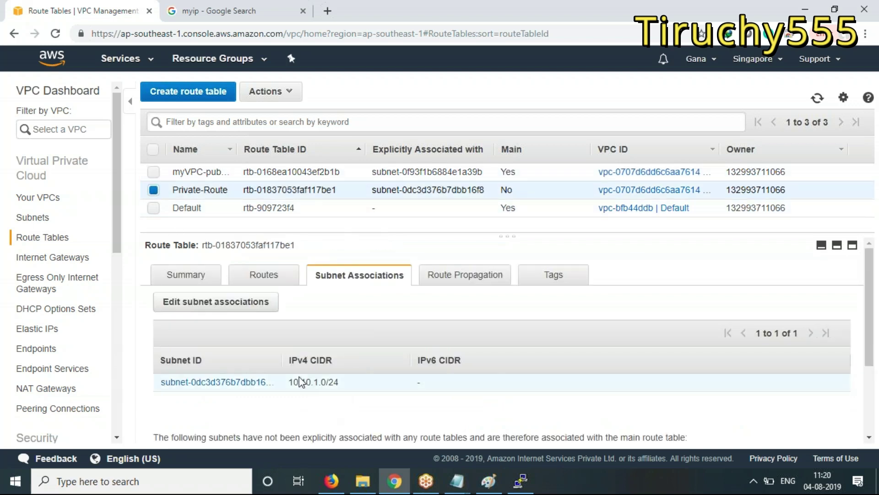
# Switch to the PuTTY terminal, install mysql with yum on the private instance and accept the transaction.
pyautogui.click(522, 482)
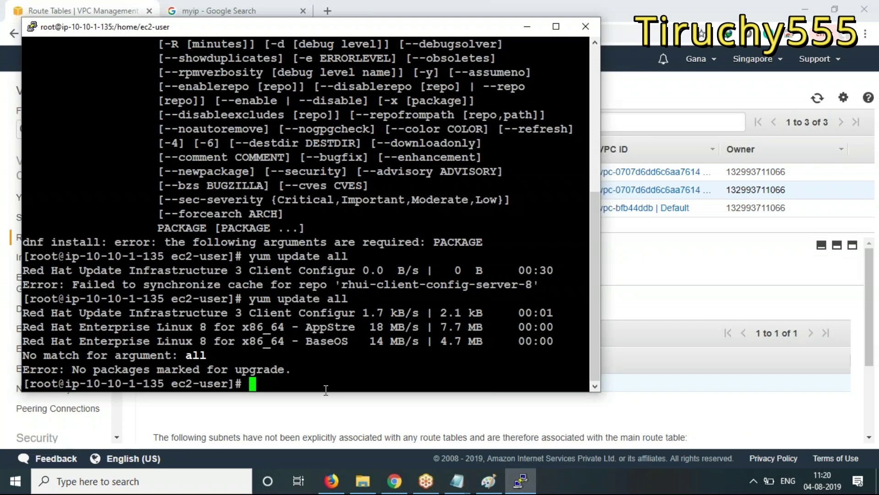
pyautogui.write('yum install mysql')
pyautogui.press('Return')
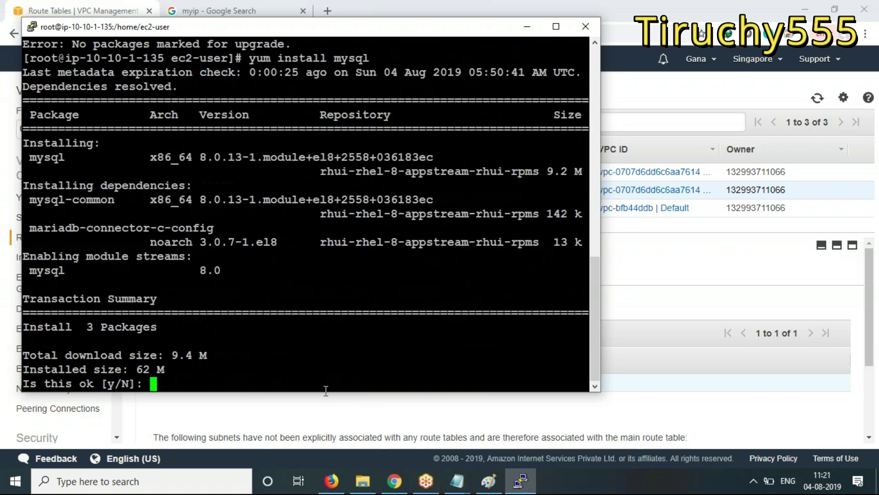
pyautogui.write('y')
pyautogui.press('Return')
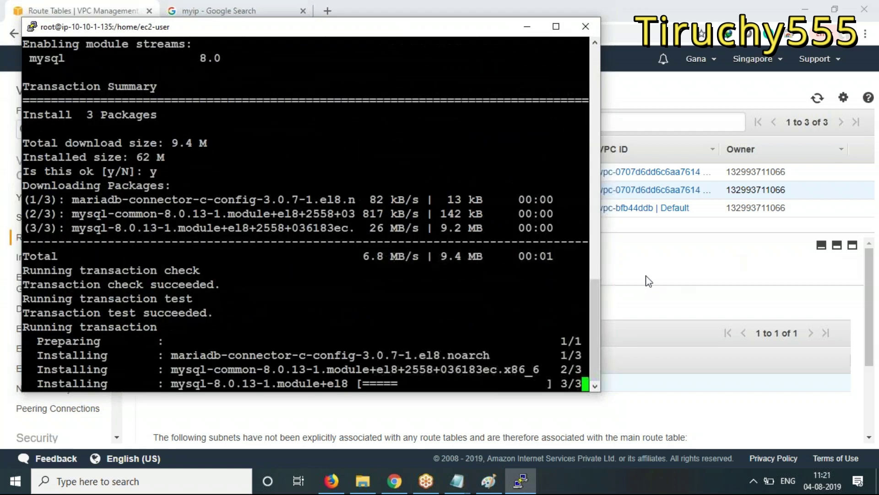
pyautogui.click(648, 280)
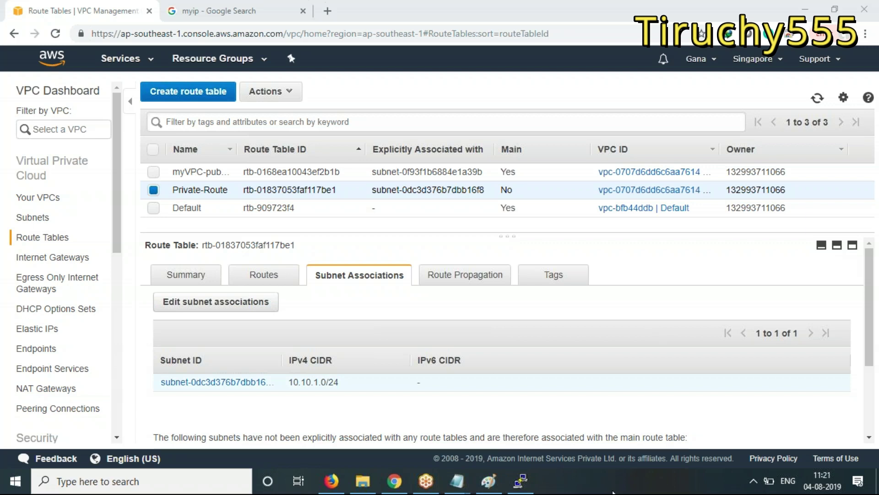
# Switch to Paint and delete the whole VPC and NAT diagram from the canvas.
pyautogui.click(489, 481)
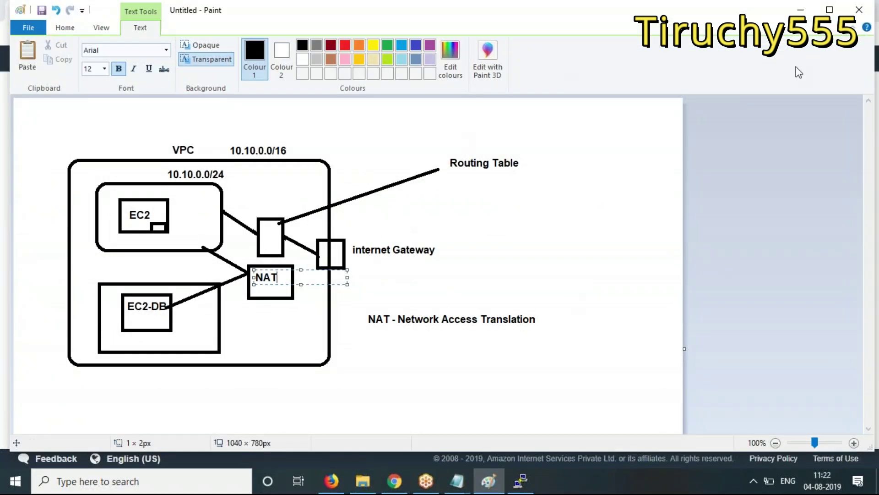
pyautogui.click(878, 174)
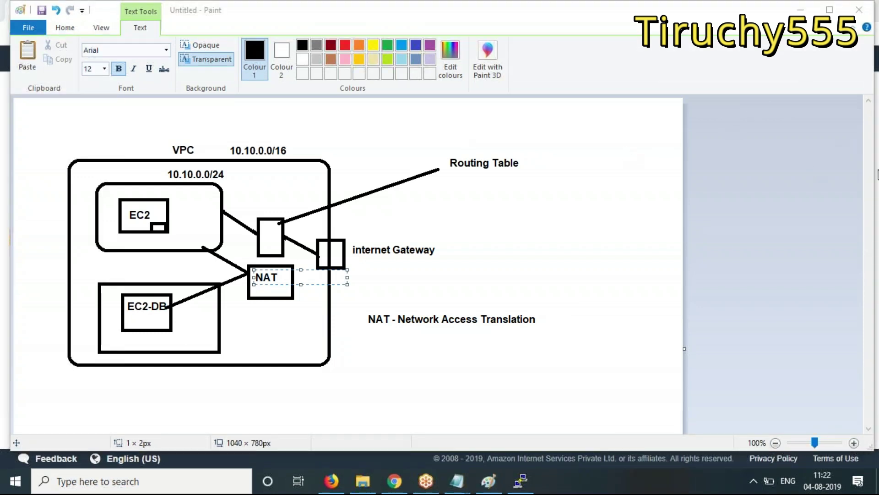
pyautogui.click(63, 38)
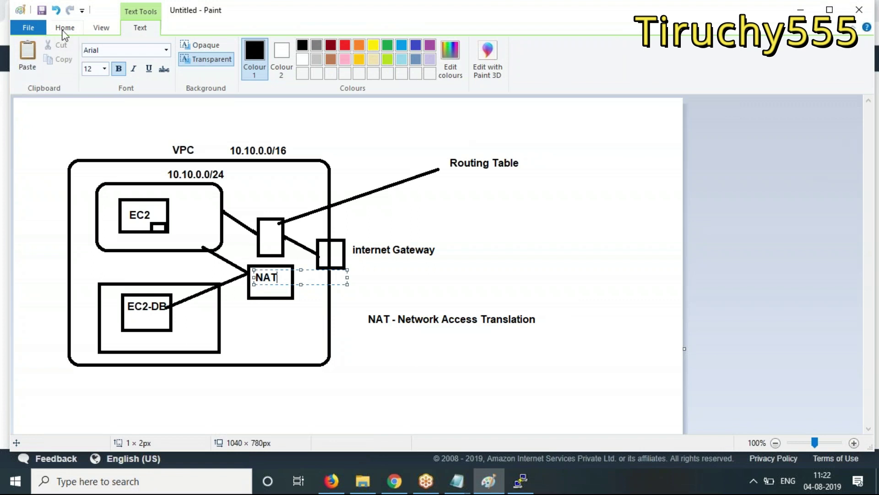
pyautogui.click(73, 27)
pyautogui.click(94, 50)
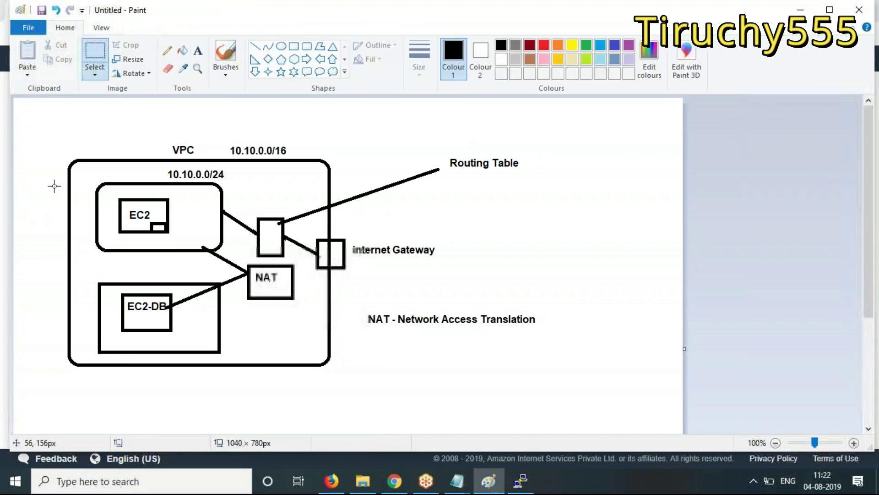
pyautogui.moveTo(42, 120); pyautogui.dragTo(612, 417)
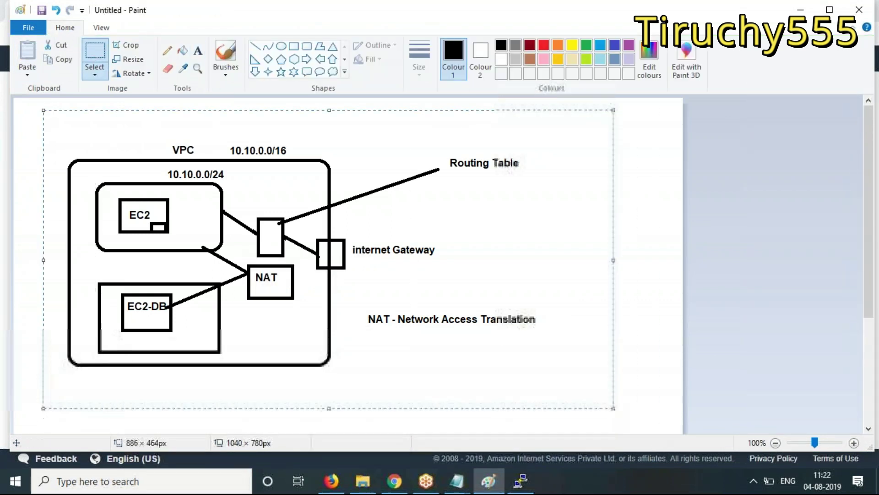
pyautogui.press('Delete')
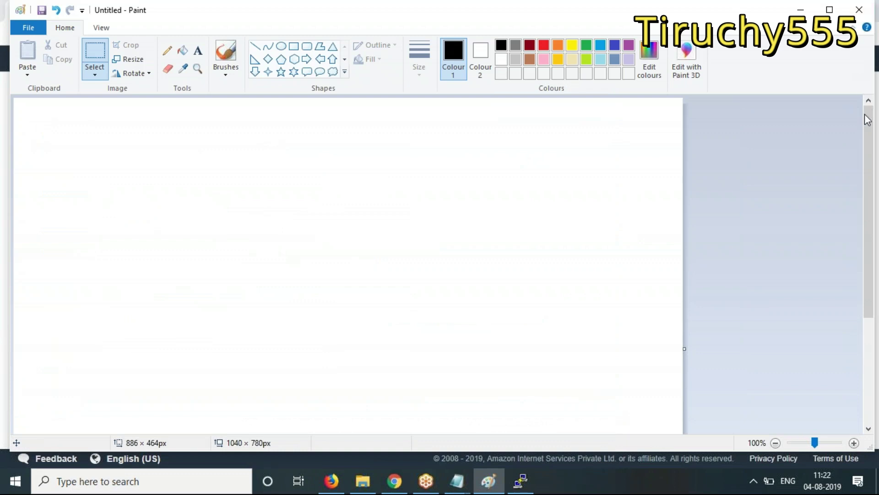